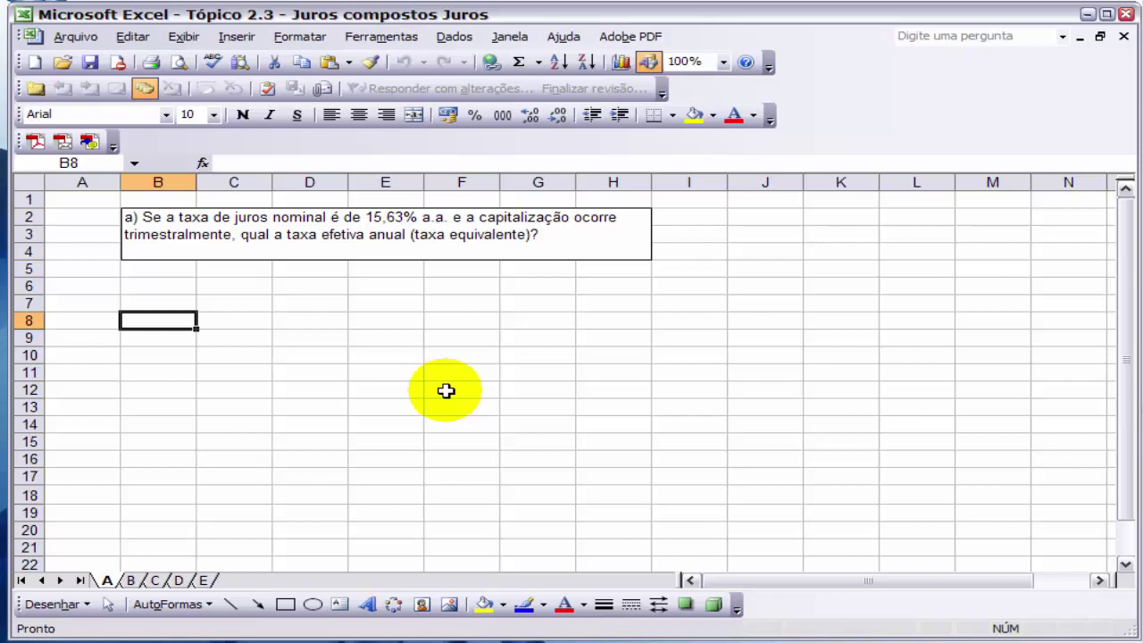
Enter the label Taxa in B8 with the nominal rate 15,63% beside it in C8
text(Taxa)
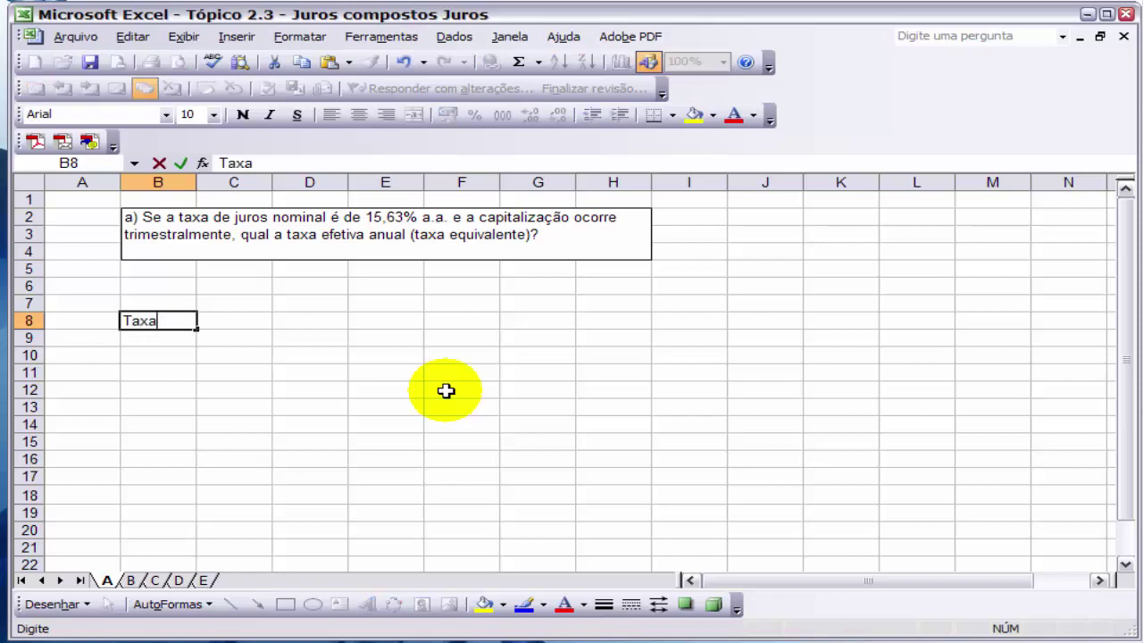
key(Tab)
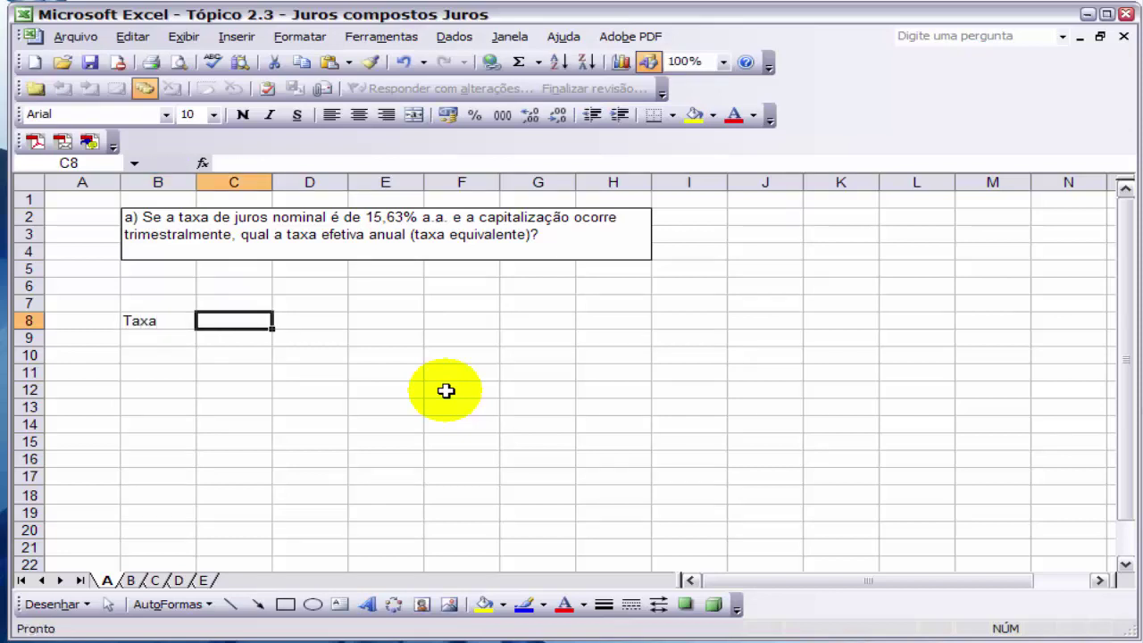
text(15,63%)
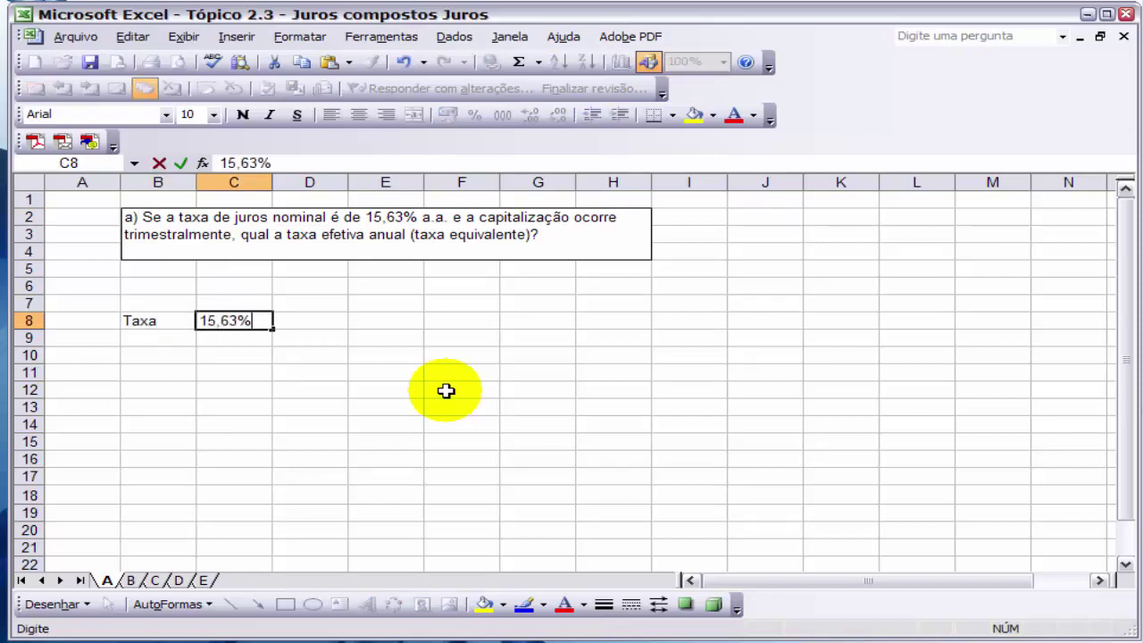
key(Return)
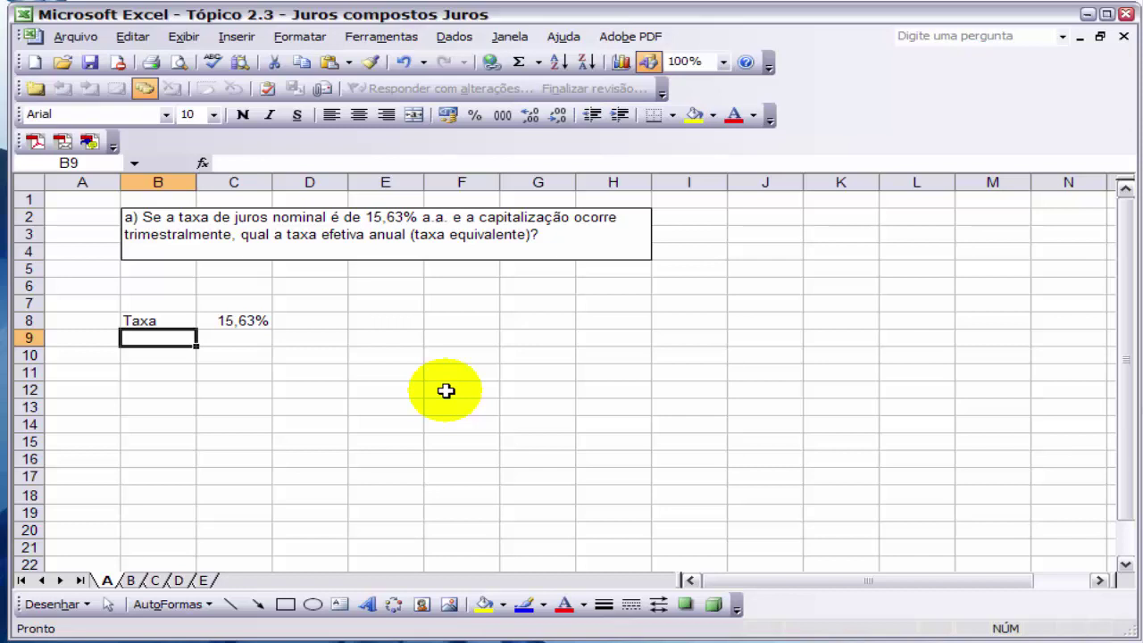
Enter 4 capitalization periods in C9 and label them capit. in B9
key(Right)
text(4)
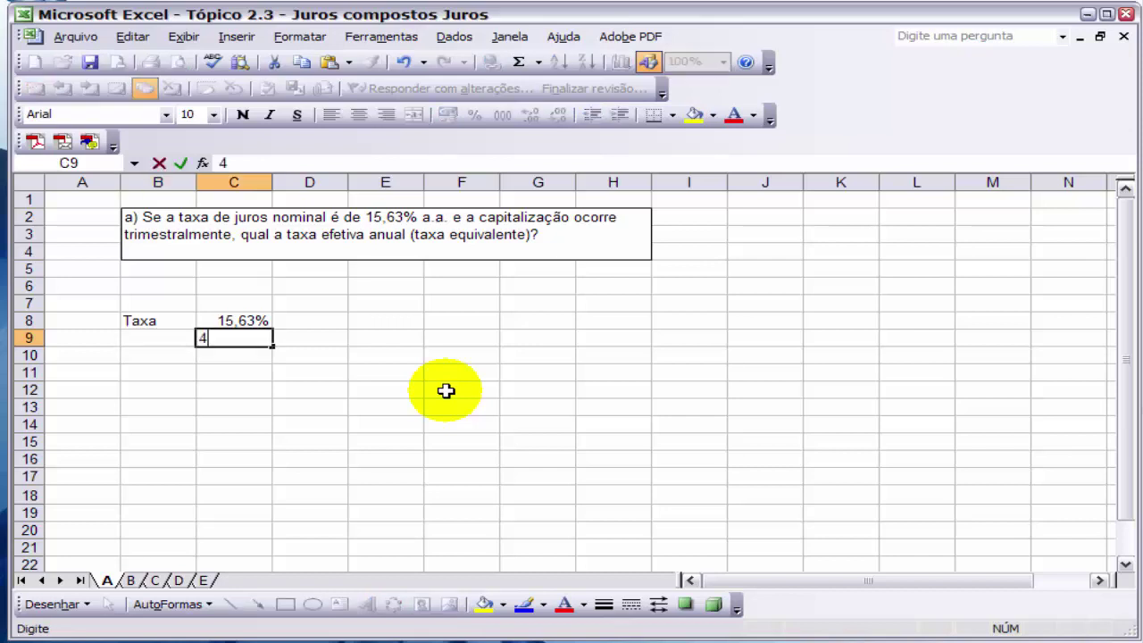
key(Left)
text(ca)
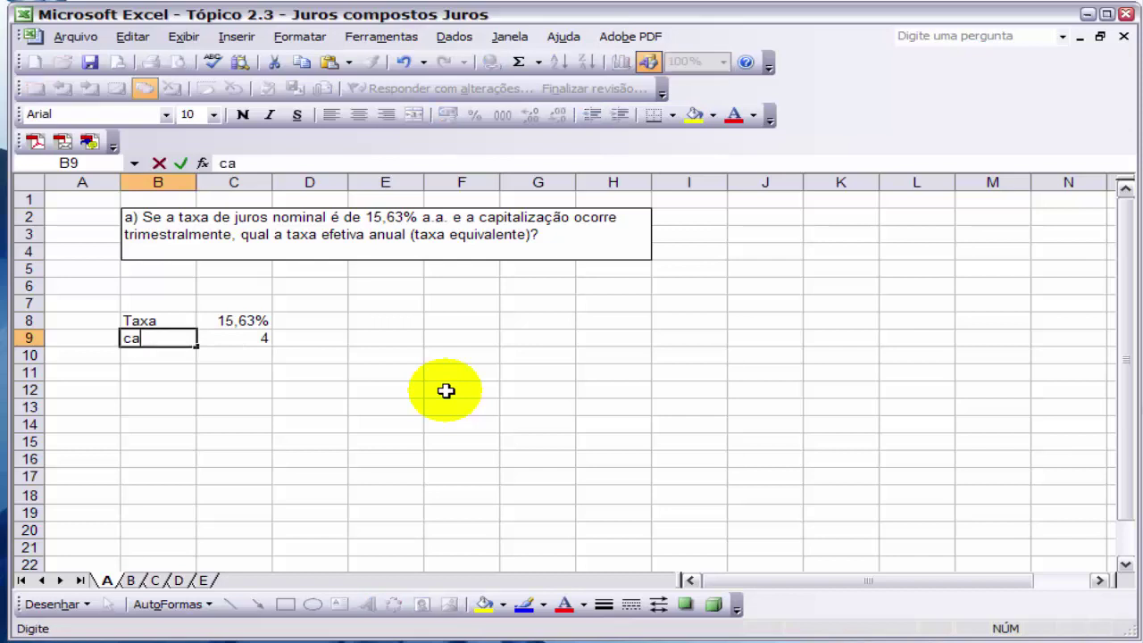
text(pit.)
key(Return)
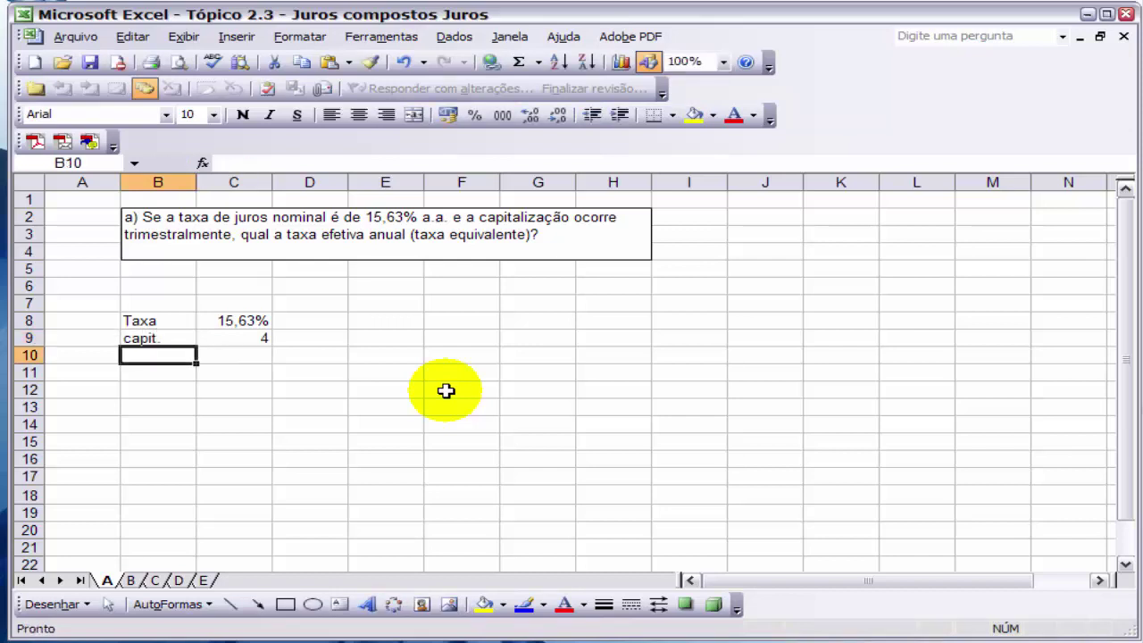
Leave row 10 blank and enter the label Tx.Efetiva in B11
key(Return)
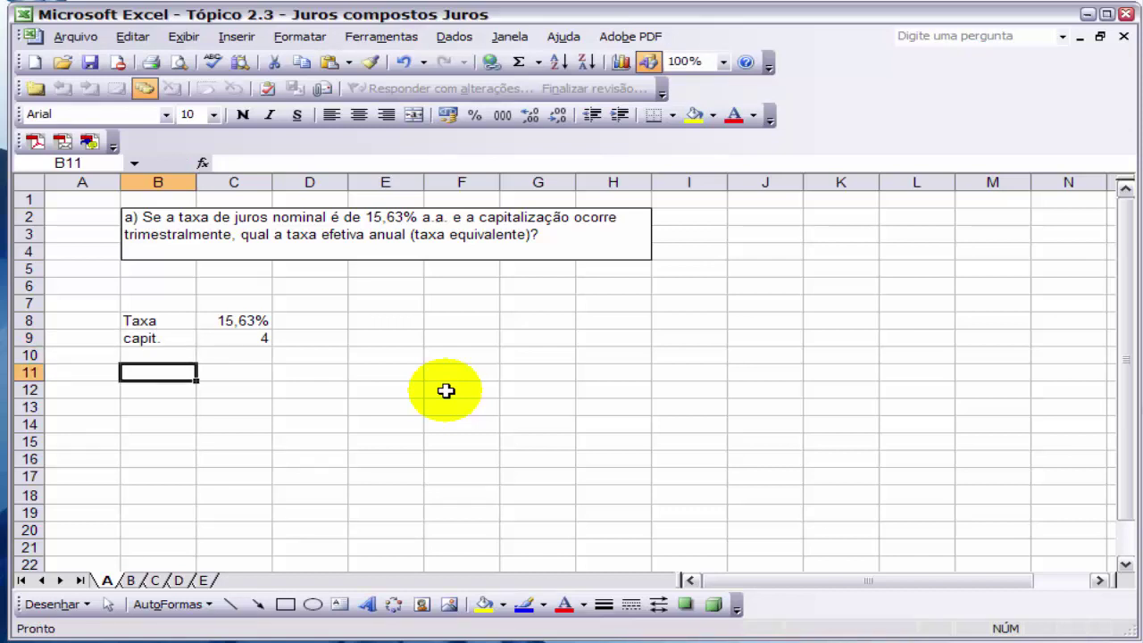
text(T)
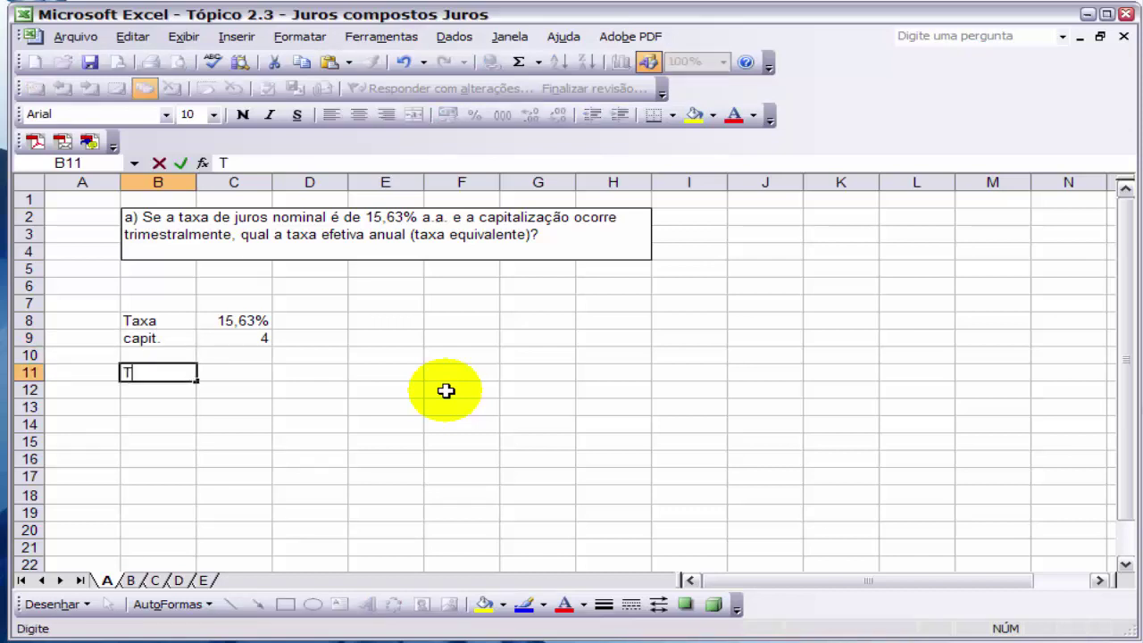
text(.)
key(BackSpace)
text(x.Efetiva)
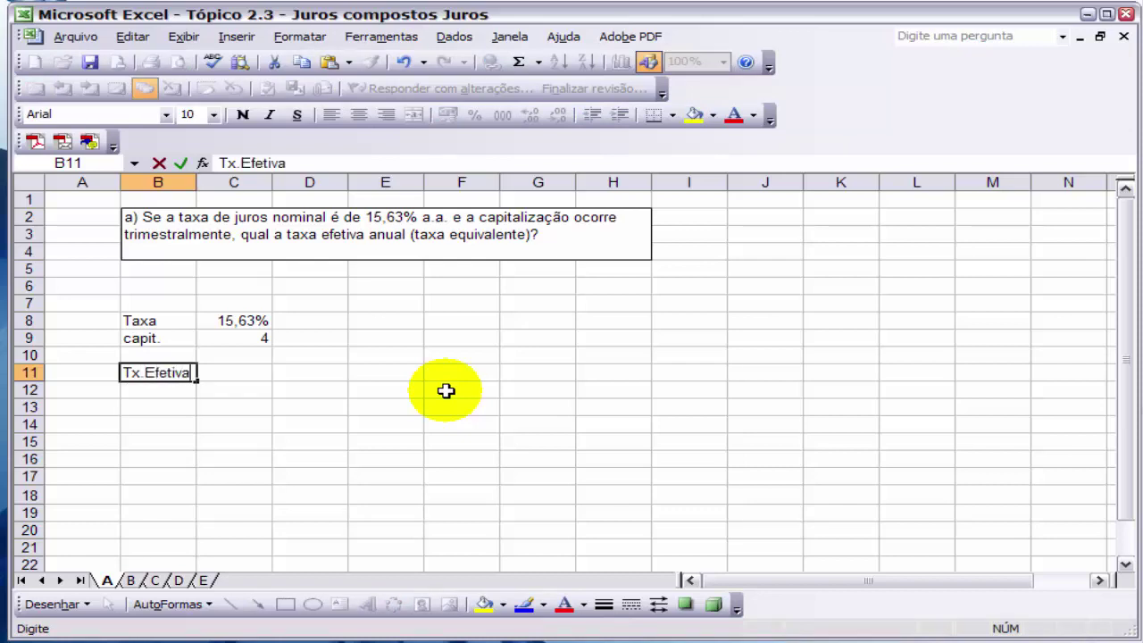
Calculate the effective annual rate in C11 with the formula =(1+C8/C9)^4-1
key(Tab)
text(=)
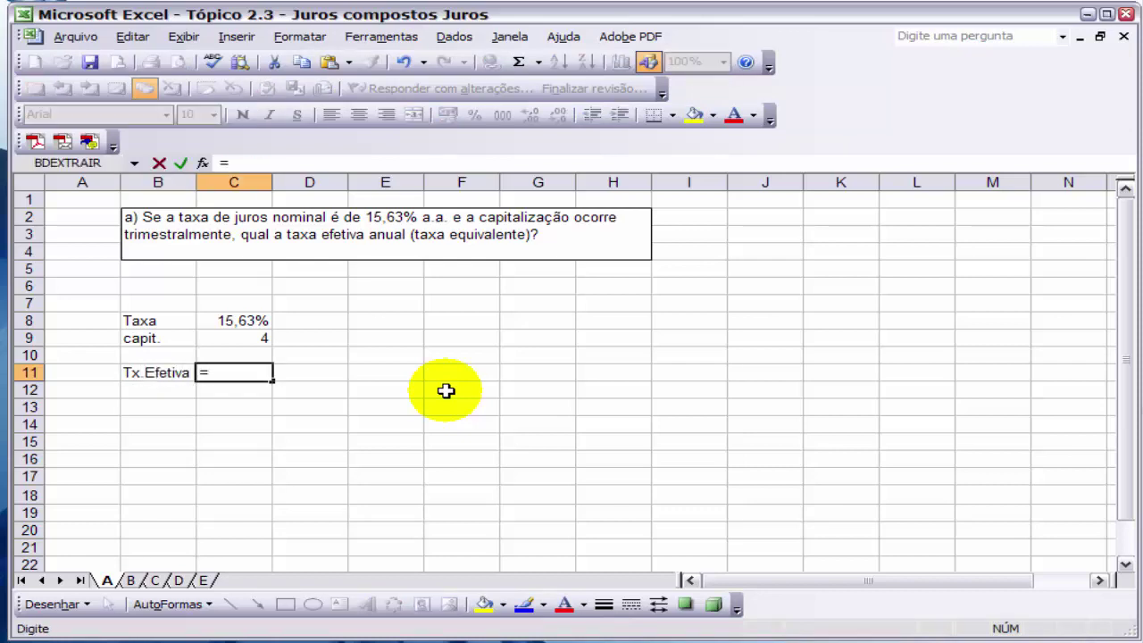
text((1+)
key(Up)
key(Up)
key(Up)
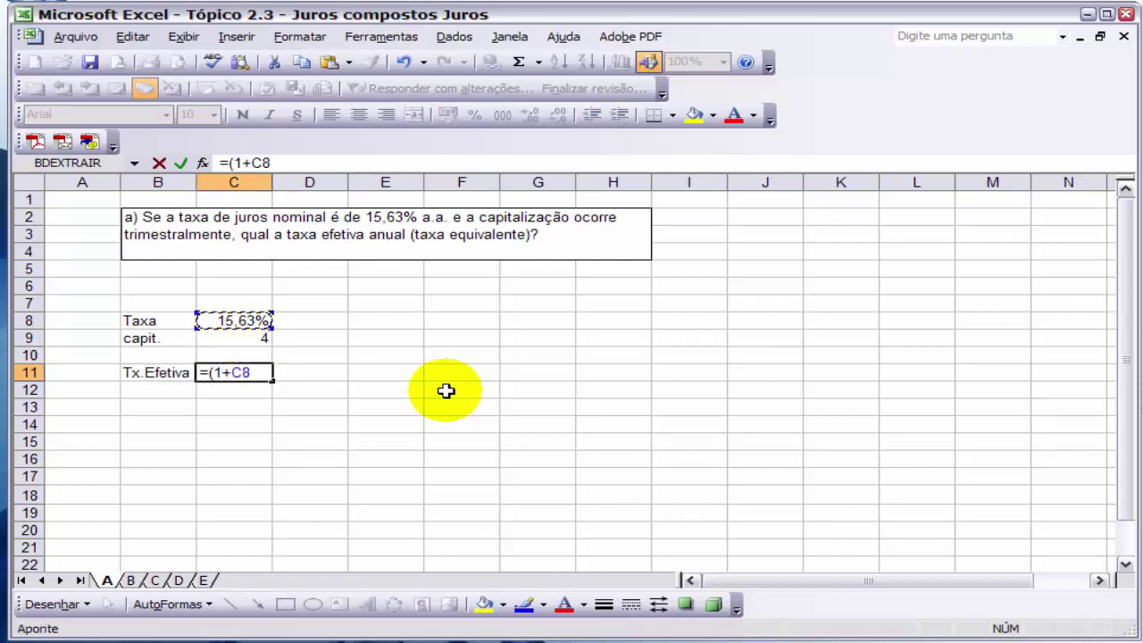
text(/)
key(Up)
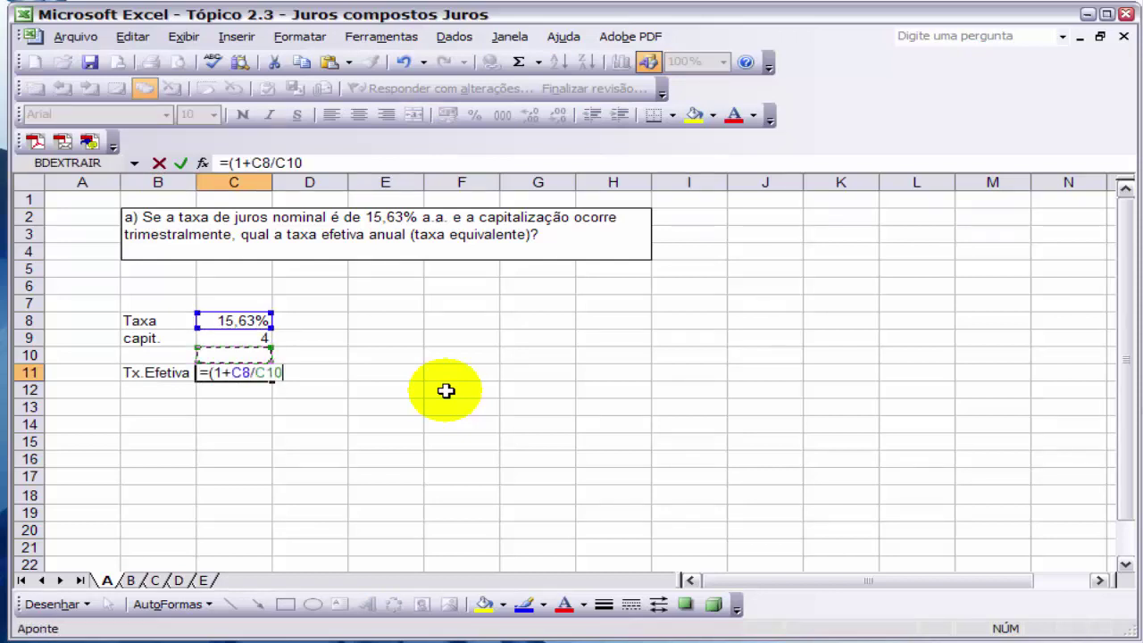
key(Up)
text())
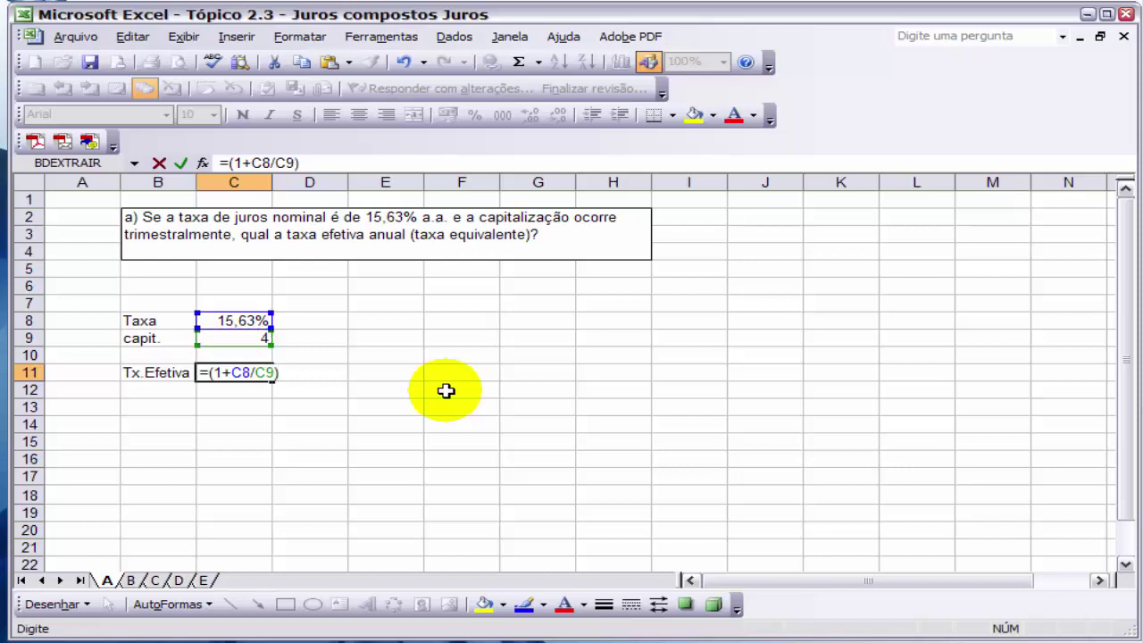
text(^4-1)
key(Return)
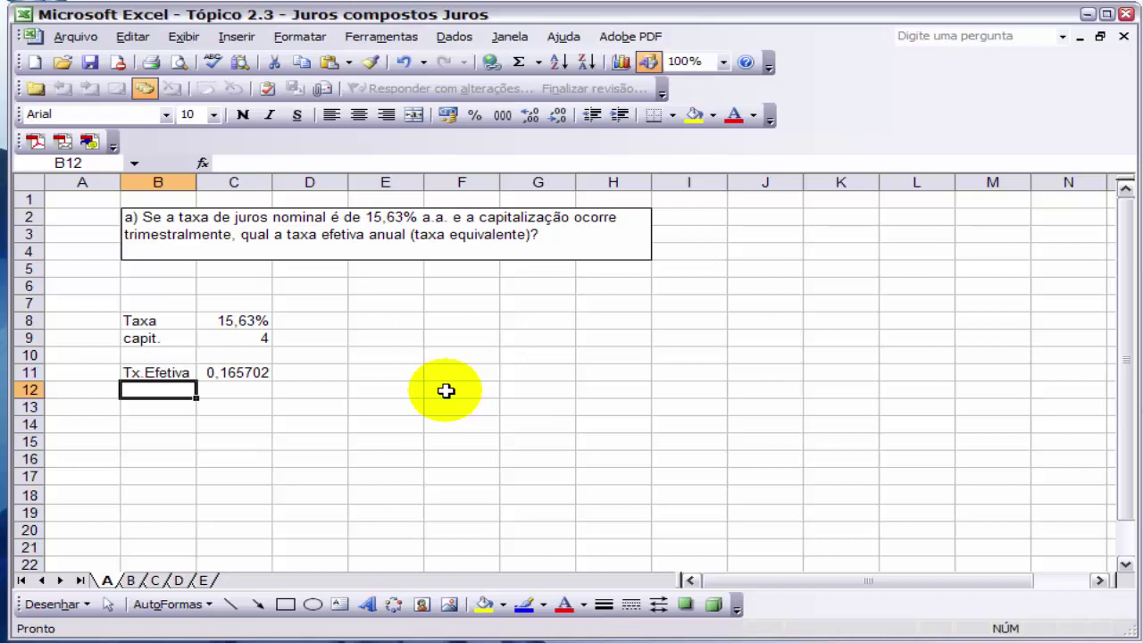
Format the effective rate in C11 as a percentage with two decimal places
click(250, 373)
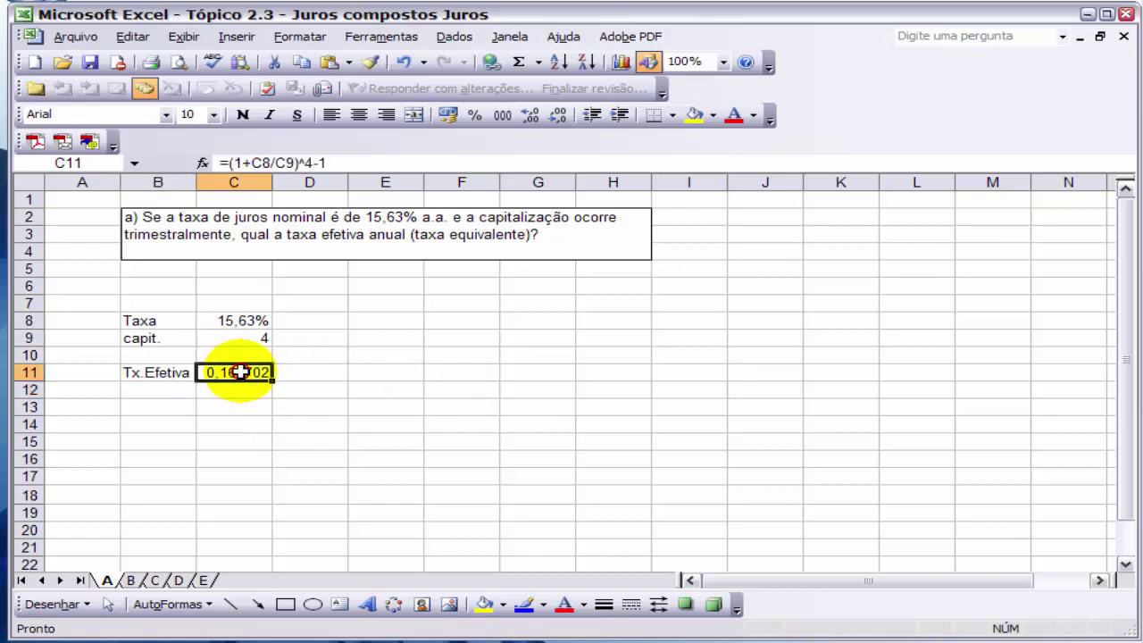
click(476, 115)
click(534, 111)
click(534, 111)
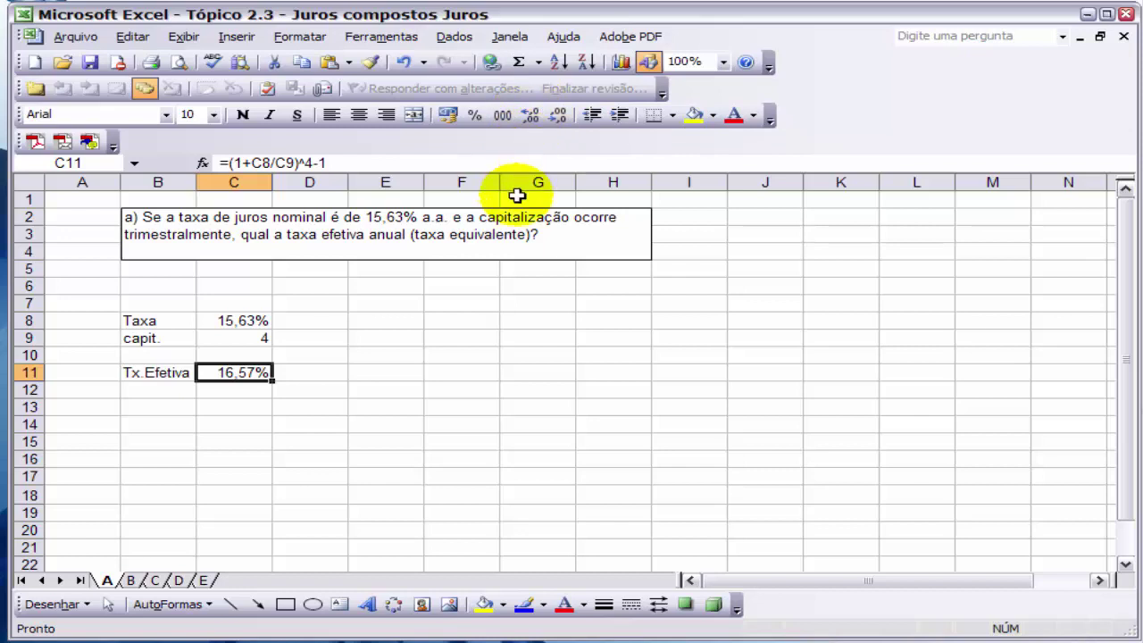
Remove the final -1 from the effective rate formula in C11, leaving =(1+C8/C9)^4
click(350, 165)
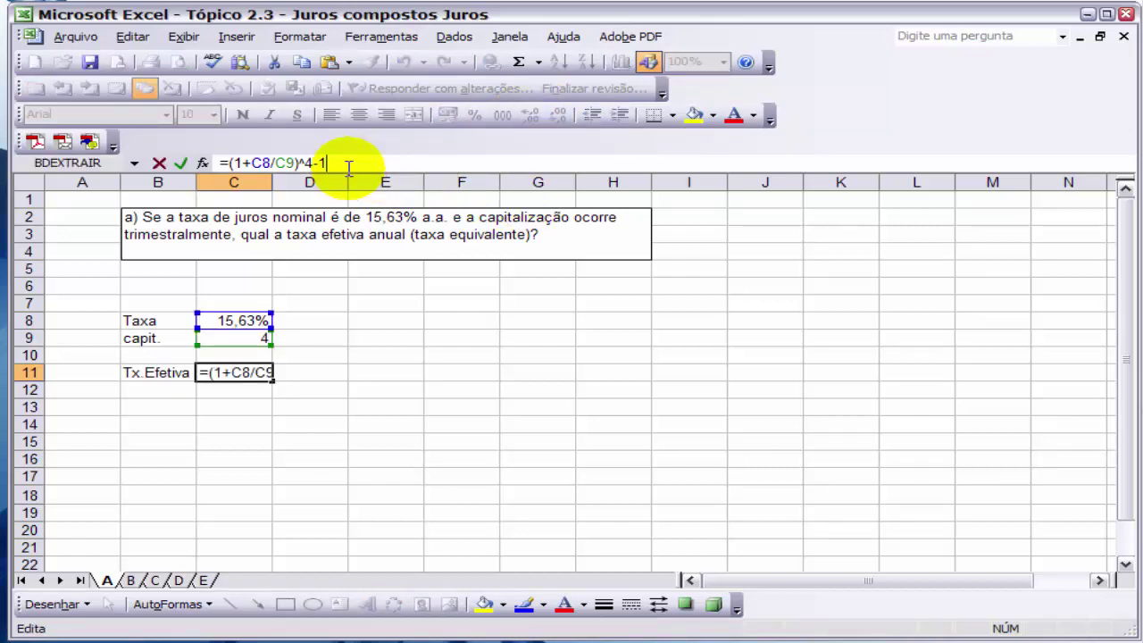
key(BackSpace)
key(BackSpace)
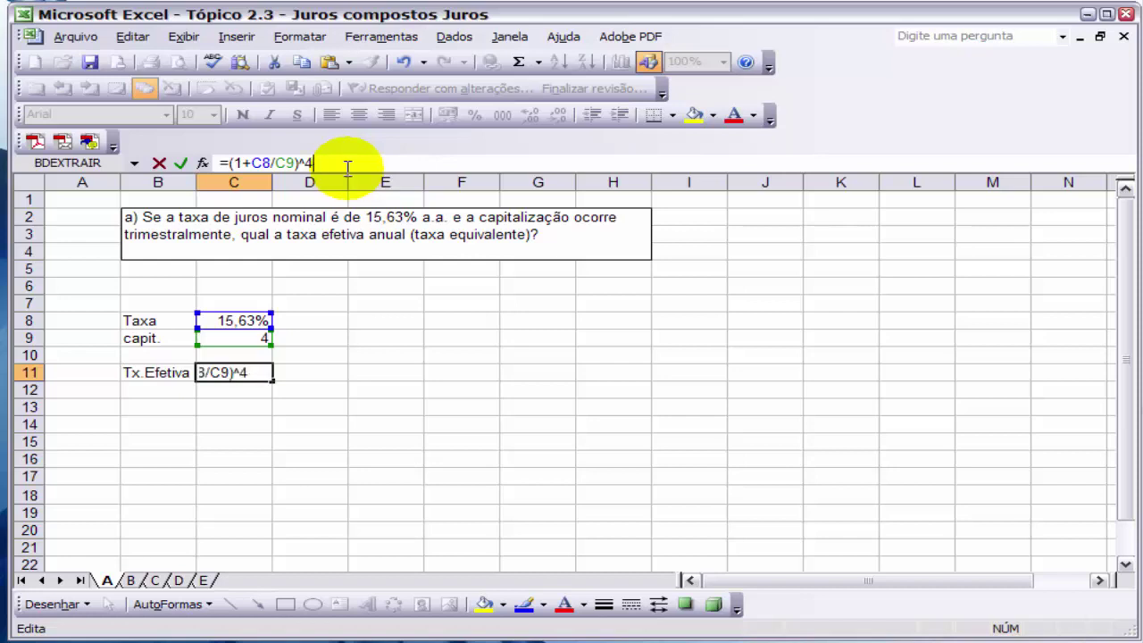
key(Return)
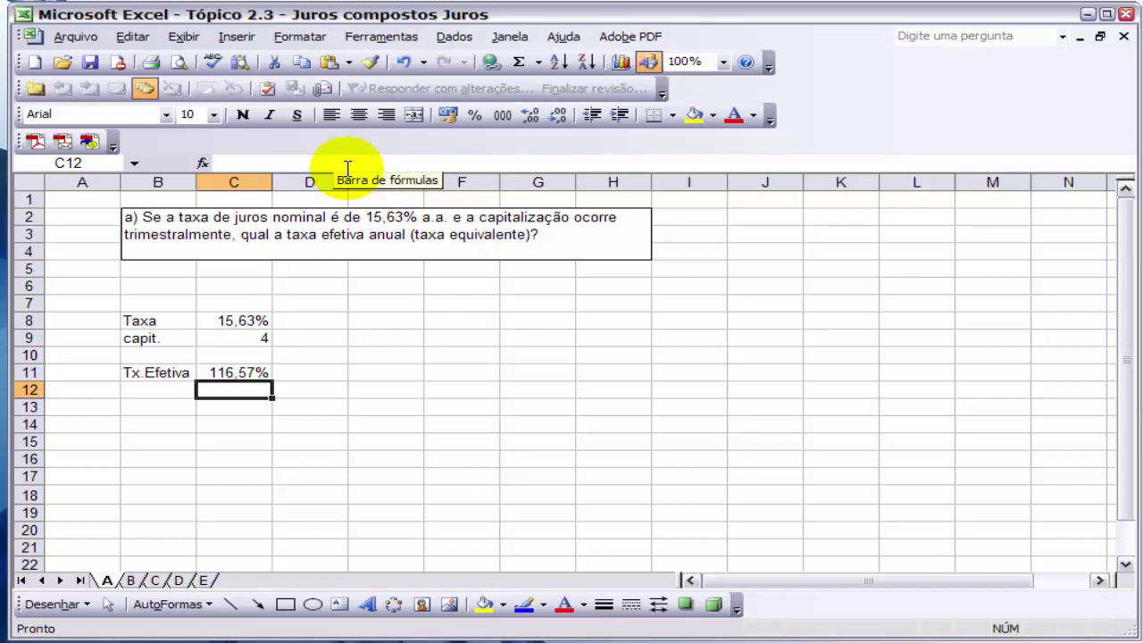
Add -1 back to the end of the effective rate formula in C11
click(210, 373)
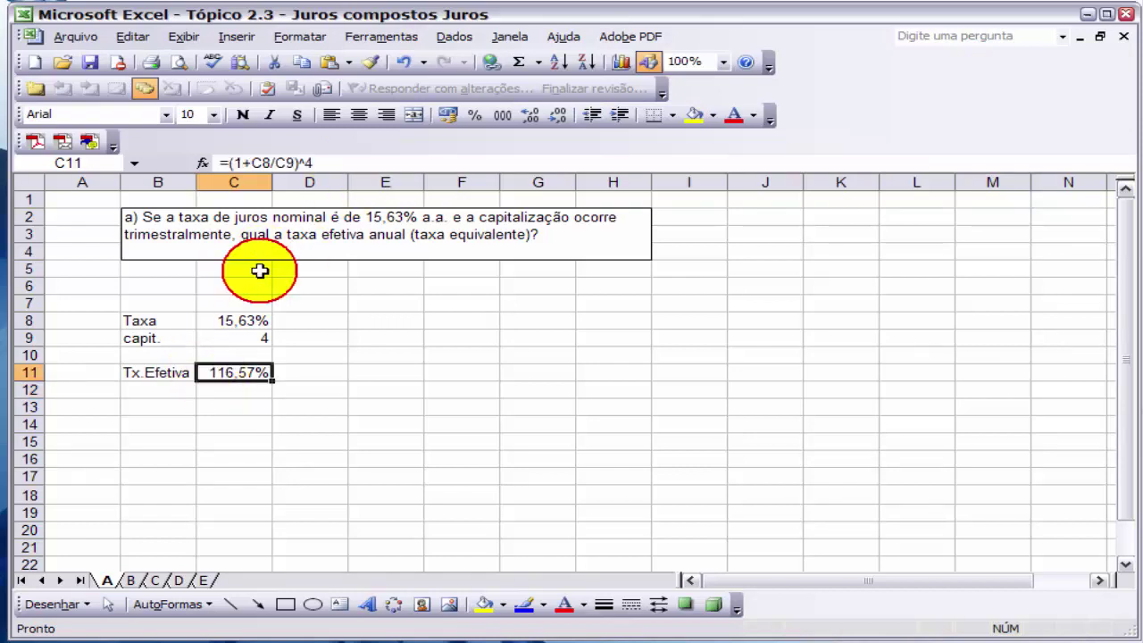
click(329, 164)
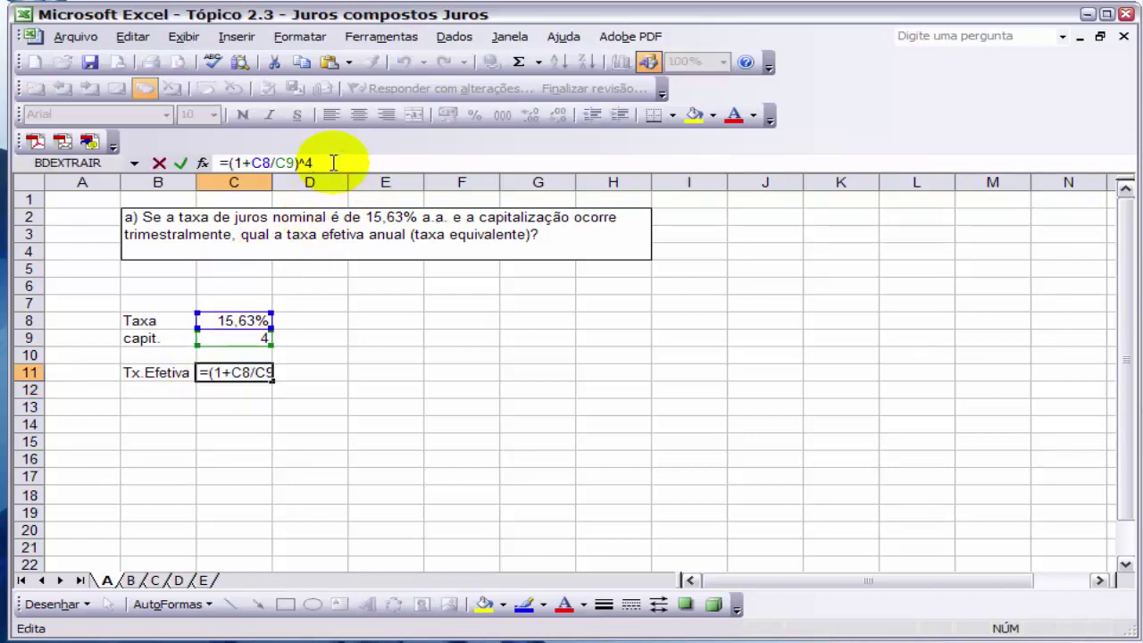
text(-1)
key(Return)
Label B12 Tx.Efetiva and calculate the effective rate in C12 with the built-in function =EFETIVA(C8;C9)
key(Left)
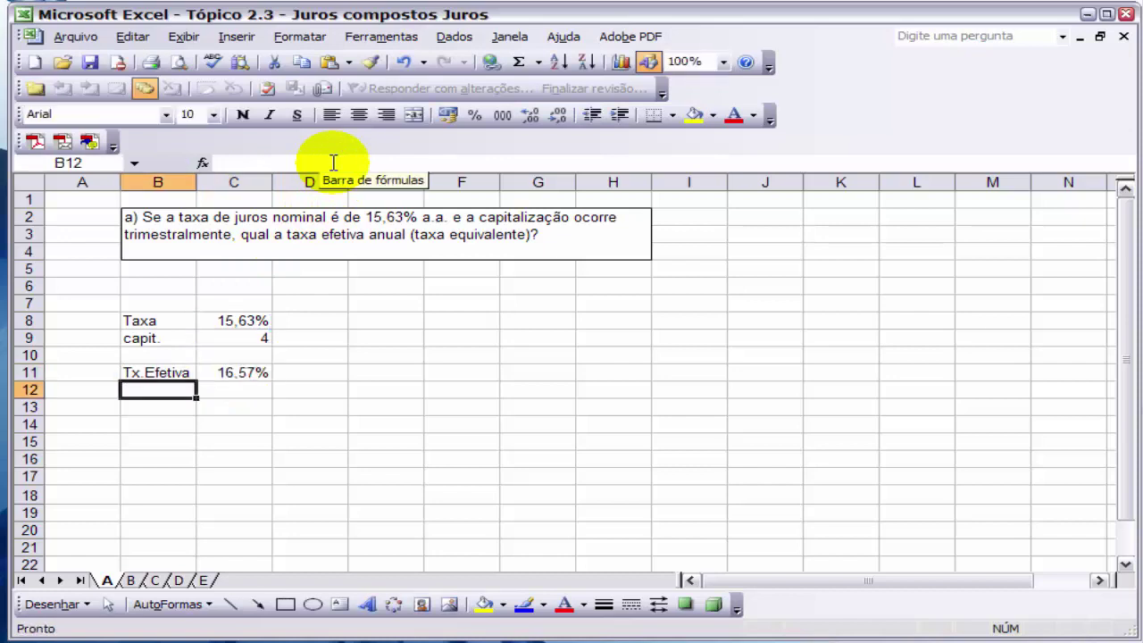
text(Tx.Efetiva)
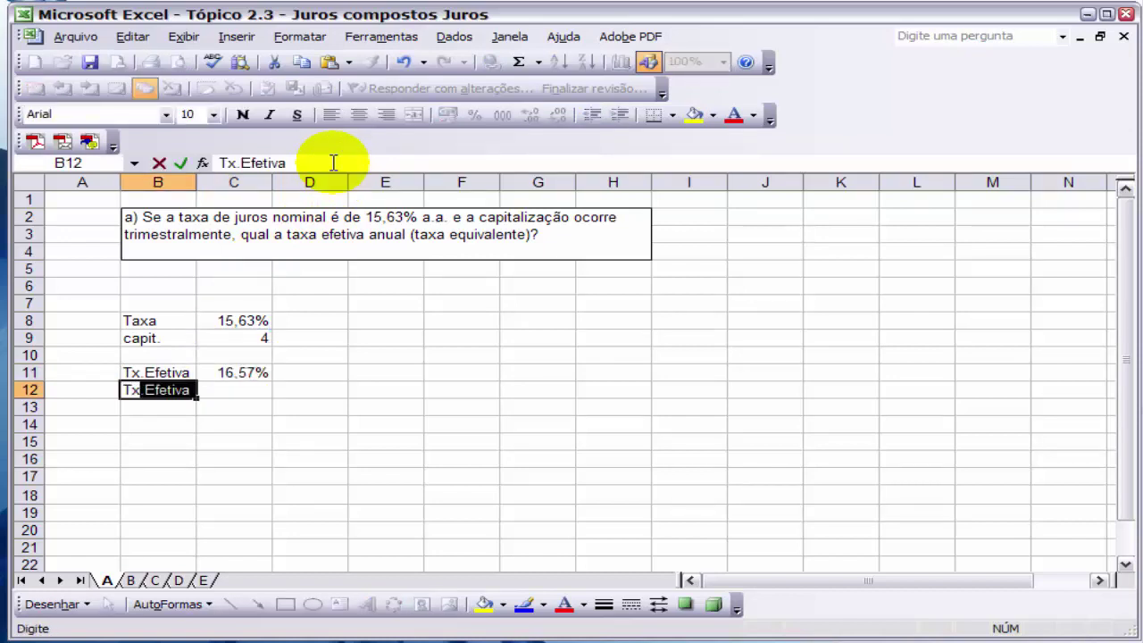
key(Tab)
text(=efet)
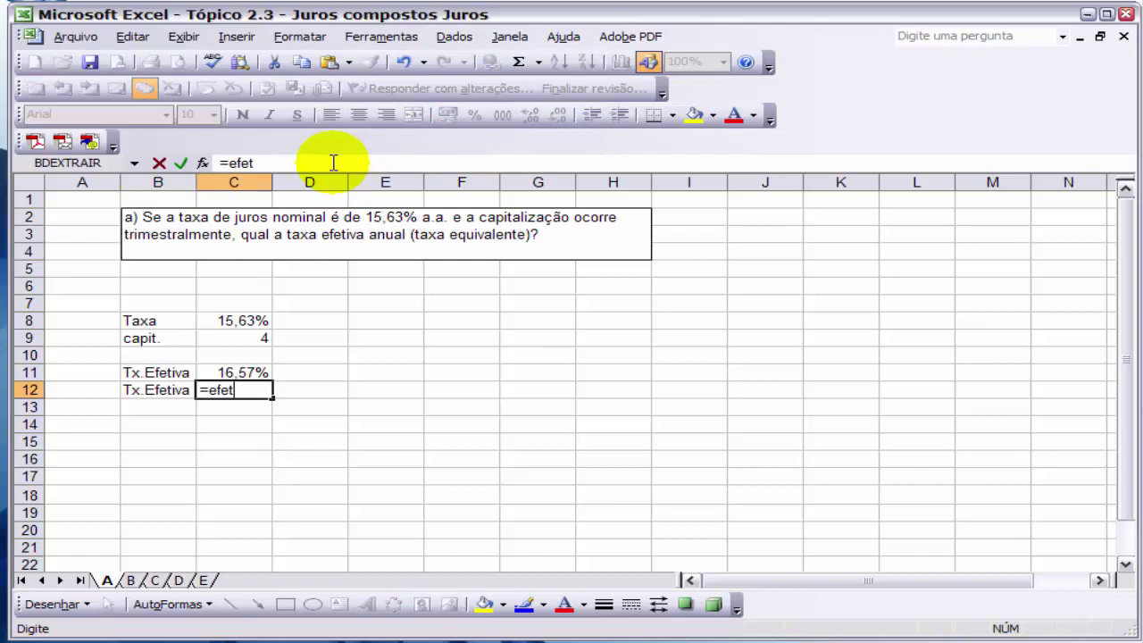
text(iva()
key(Up)
key(Up)
key(Up)
key(Up)
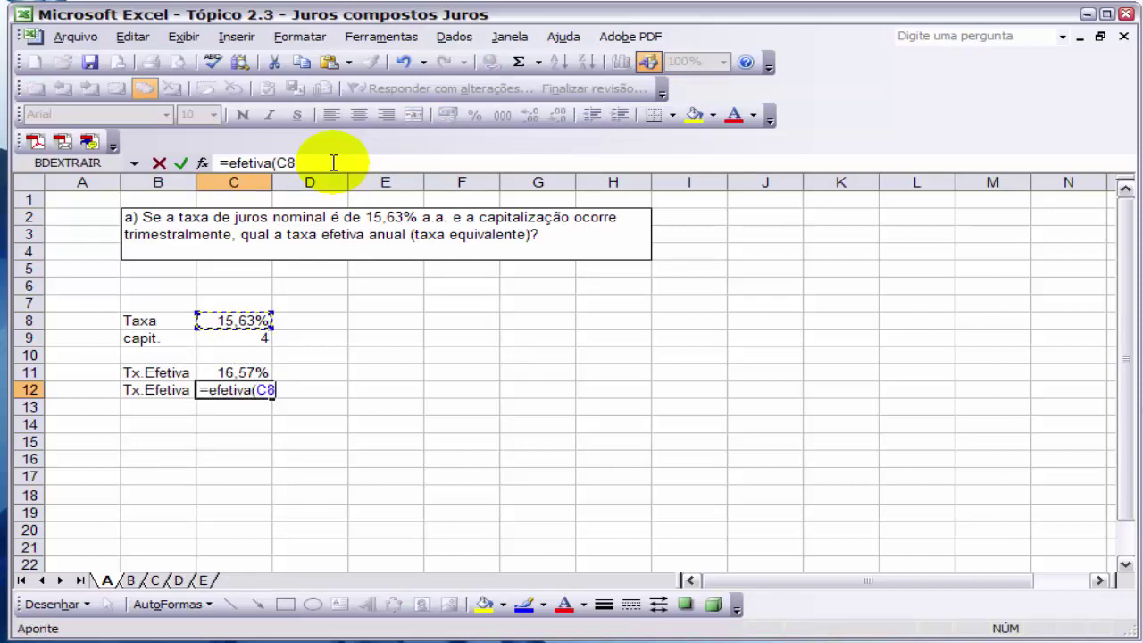
text(;)
key(Up)
key(Up)
key(Up)
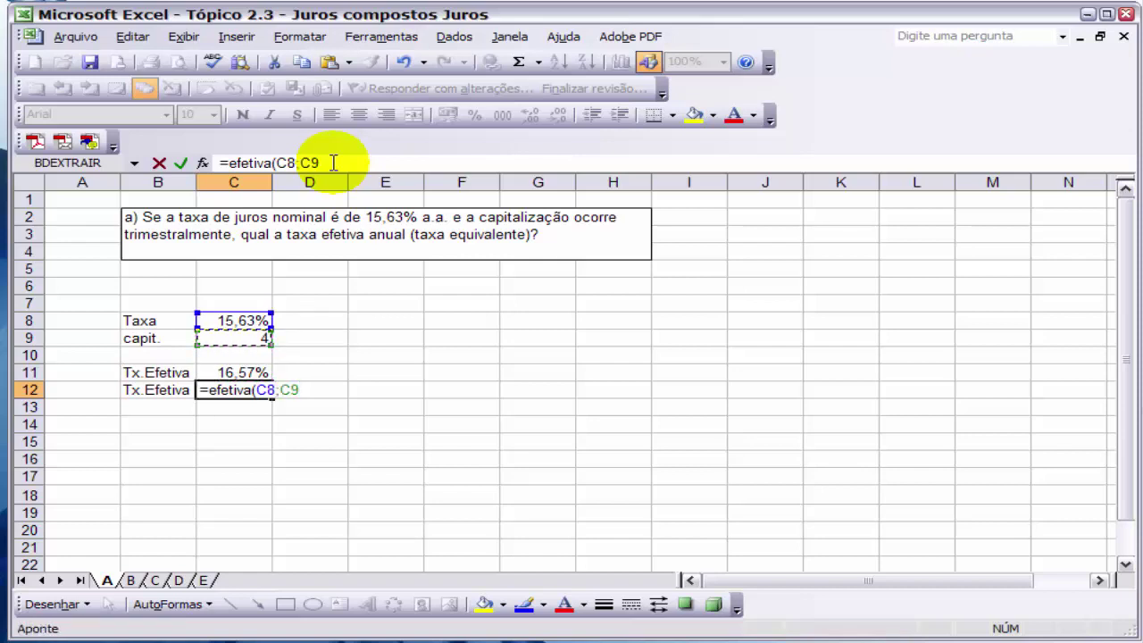
text())
key(Return)
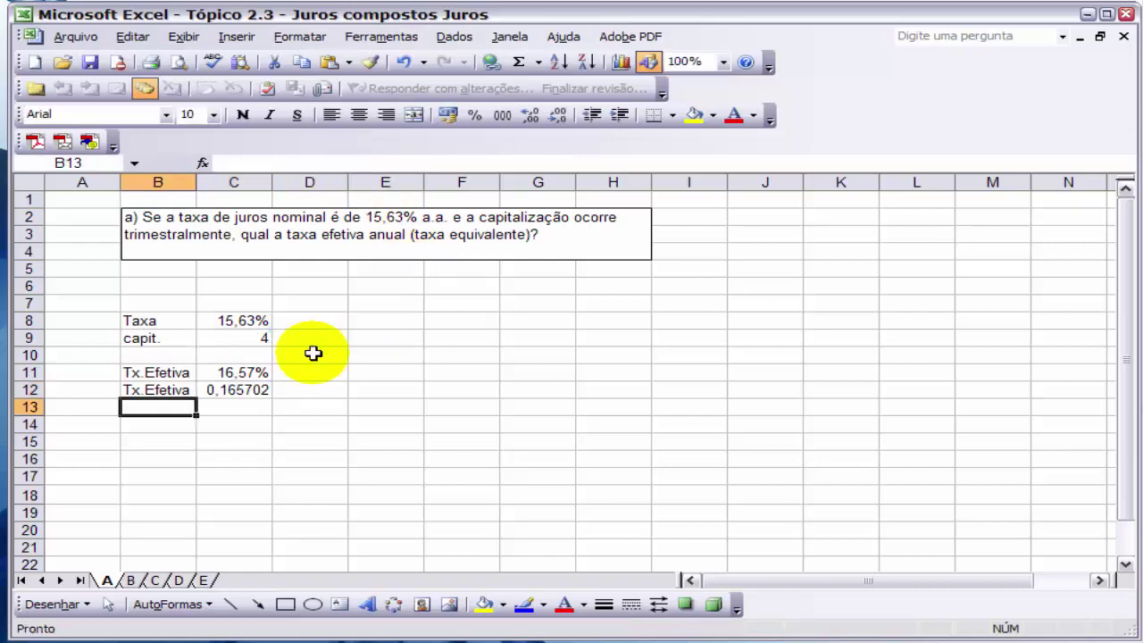
Copy the percentage formatting of C11 onto C12 with the Format Painter
click(257, 374)
click(372, 60)
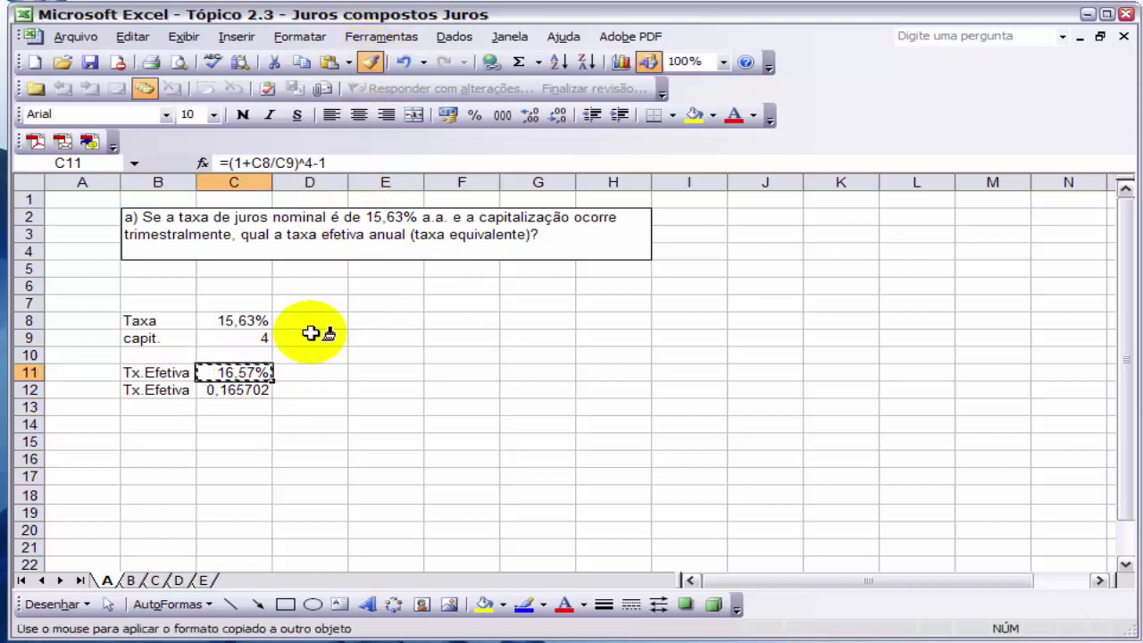
click(261, 389)
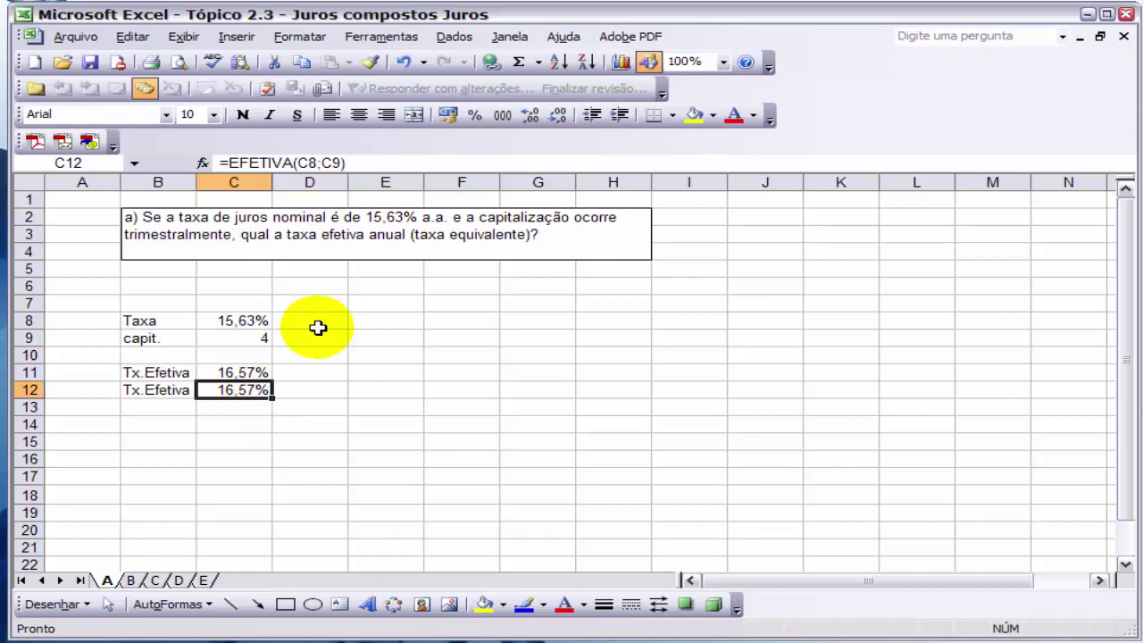
On sheet B, label B9 Taxa and enter the effective annual rate 27,13% in C9
click(131, 581)
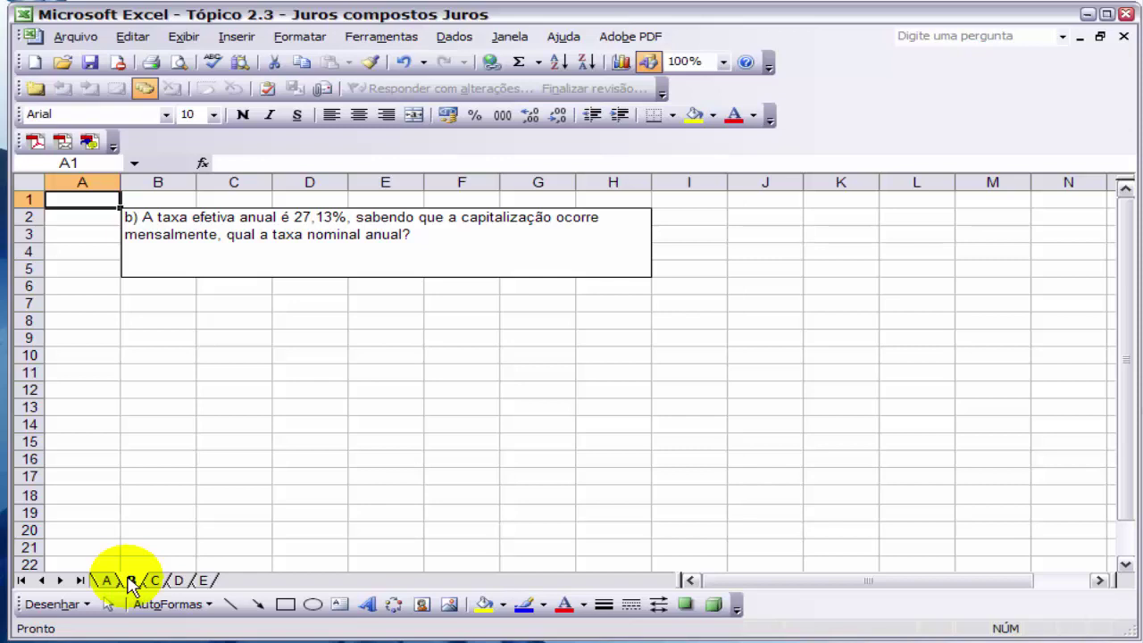
click(132, 583)
click(152, 334)
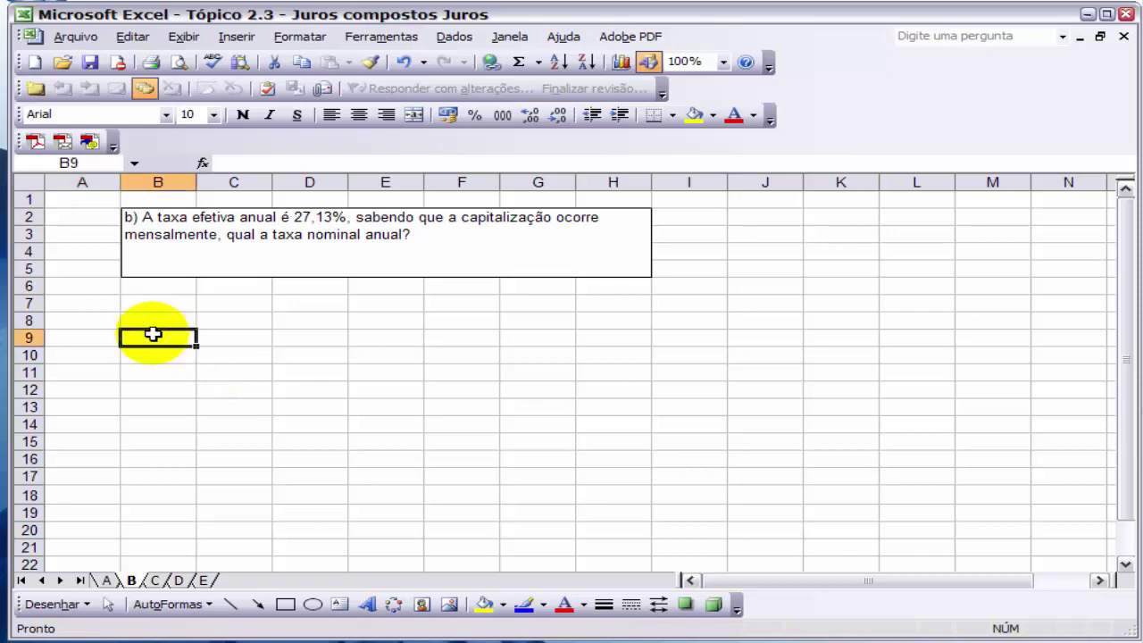
text(Taxa)
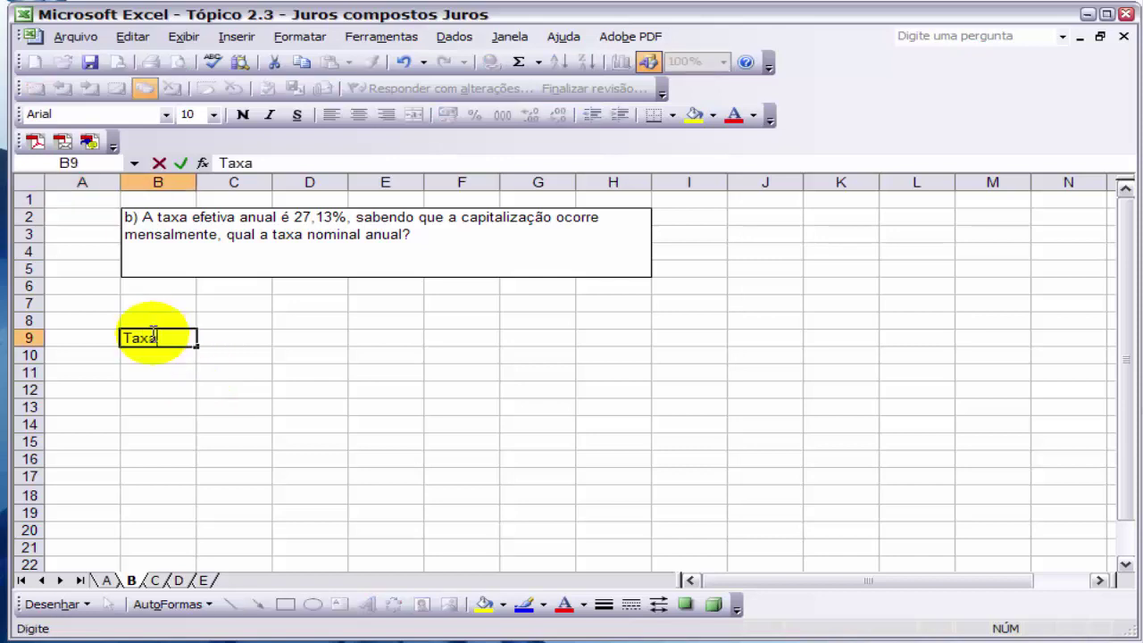
key(Tab)
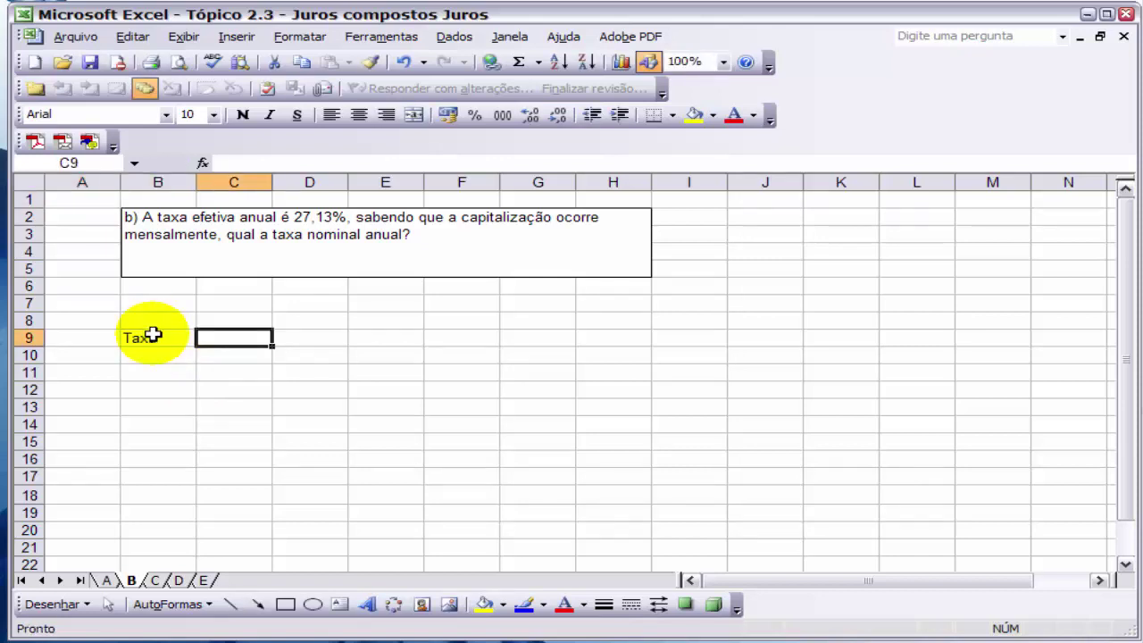
text(27,13)
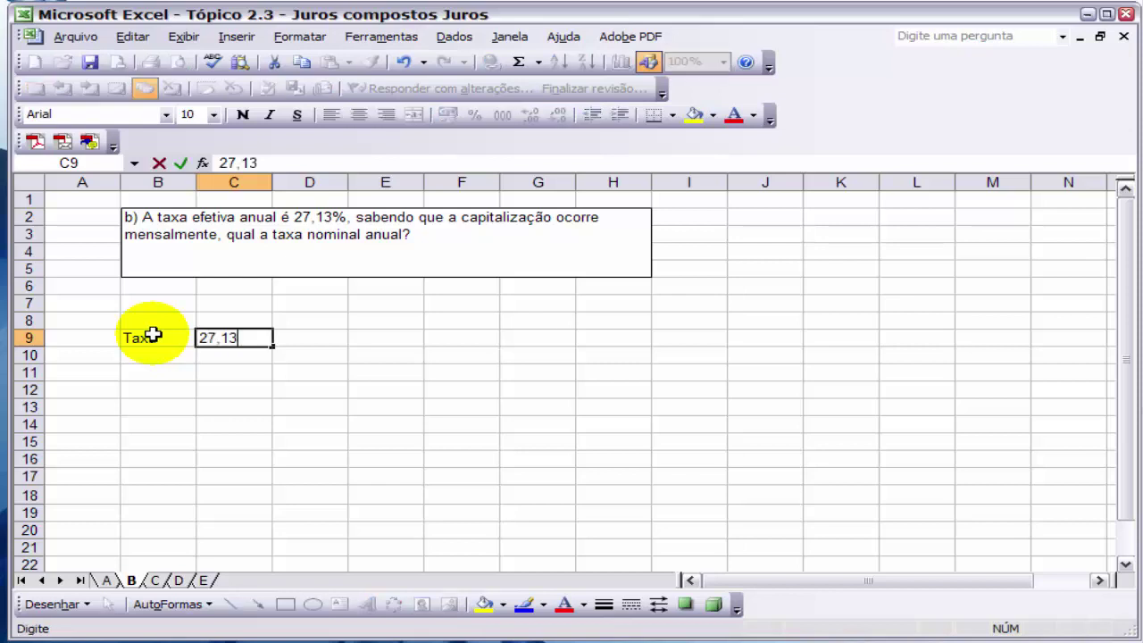
text(%)
key(Return)
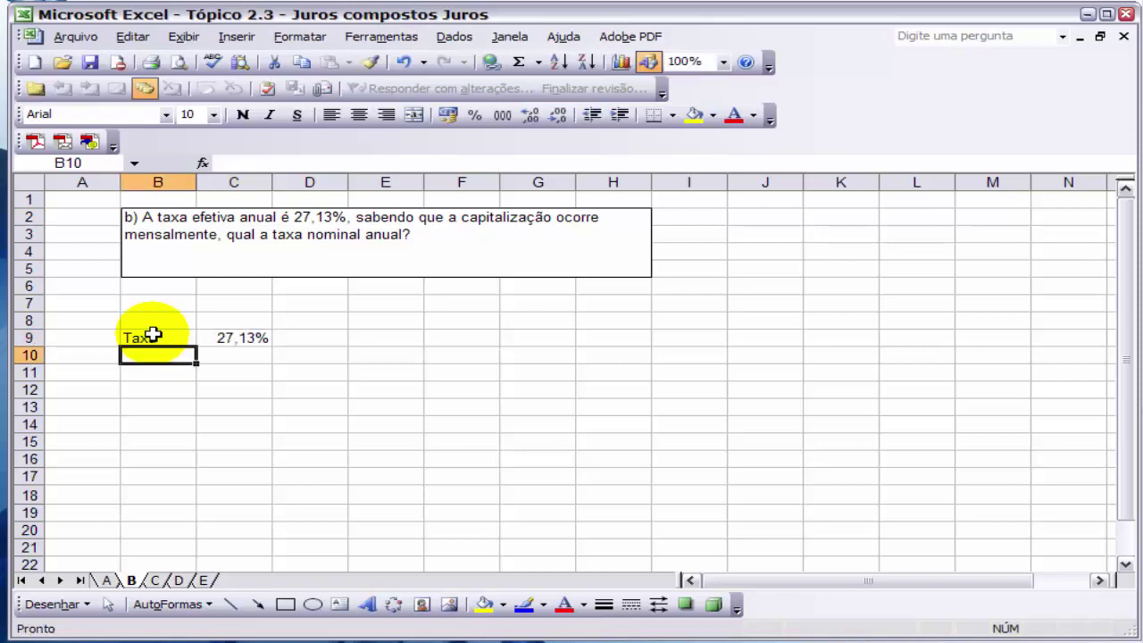
Label B10 Capit. and enter 12 capitalization periods in C10
text(Capit.)
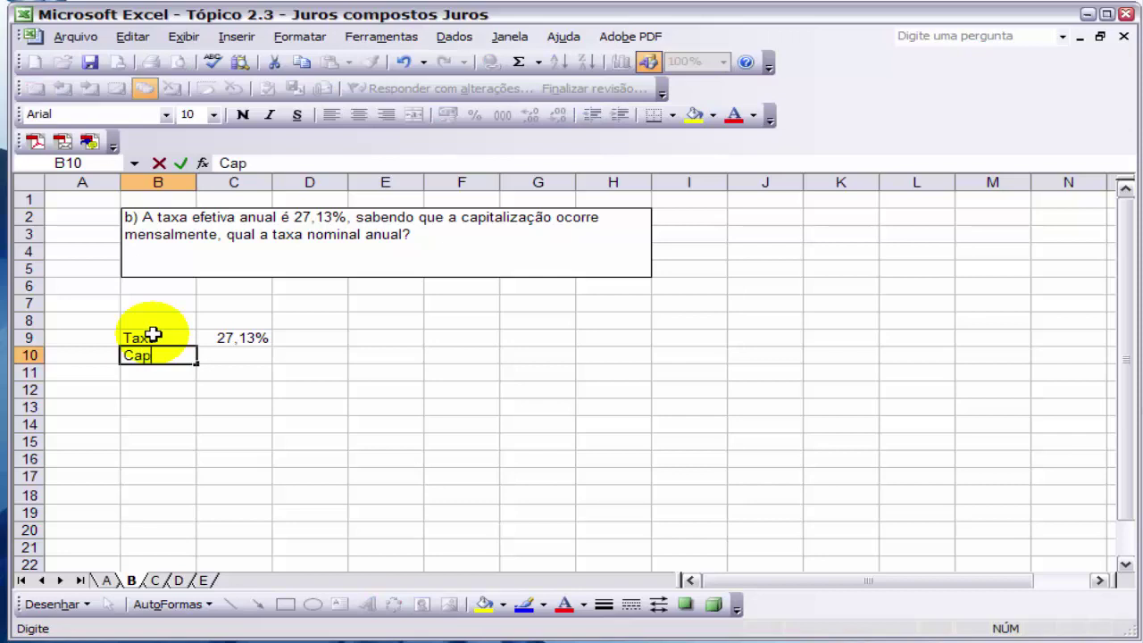
key(Tab)
text(12)
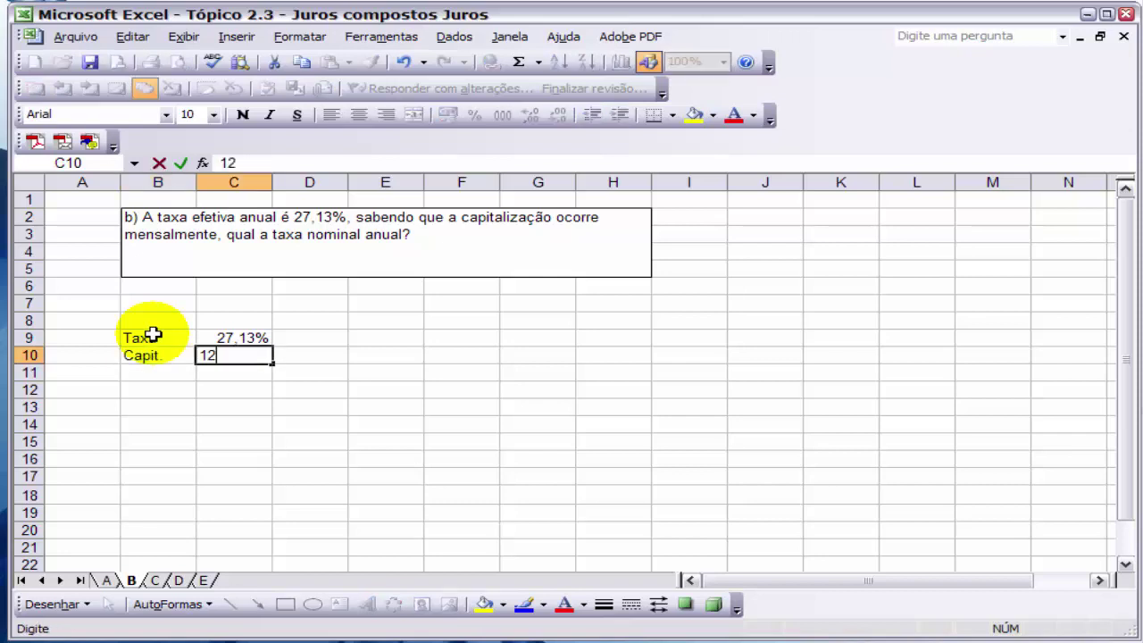
key(Return)
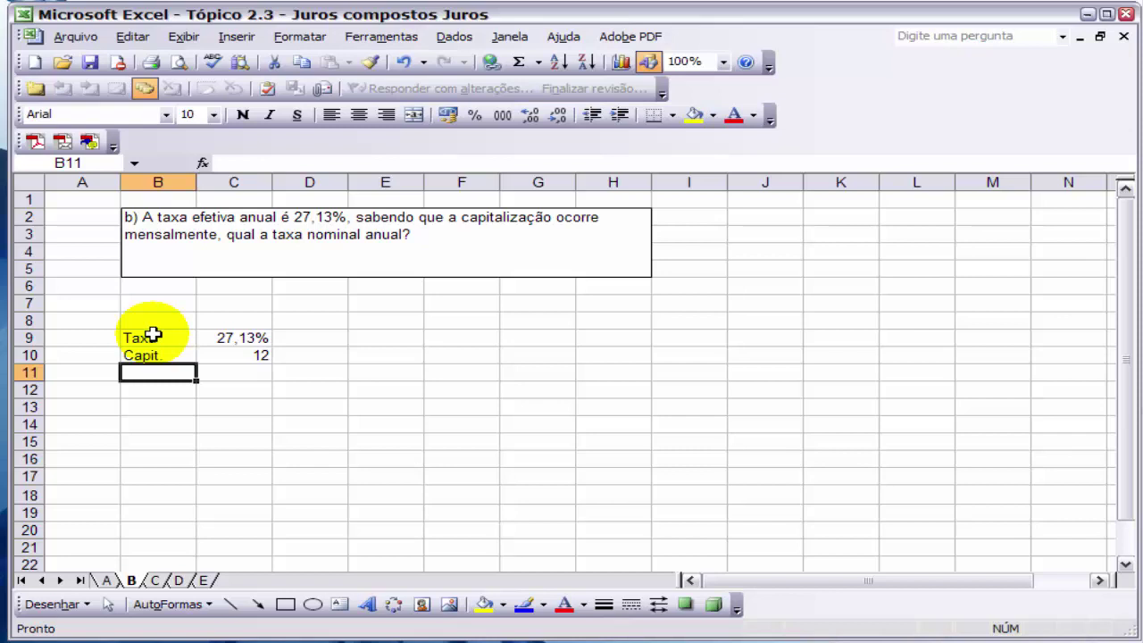
Label B12 Tx. Nominal, cancelling the network password prompt that interrupts the entry
key(Return)
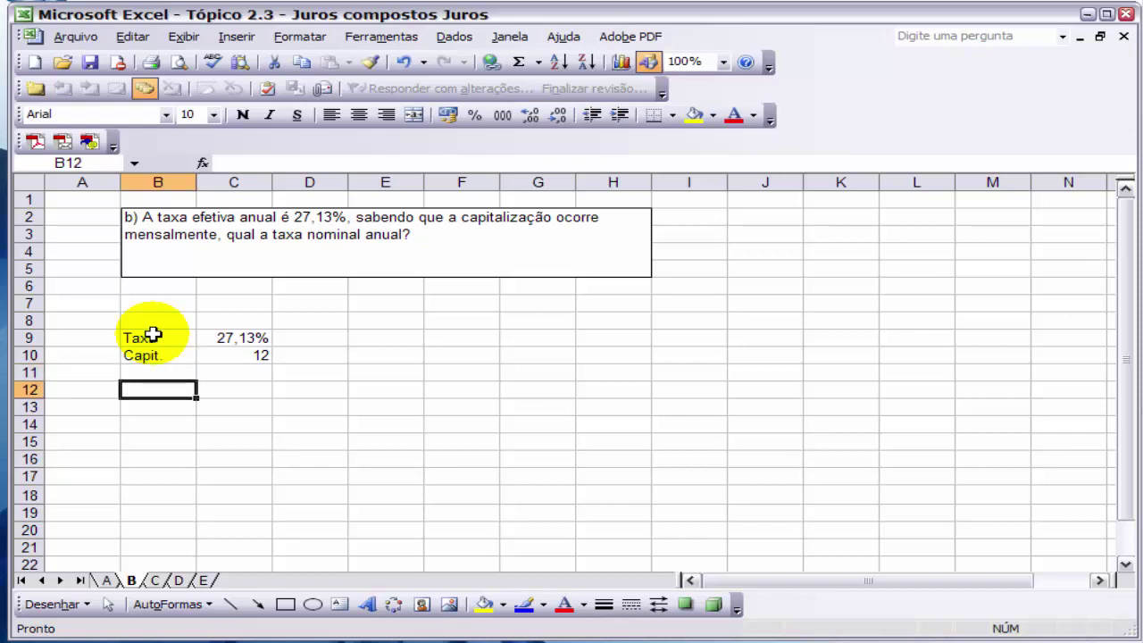
text(Tx.)
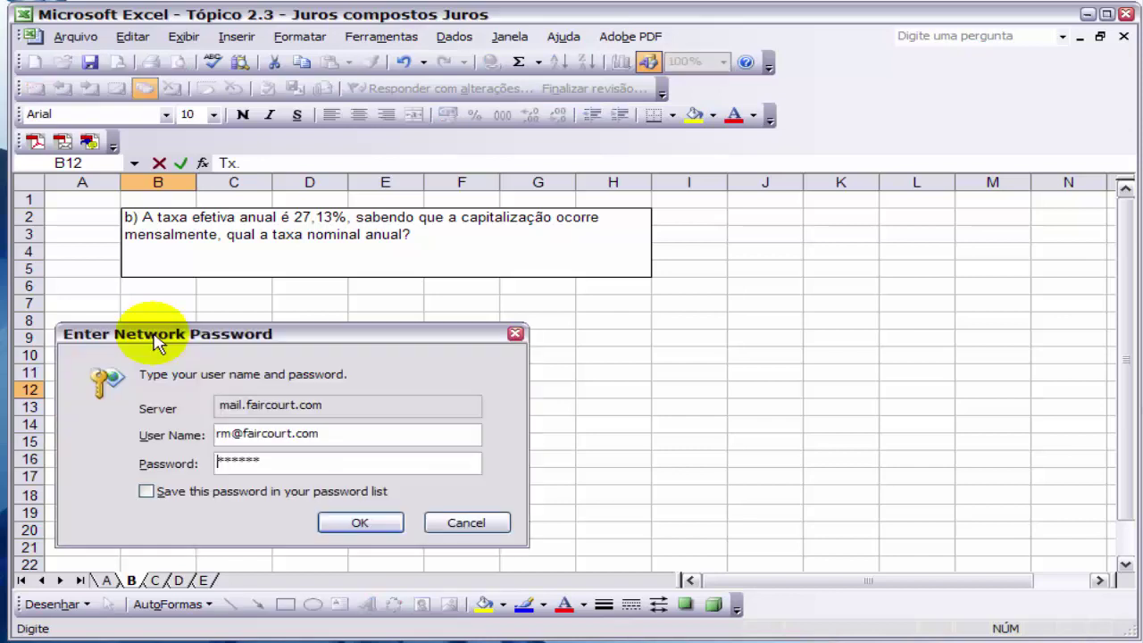
click(462, 527)
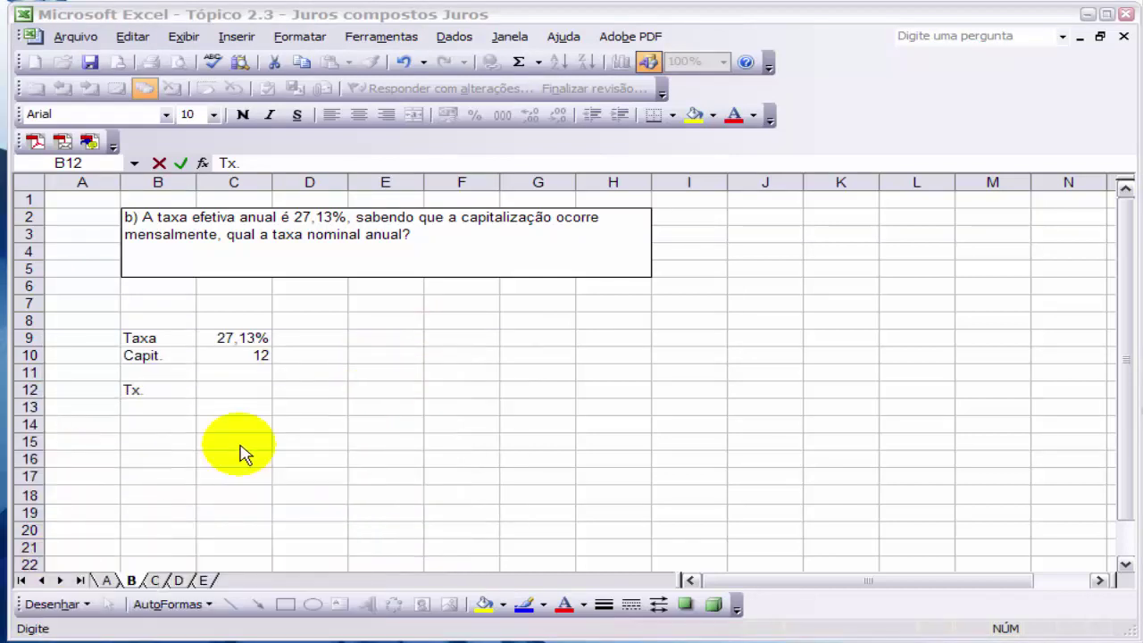
click(238, 386)
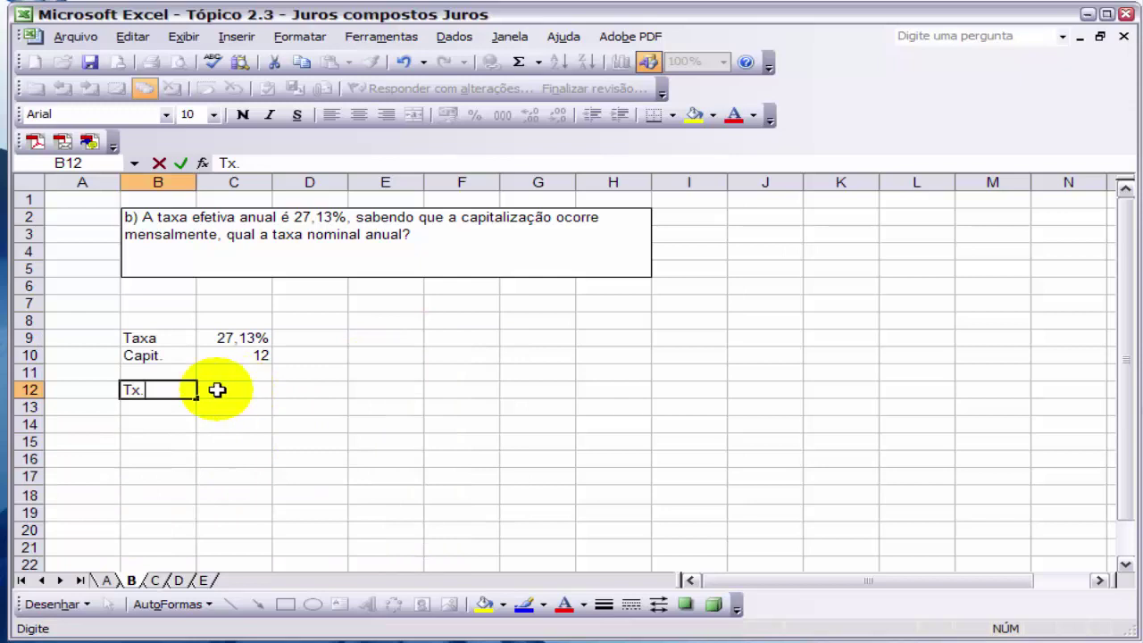
text(minal)
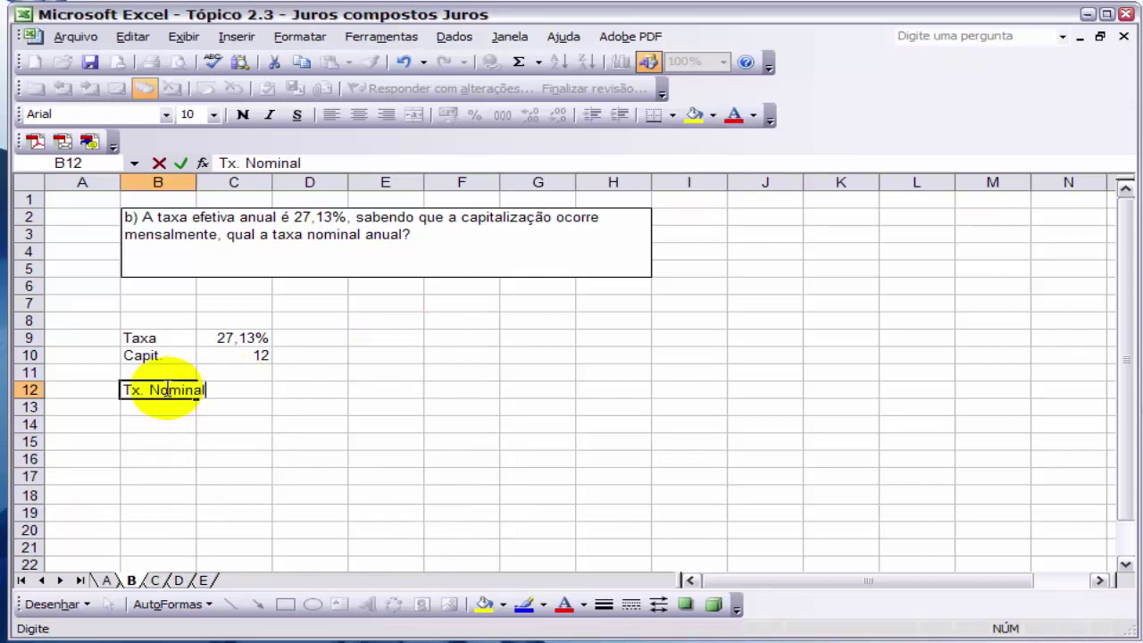
key(Tab)
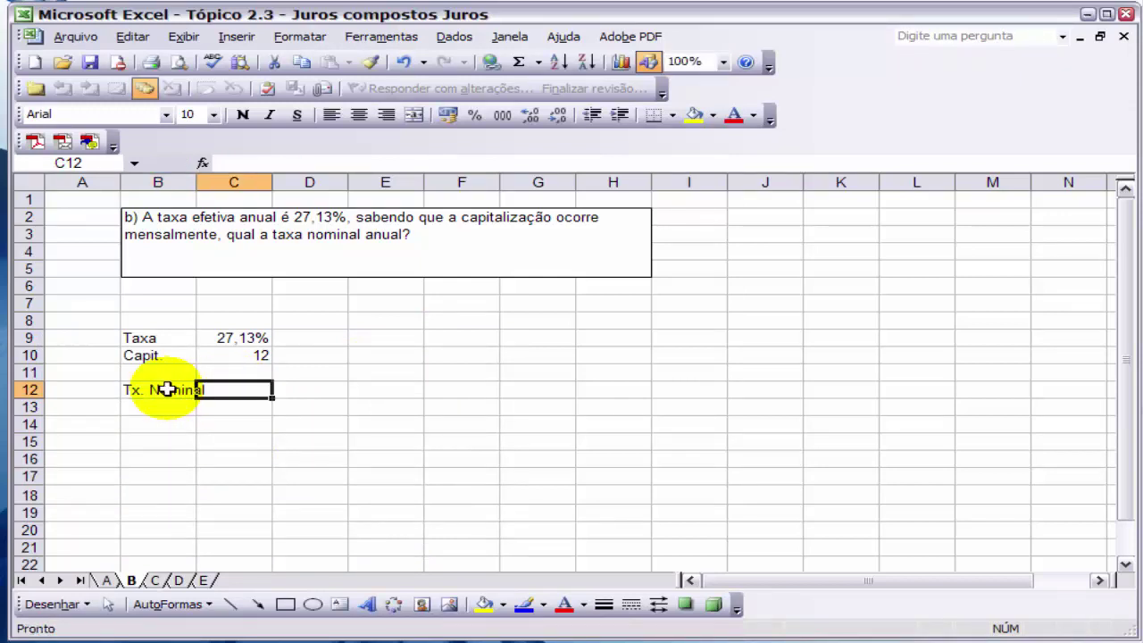
Fit column B to its text and enter =1+C9 as the start of the nominal rate calculation in C12
double_click(196, 182)
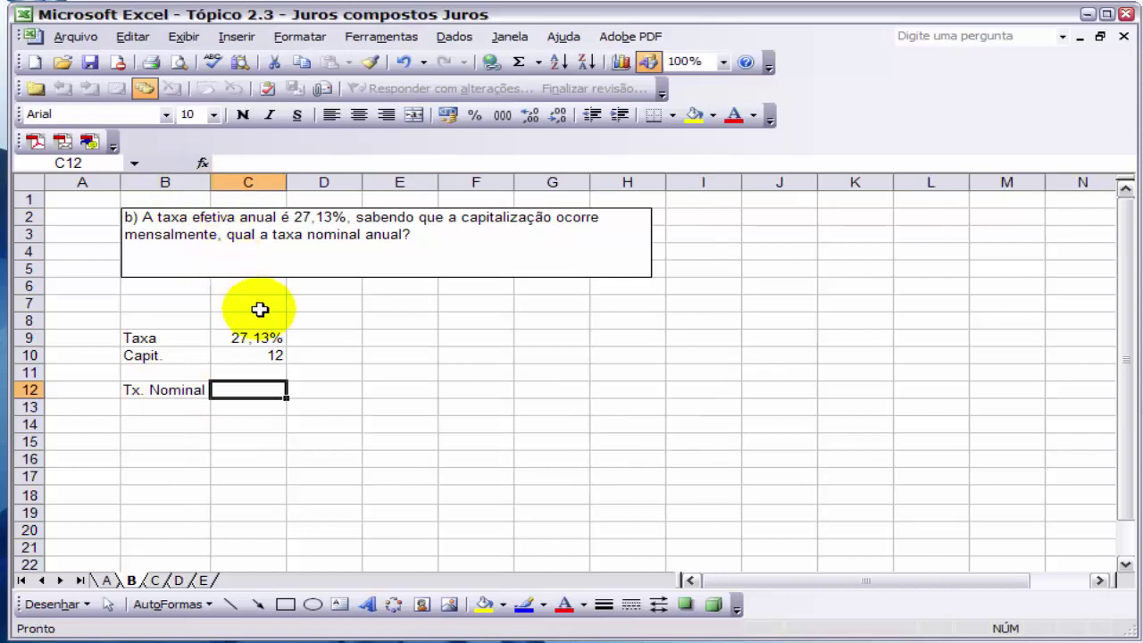
text(=)
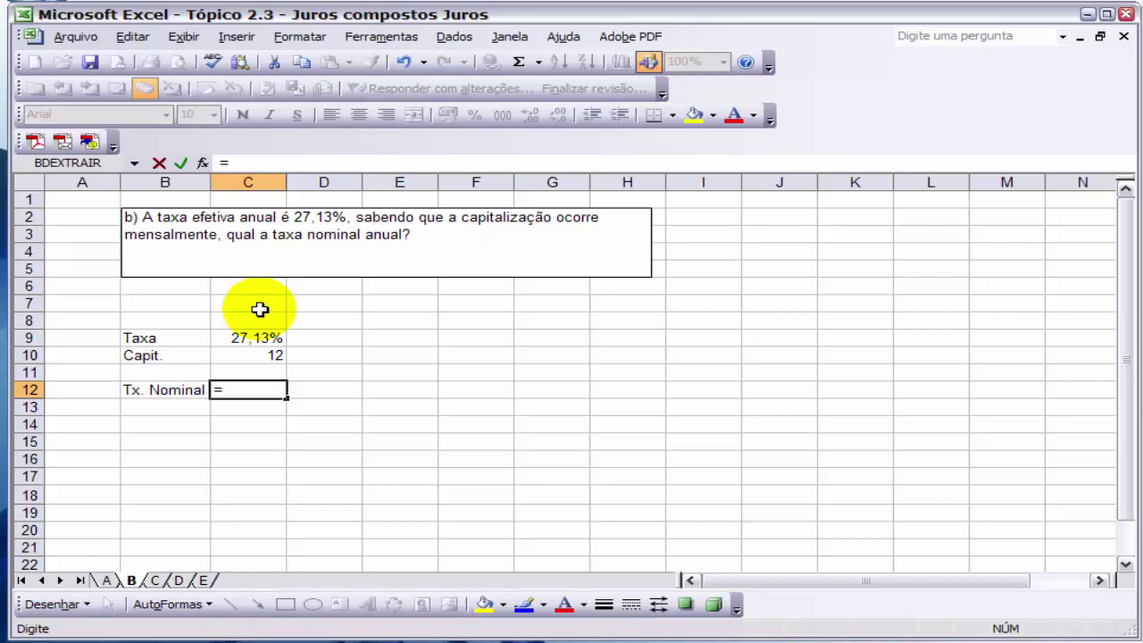
text(1+)
key(Up)
key(Up)
key(Up)
key(Return)
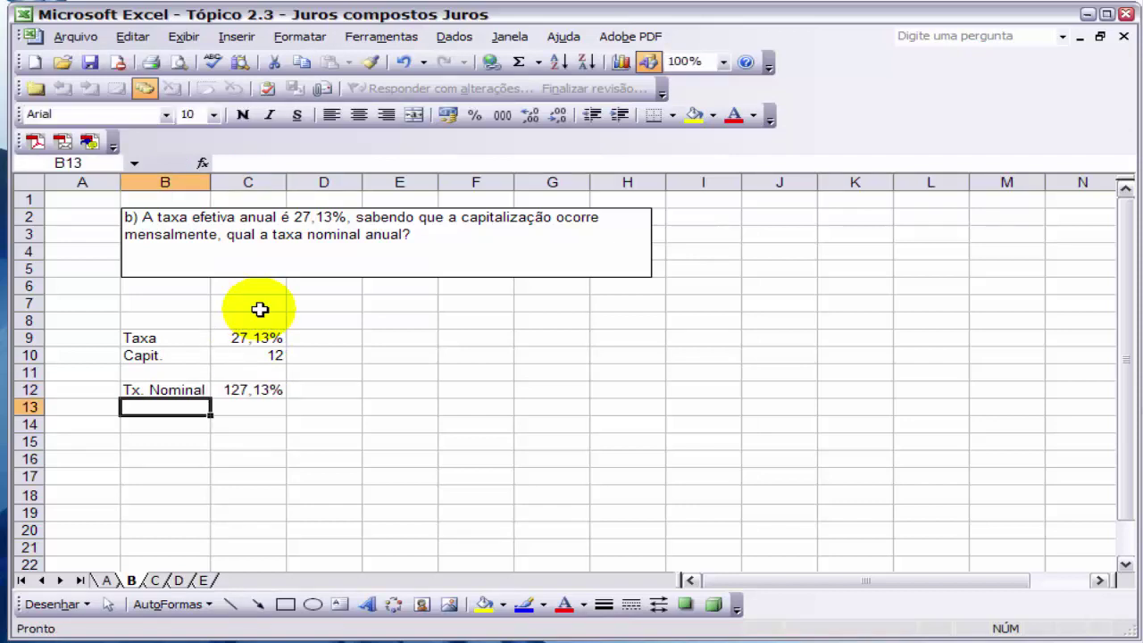
key(Right)
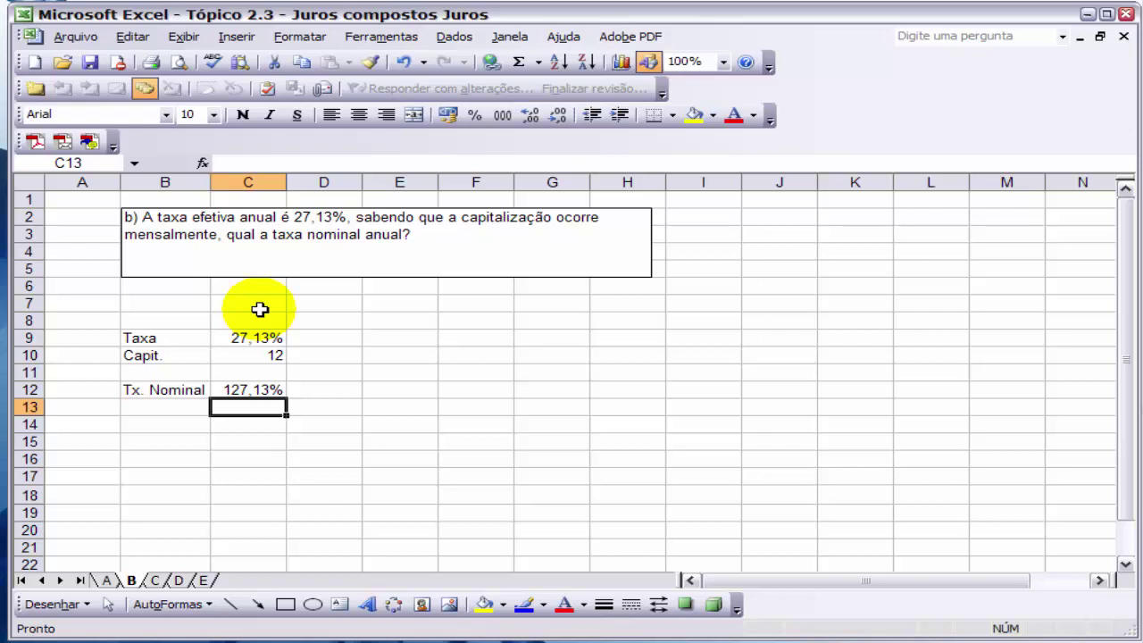
text(=)
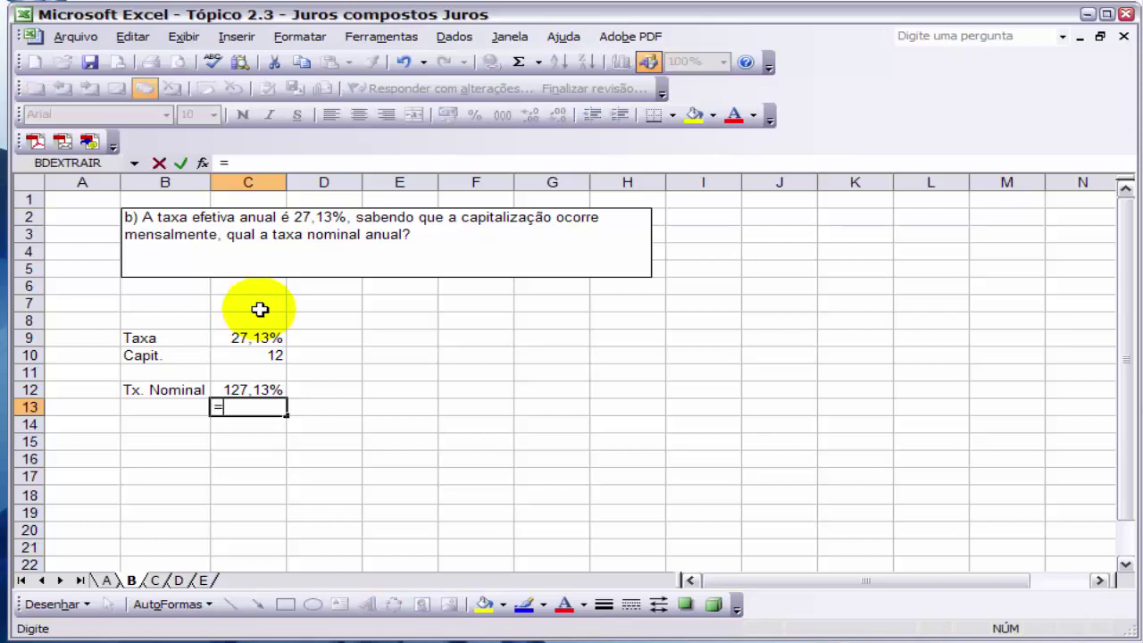
text(raiz()
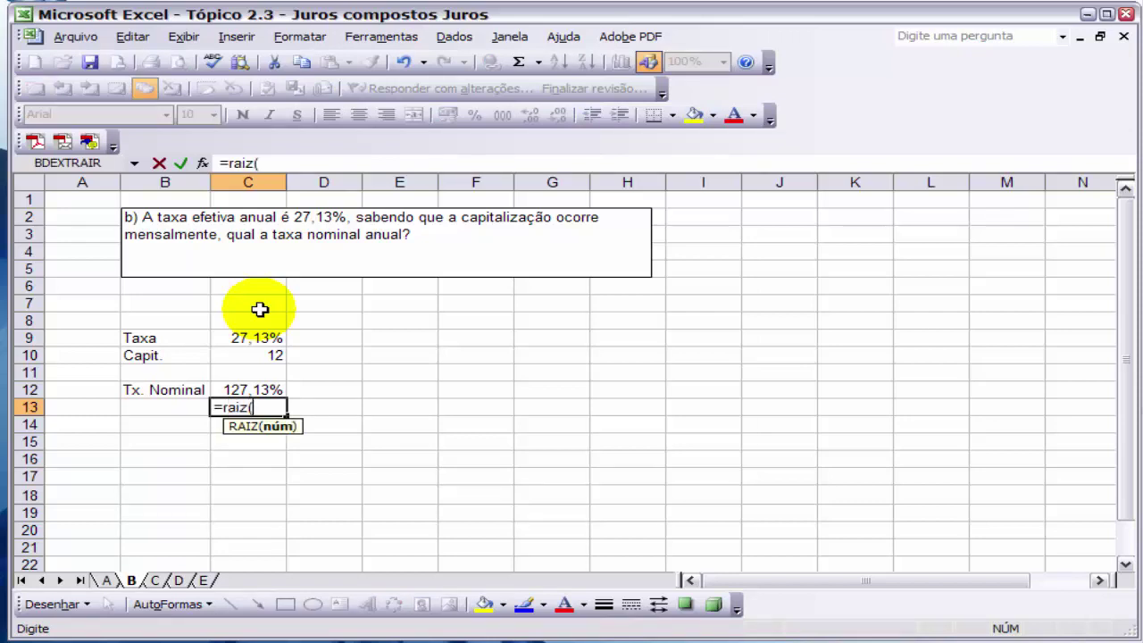
key(BackSpace)
key(BackSpace)
key(BackSpace)
key(BackSpace)
key(BackSpace)
key(BackSpace)
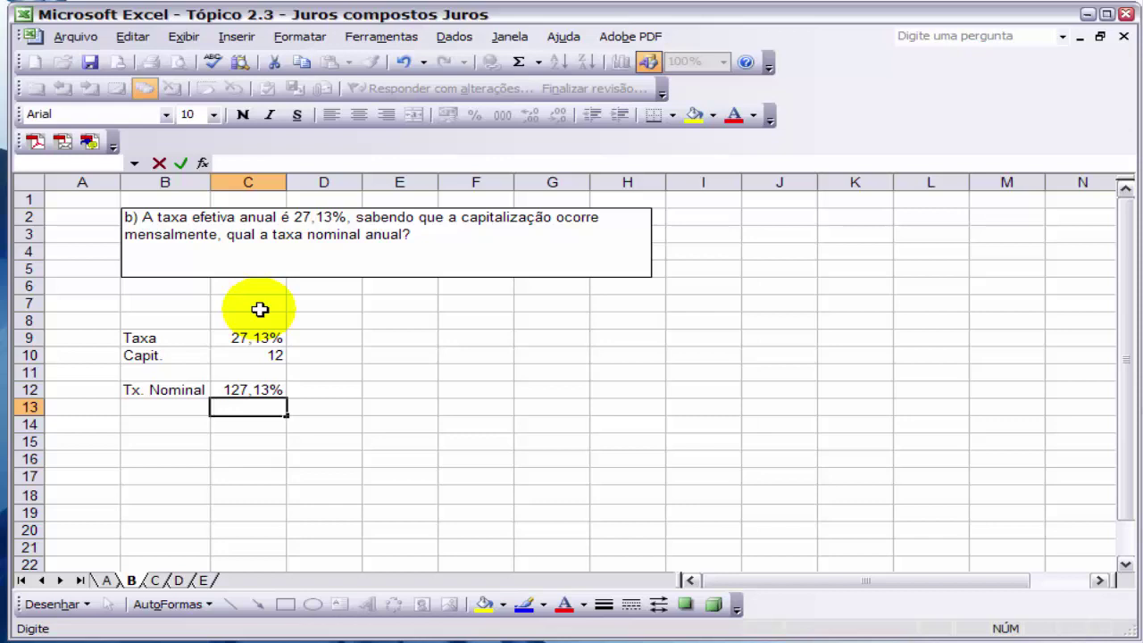
Calculate the square root of C12 in C13 with =RAIZ(C12)
text(=raiz()
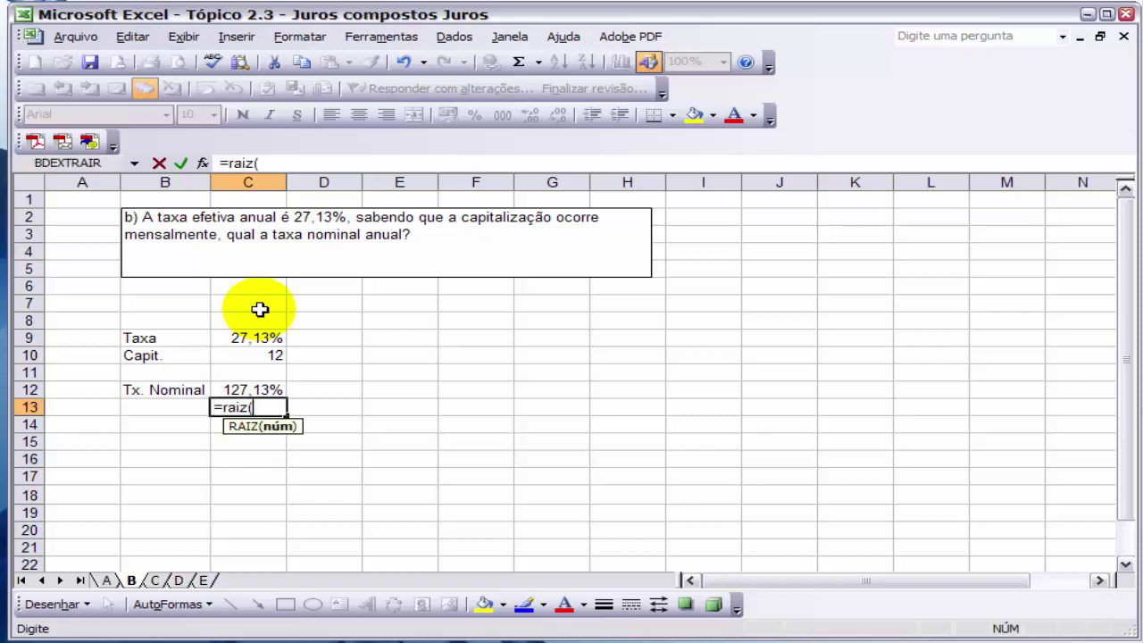
key(Up)
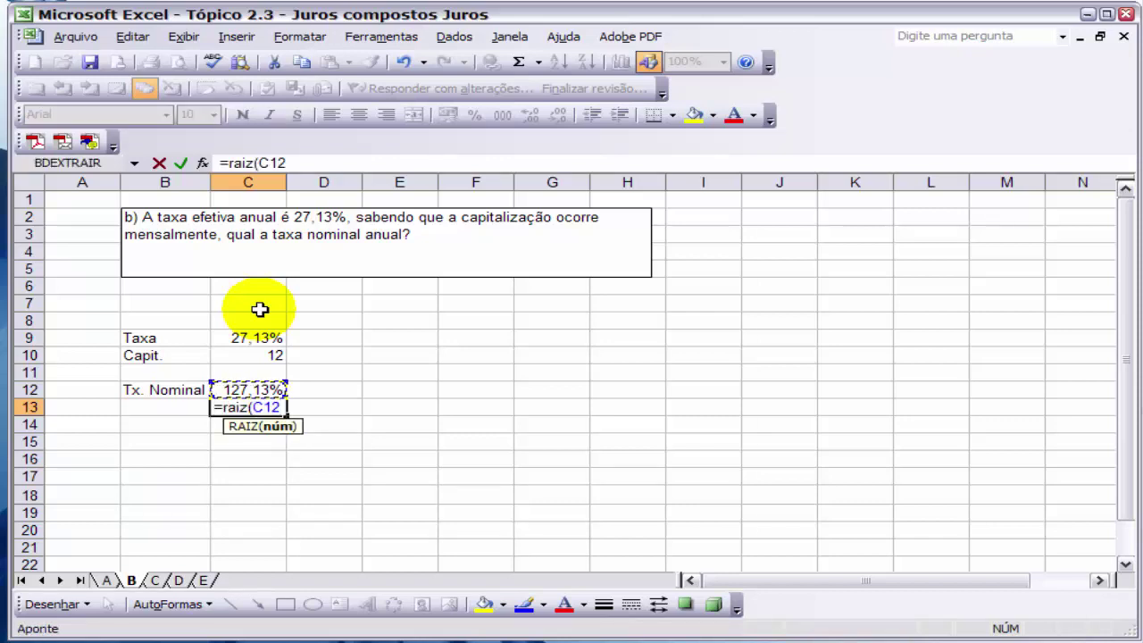
text())
key(Return)
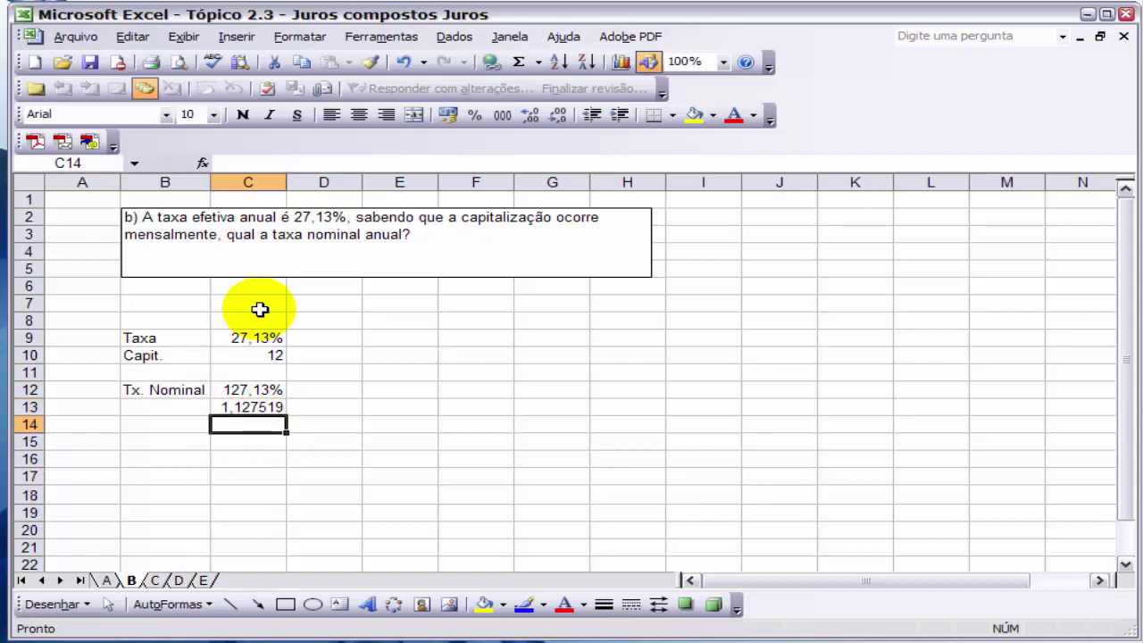
Calculate the same square root in C14 as a fractional power with =C12^(1/2)
text(=)
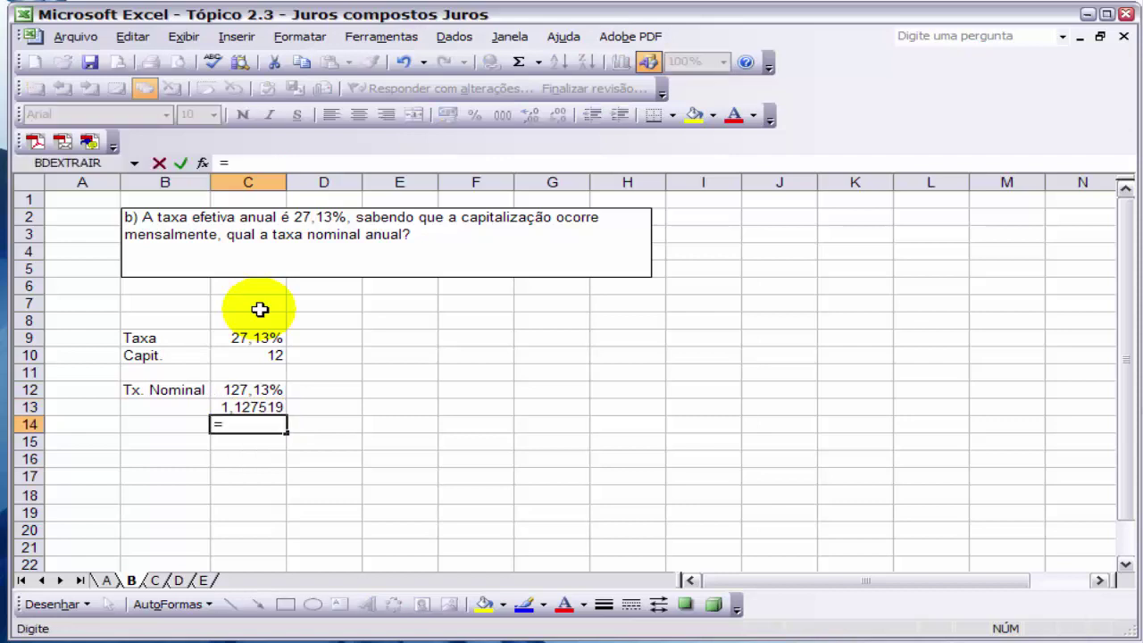
key(Up)
key(Up)
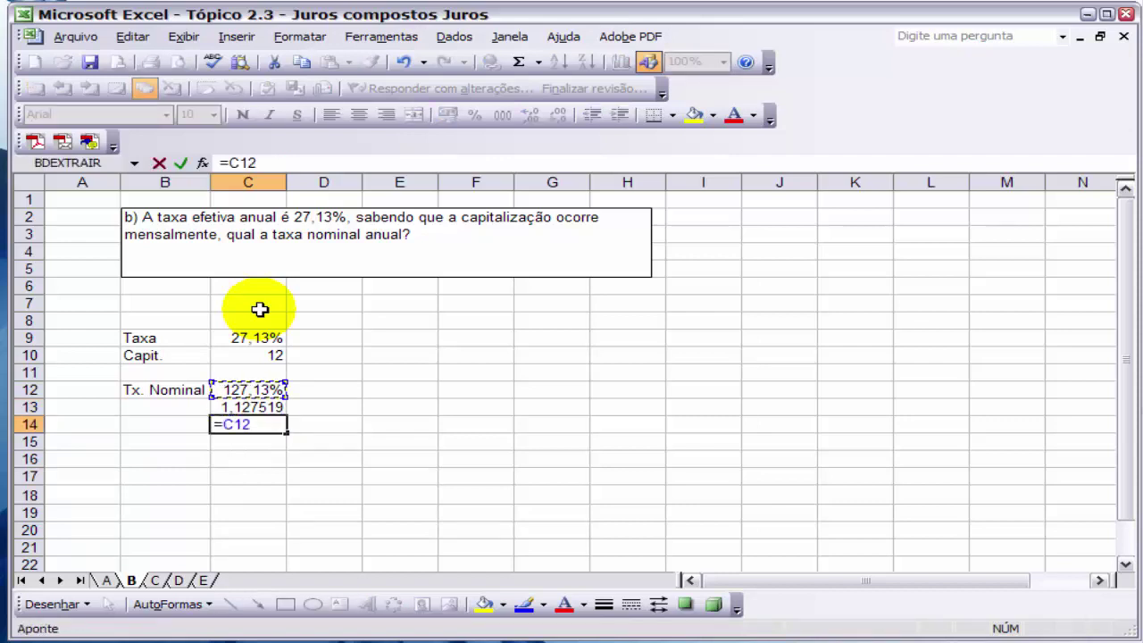
text(^(1/)
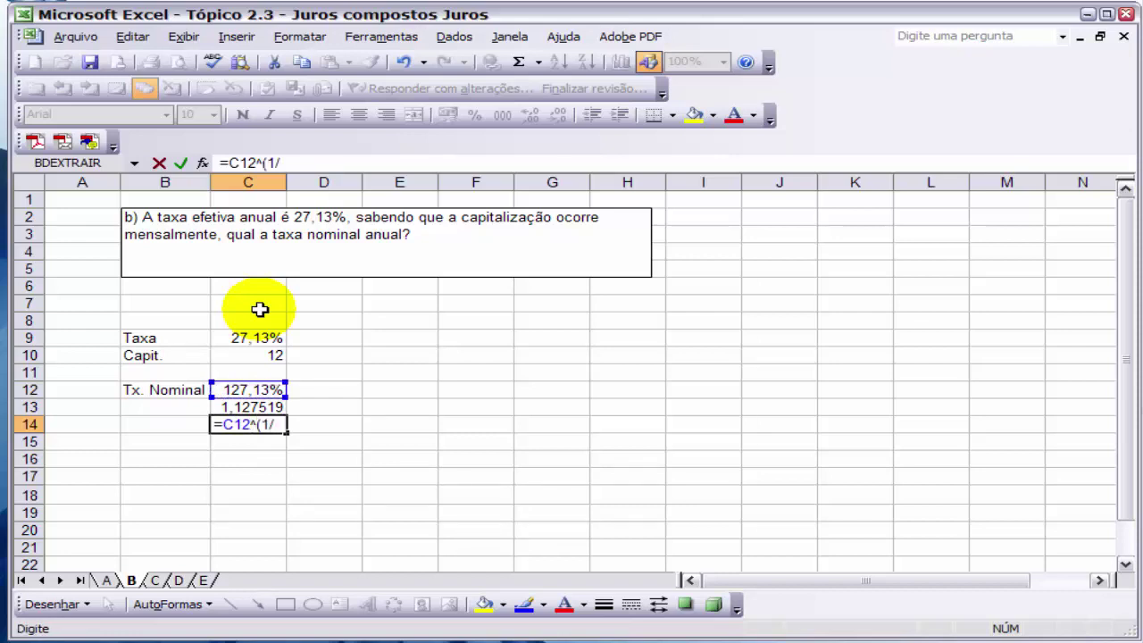
text(2))
key(Return)
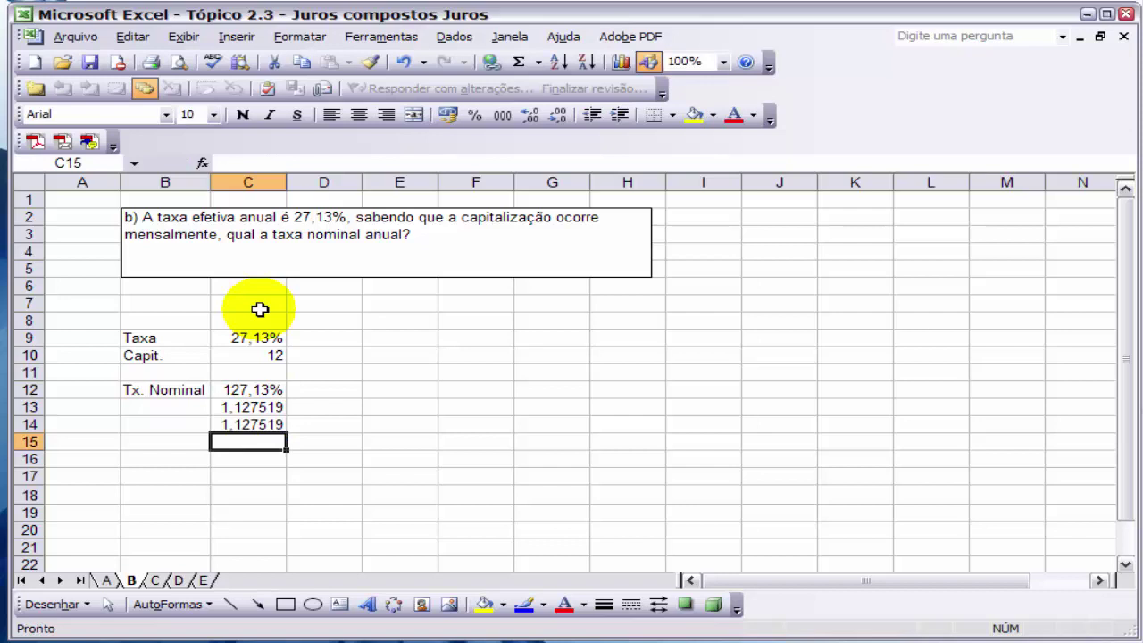
Clear the two square root examples from C13:C14
key(Up)
key(Up)
key(shift+Down)
key(Delete)
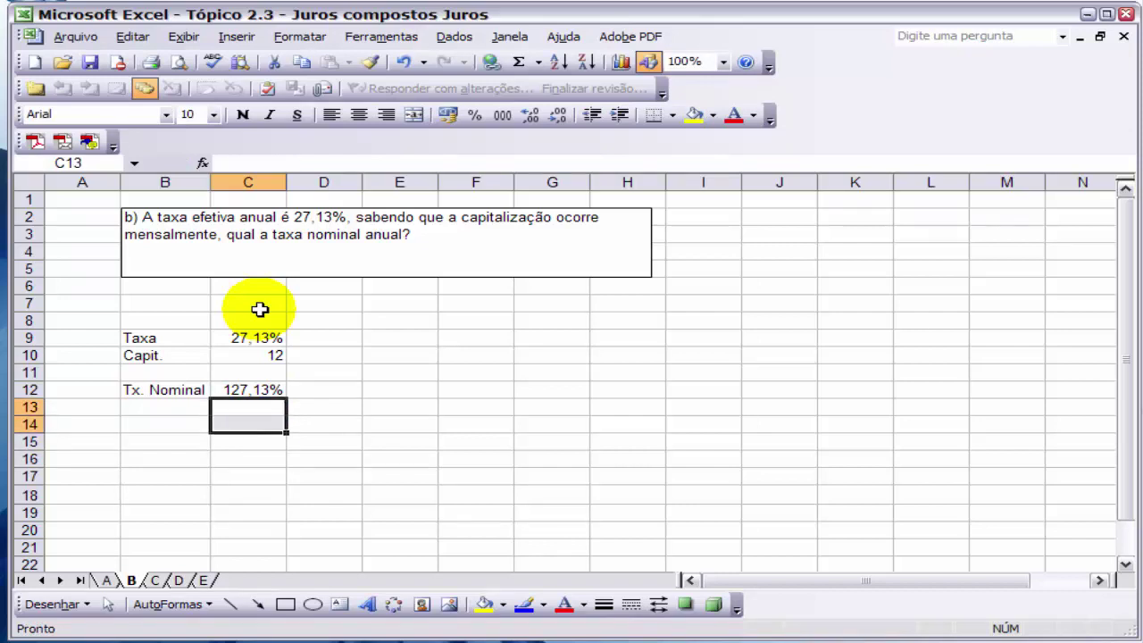
Extend the nominal rate formula in C12 to the twelfth root, making it =(1+C9)^(1/C10)
click(262, 389)
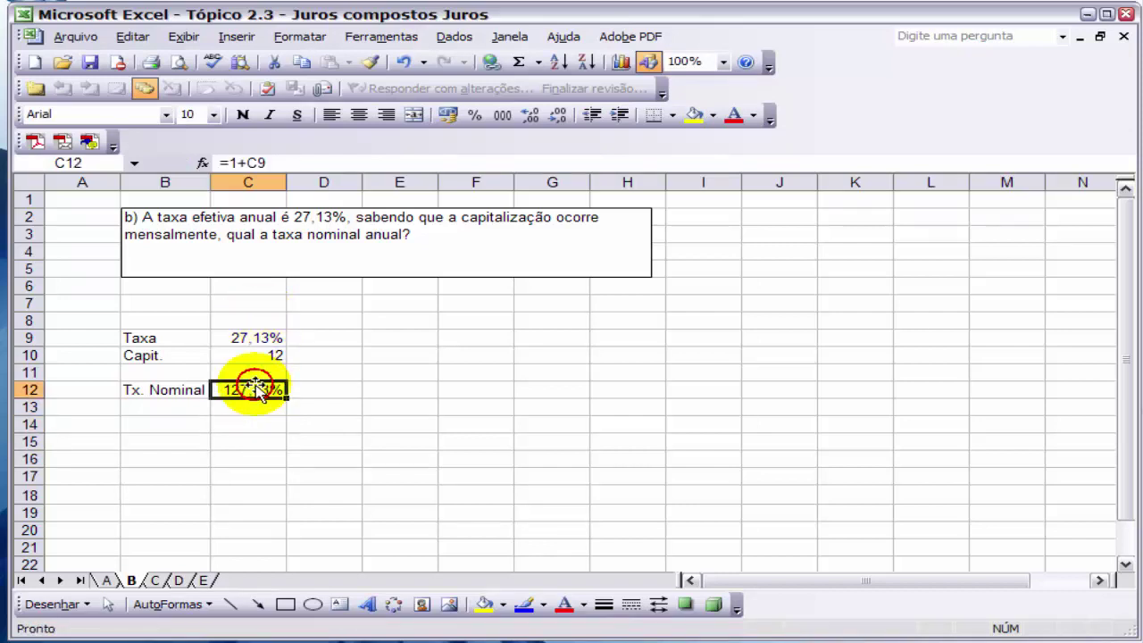
click(225, 162)
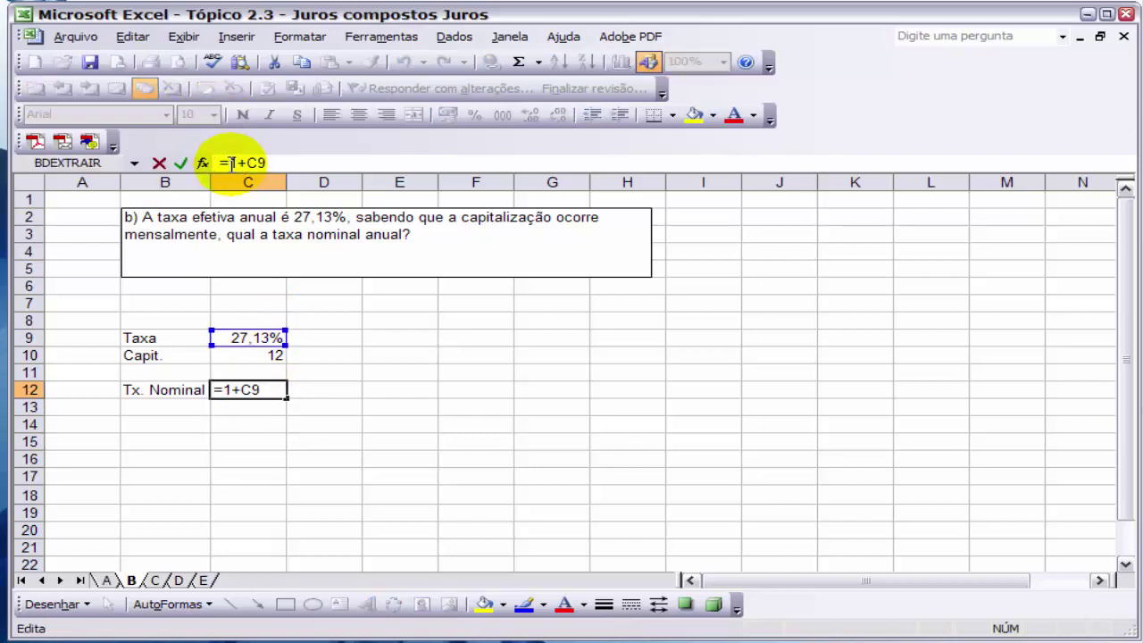
text(()
click(294, 161)
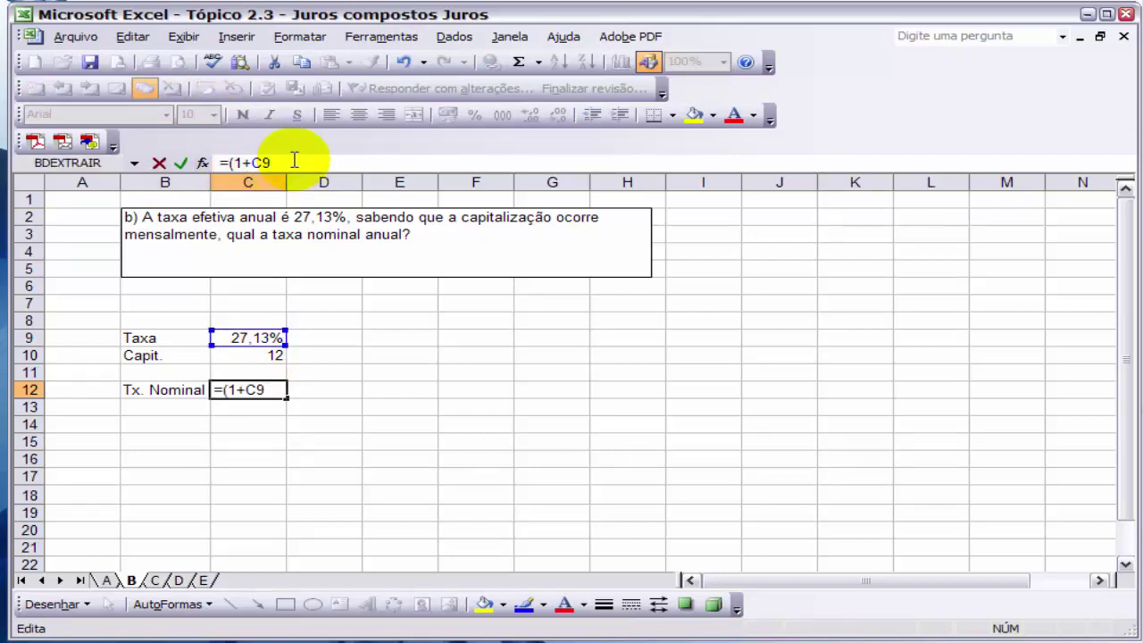
text()^(1/)
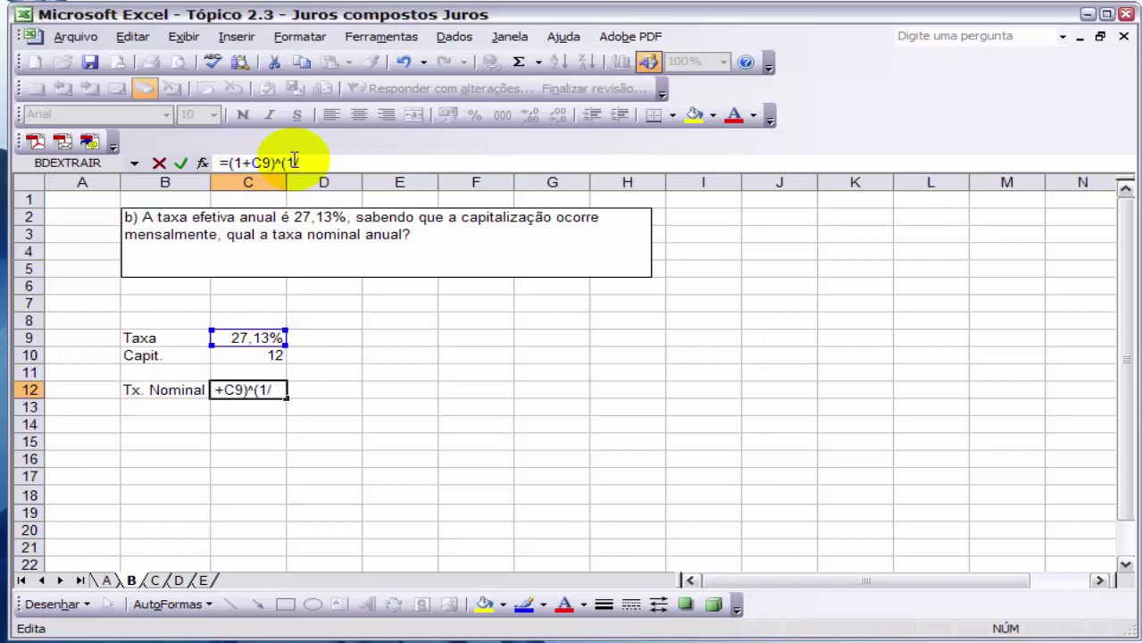
click(270, 357)
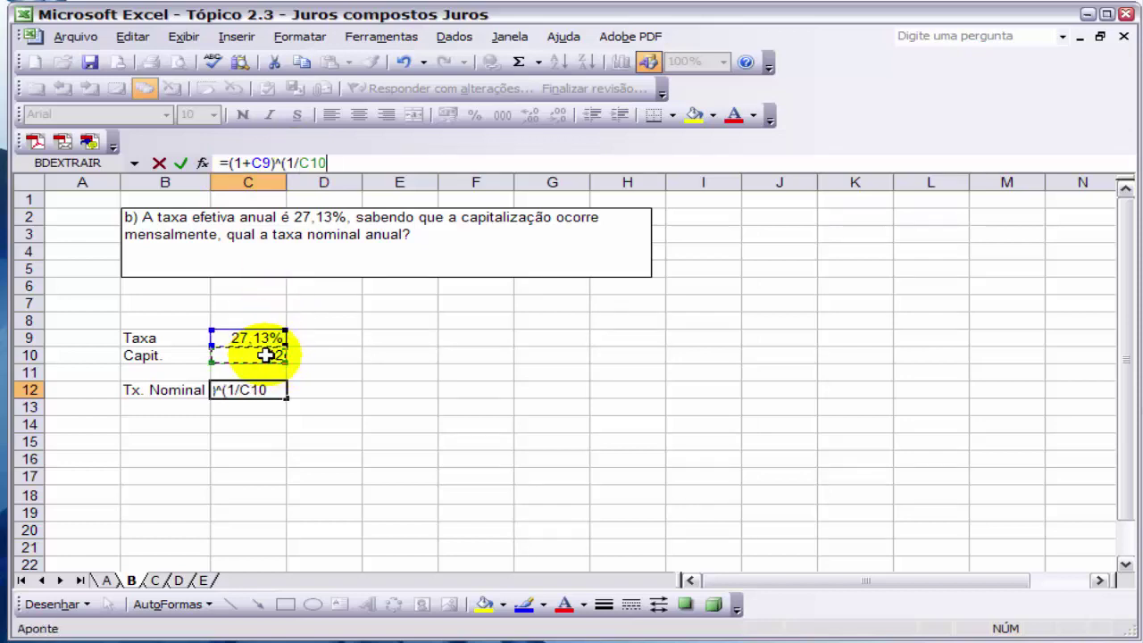
text())
key(Return)
key(Up)
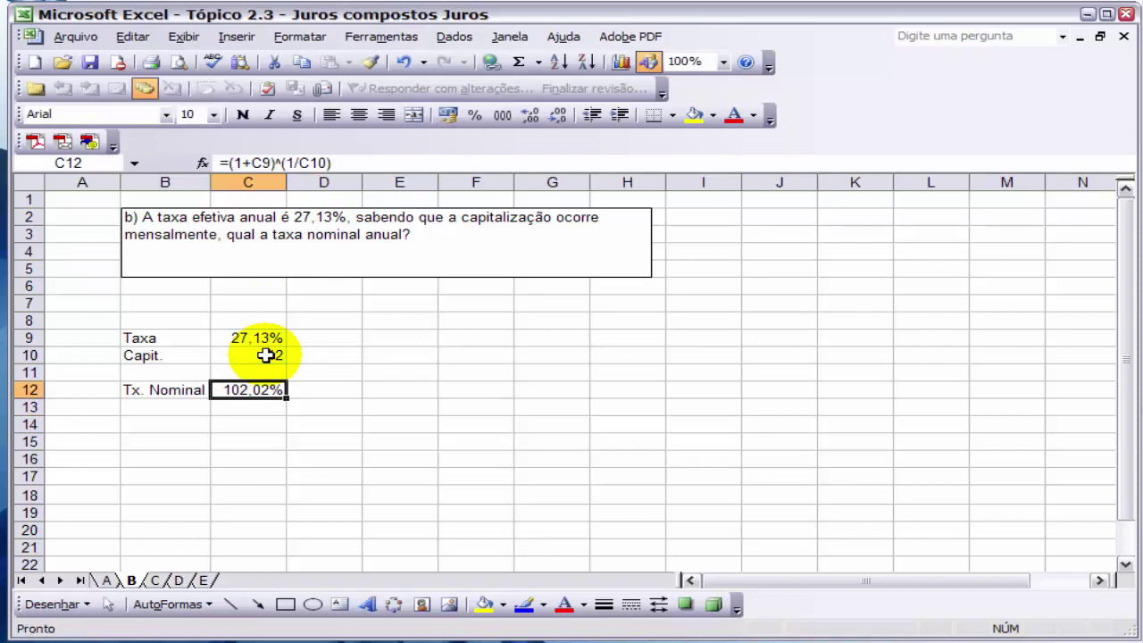
Subtract 1 at the end of the C12 formula to isolate the monthly rate, giving =(1+C9)^(1/C10)-1
click(348, 159)
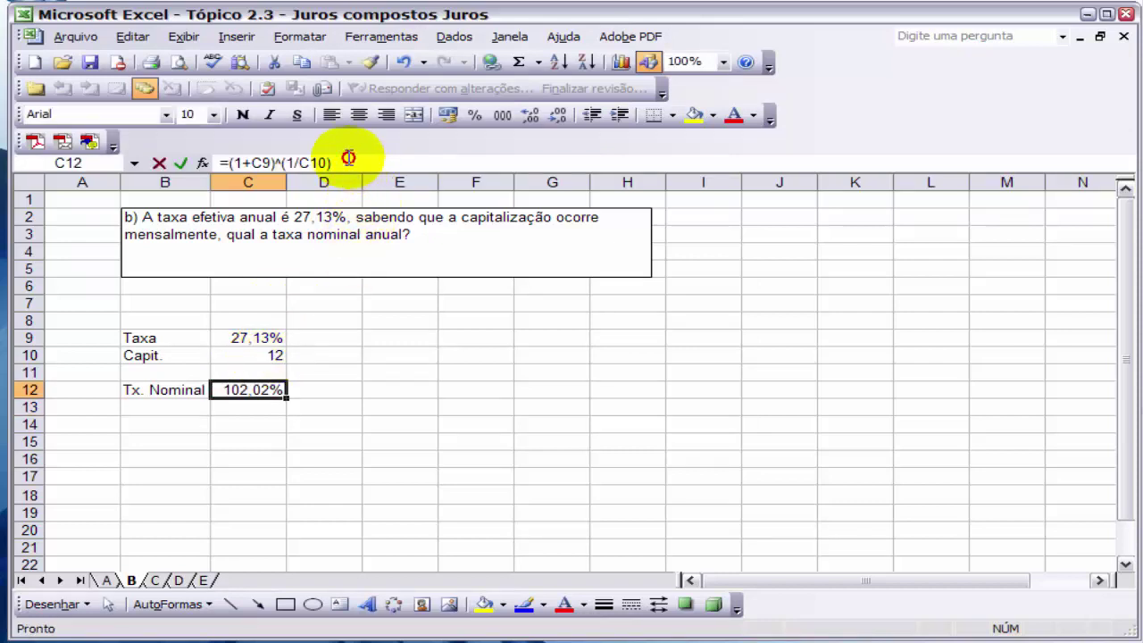
text(-)
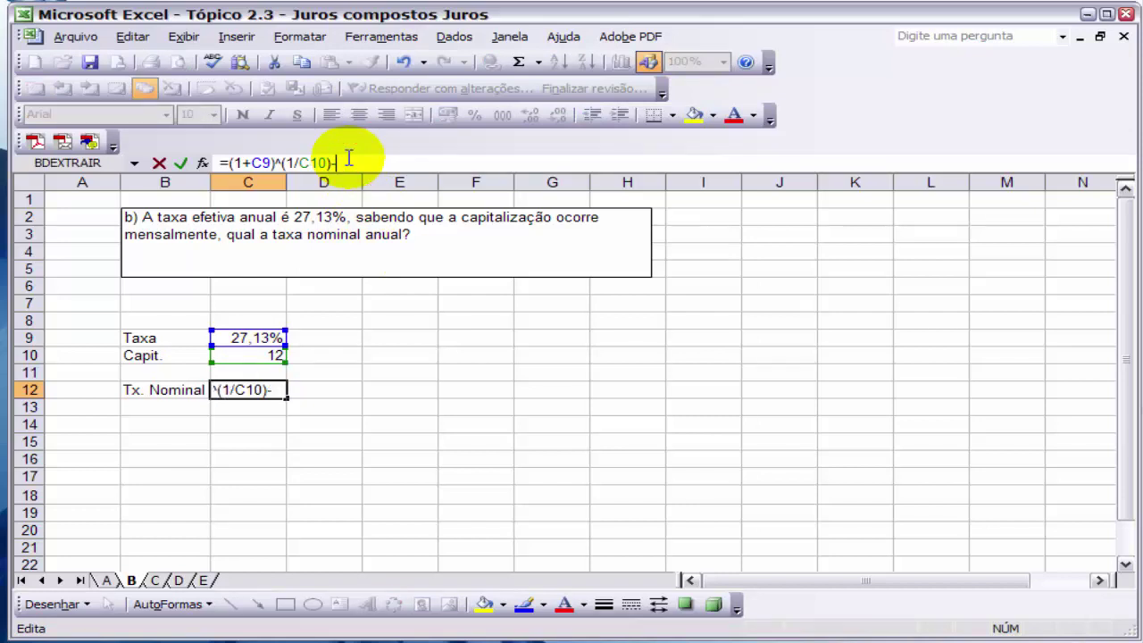
text(1)
key(Return)
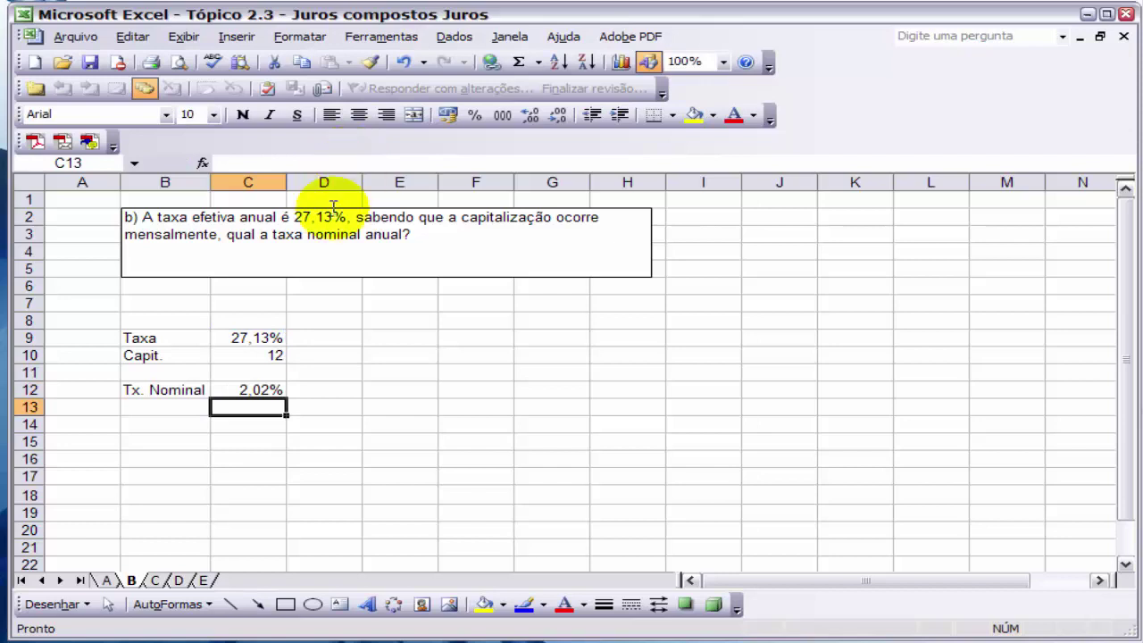
Enclose the C12 formula in parentheses and multiply it by 12 to annualise it, as =((1+C9)^(1/C10)-1)*12
click(252, 392)
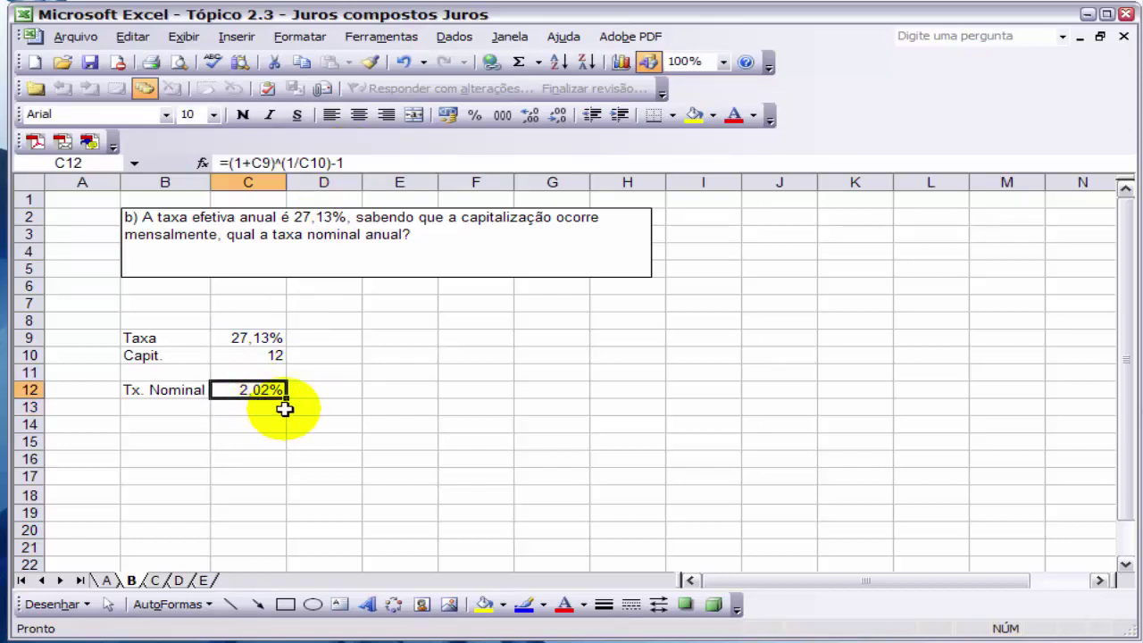
click(230, 163)
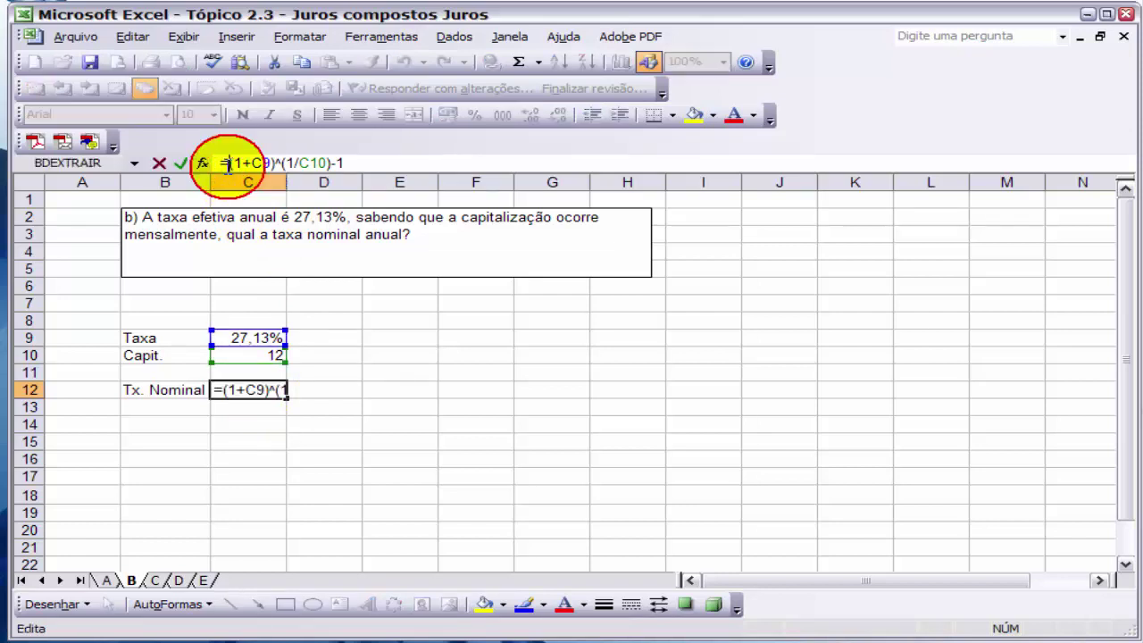
text(()
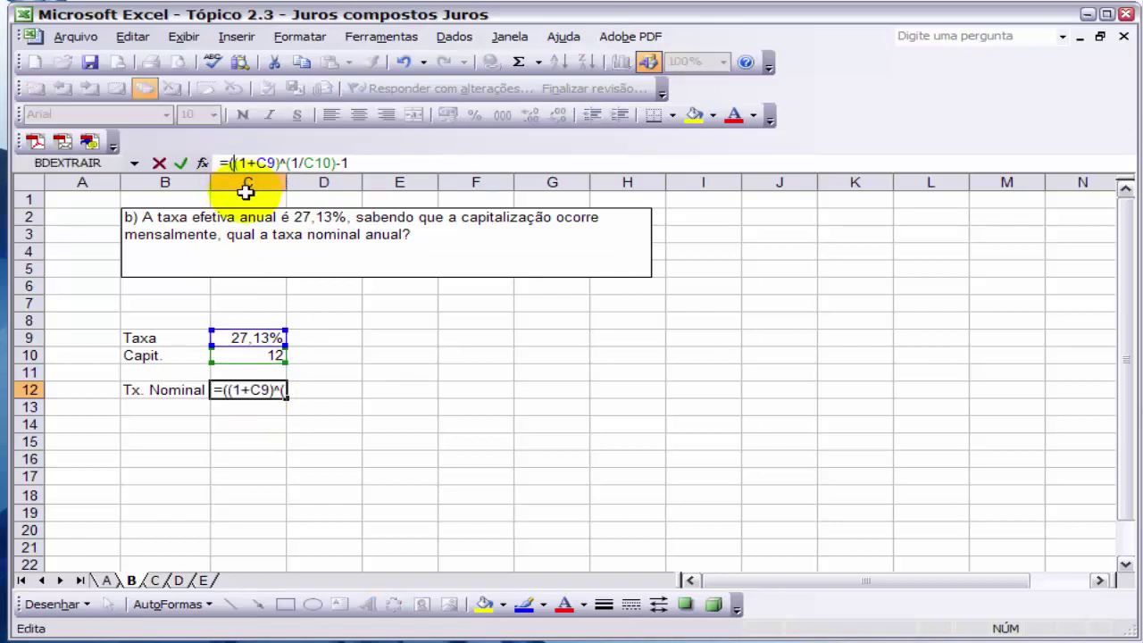
click(385, 162)
text()*12)
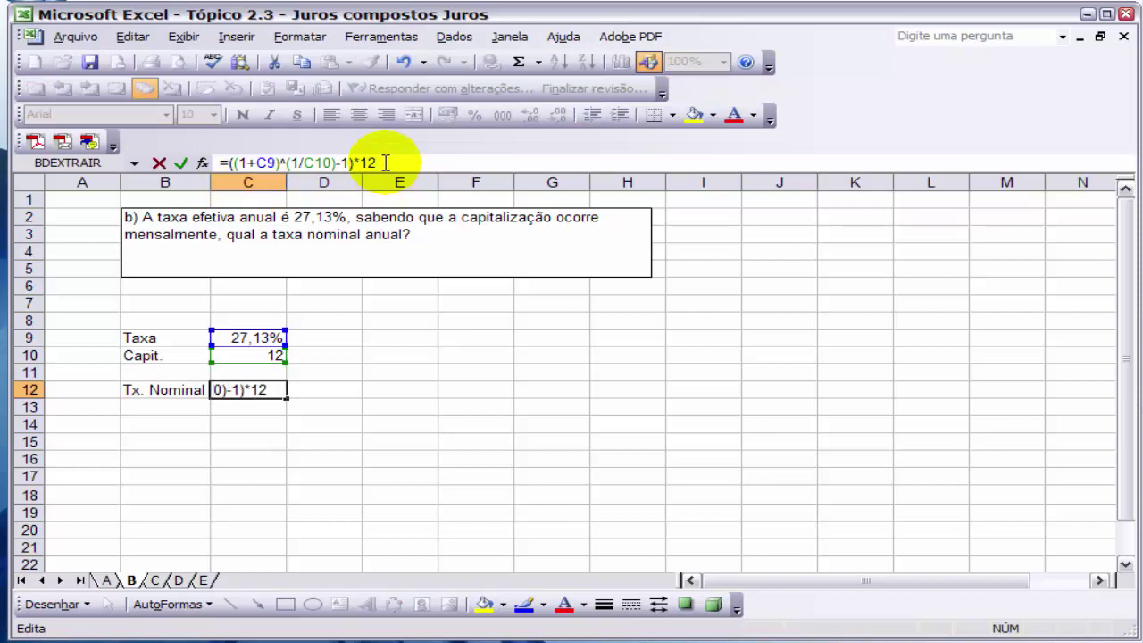
key(Return)
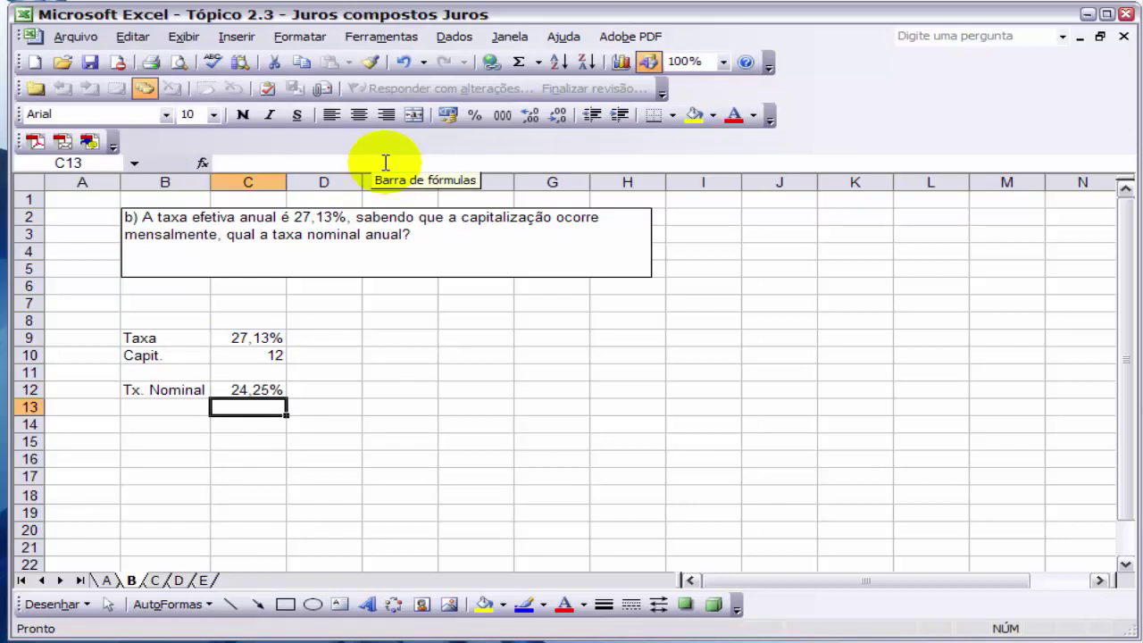
Label B13 "Tx. Nominal" and calculate the rate in C13 with the built-in function =Nominal(C9;C10)
key(Left)
text(Tx. Nominal)
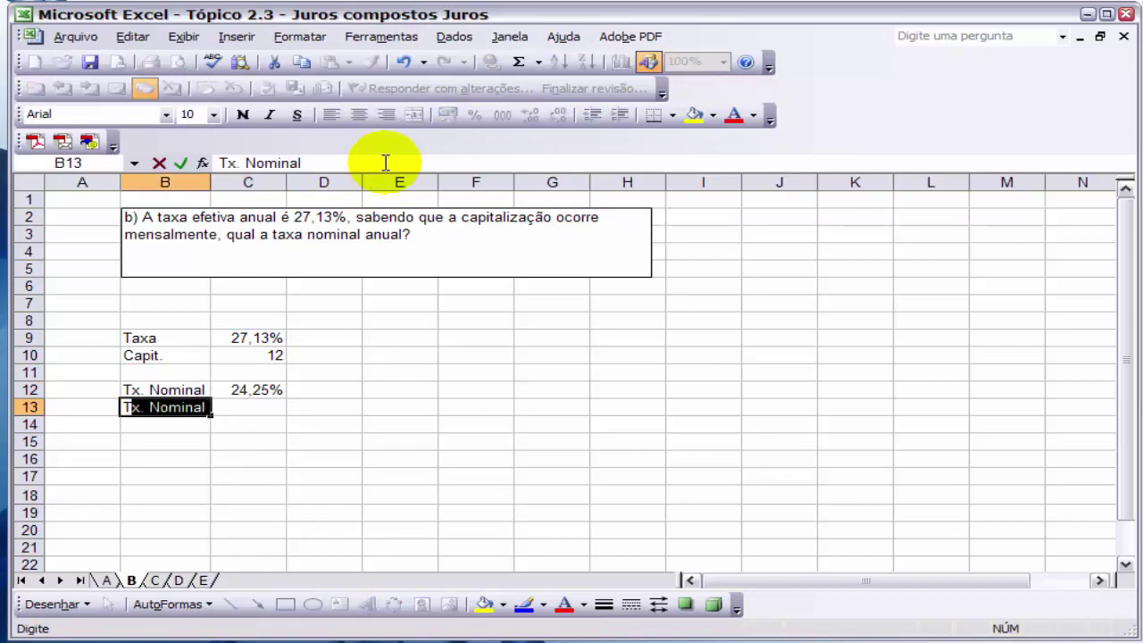
key(Tab)
text(=Nominal()
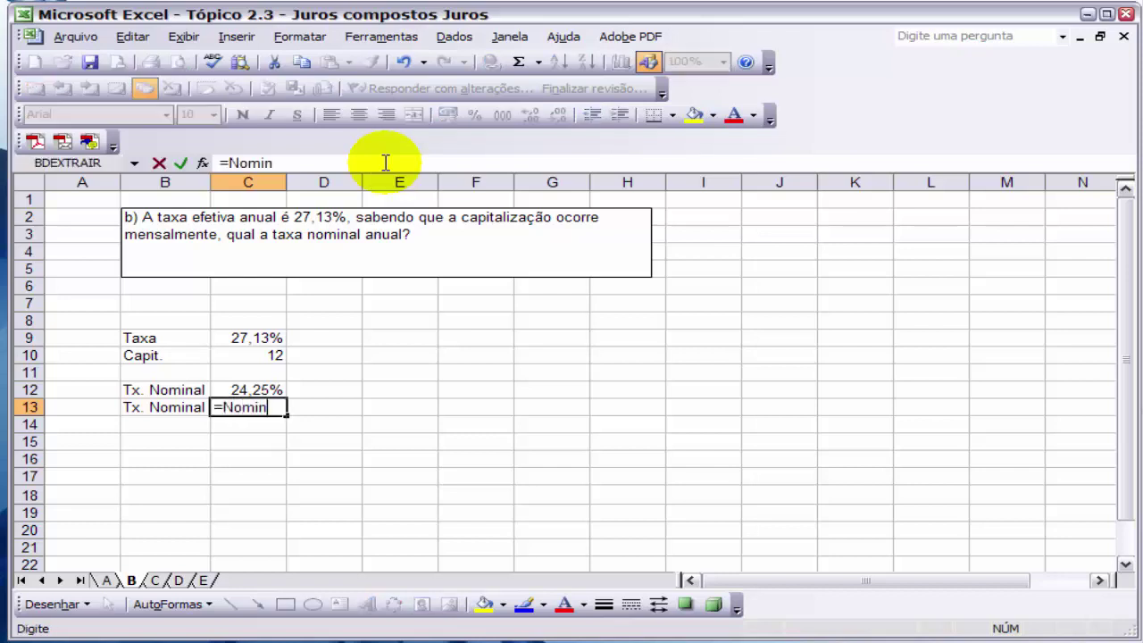
key(Up)
key(Up)
key(Up)
key(Up)
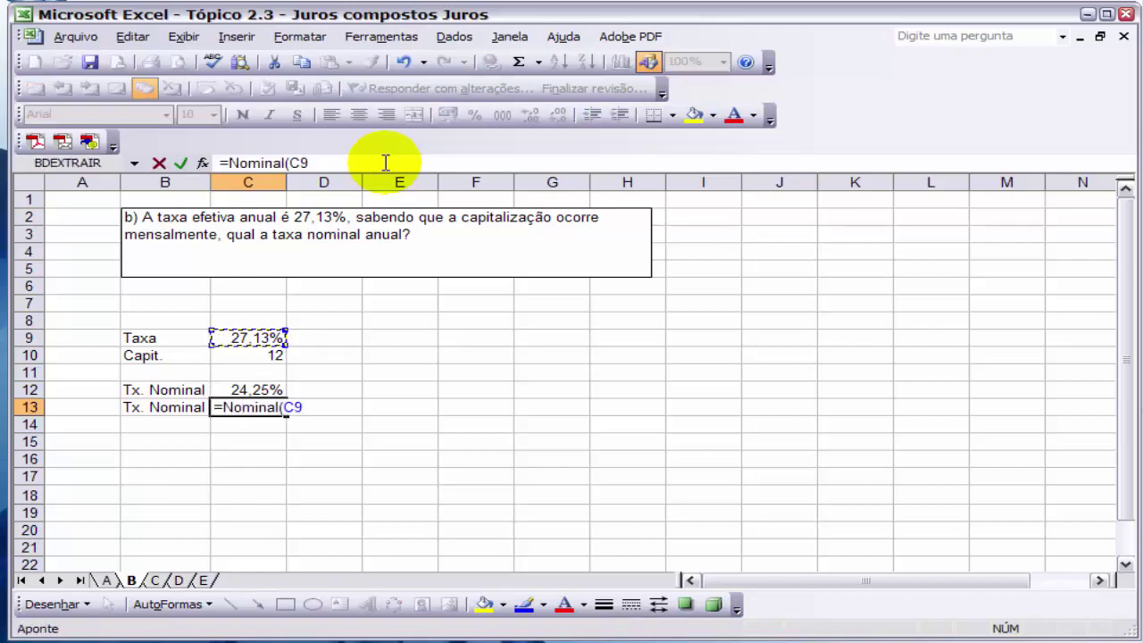
text(;)
key(Up)
key(Up)
key(Up)
text())
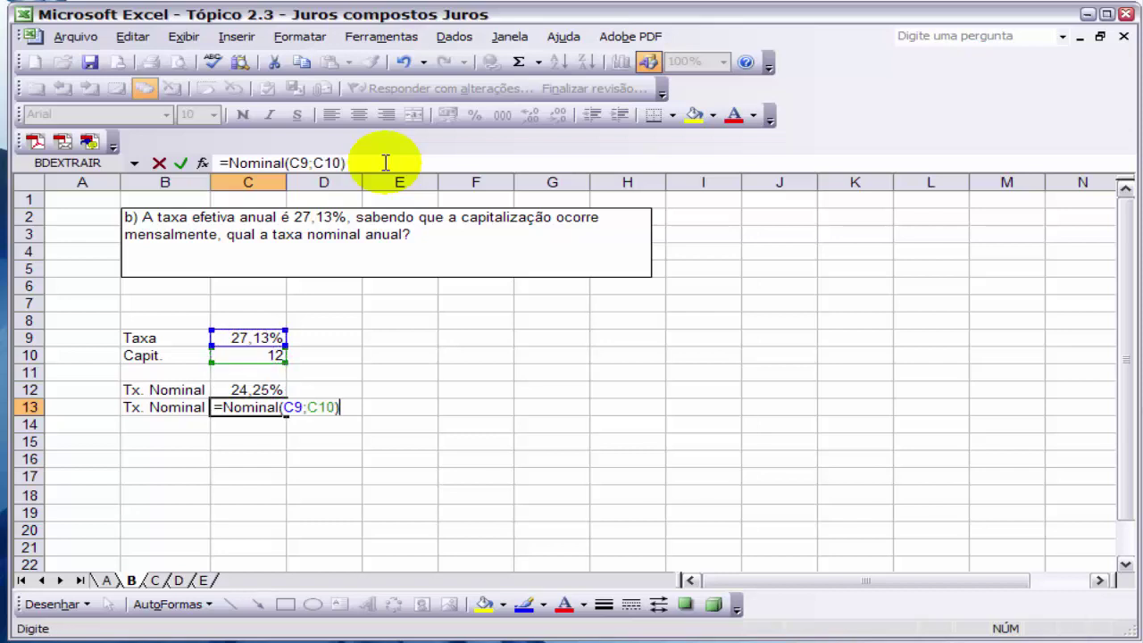
key(Return)
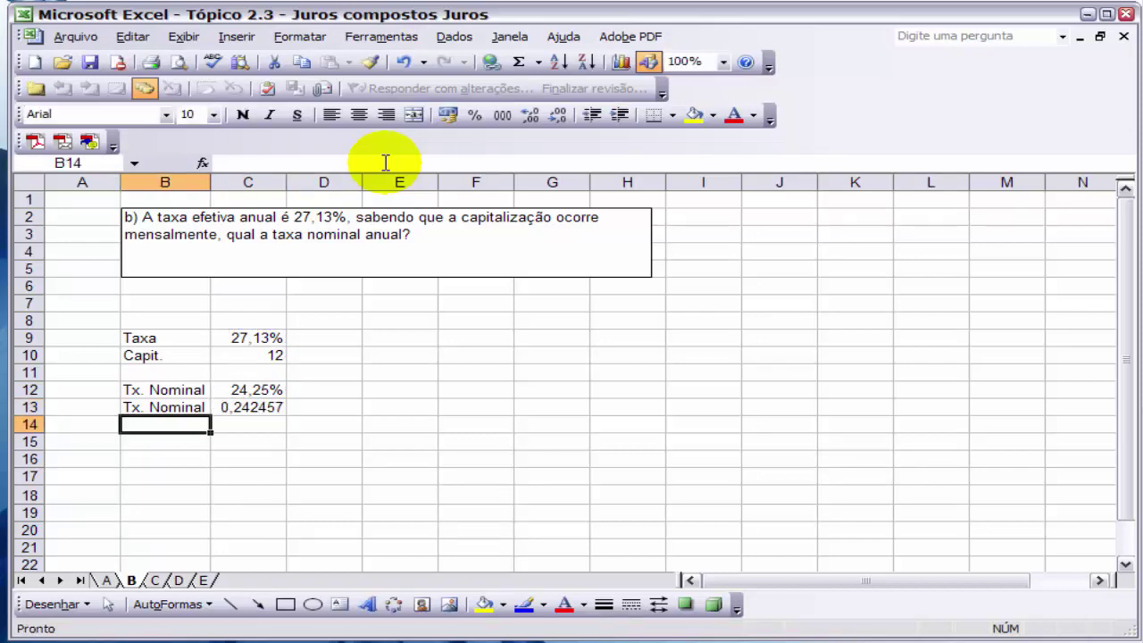
Copy the percentage format of C12 onto C13
click(275, 386)
click(371, 61)
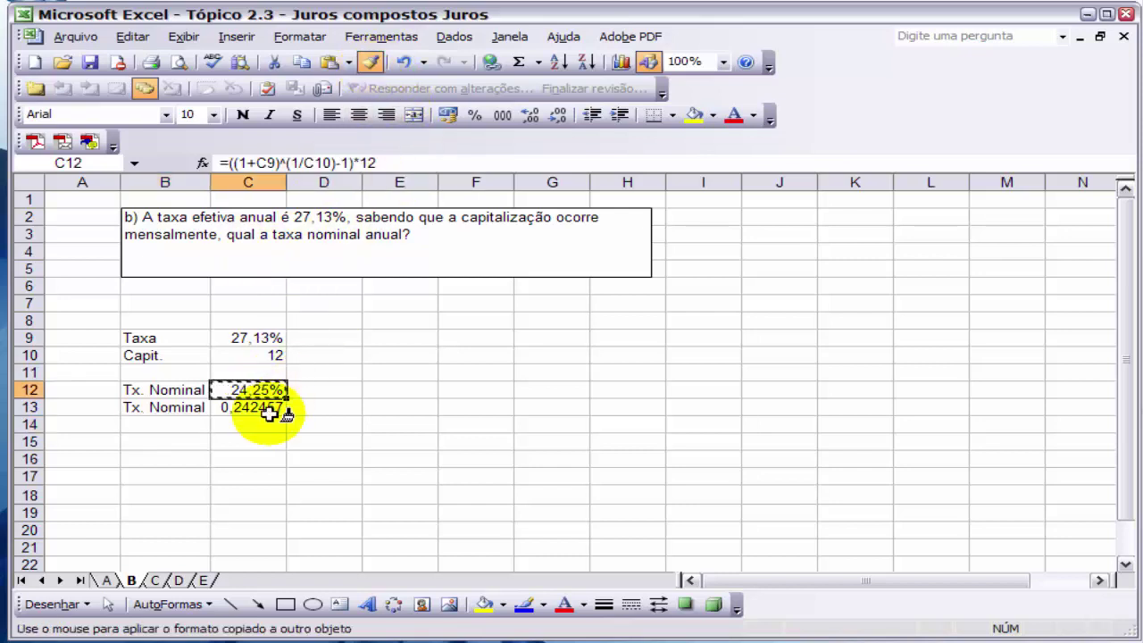
click(270, 407)
Copy the "Tx. Nominal" label from B13 into B15 for a check calculation
click(191, 441)
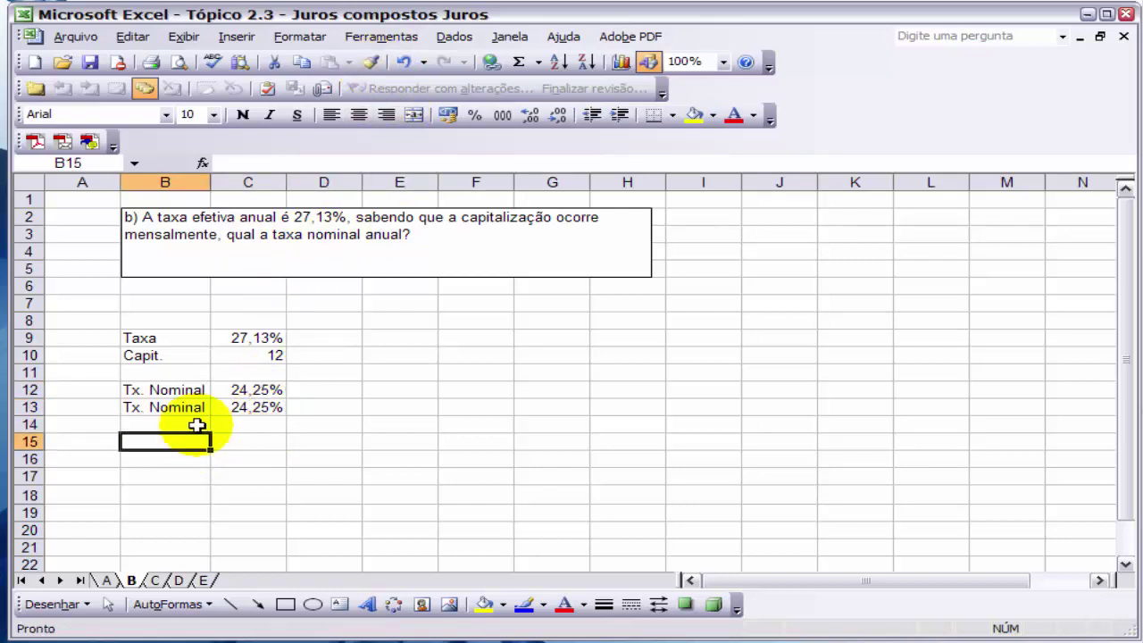
key(Up)
key(Up)
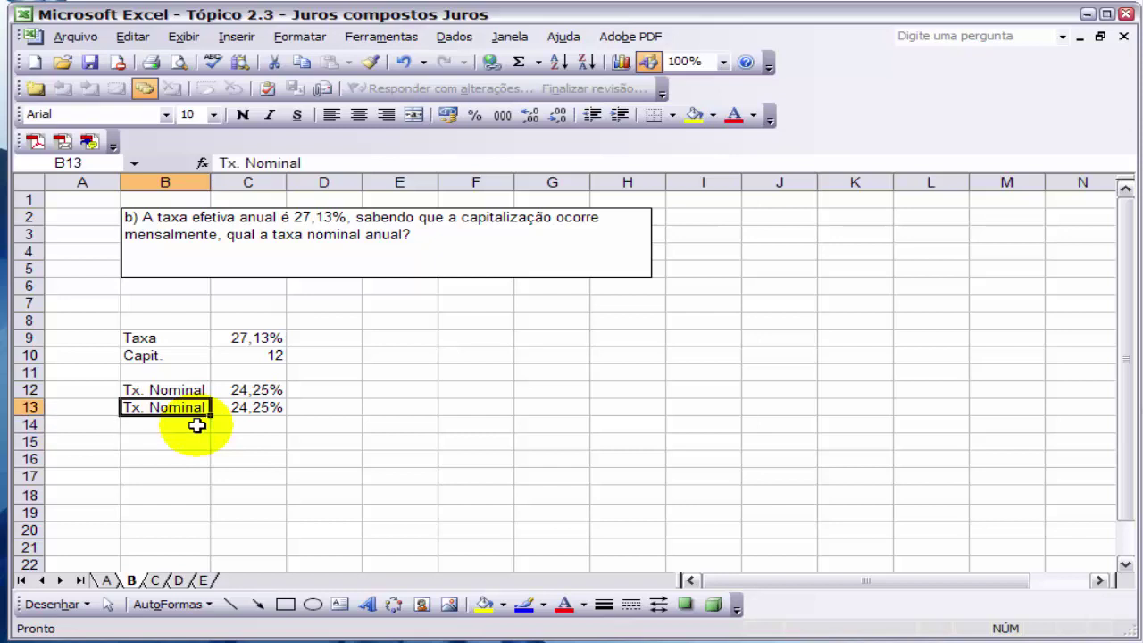
key(ctrl+c)
key(Down)
key(Down)
key(ctrl+v)
Enter =C12/C10 in C15 to divide the nominal annual rate by the number of capitalisations
key(Right)
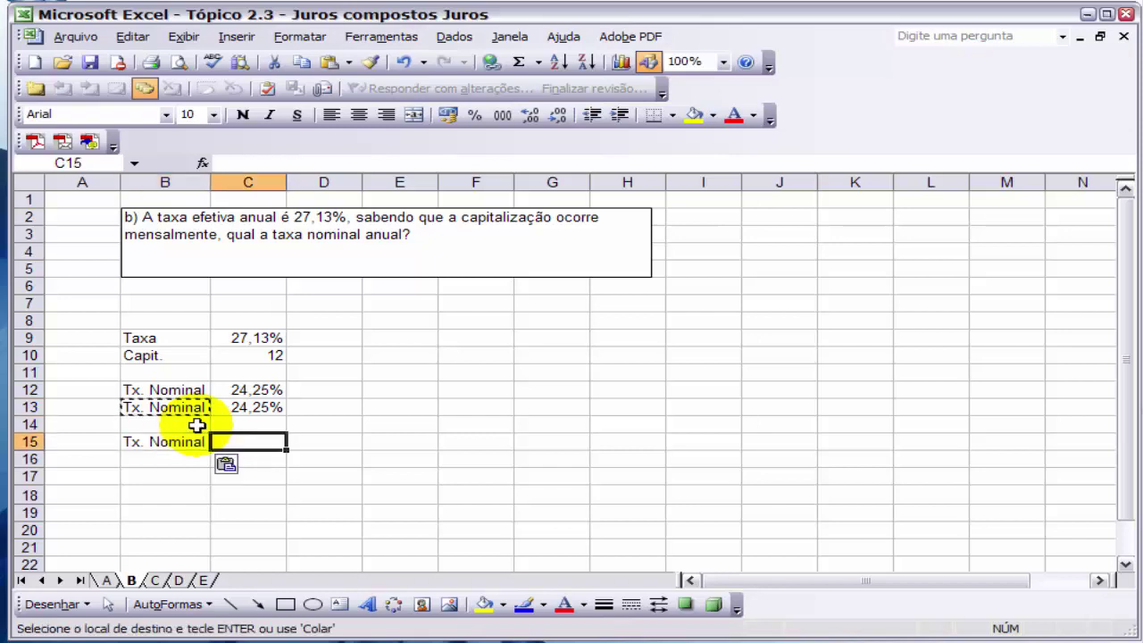
text(=)
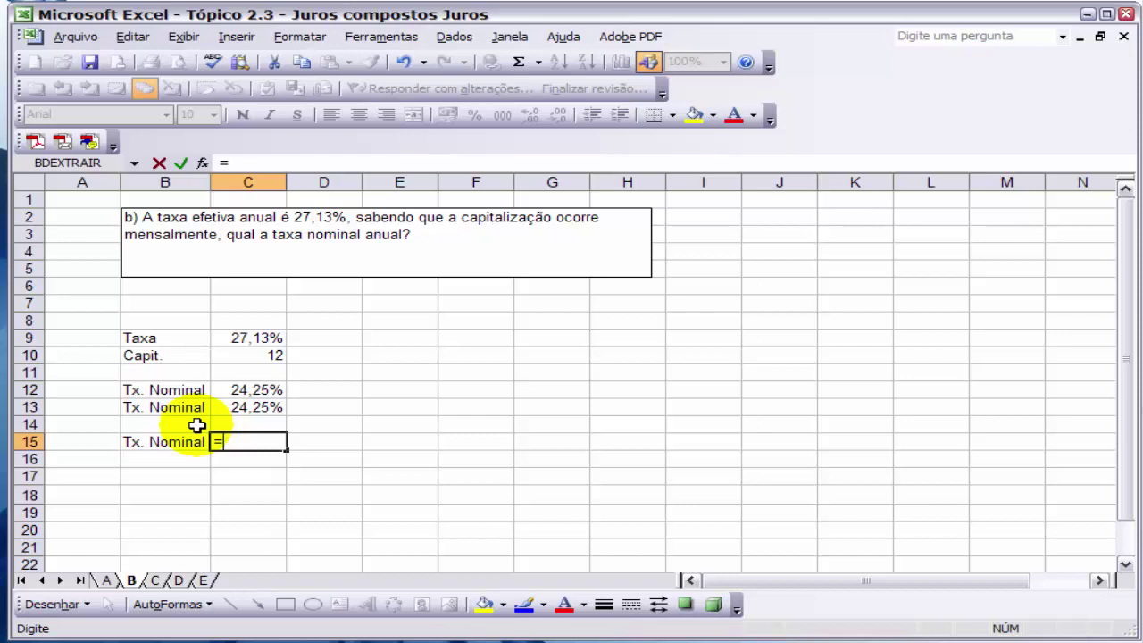
key(Up)
key(Up)
key(Up)
text(/)
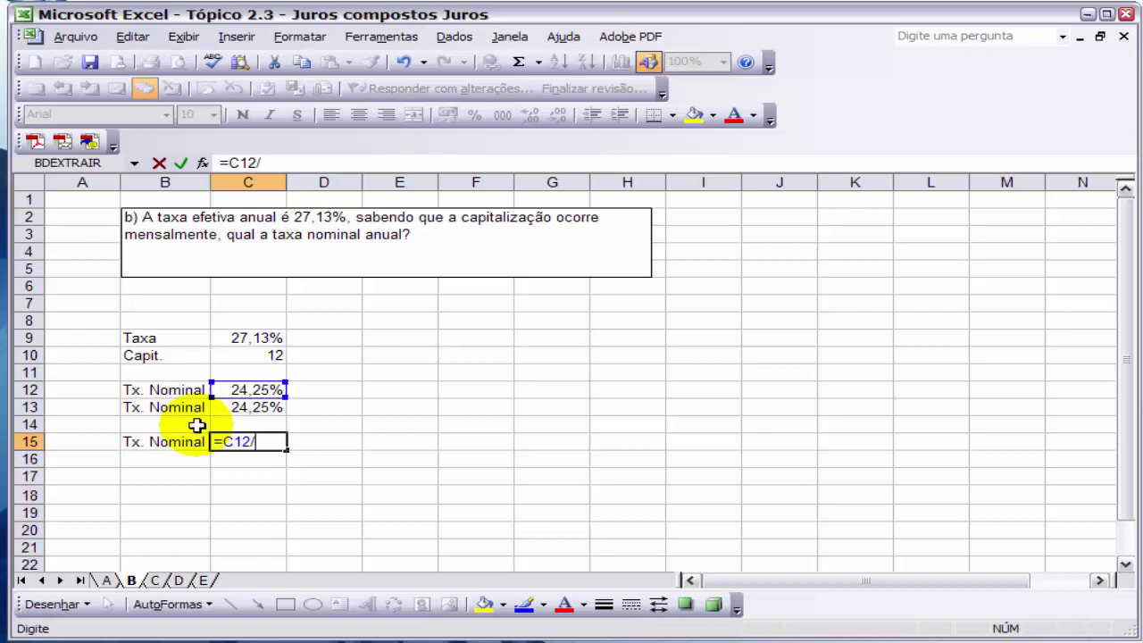
click(279, 355)
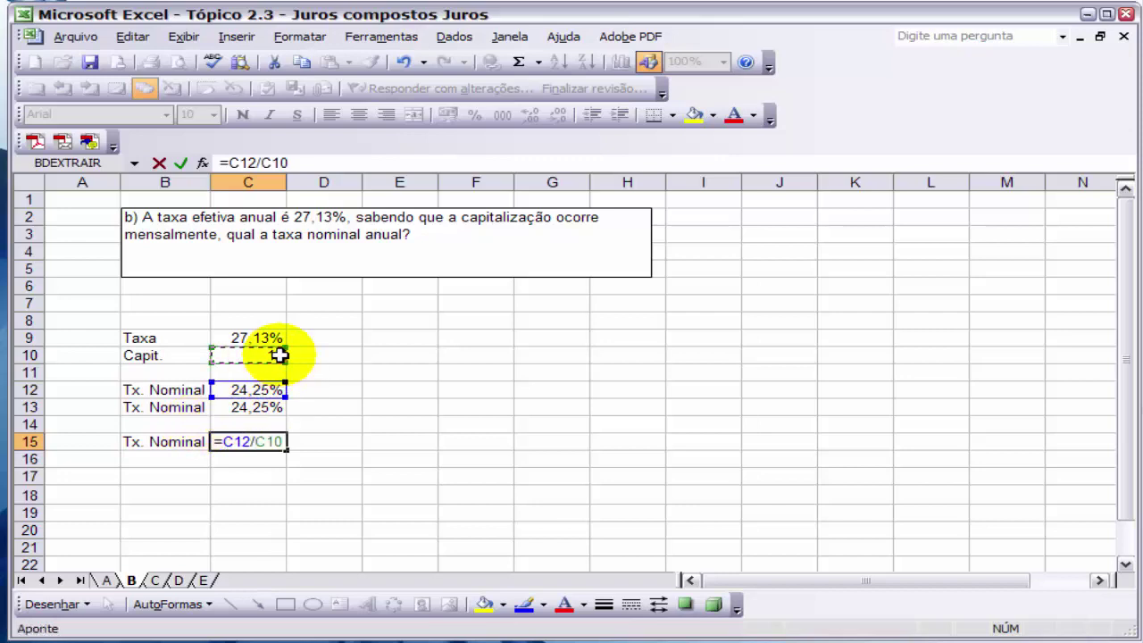
key(Return)
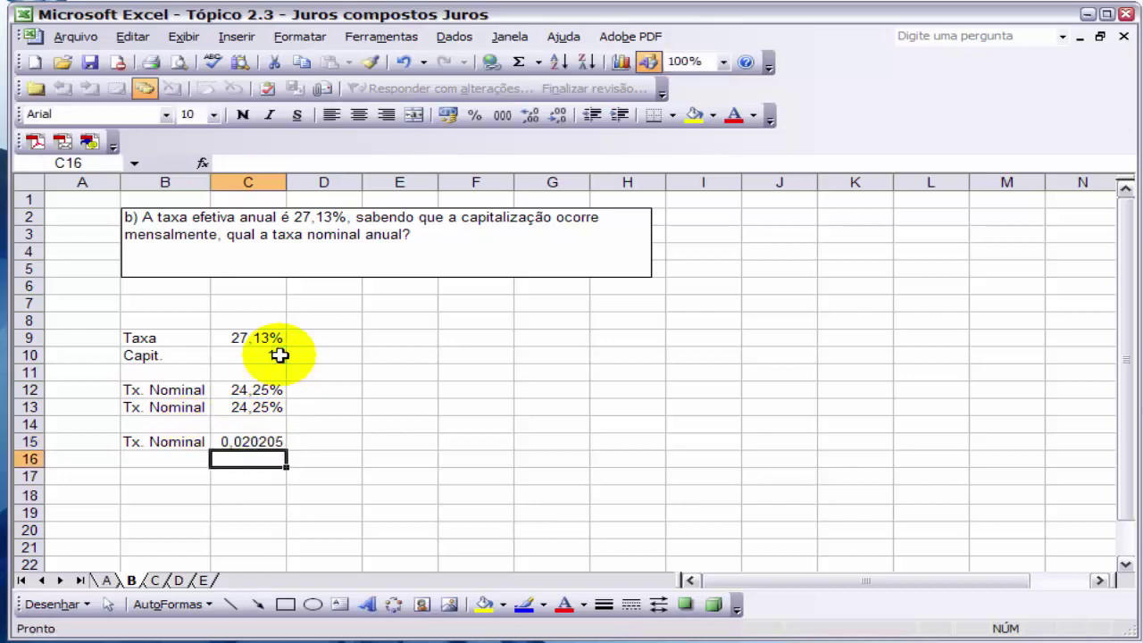
Expand the C15 formula into the effective annual rate check =(1+C12/C10)^12-1
click(264, 441)
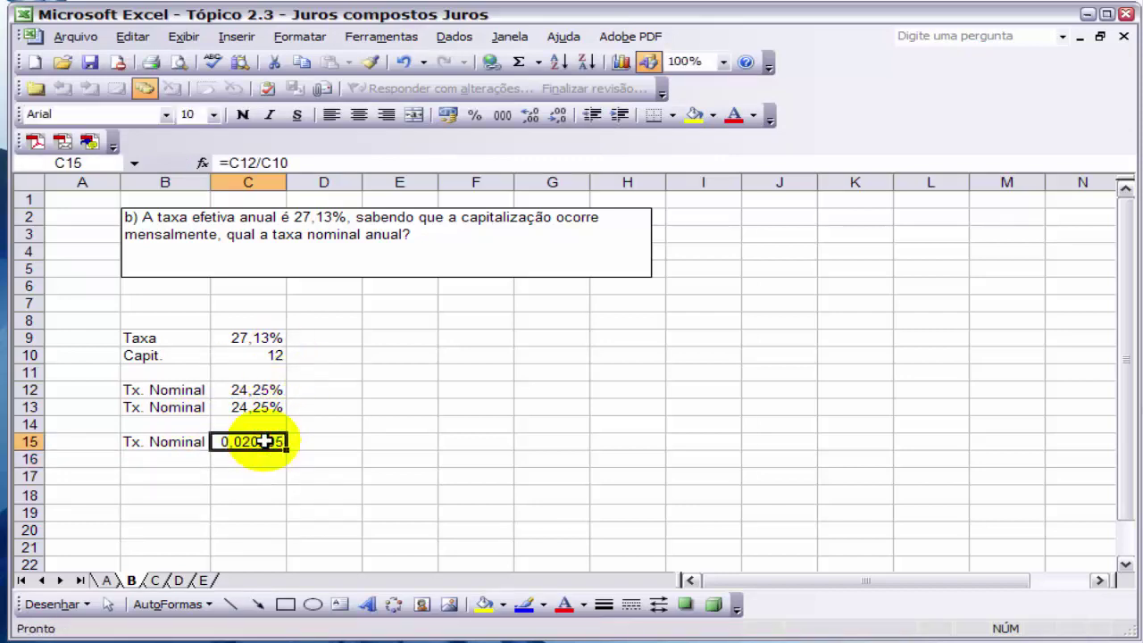
click(227, 164)
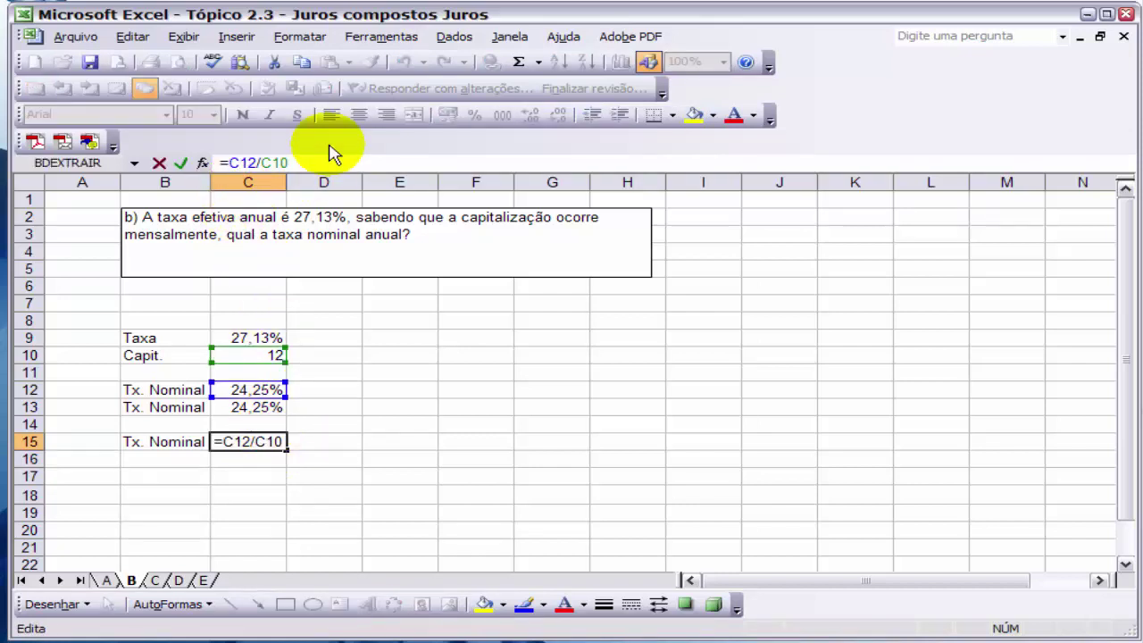
text(1+)
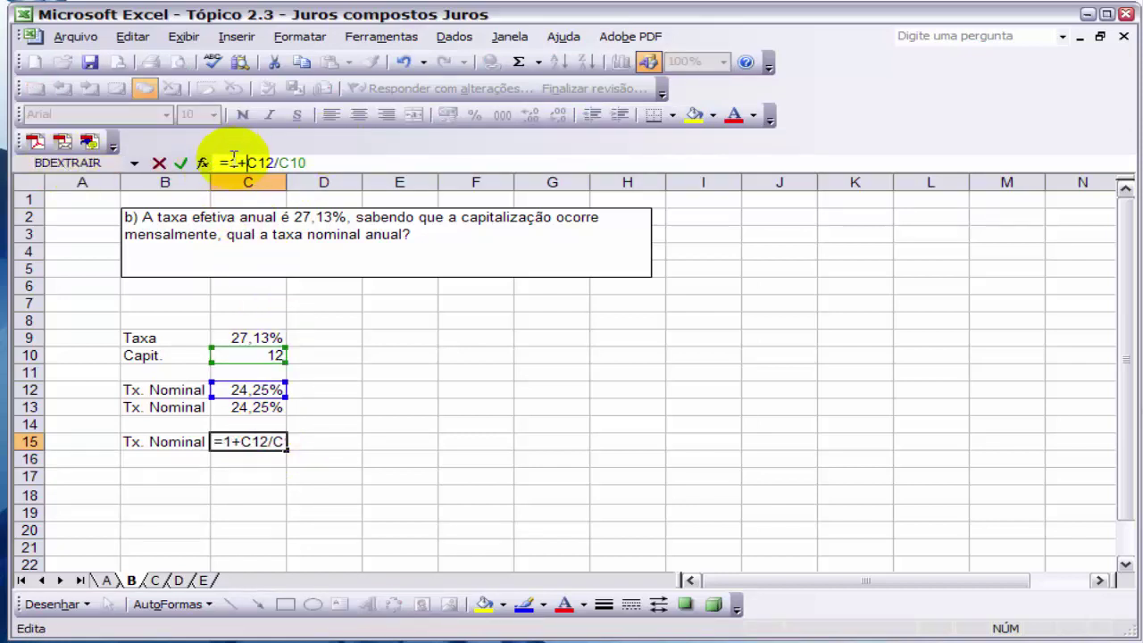
click(225, 163)
text(()
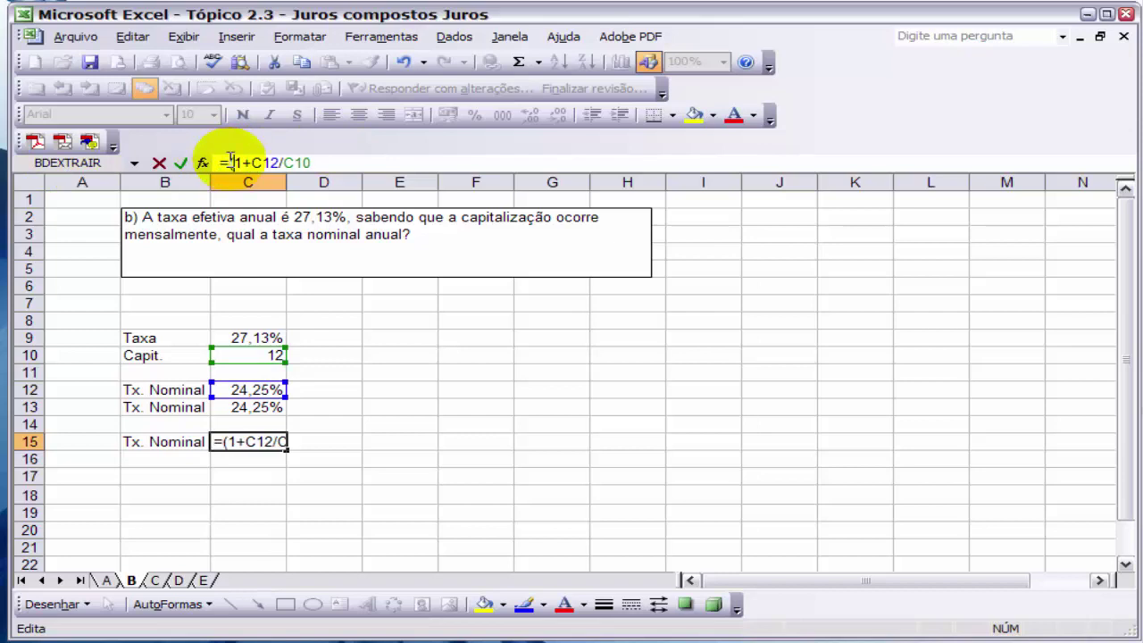
click(354, 163)
text()^12)
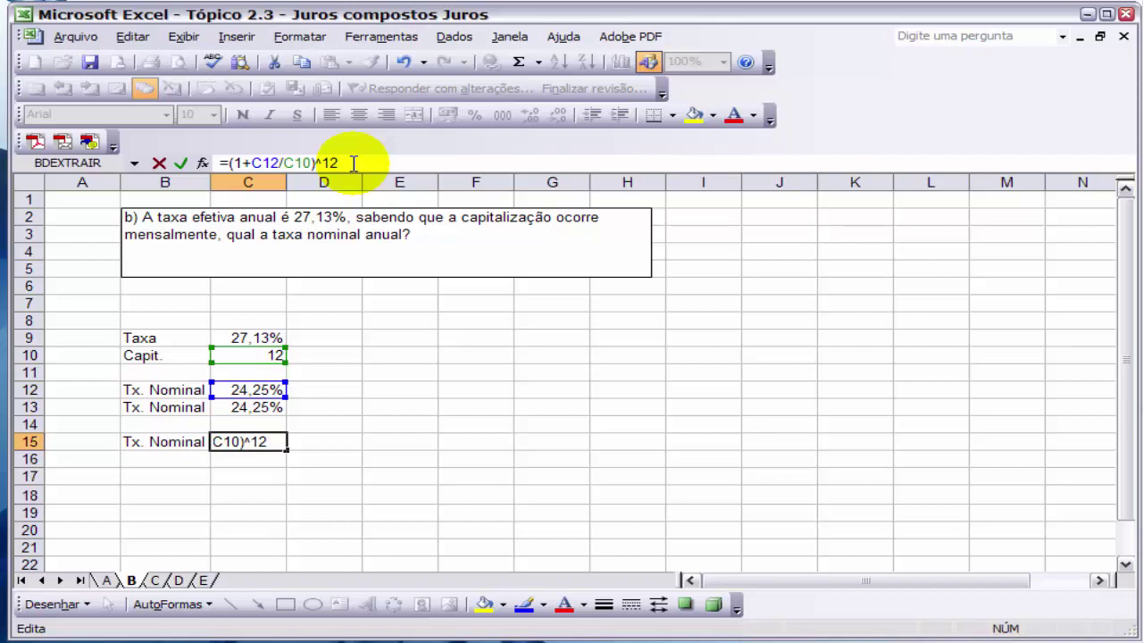
text(-1)
key(Return)
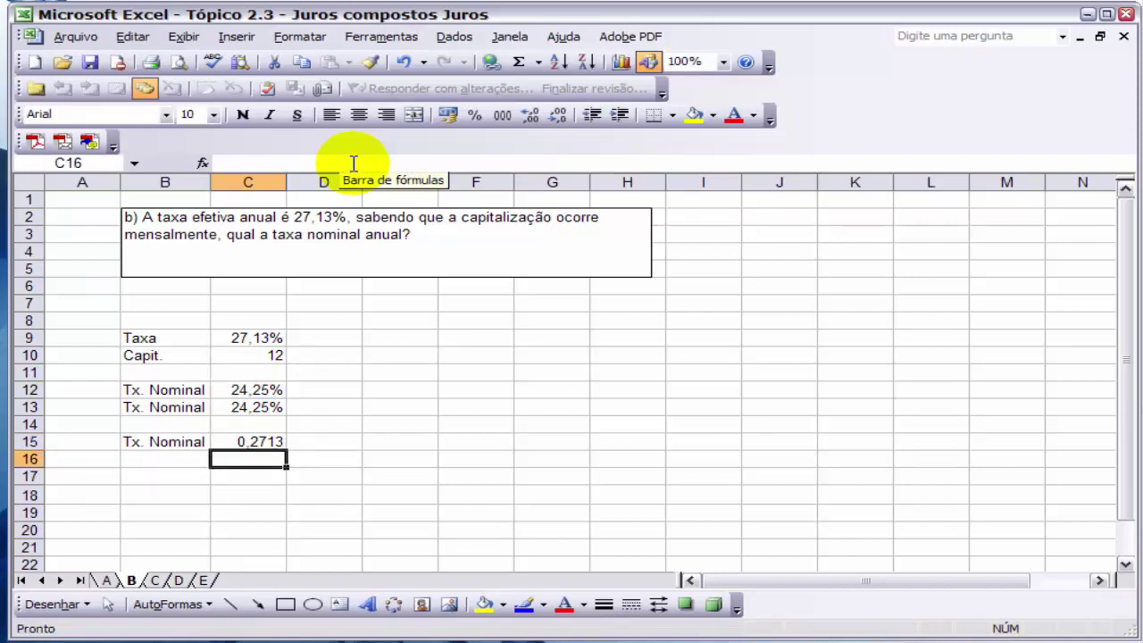
Format C15 as a percentage with two decimal places
click(267, 441)
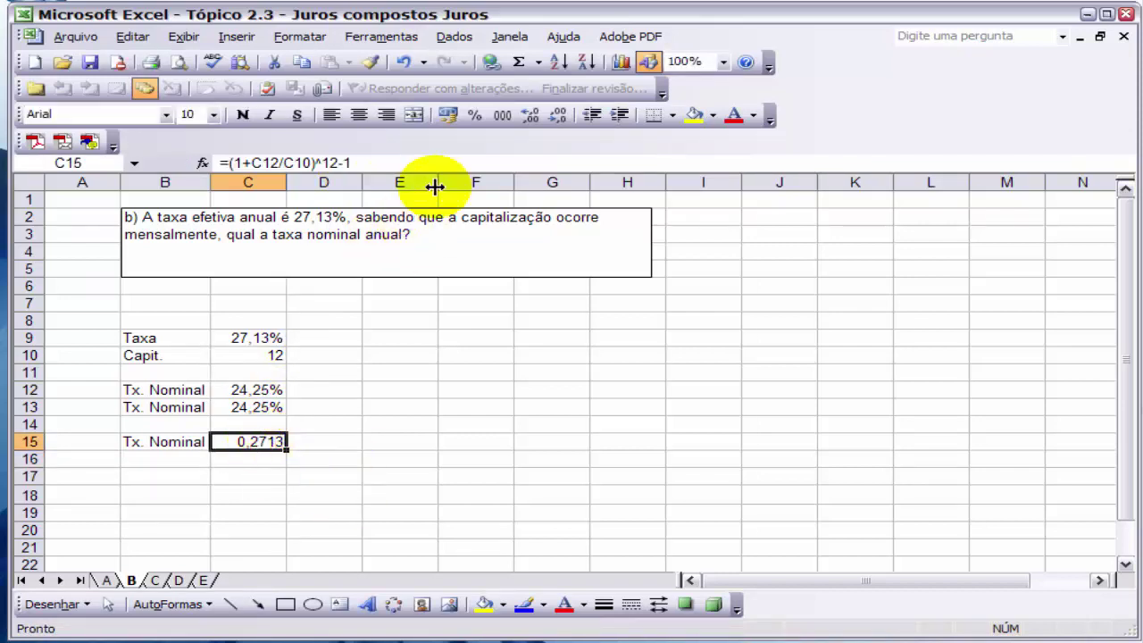
click(474, 116)
click(529, 118)
click(529, 118)
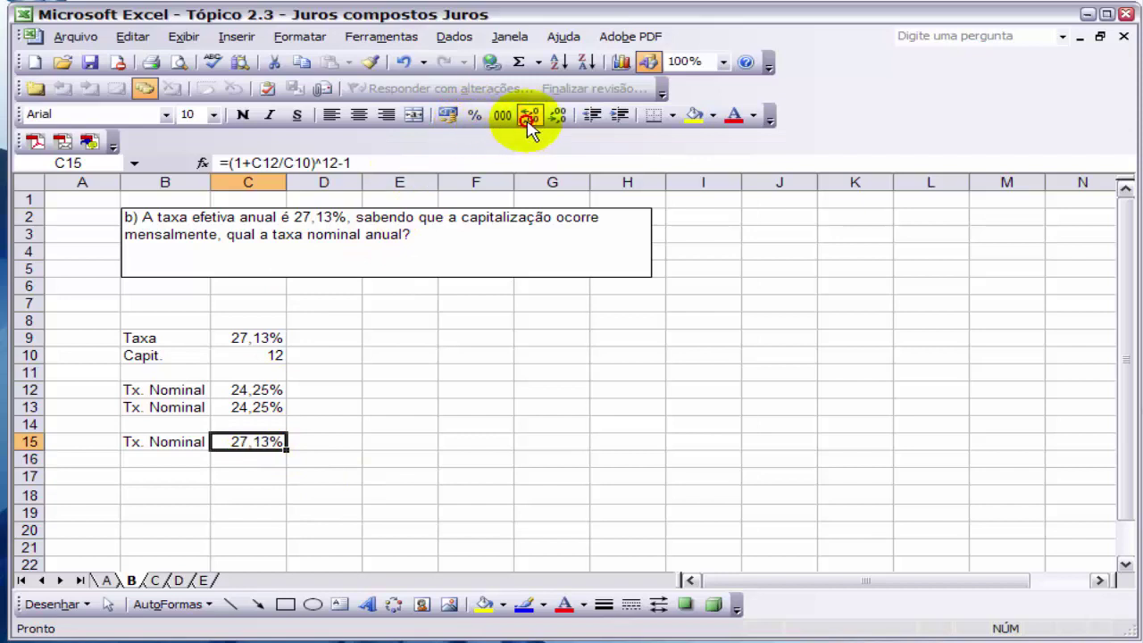
Label B16 "Tx. Nominal" and enter the check formula =EFETIVA(C13;C10) in C16
click(187, 459)
text(tx. Nominal)
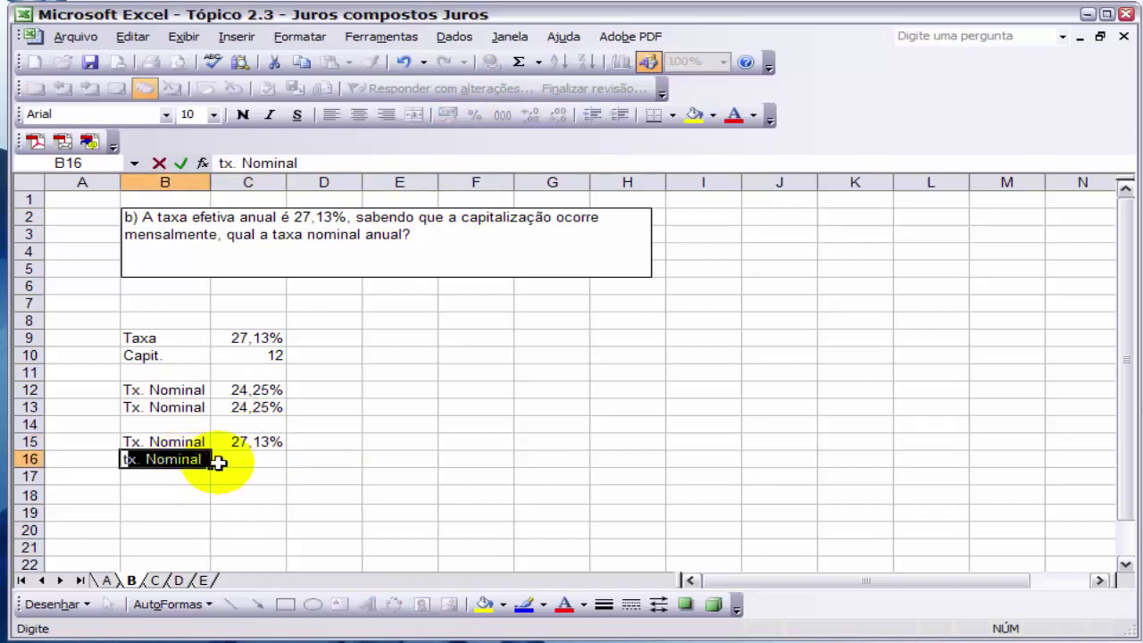
click(231, 460)
text(=)
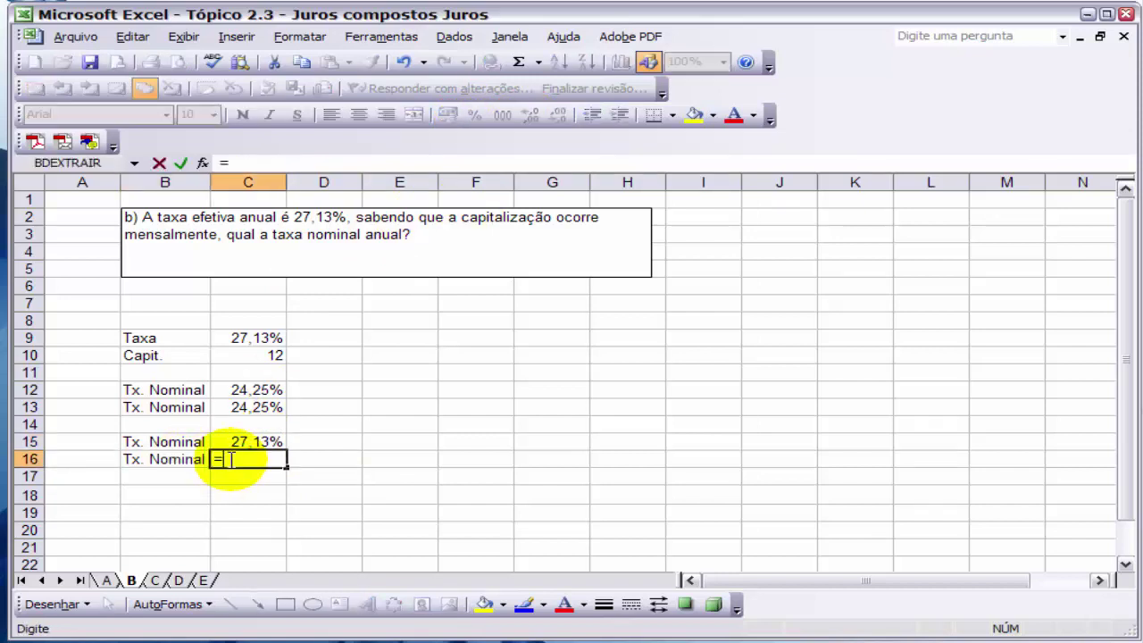
text(efetiva()
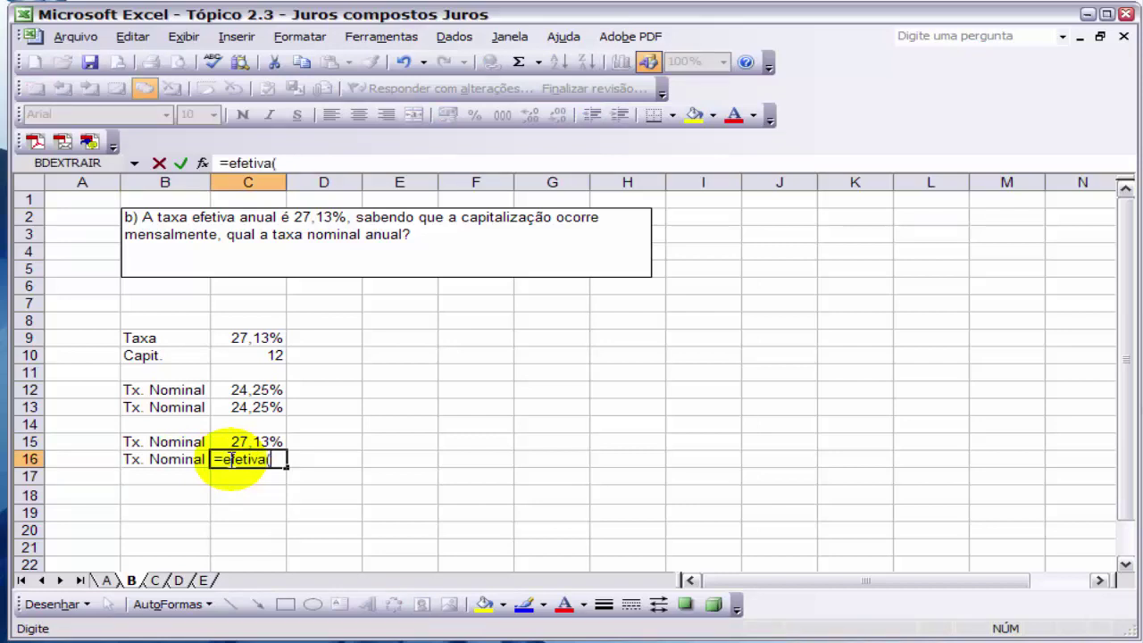
click(254, 406)
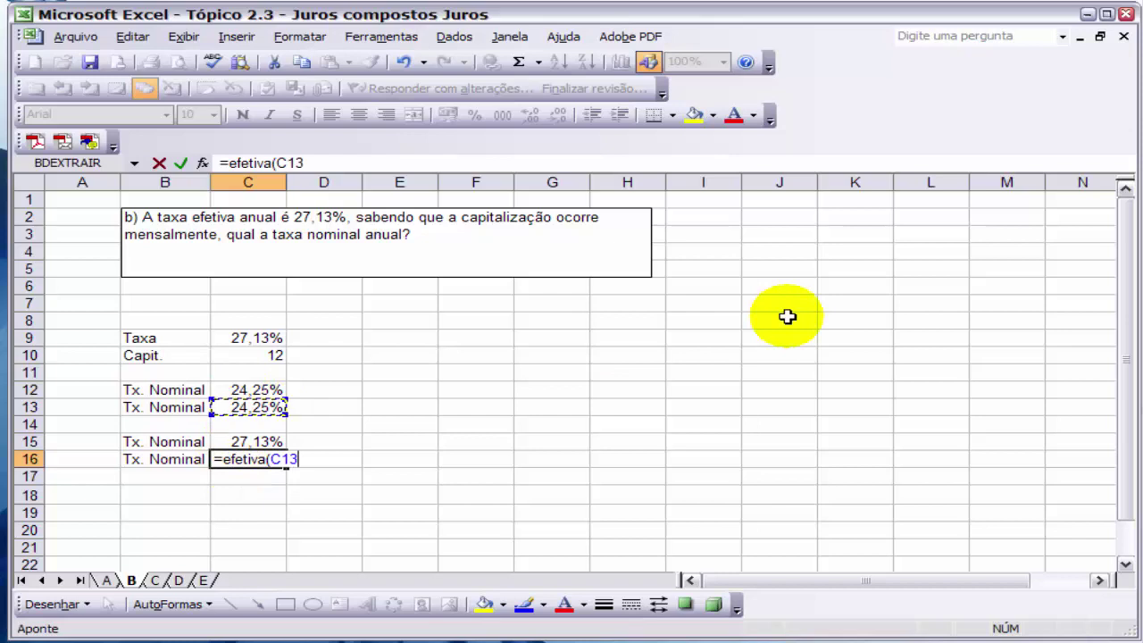
text(;)
text(12))
key(BackSpace)
key(BackSpace)
key(BackSpace)
click(271, 355)
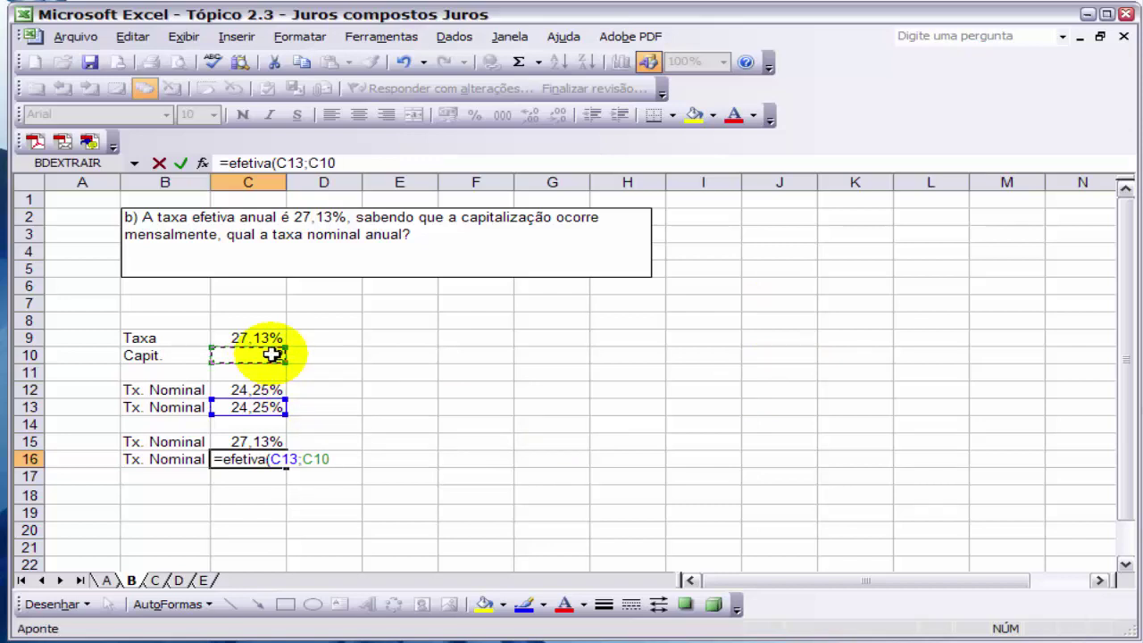
text())
key(Return)
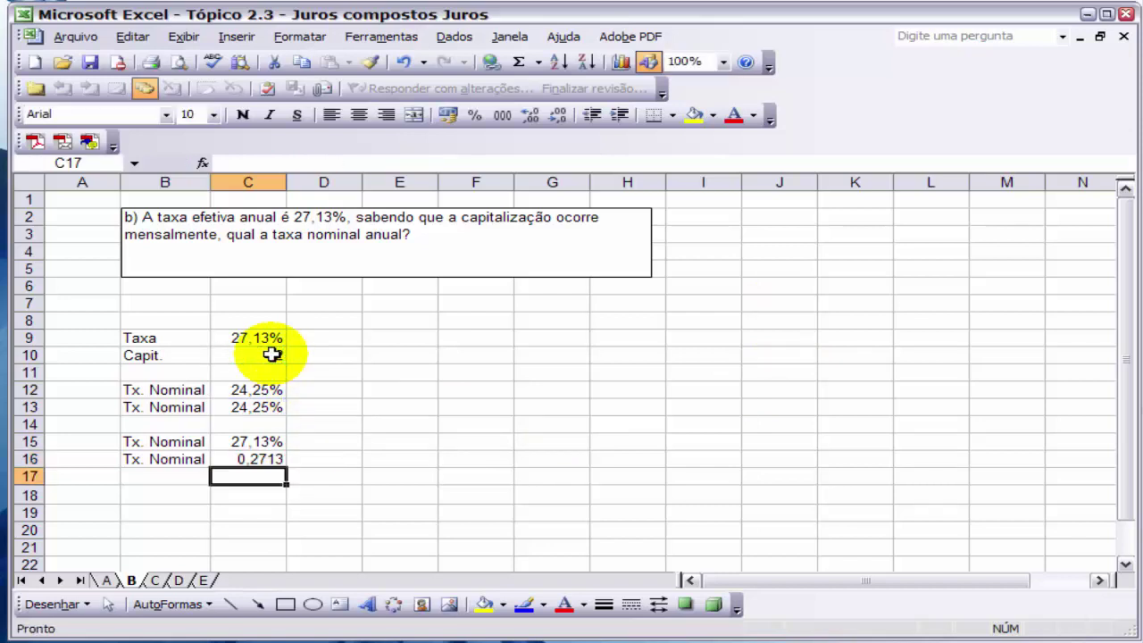
Copy the percentage formatting of C15 to C16
click(239, 441)
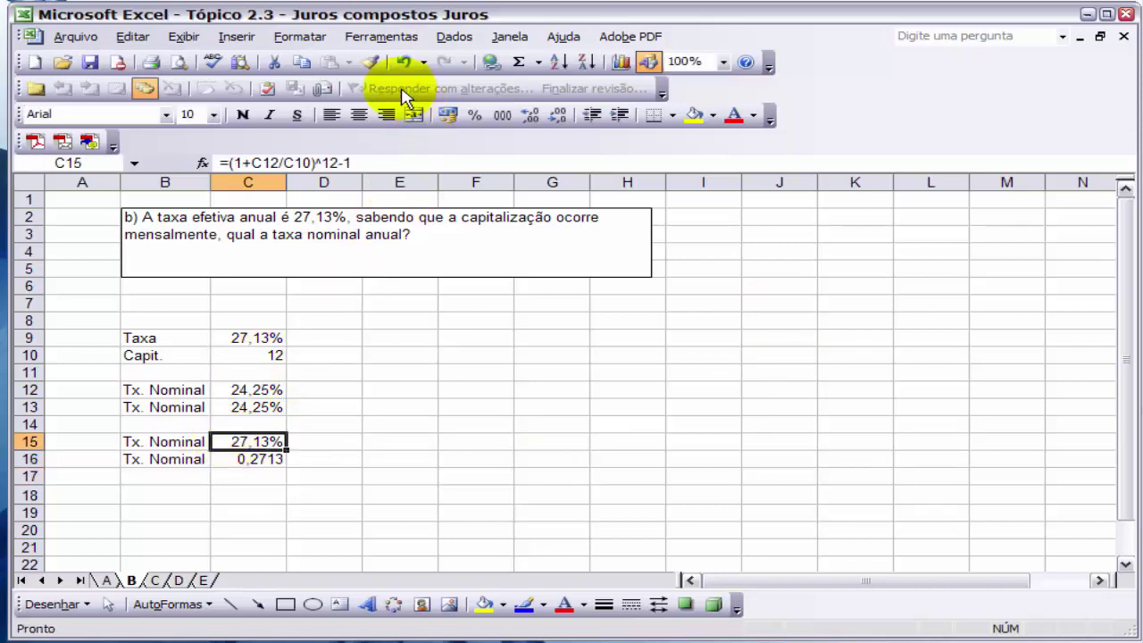
click(374, 62)
click(268, 459)
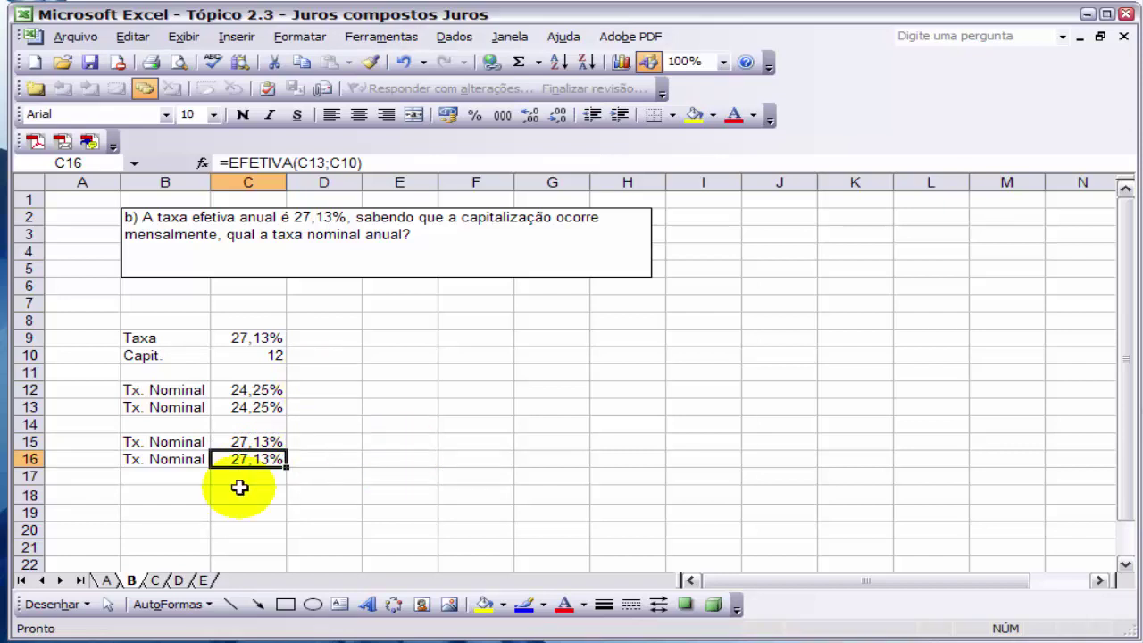
Go to sheet C and change the decimal separator of the future value in the exercise text to a comma, giving R$412,47
click(156, 581)
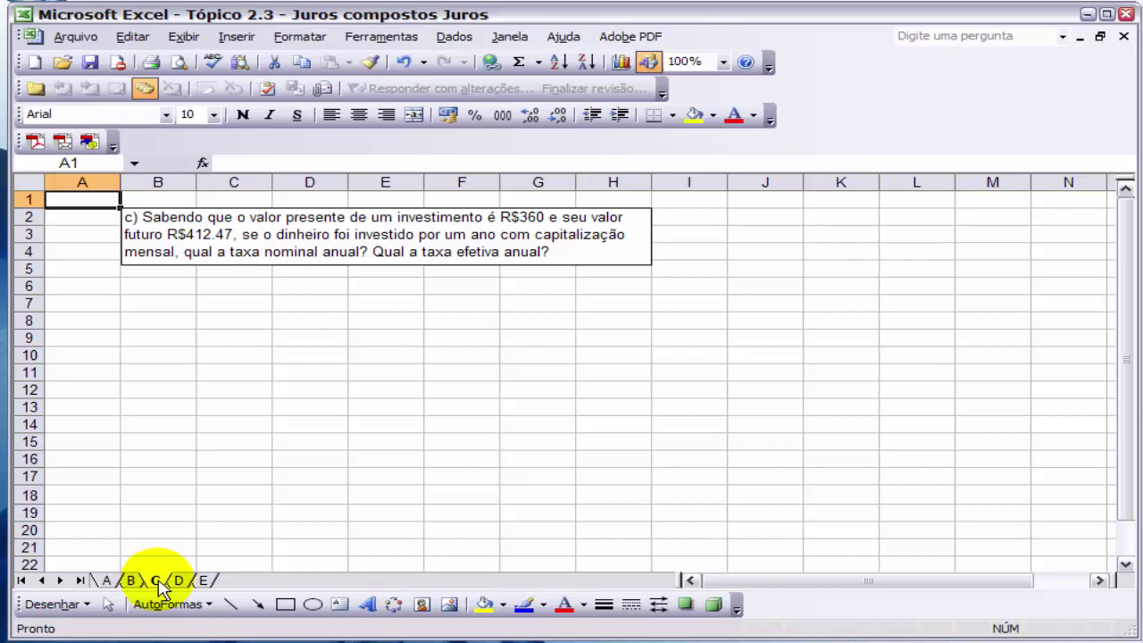
click(214, 234)
key(BackSpace)
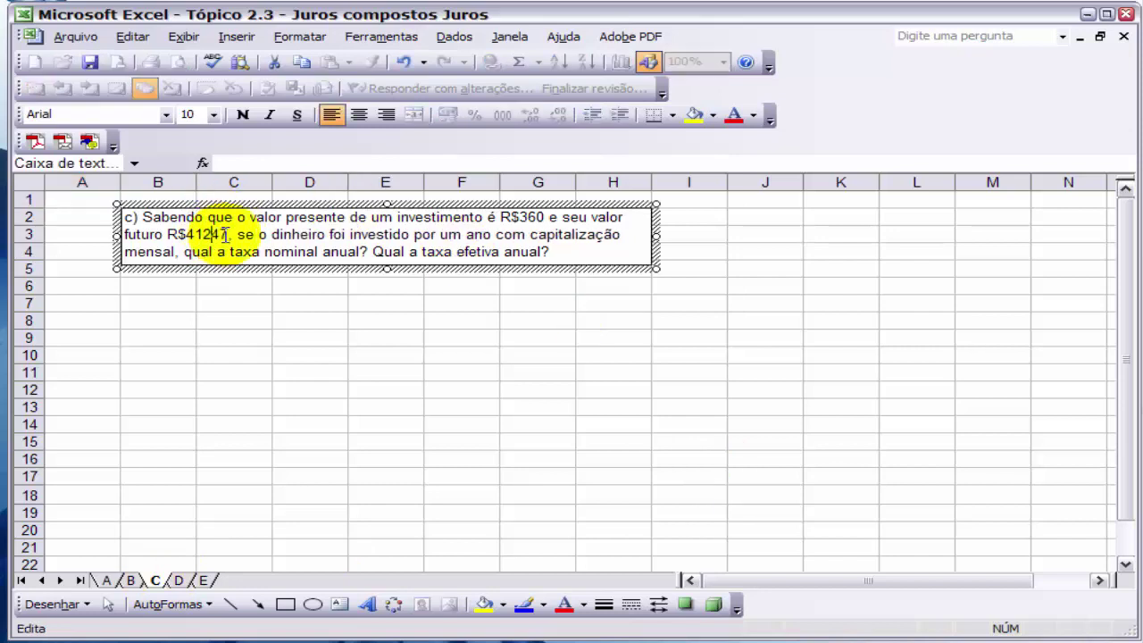
text(,)
click(262, 329)
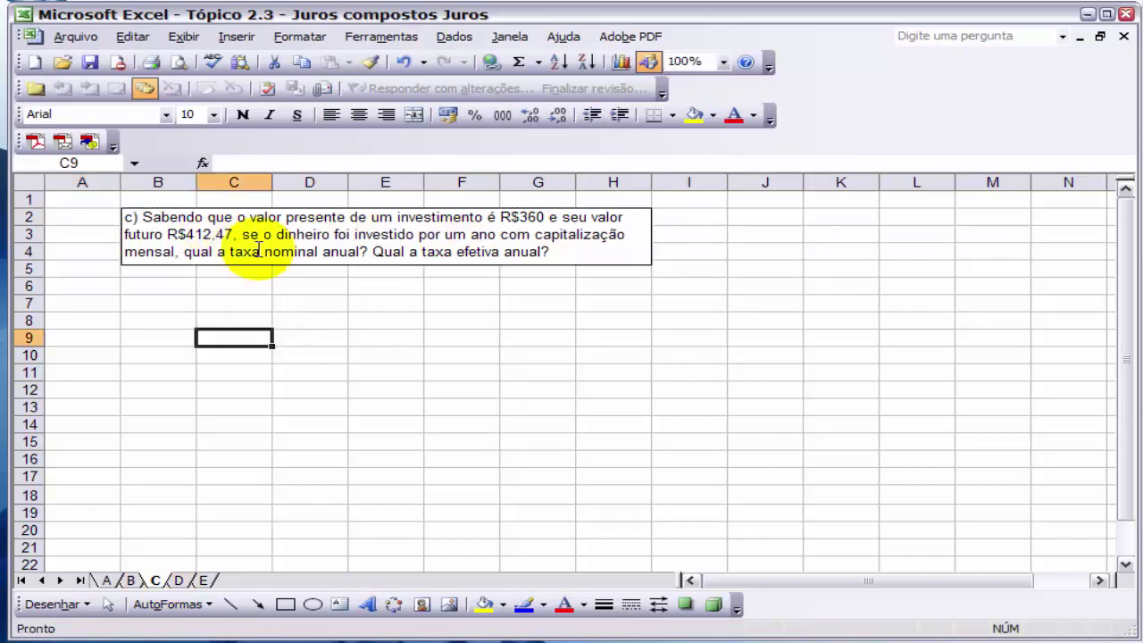
Insert a new MathType 5.0 Equation object at cell C9 of sheet C
click(236, 37)
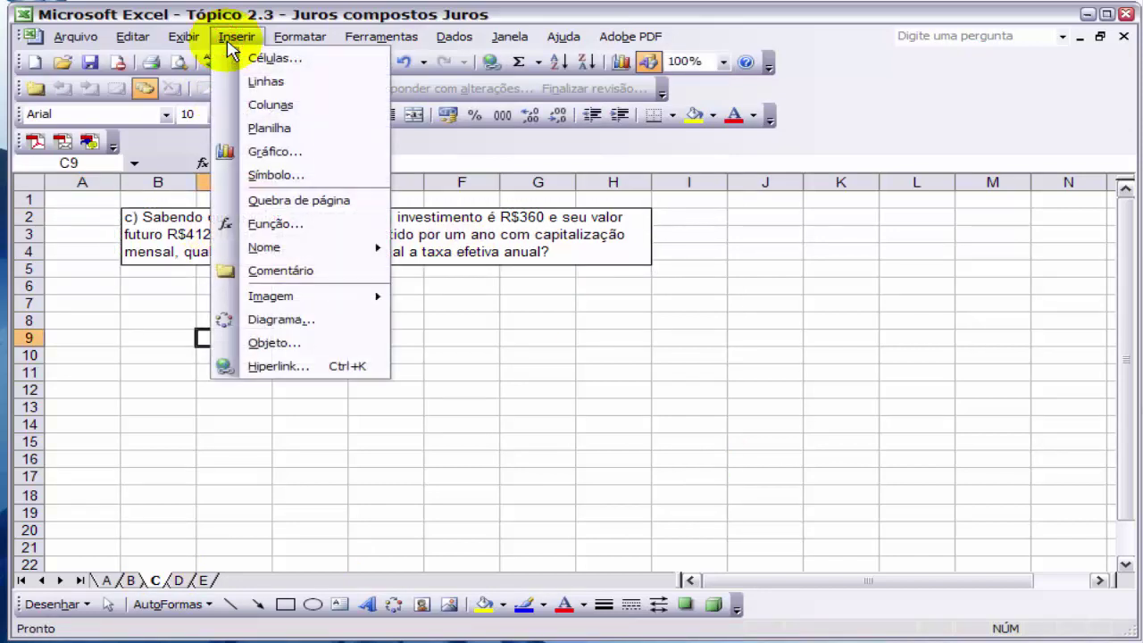
click(297, 343)
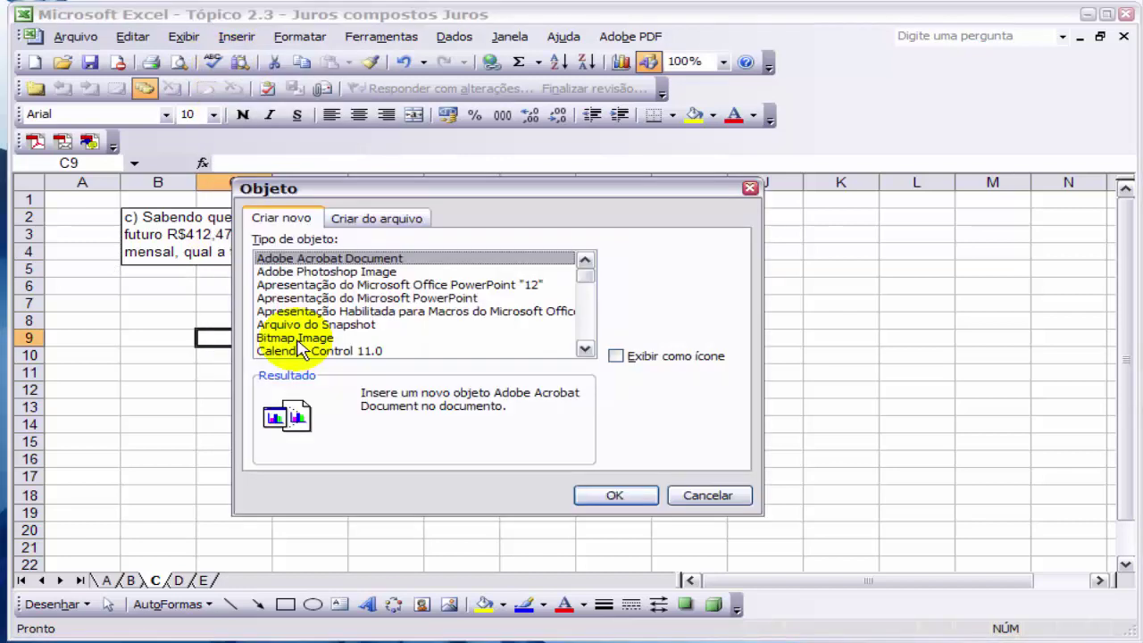
click(585, 329)
click(586, 329)
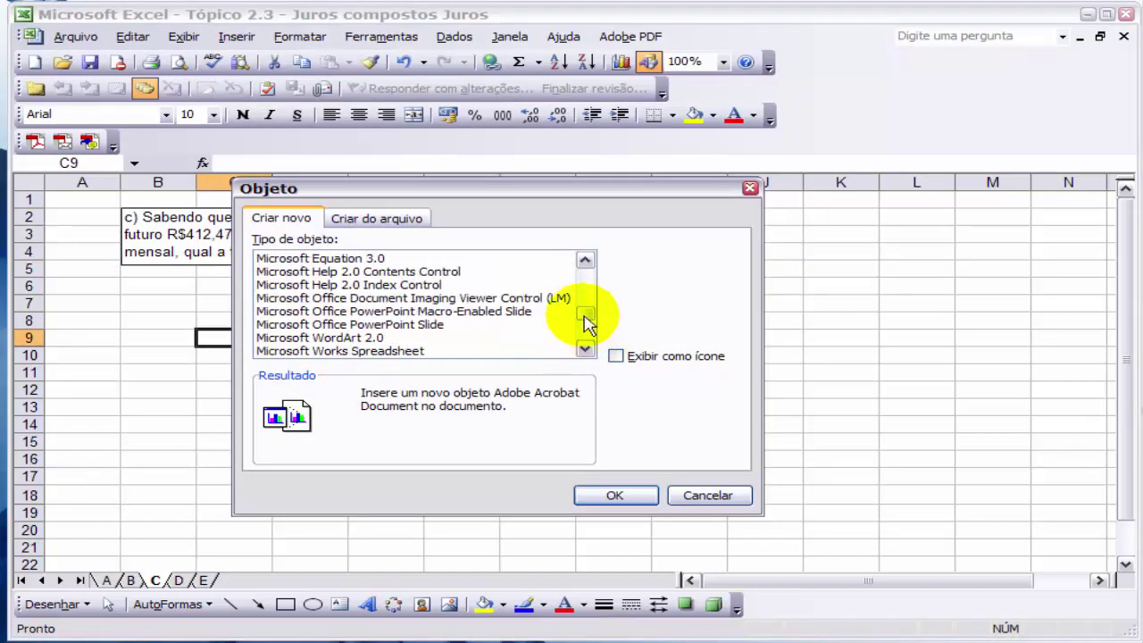
click(585, 260)
click(585, 259)
click(585, 260)
click(585, 260)
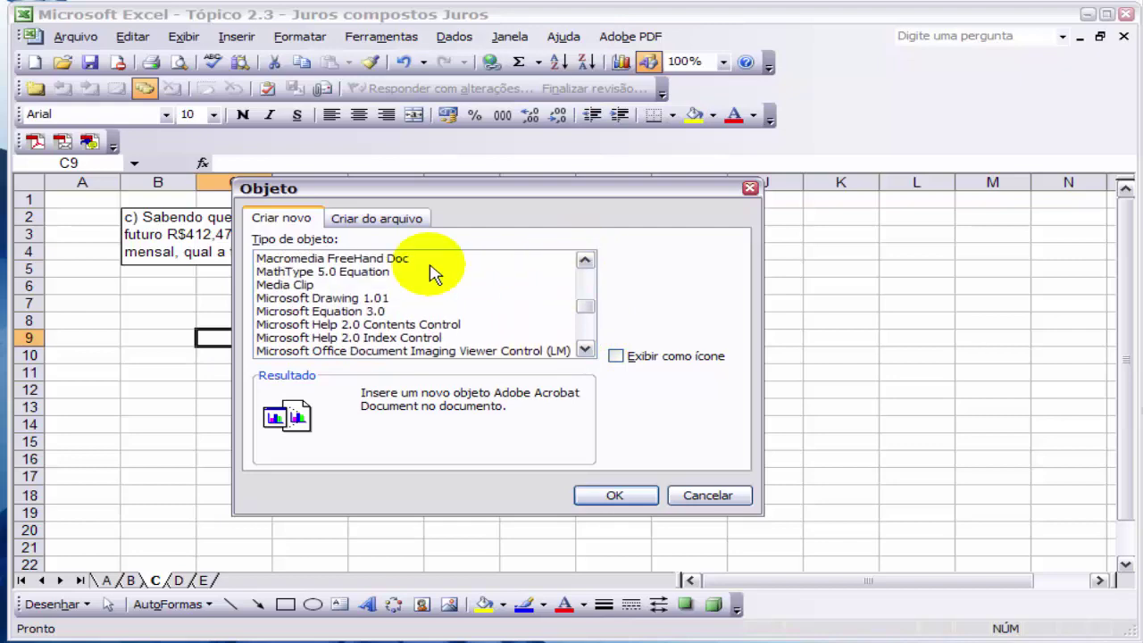
click(338, 272)
click(610, 494)
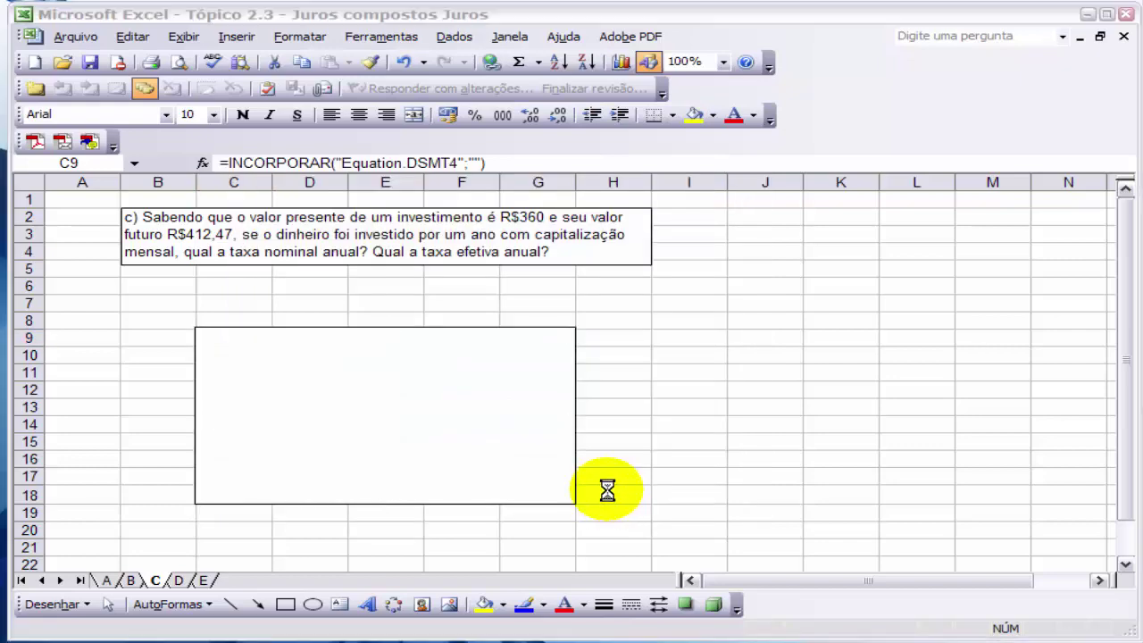
Write the equation VF = VP(1 + i/m) in the equation editor, with i/m as a stacked fraction inside scalable parentheses
drag(60, 41, 463, 106)
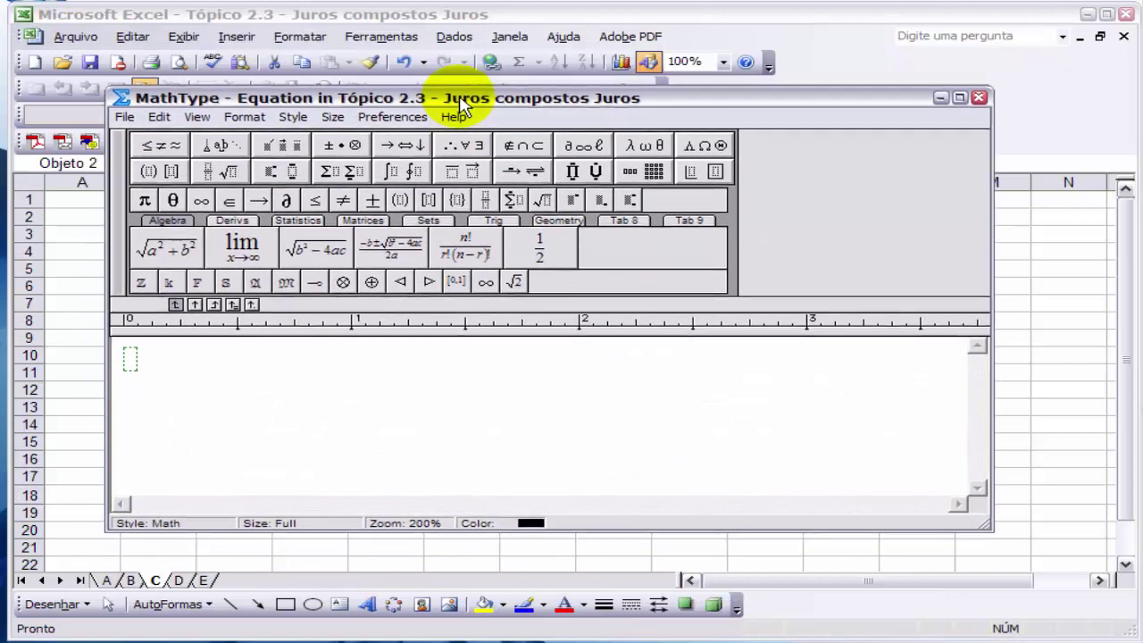
text(V)
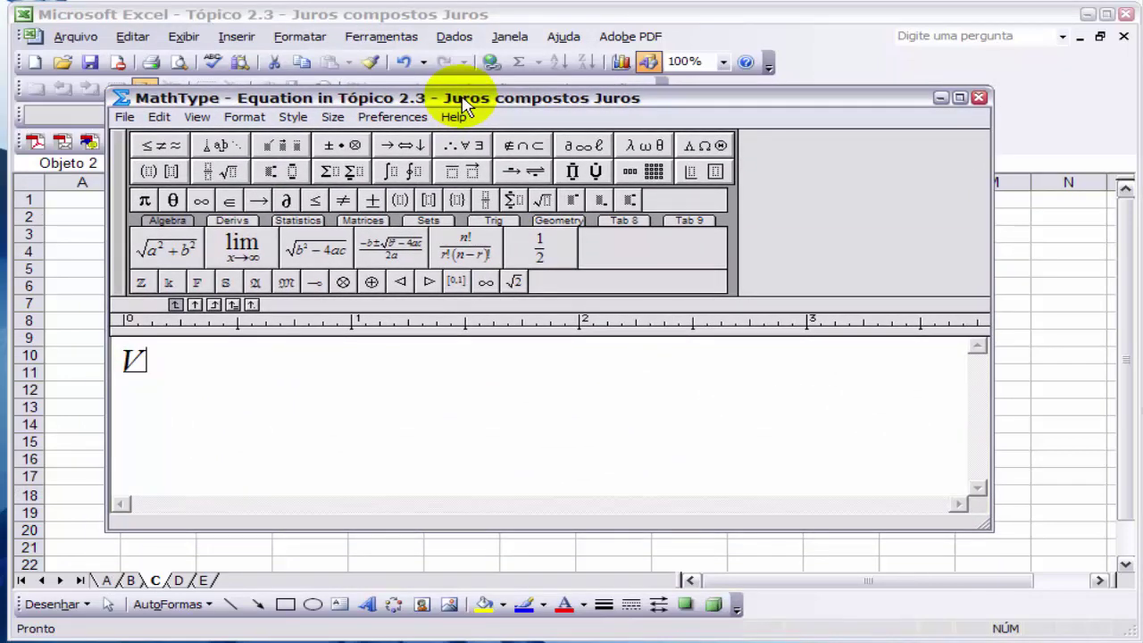
text(F = VP)
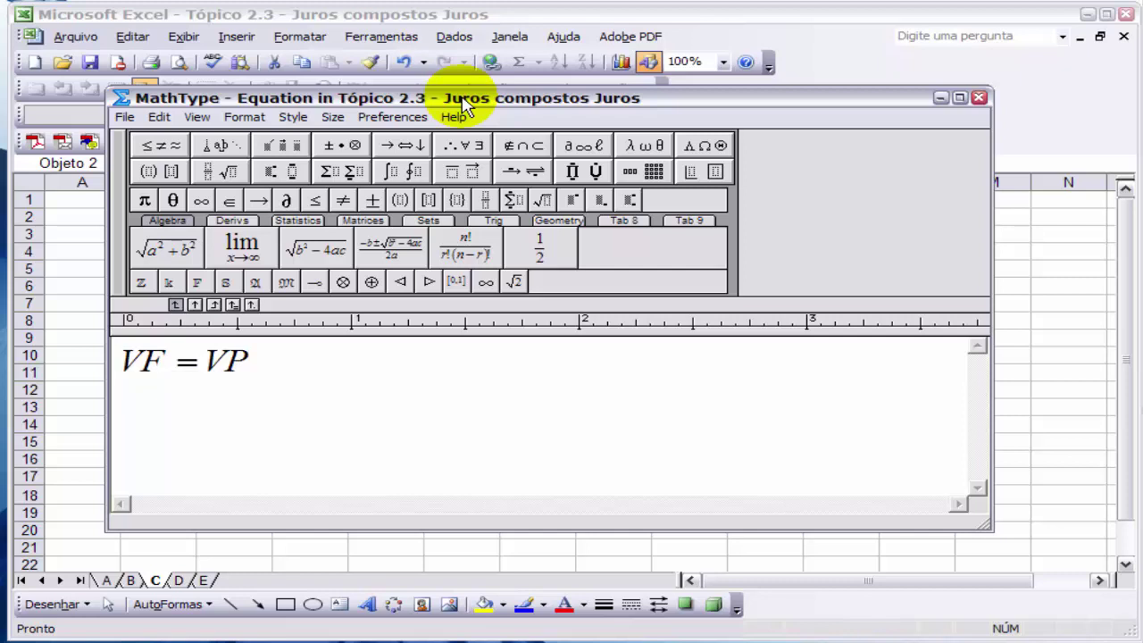
click(159, 172)
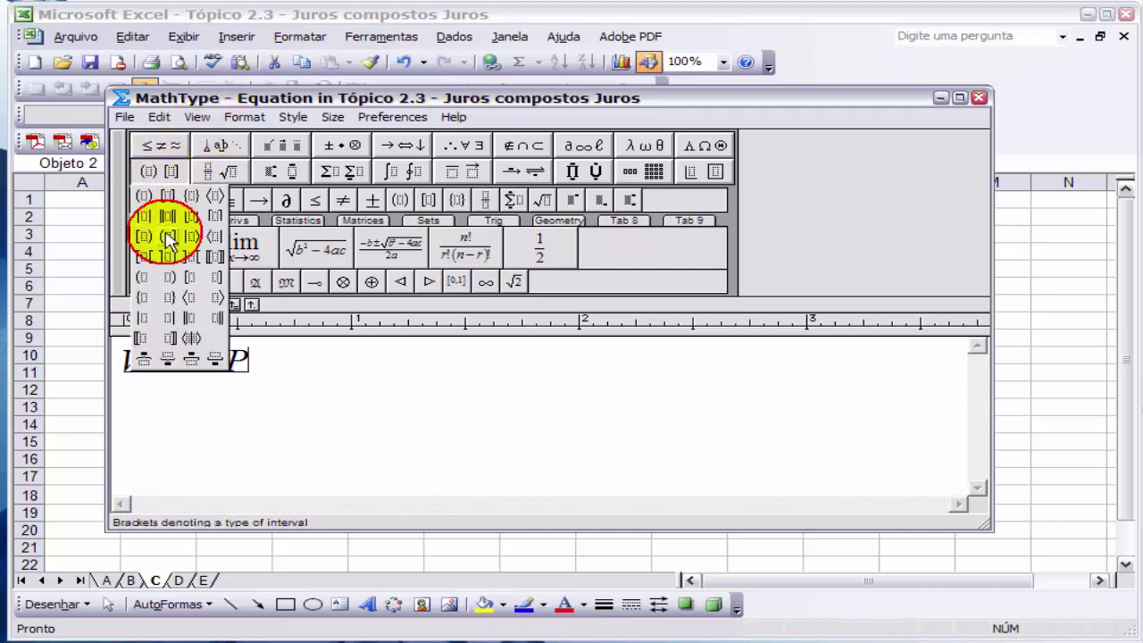
click(140, 193)
text(1+)
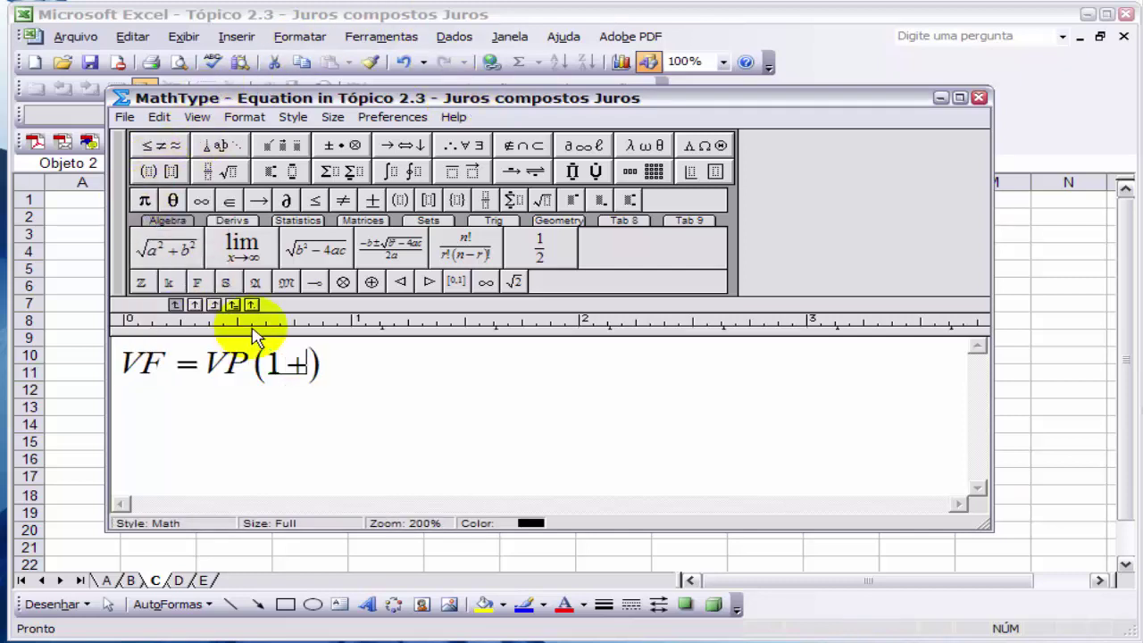
click(205, 173)
click(204, 198)
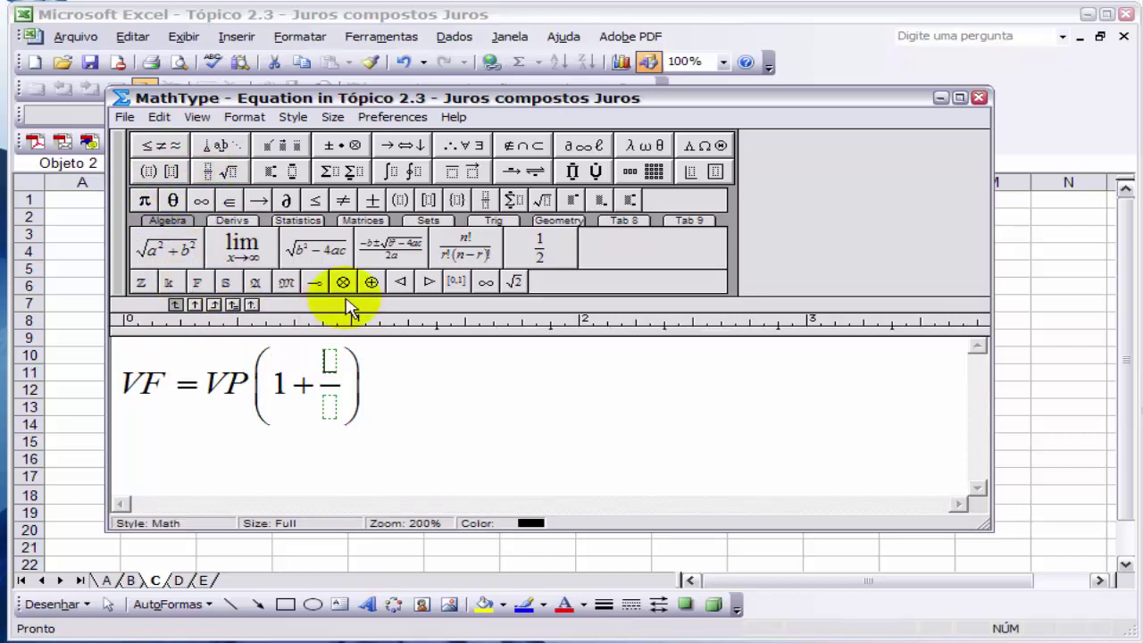
text(i/m)
click(414, 382)
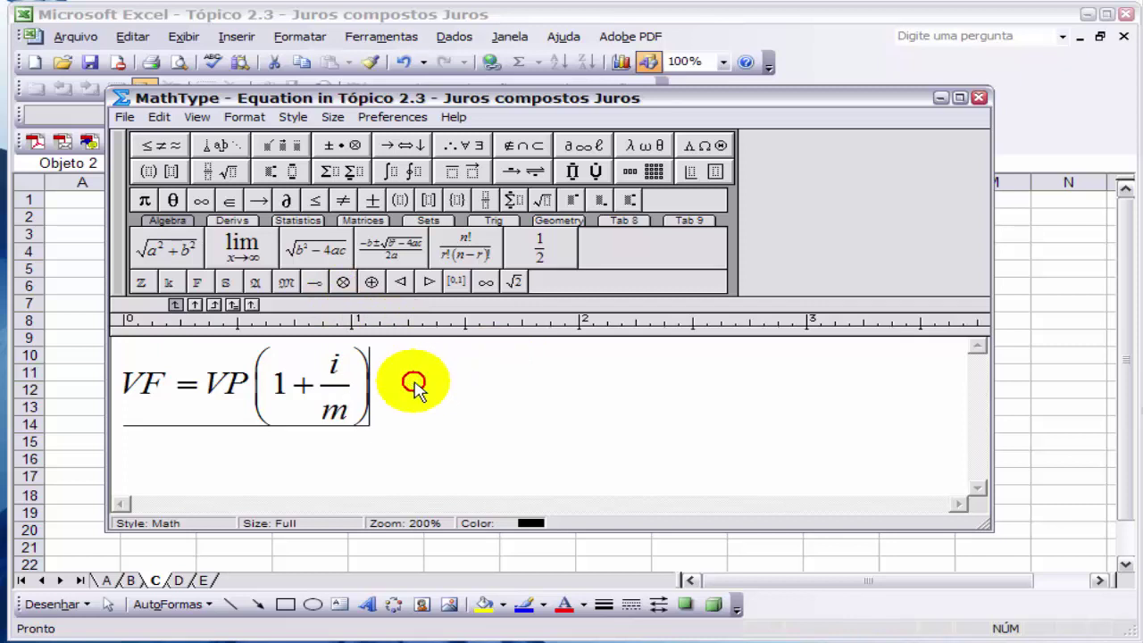
Add the superscript exponent mT to the closing parenthesis of the VF equation
click(274, 171)
click(270, 200)
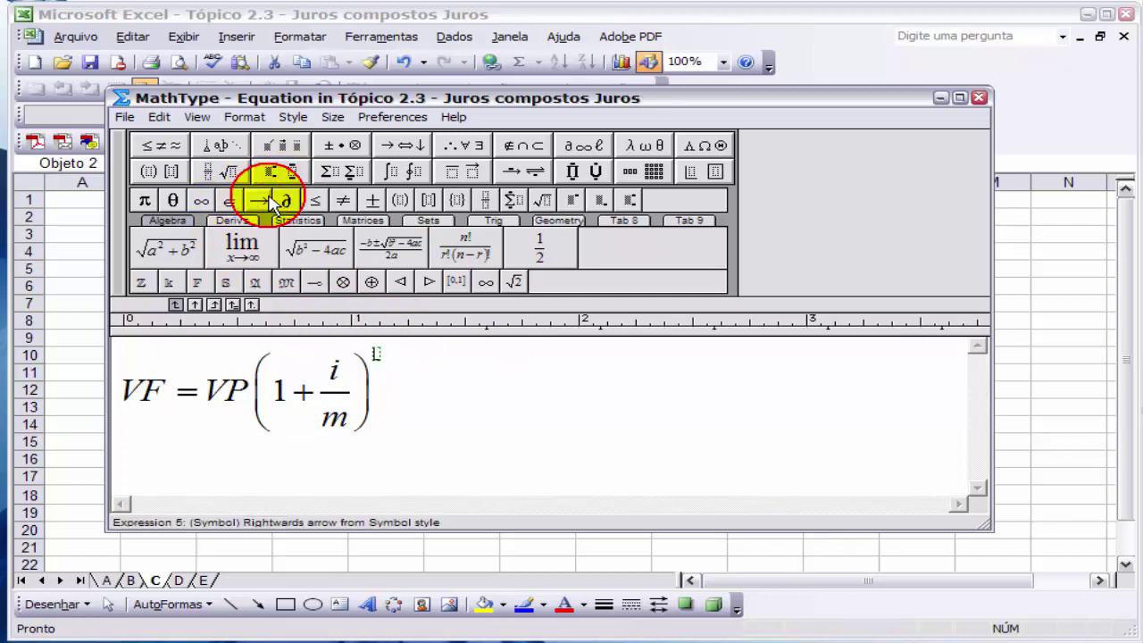
text(m)
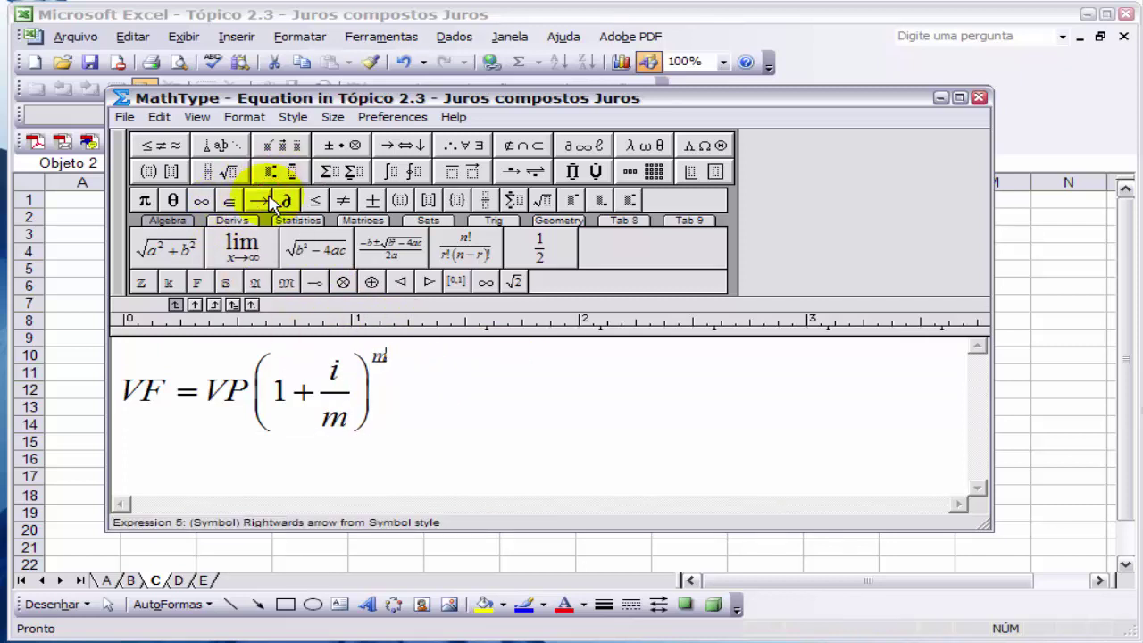
text(T)
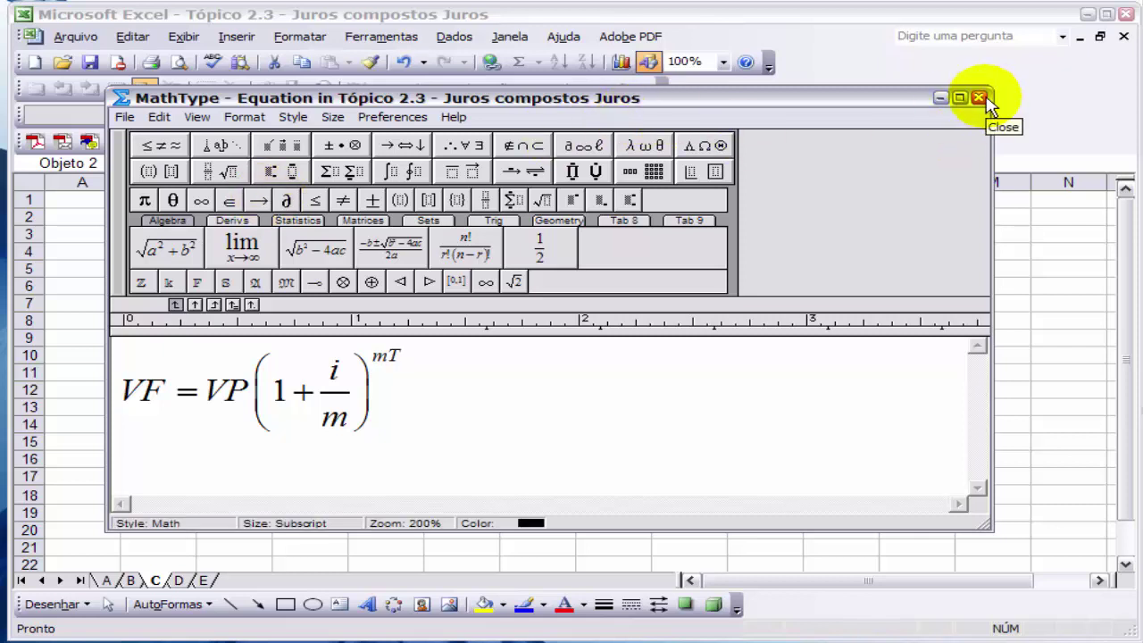
Start a second equation line with i = m followed by an empty pair of parentheses
drag(429, 97, 433, 81)
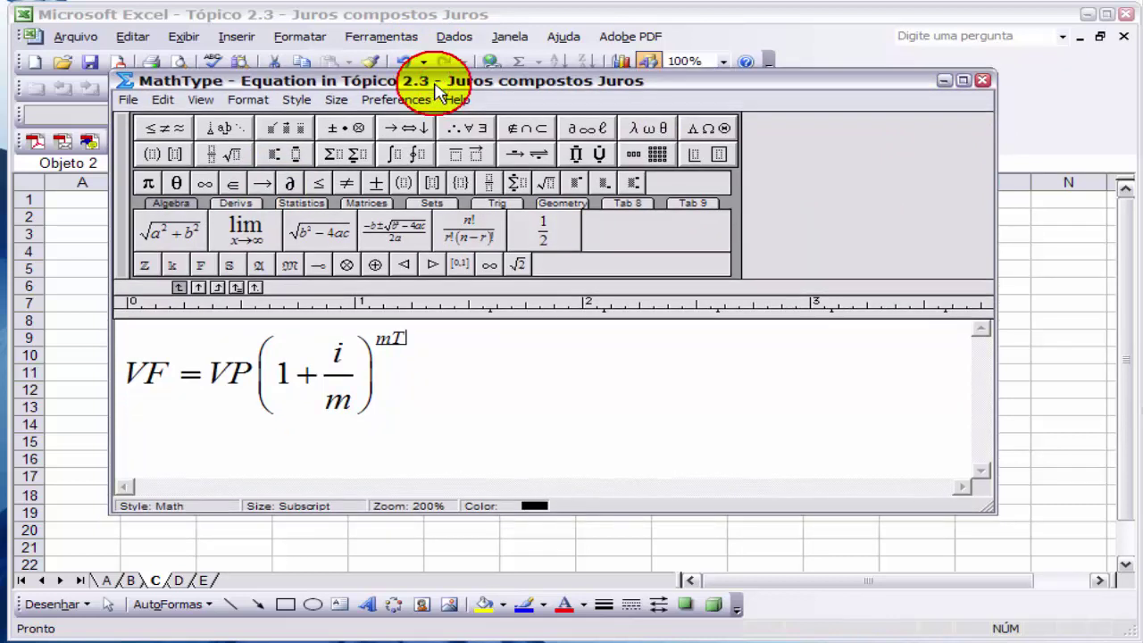
click(492, 386)
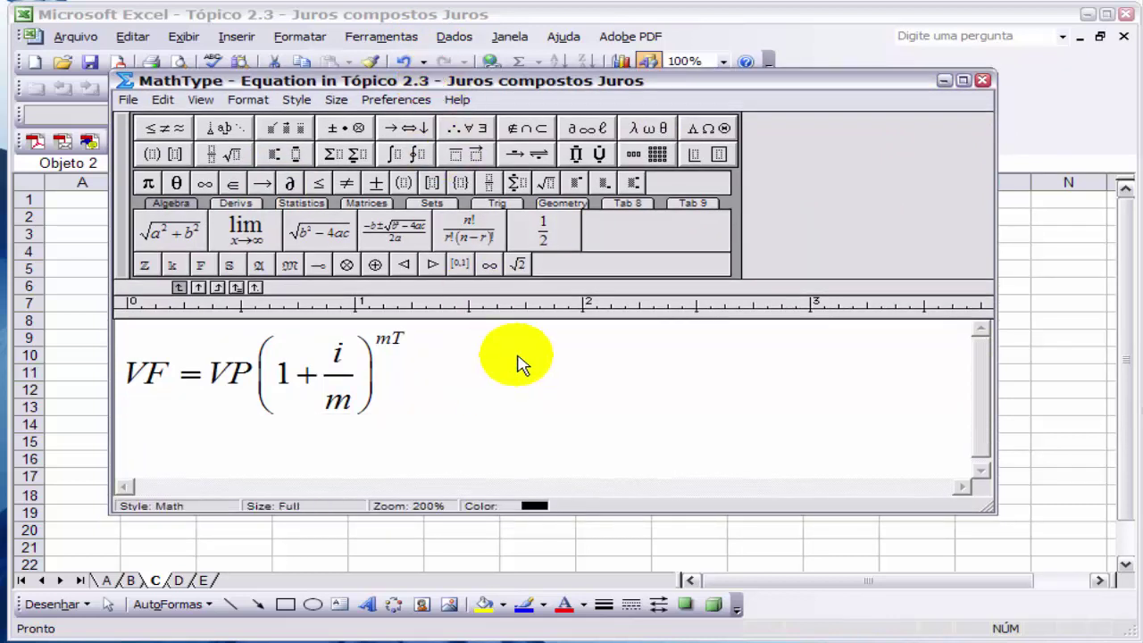
key(Return)
text(i = m)
click(155, 158)
click(148, 178)
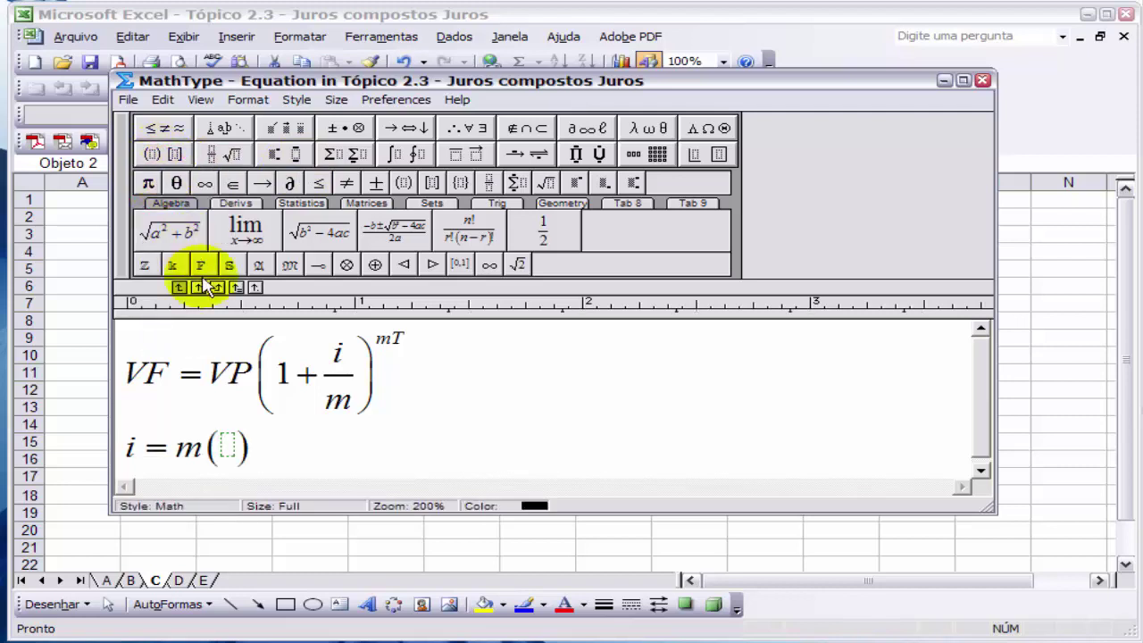
Insert an nth root inside the parentheses of the second line and set its index to mT
click(229, 156)
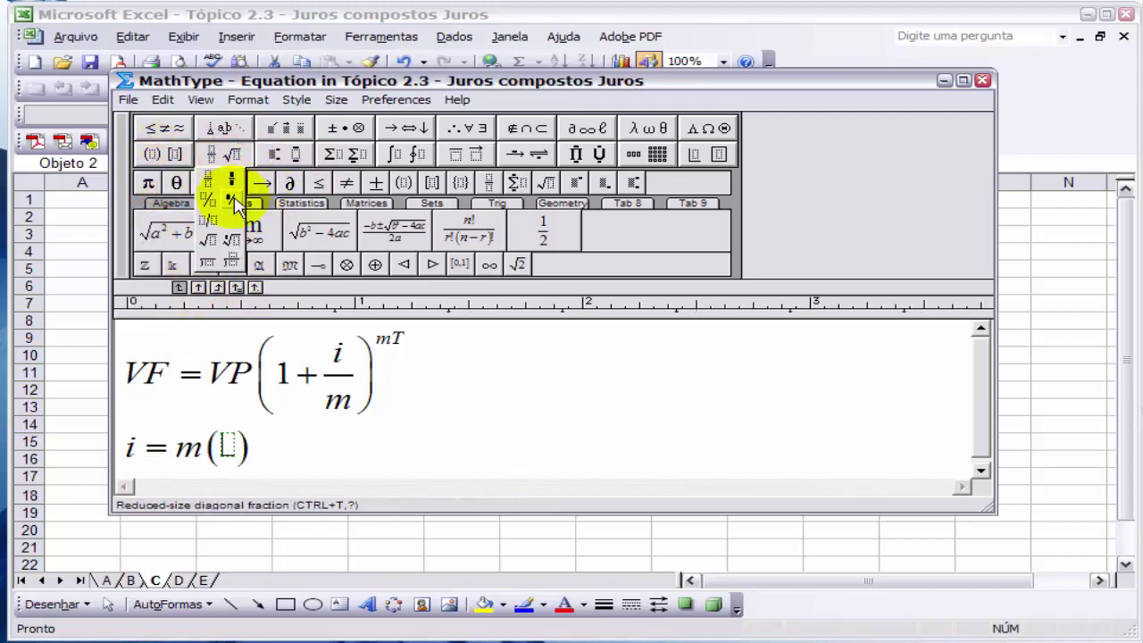
click(234, 261)
click(229, 447)
text(m)
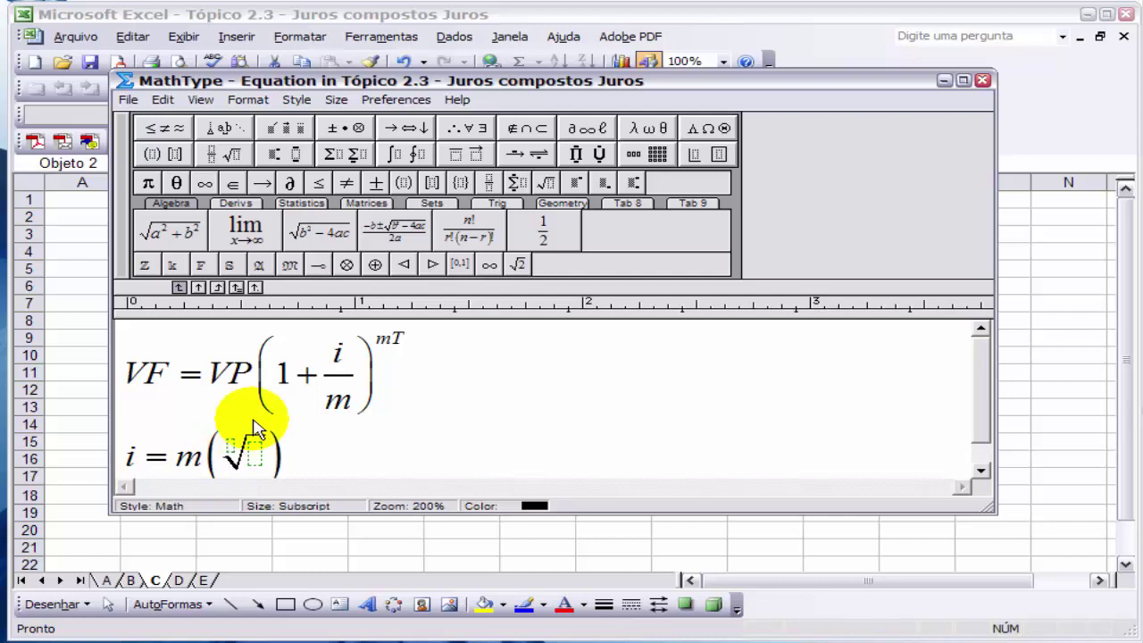
text(T)
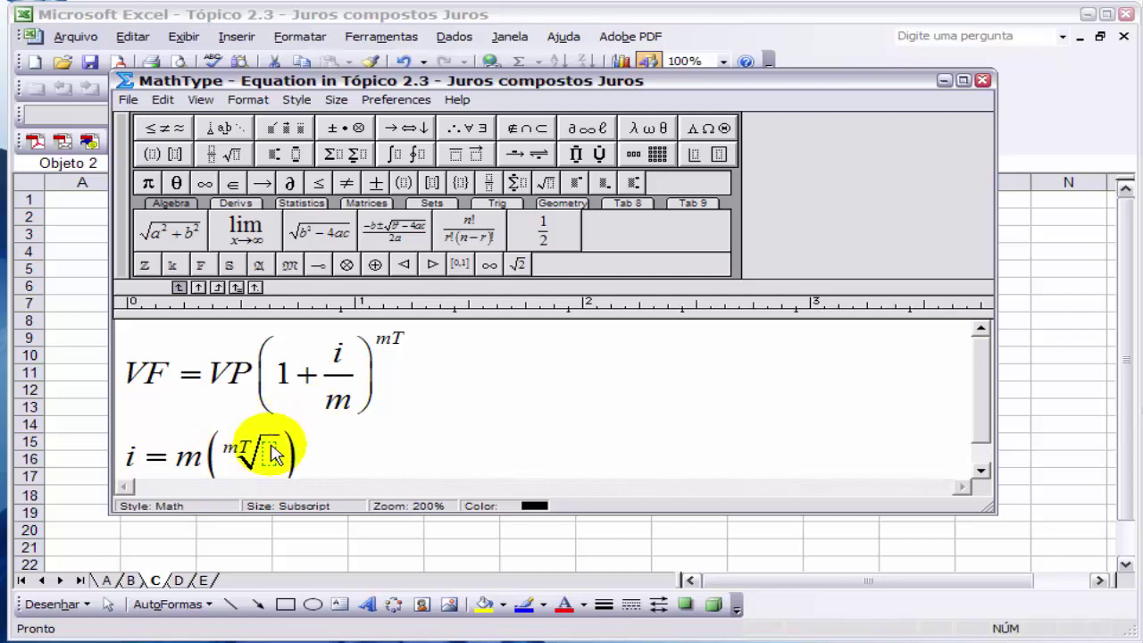
Insert the stacked fraction VF/VP under the mT-th root on the equation's second line
click(270, 453)
click(228, 155)
click(215, 184)
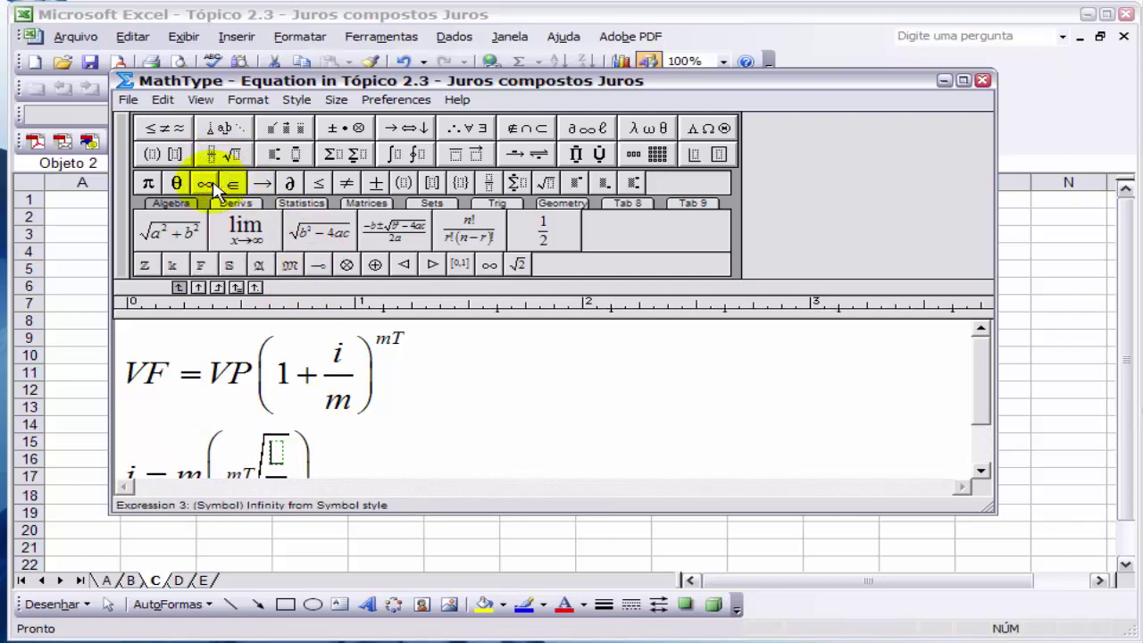
text(VF)
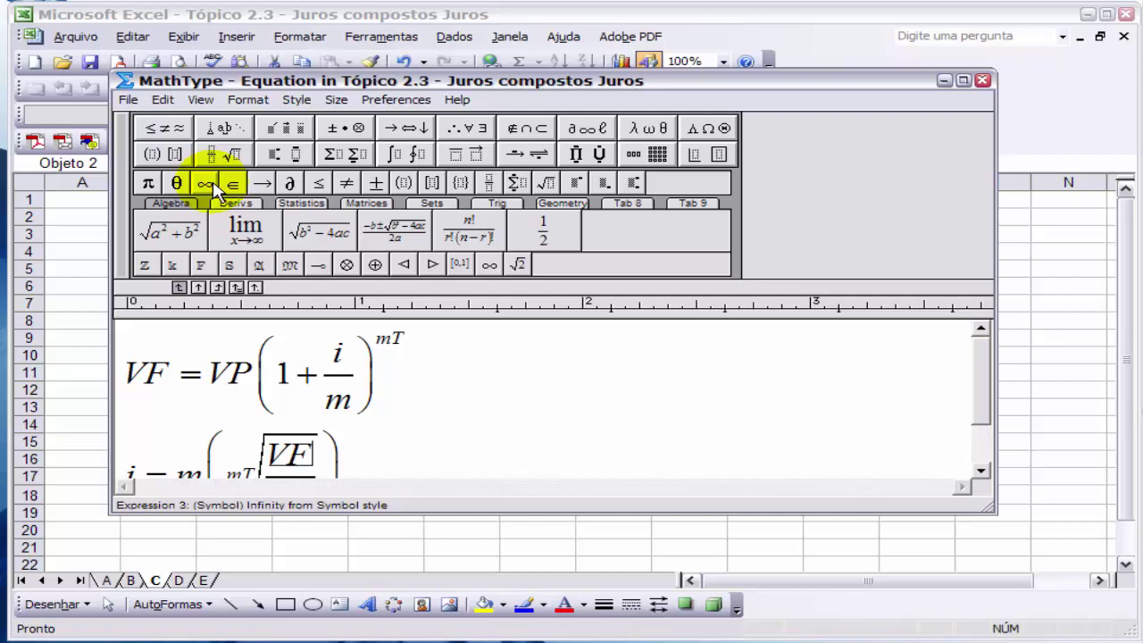
key(Tab)
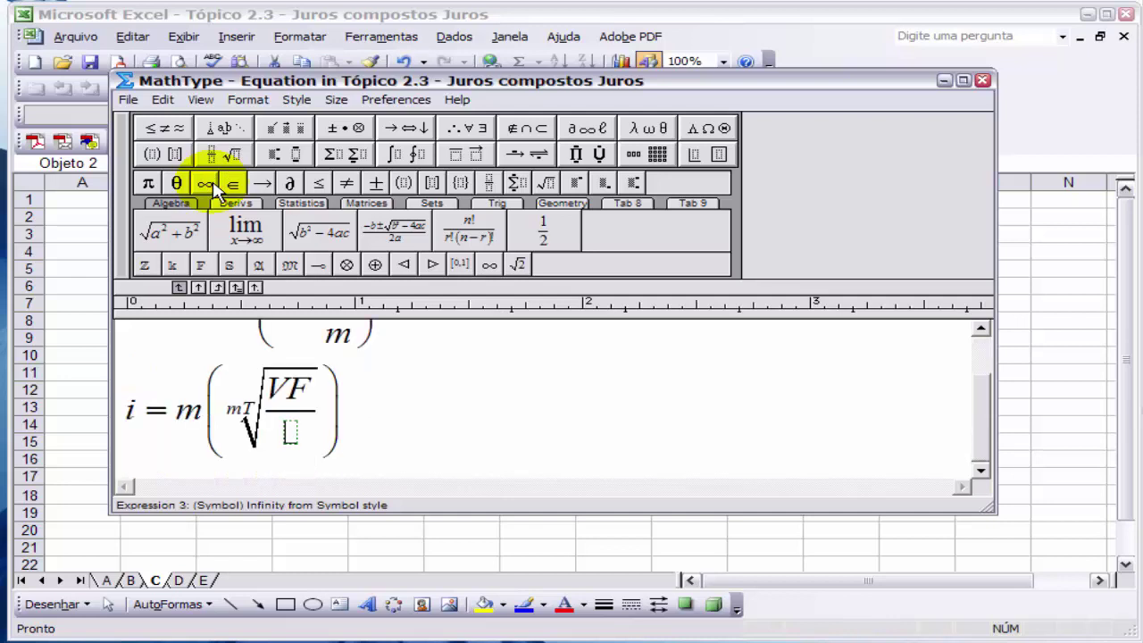
text(VP)
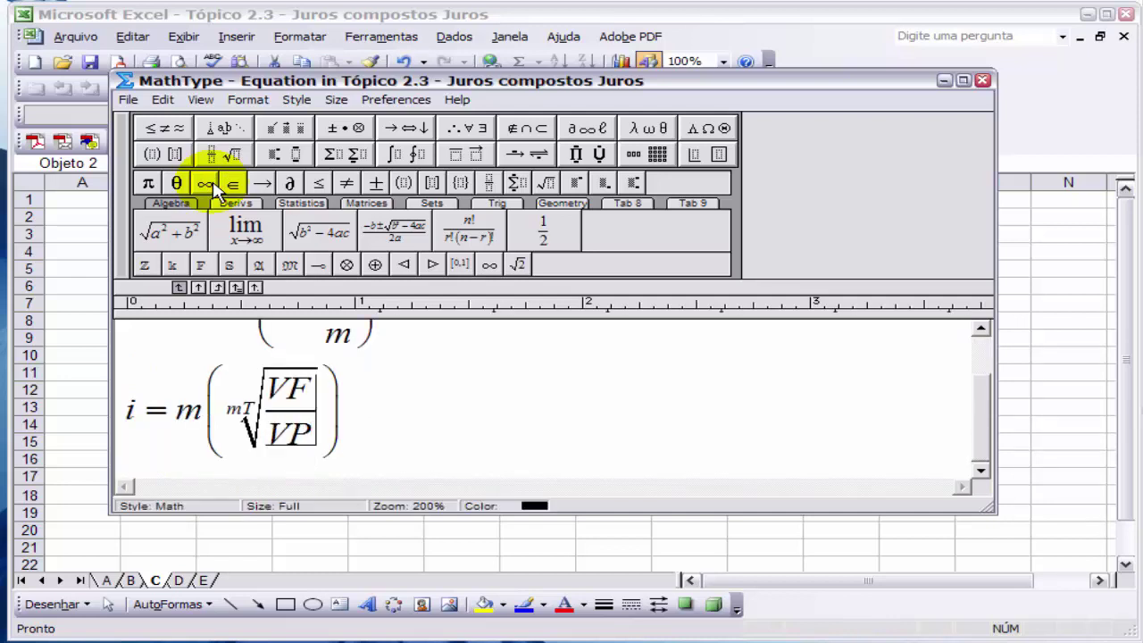
key(Tab)
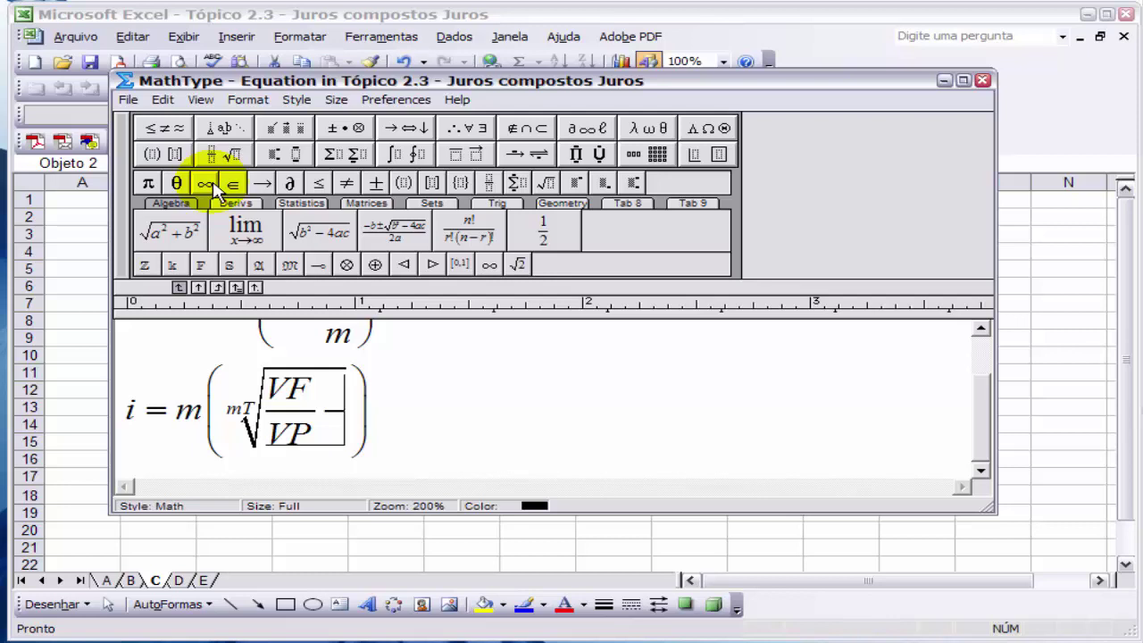
text(1)
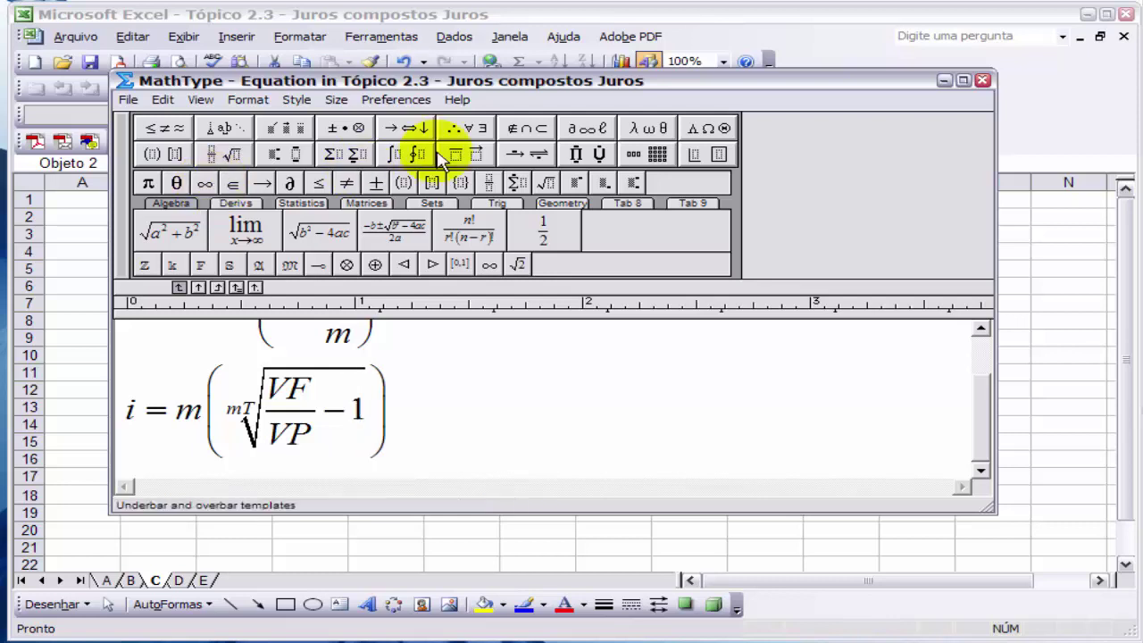
key(BackSpace)
key(BackSpace)
Add −1 after the root, outside the radical but inside the parentheses of the second line
key(Right)
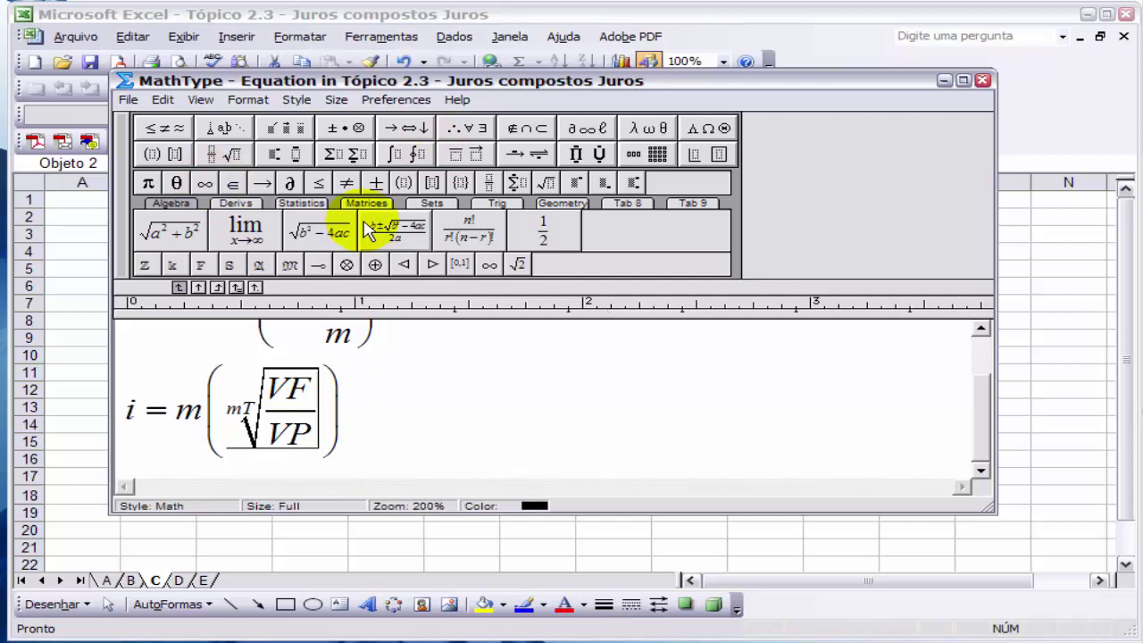
text(11)
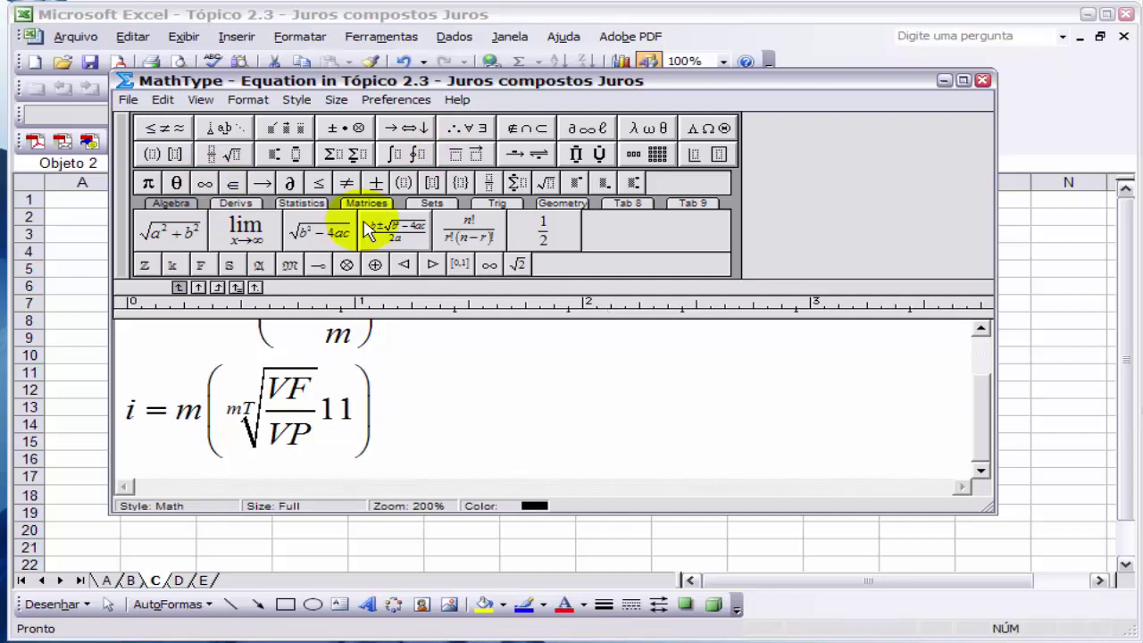
key(BackSpace)
key(BackSpace)
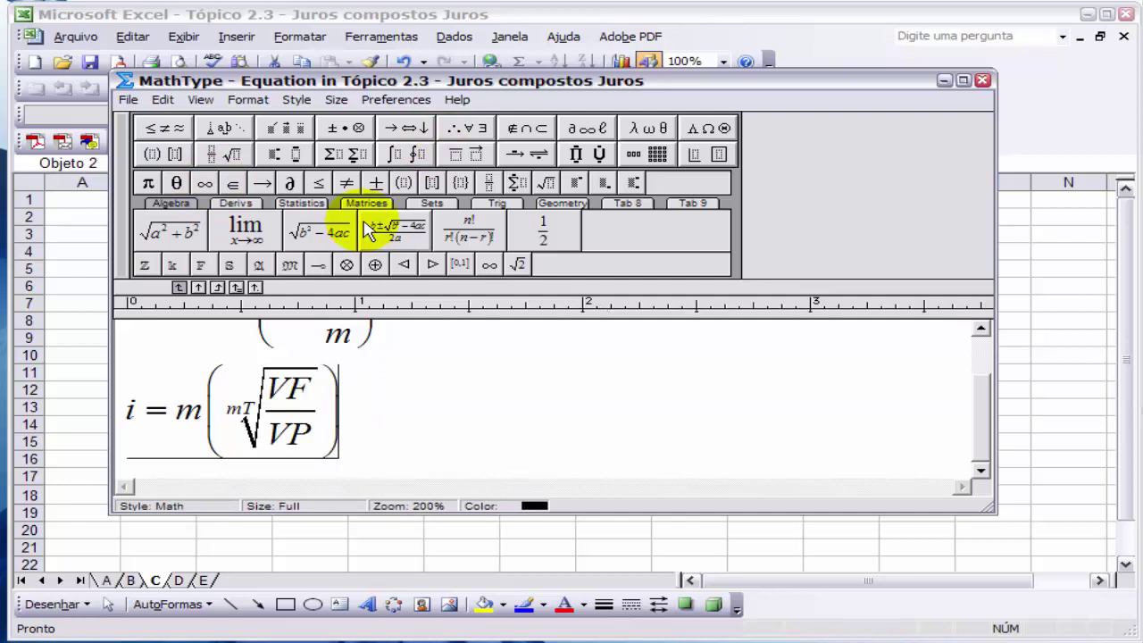
text(-)
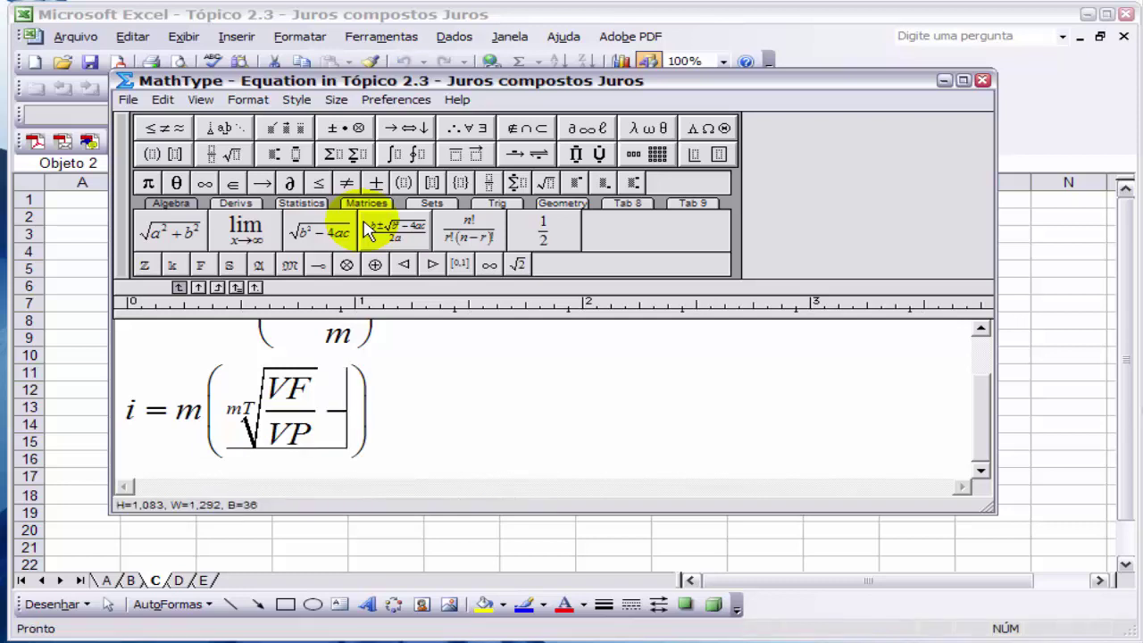
text(1)
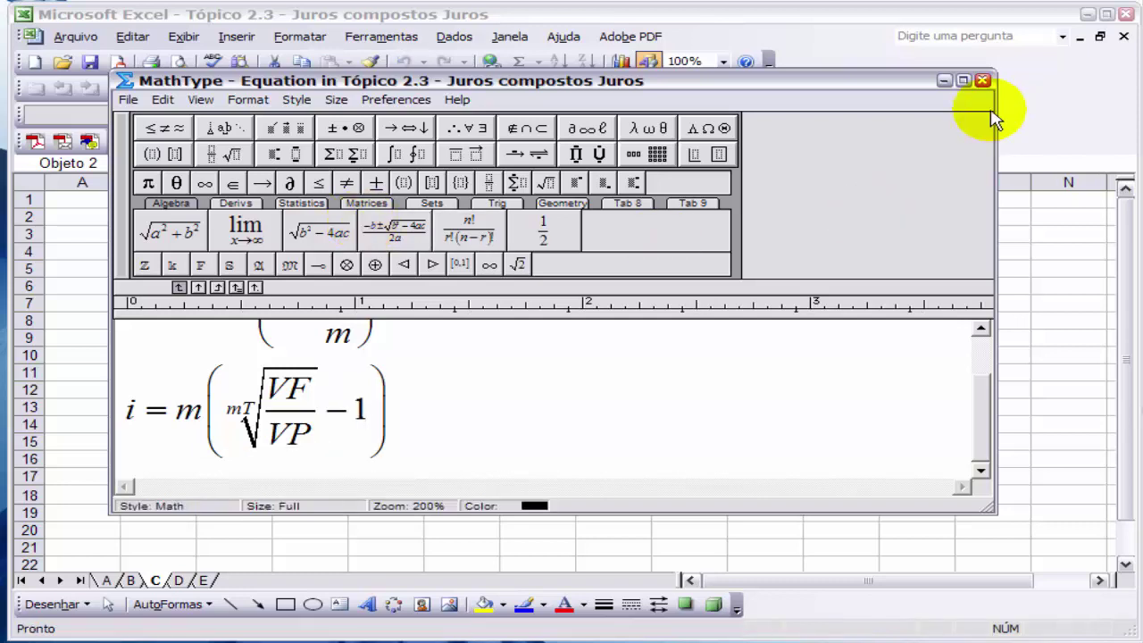
Close the equation editor, then move the equation object to about H6:K15 below the exercise text and enlarge it
click(982, 80)
drag(300, 364, 668, 321)
drag(709, 384, 789, 441)
drag(747, 404, 773, 411)
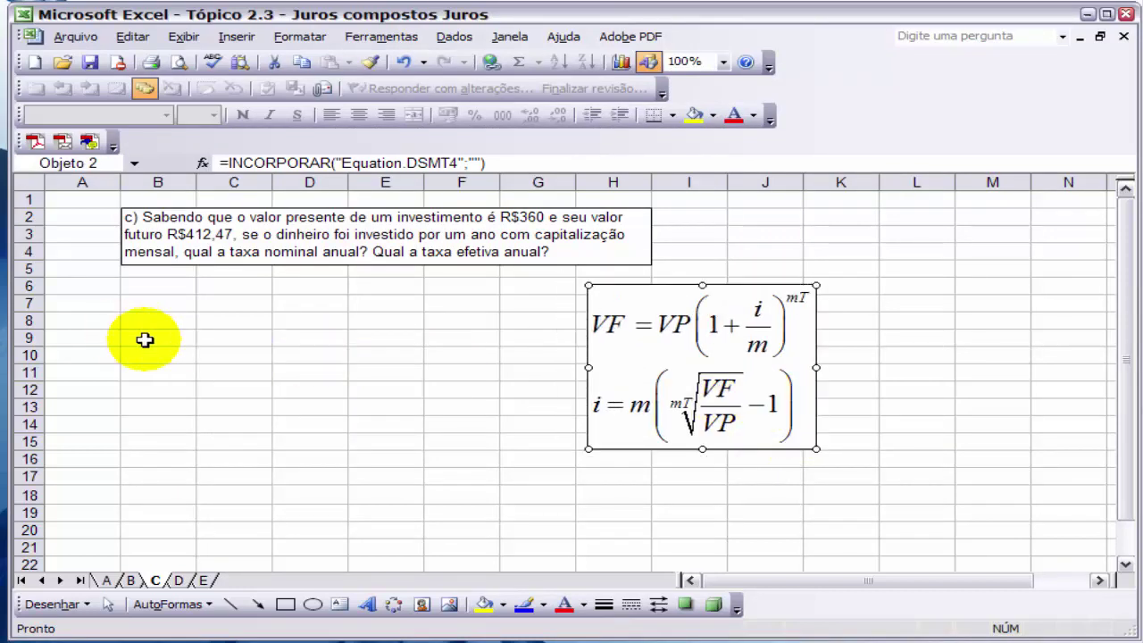
Enter the label VP with 360 in B9:C9 and the label VF with 412,47 in B10:C10
click(145, 339)
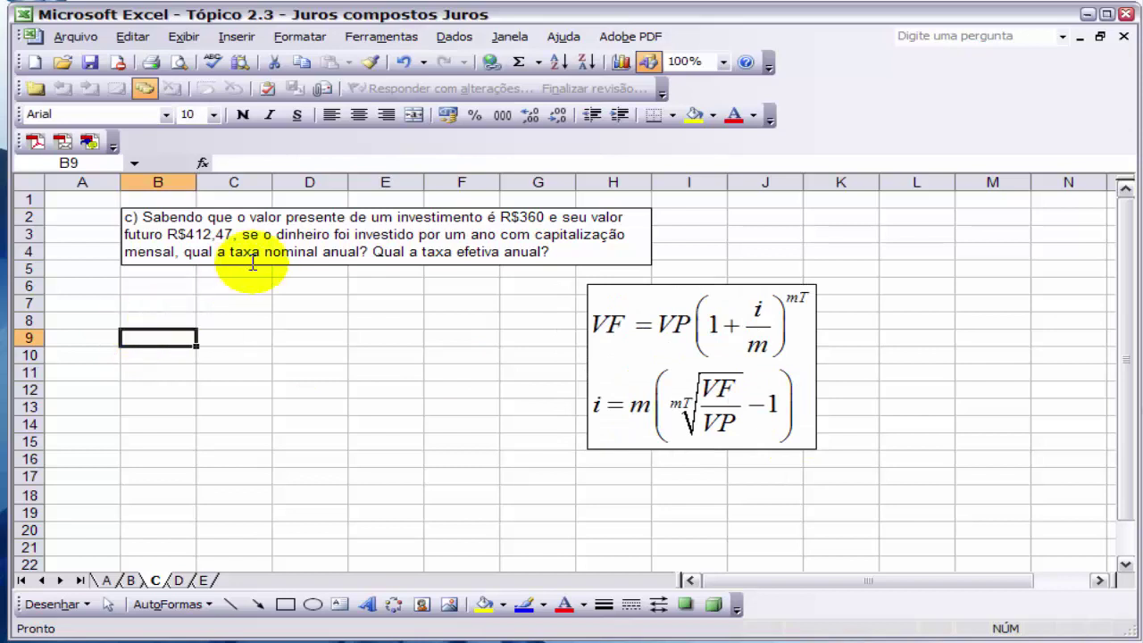
text(VP)
key(Tab)
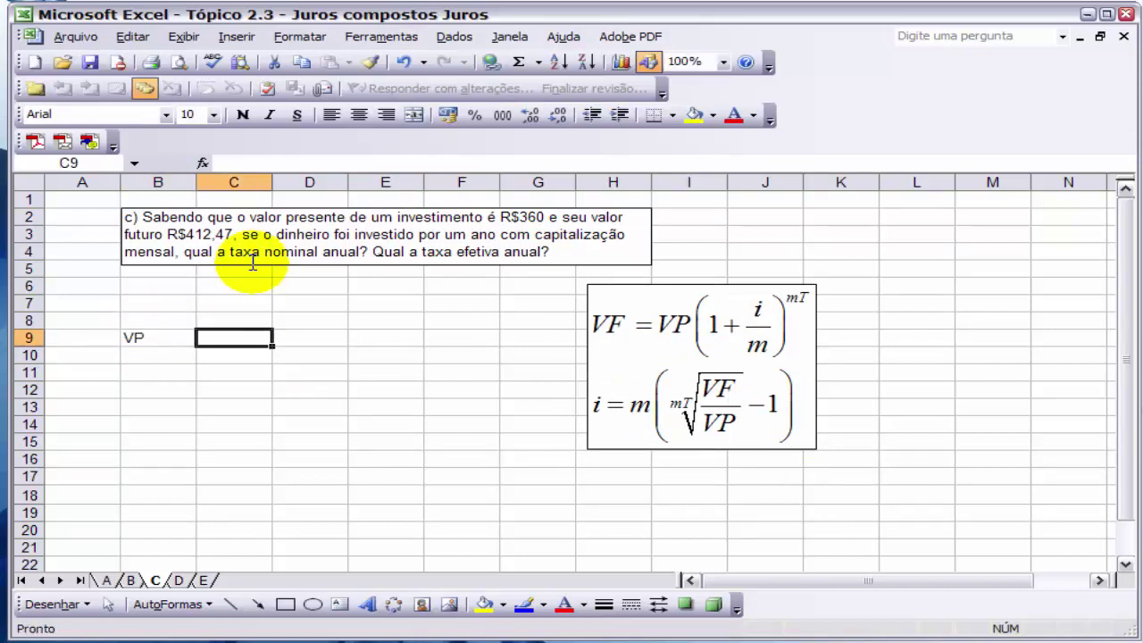
text(360)
key(Return)
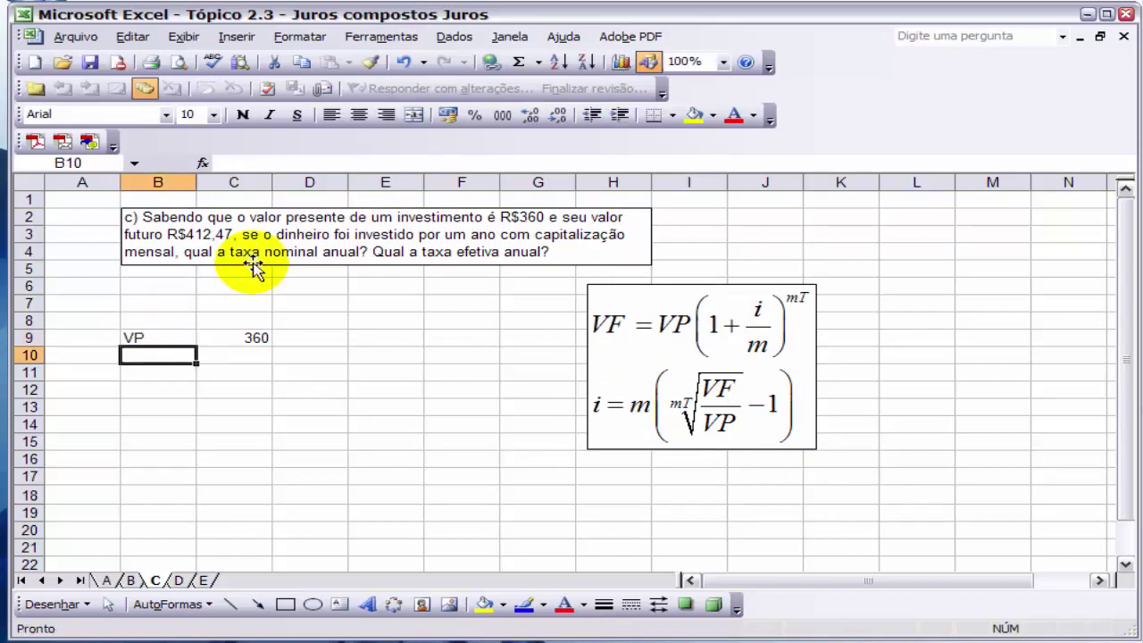
text(VF)
key(Tab)
text(412,47)
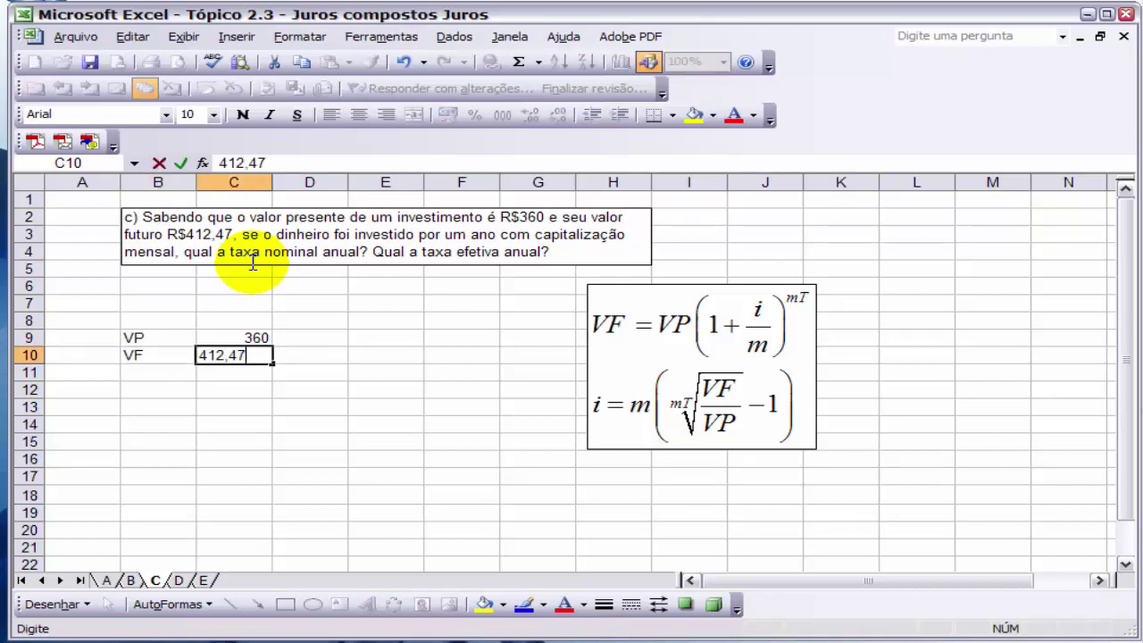
key(Return)
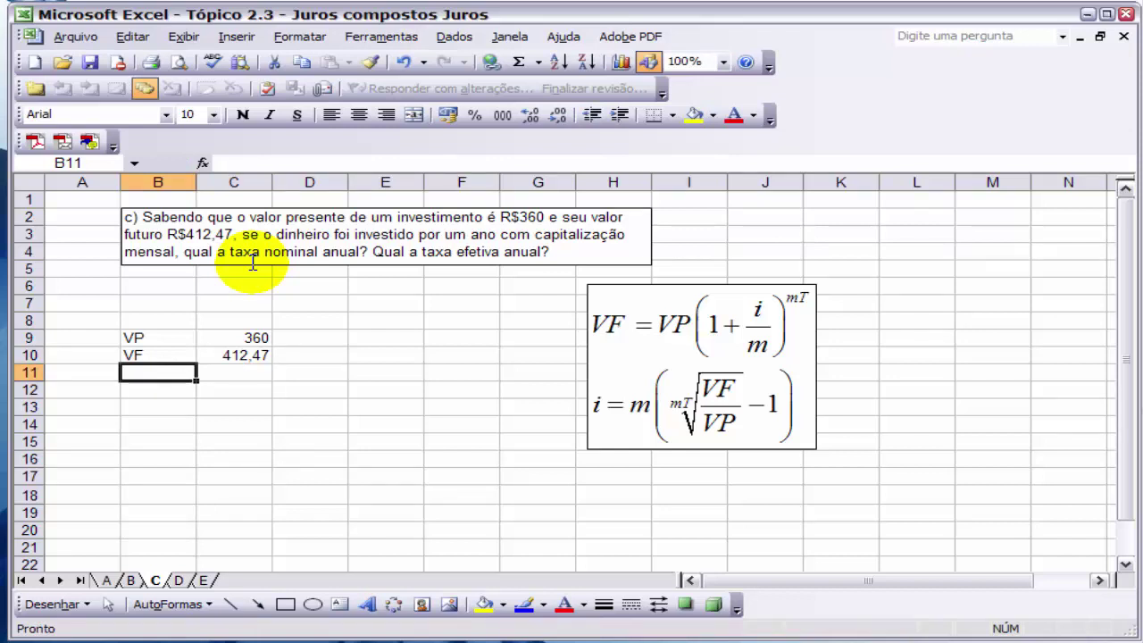
Enter the label T with 1 in B11:C11 and the label m with 12 in B12:C12
text(T)
key(Tab)
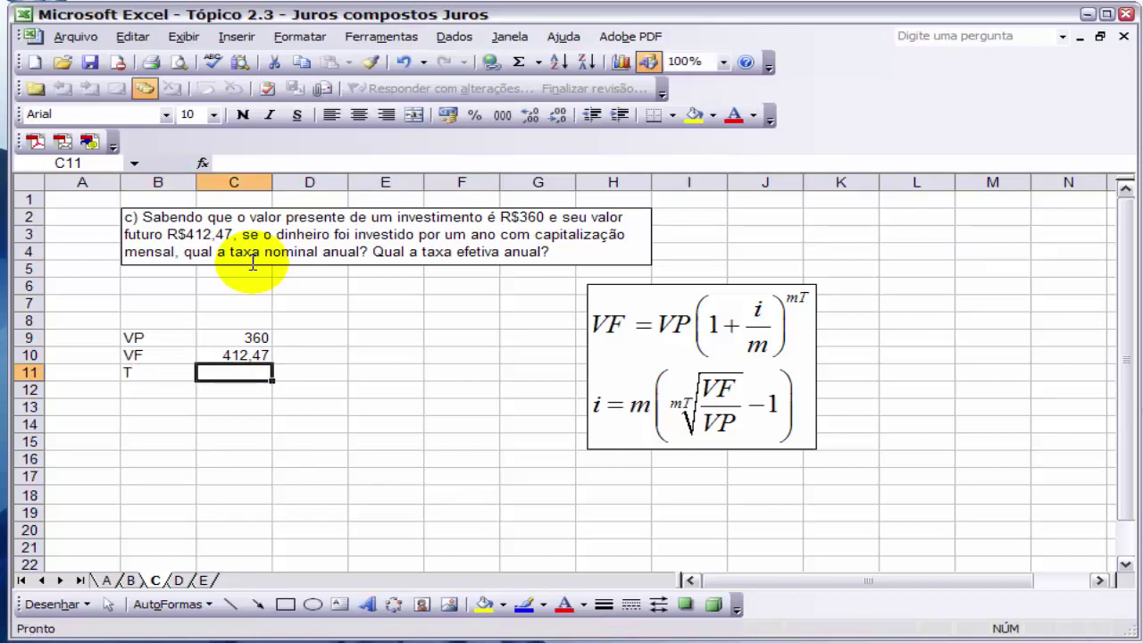
text(1)
key(Return)
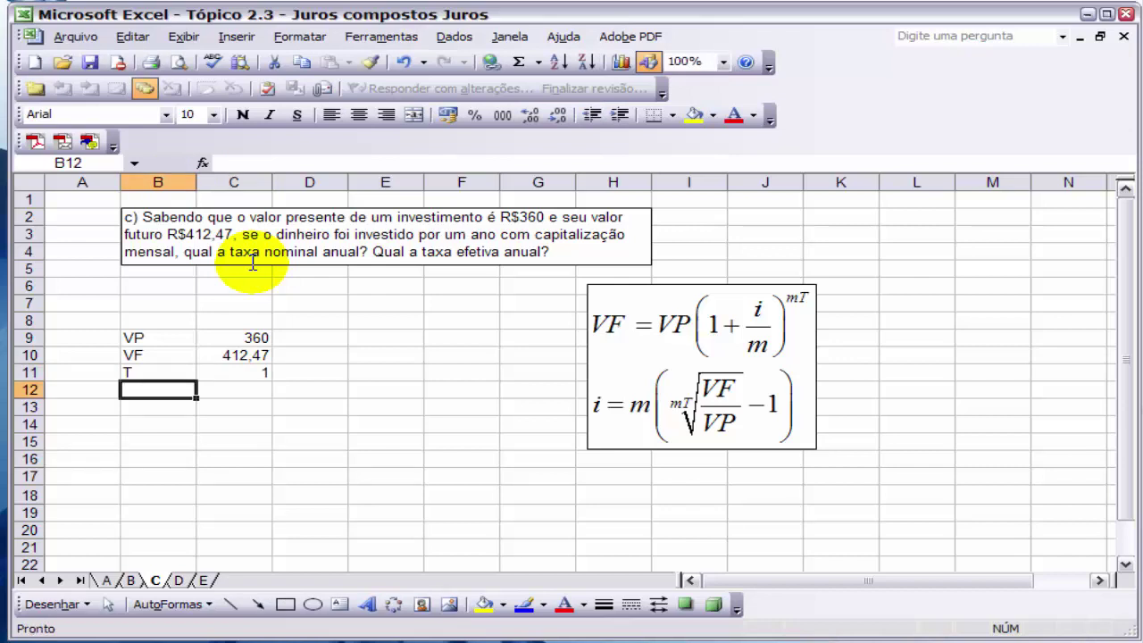
text(m)
key(Tab)
text(12)
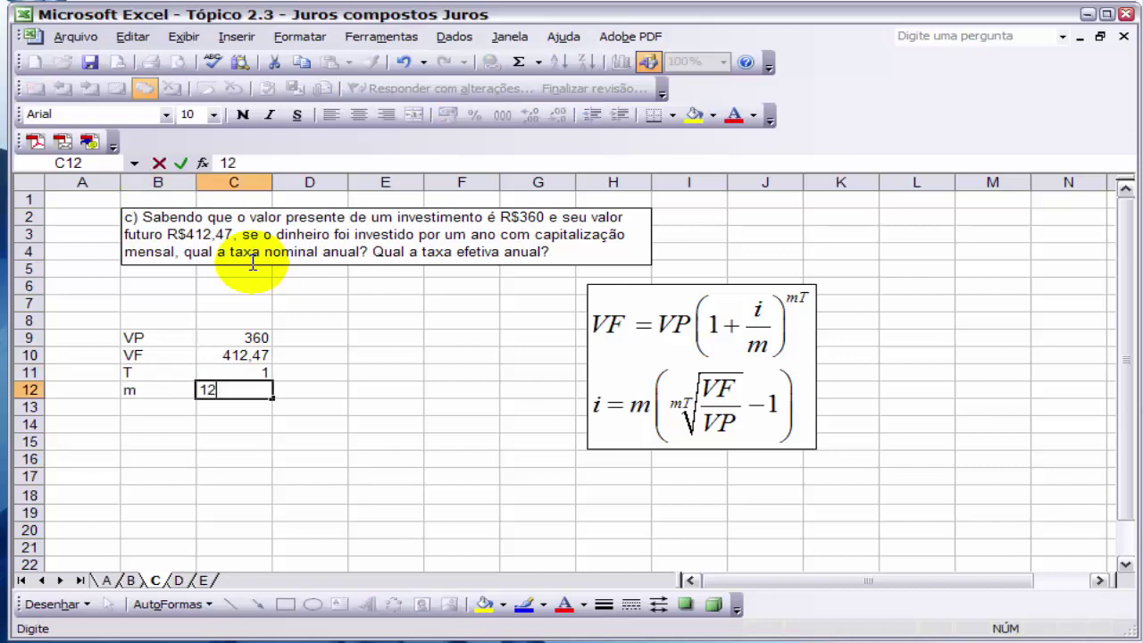
key(Return)
Label B14 as i and enter the formula =C10/C9 in C14
key(Return)
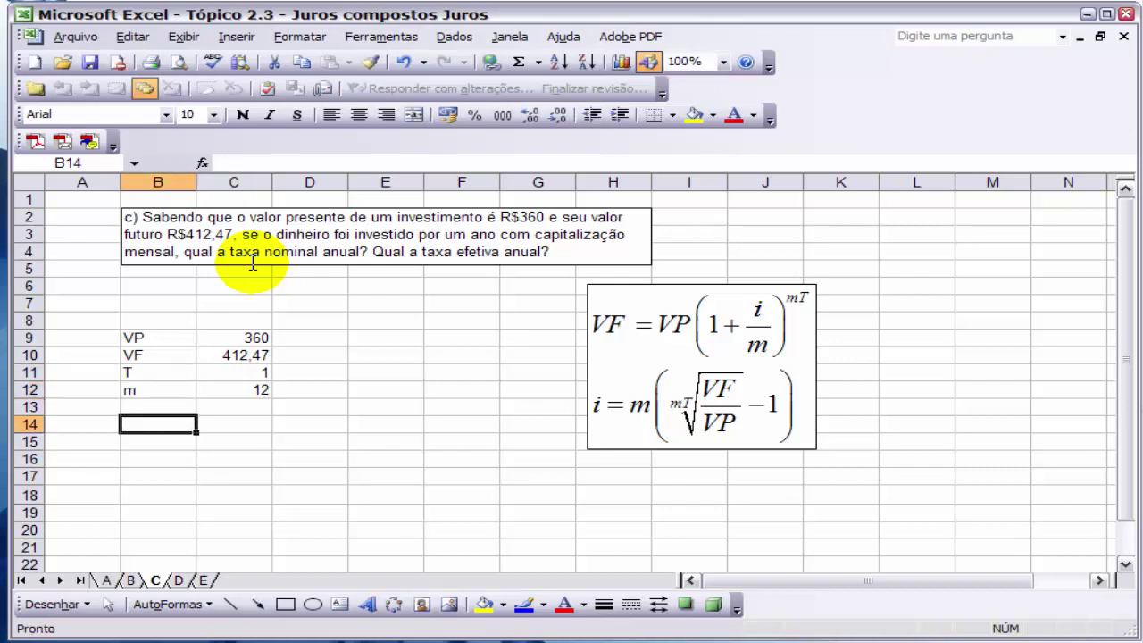
text(i)
key(Tab)
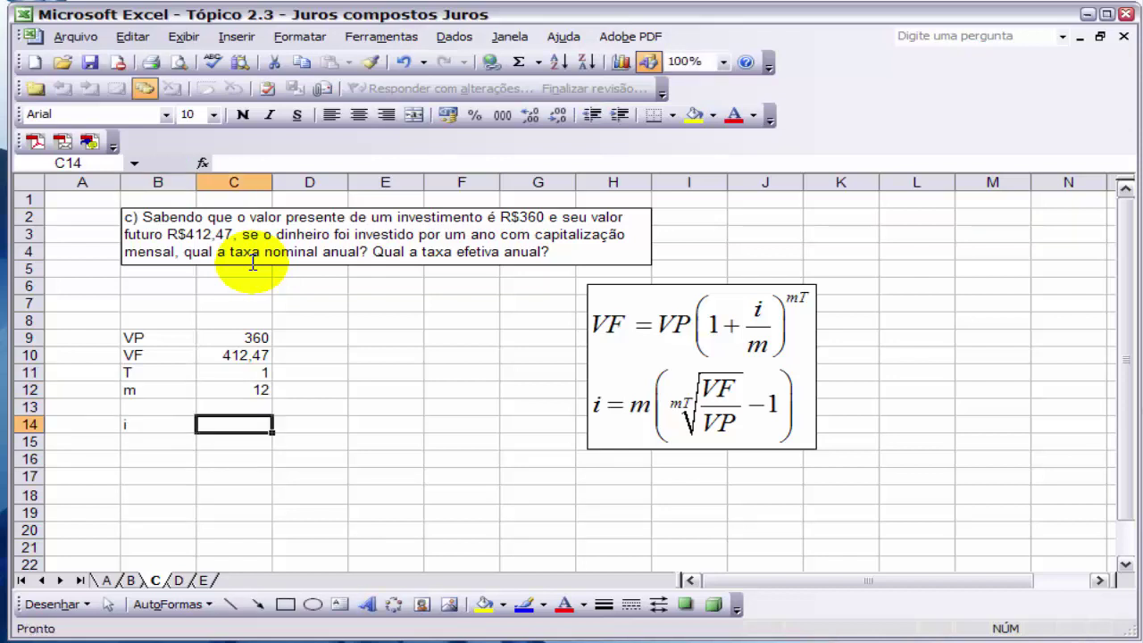
text(=)
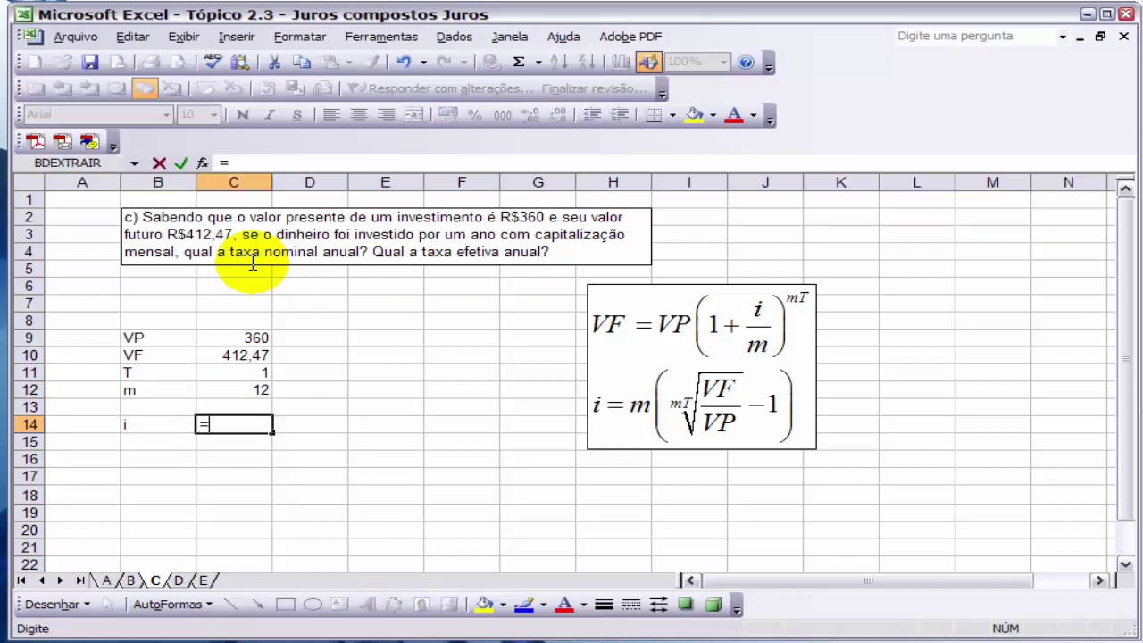
click(234, 355)
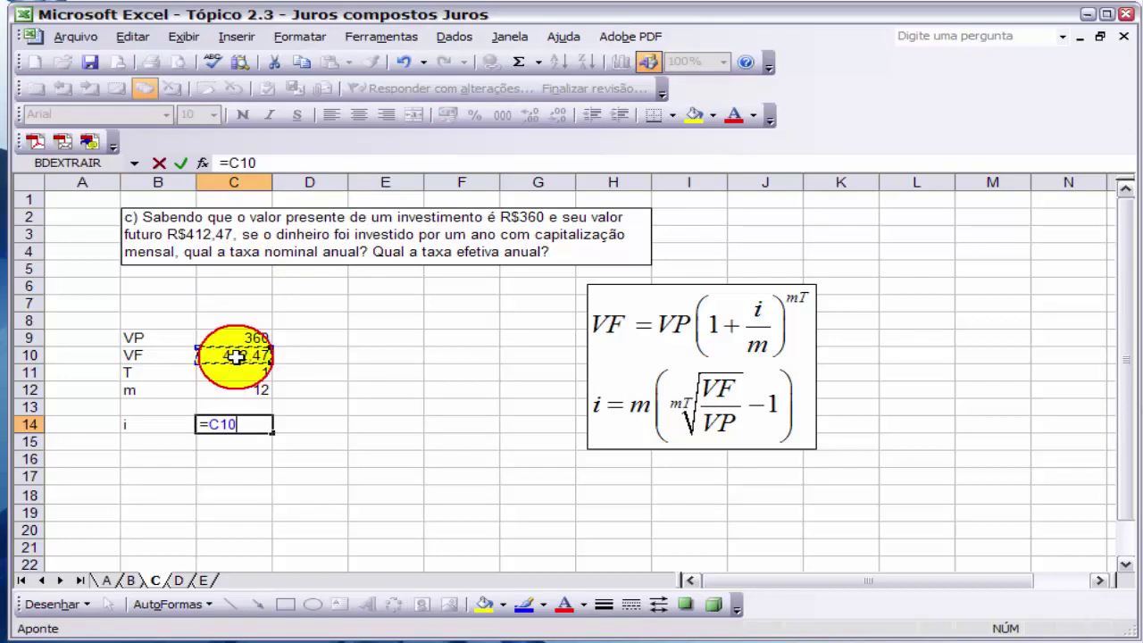
text(/)
click(237, 336)
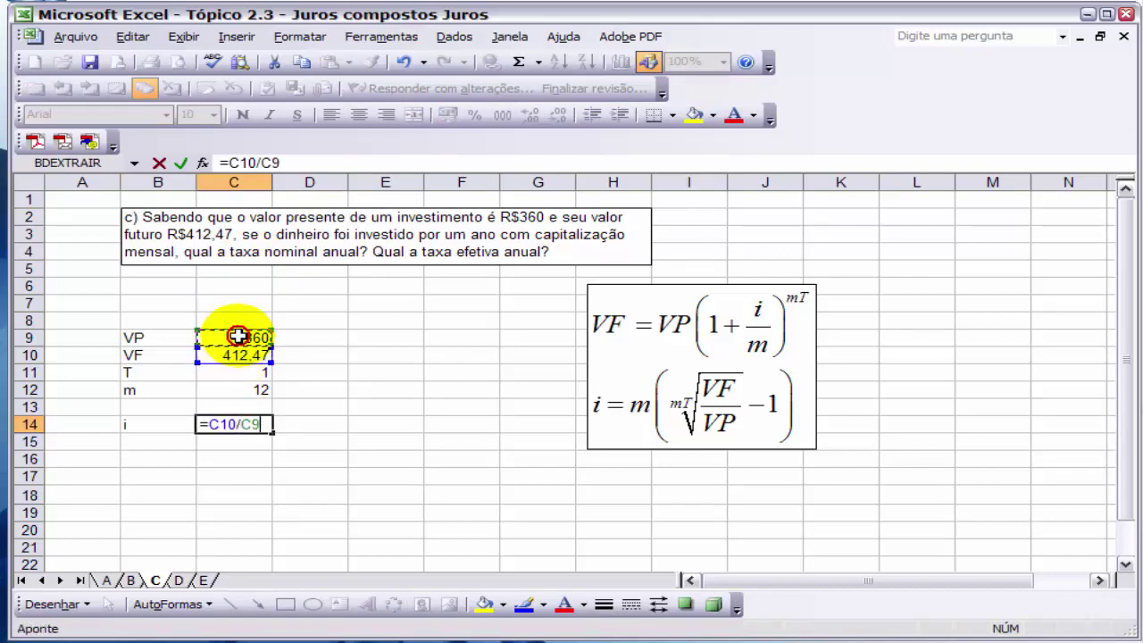
key(Return)
Extend the formula in C14 with the mT-th root so it reads =(C10/C9)^(1/(C12*C11))
key(Up)
key(Right)
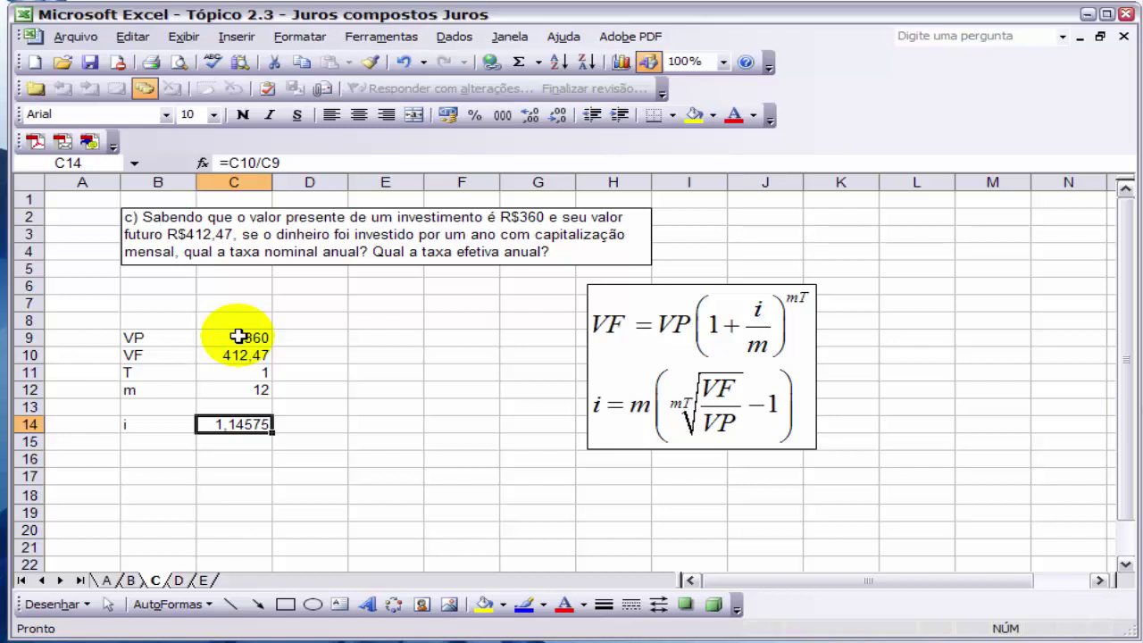
click(229, 164)
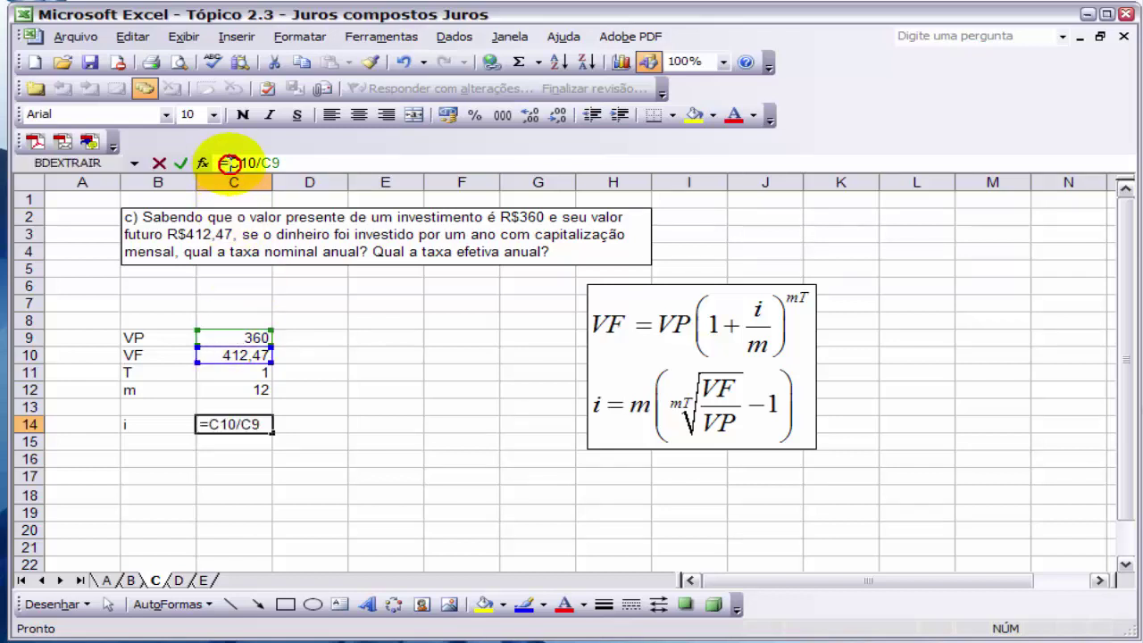
text(()
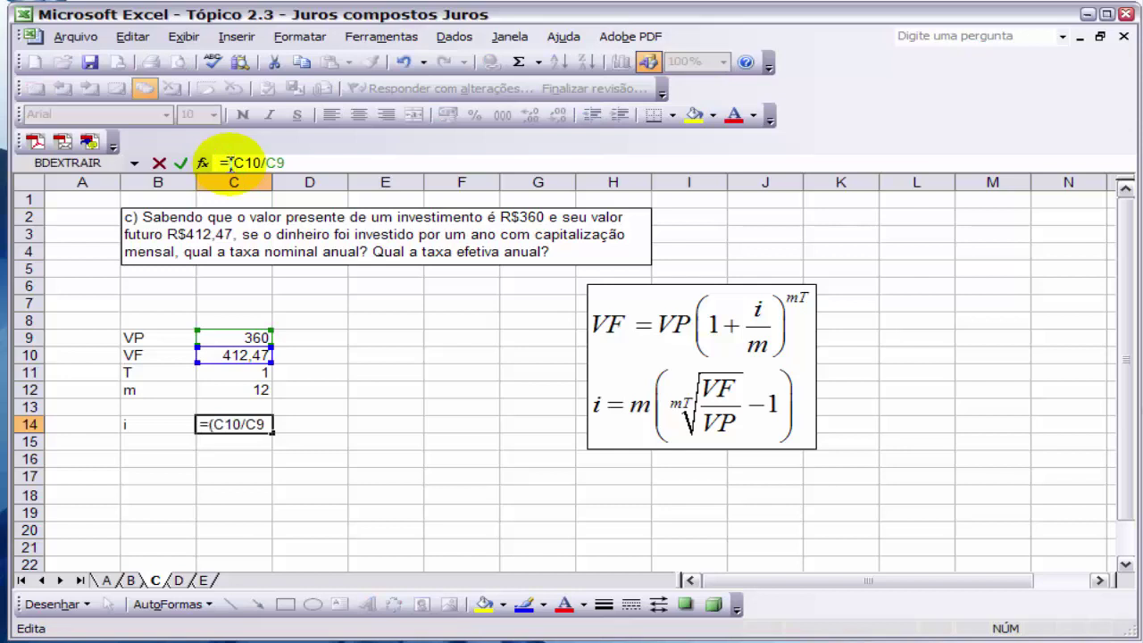
click(289, 163)
text()^()
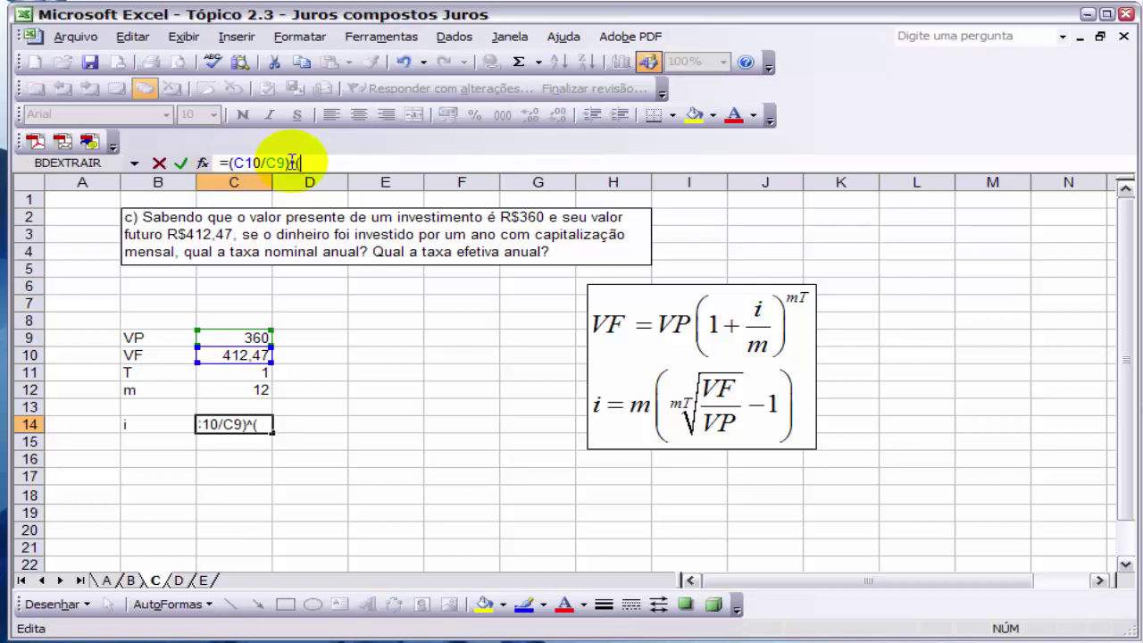
text(1/()
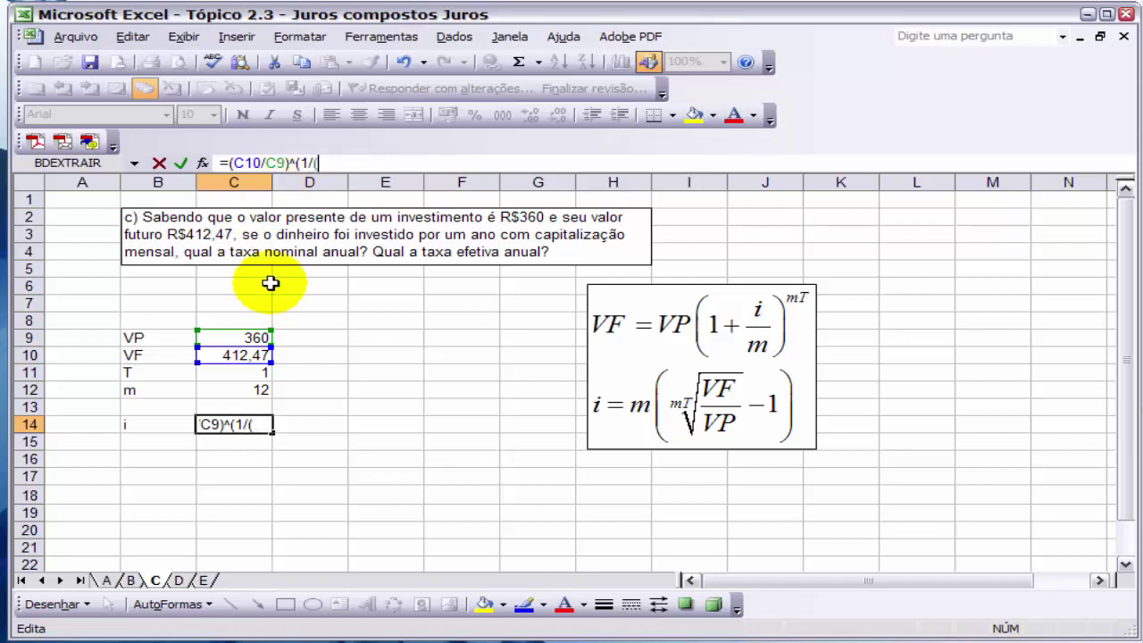
click(250, 390)
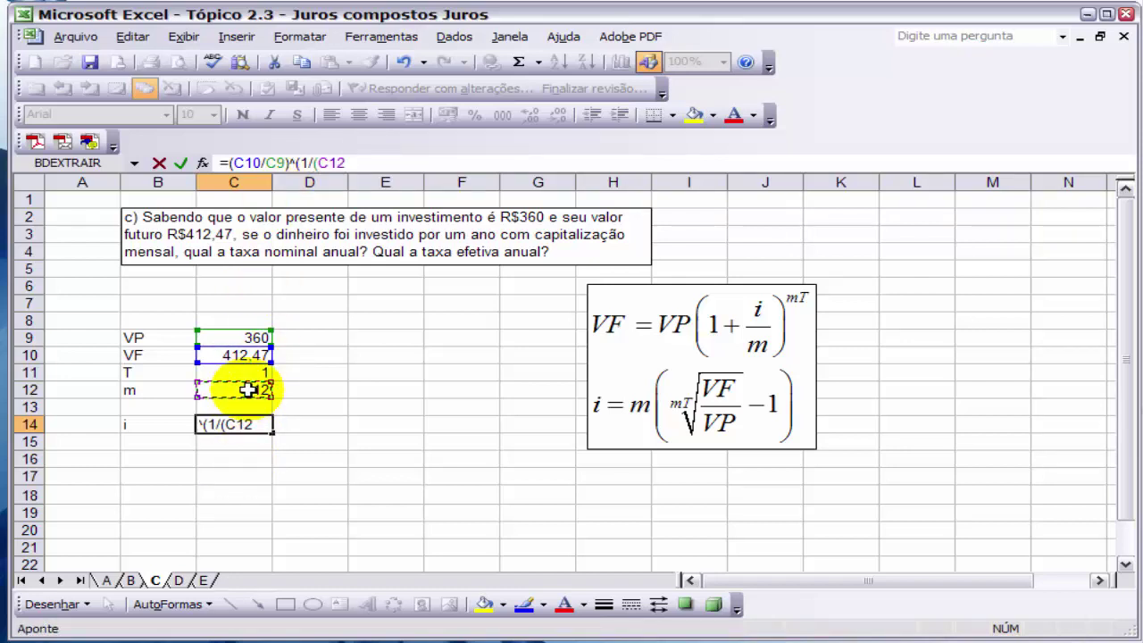
text(*)
click(246, 374)
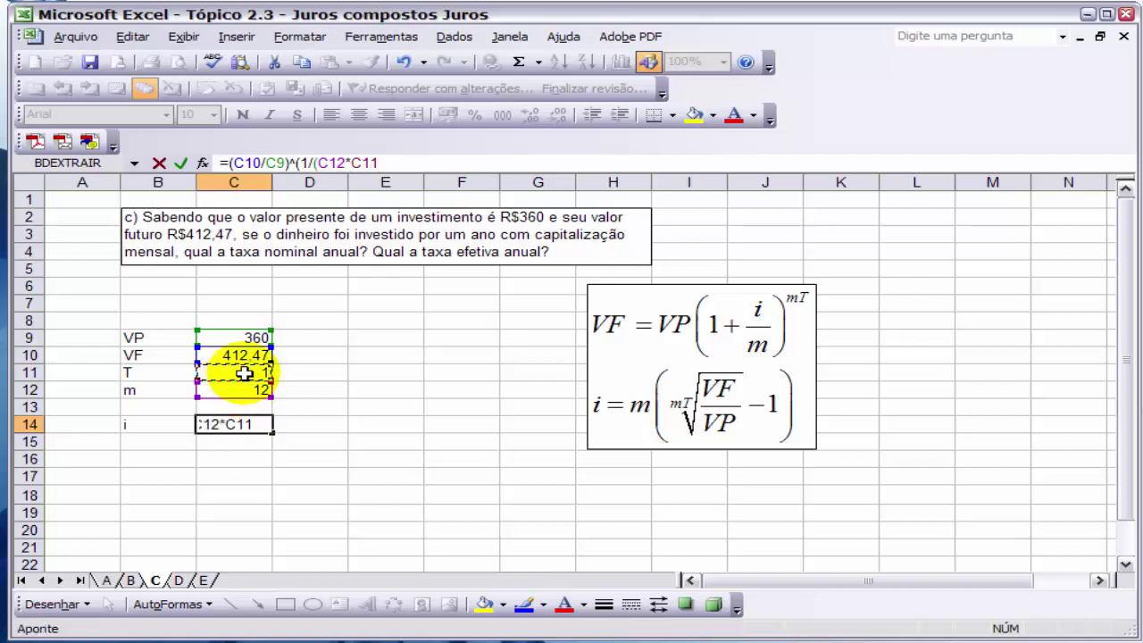
text())
text())
key(Return)
Append -1 to the end of the formula in C14
key(Up)
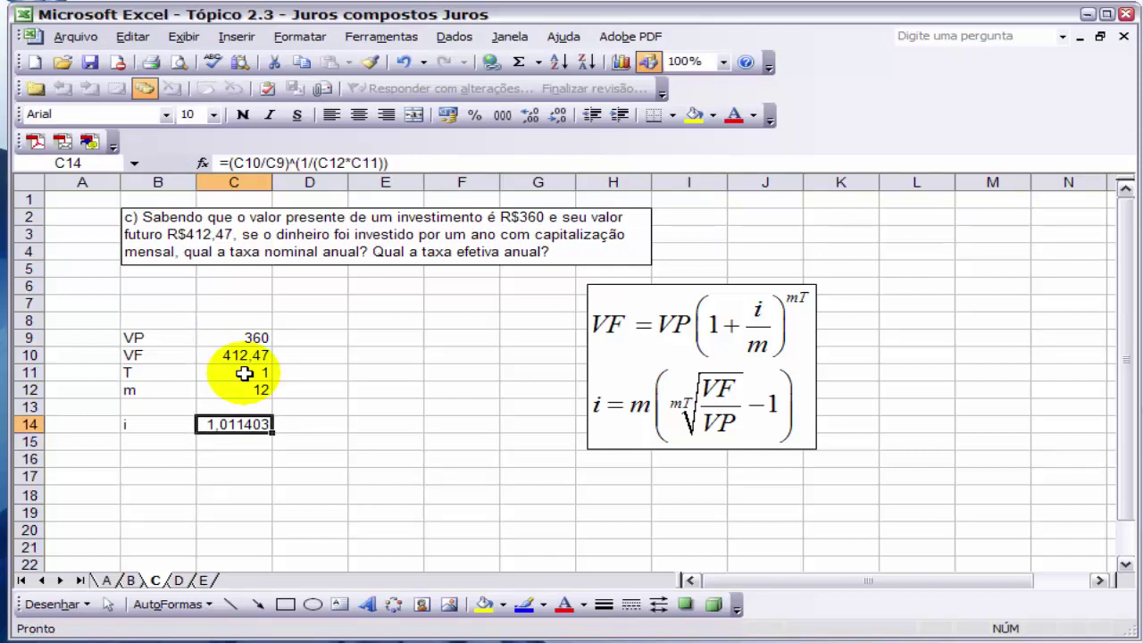
click(397, 164)
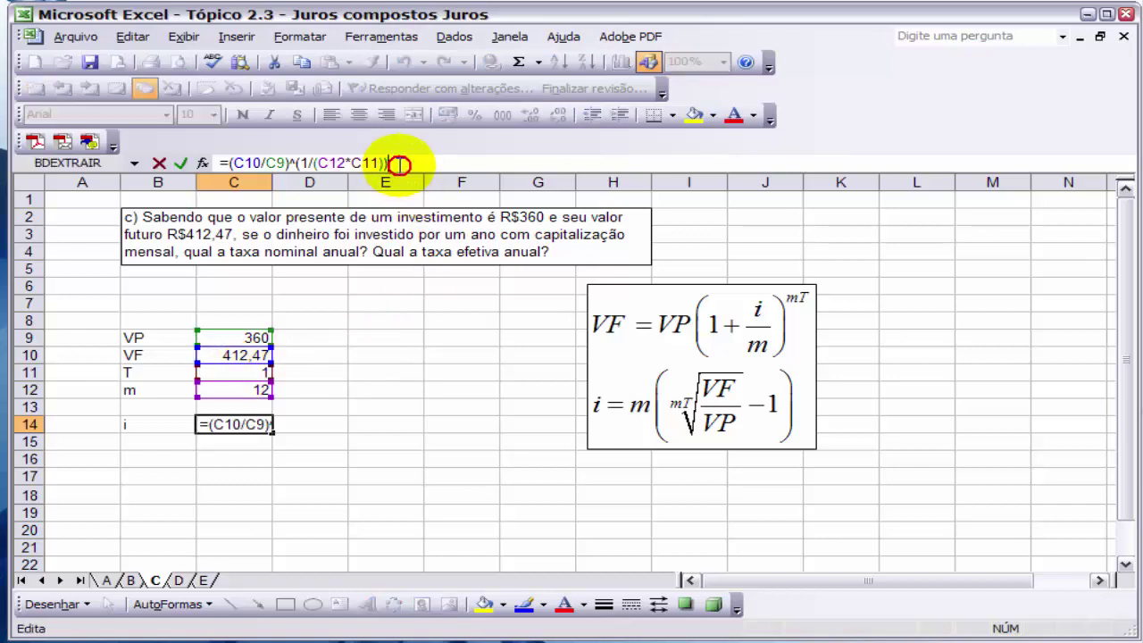
text(-1)
key(Return)
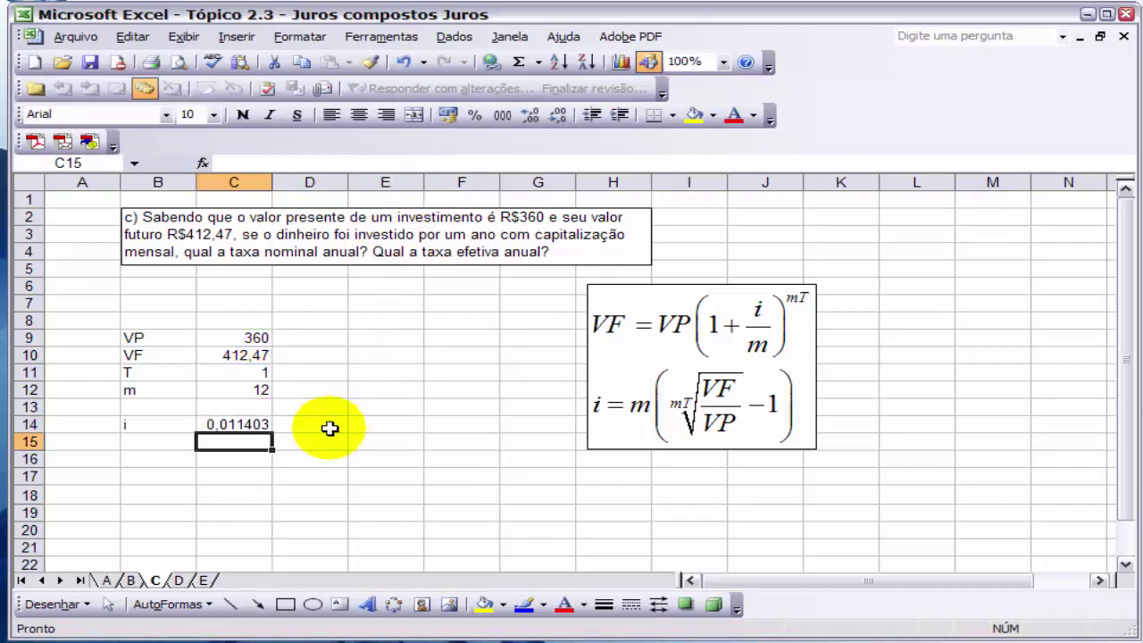
Wrap the formula in C14 in parentheses and multiply it by 12, so it reads =((C10/C9)^(1/(C12*C11))-1)*12
click(257, 424)
click(227, 164)
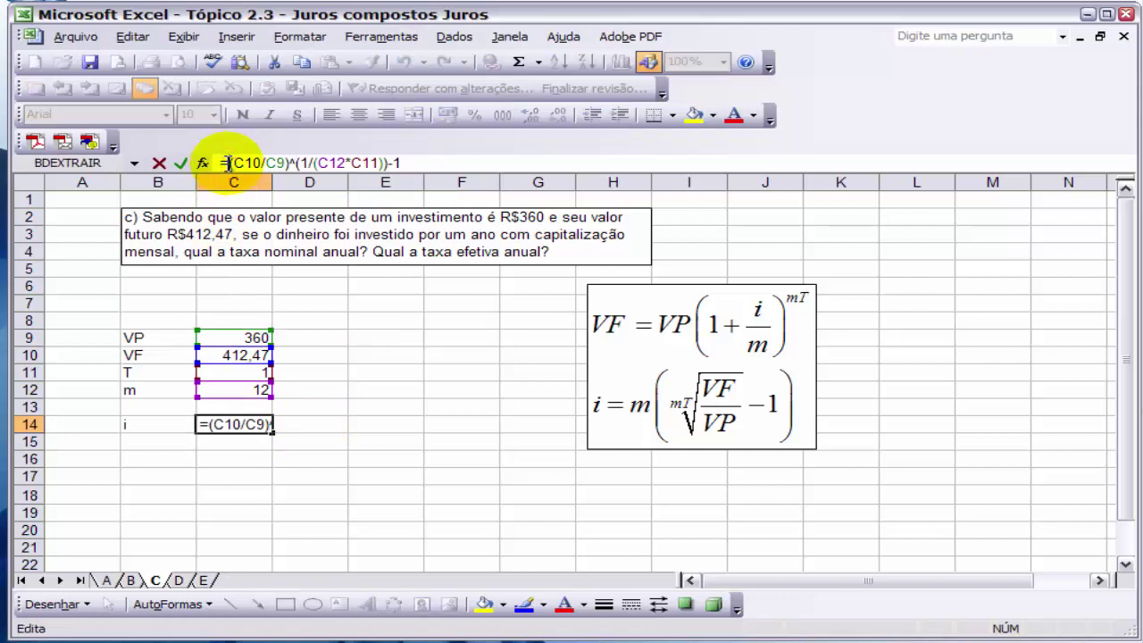
text(()
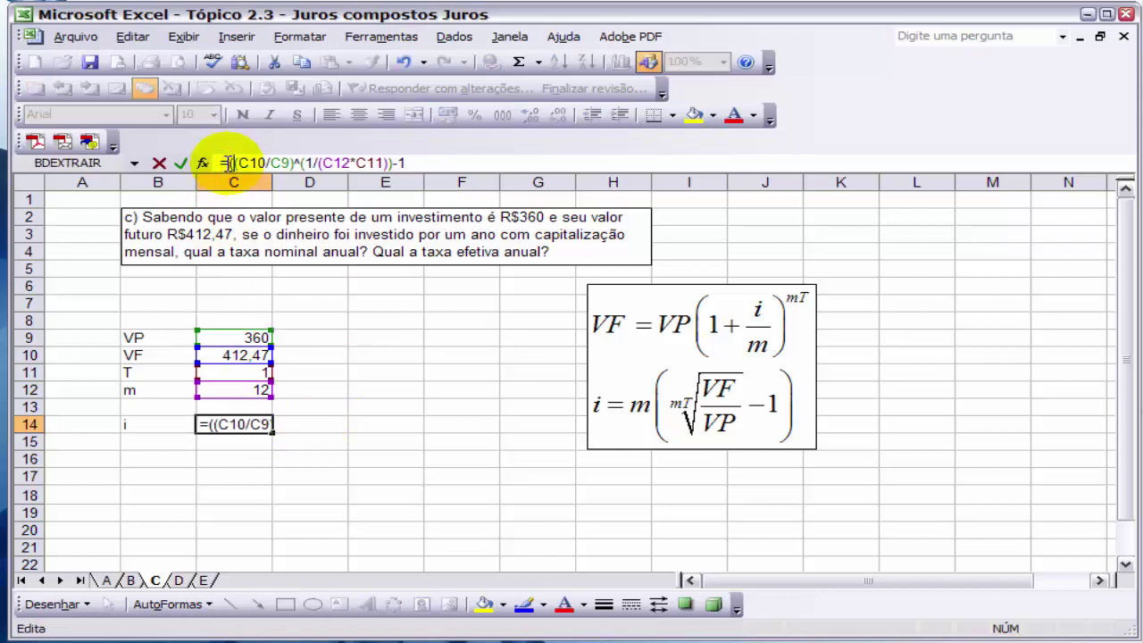
click(434, 161)
text()*12)
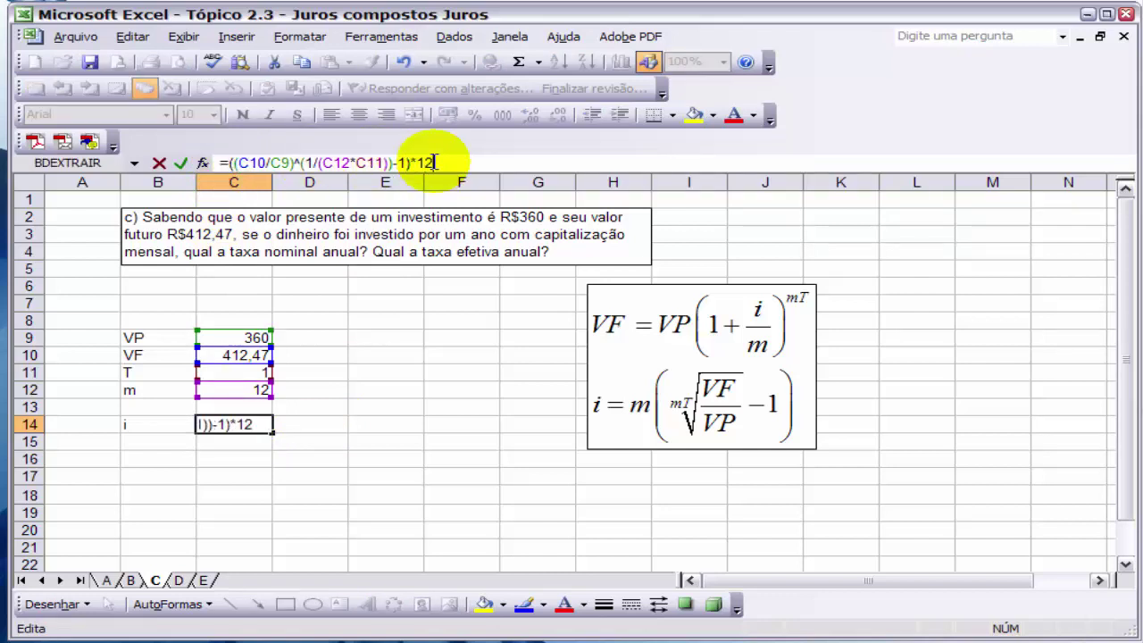
key(Return)
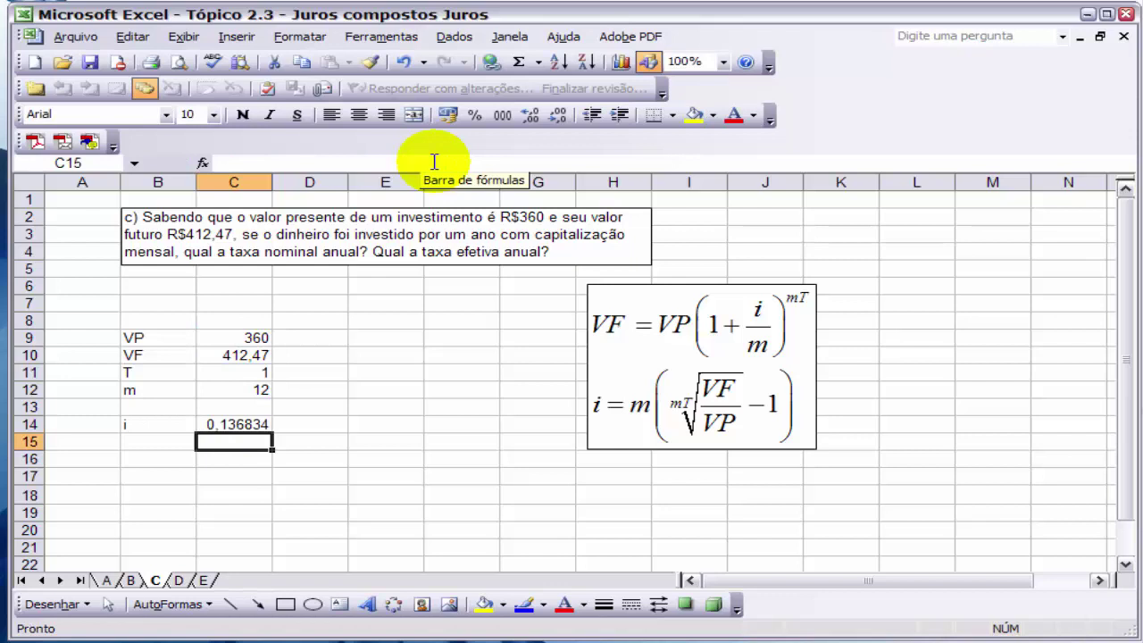
Format the nominal rate in C14 as a percentage with two decimal places
click(234, 423)
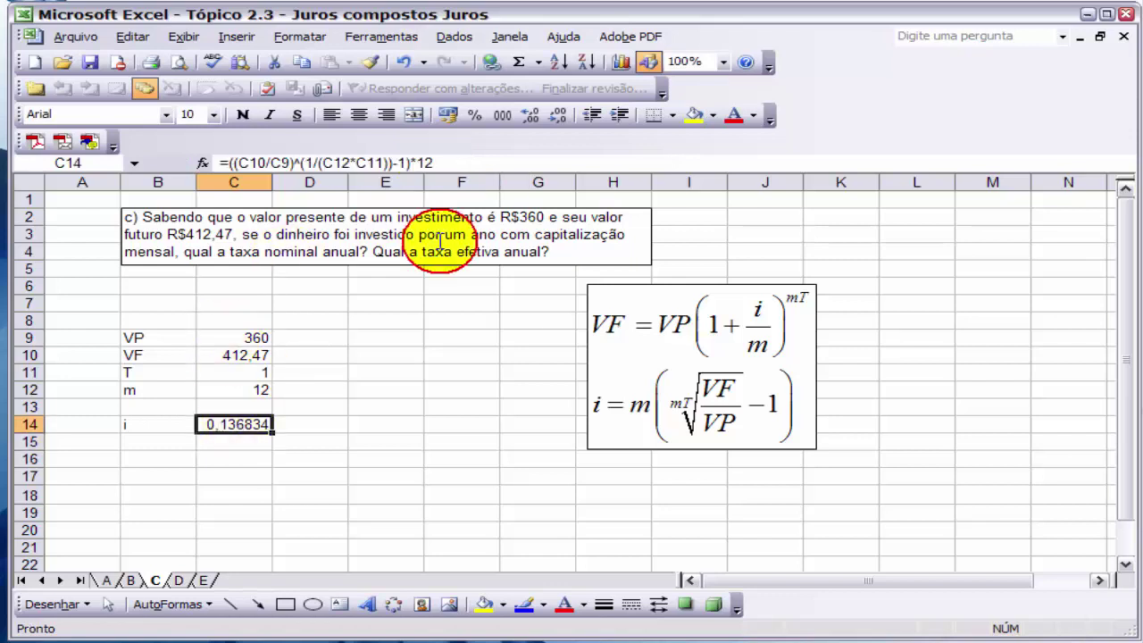
click(474, 115)
click(530, 115)
click(529, 114)
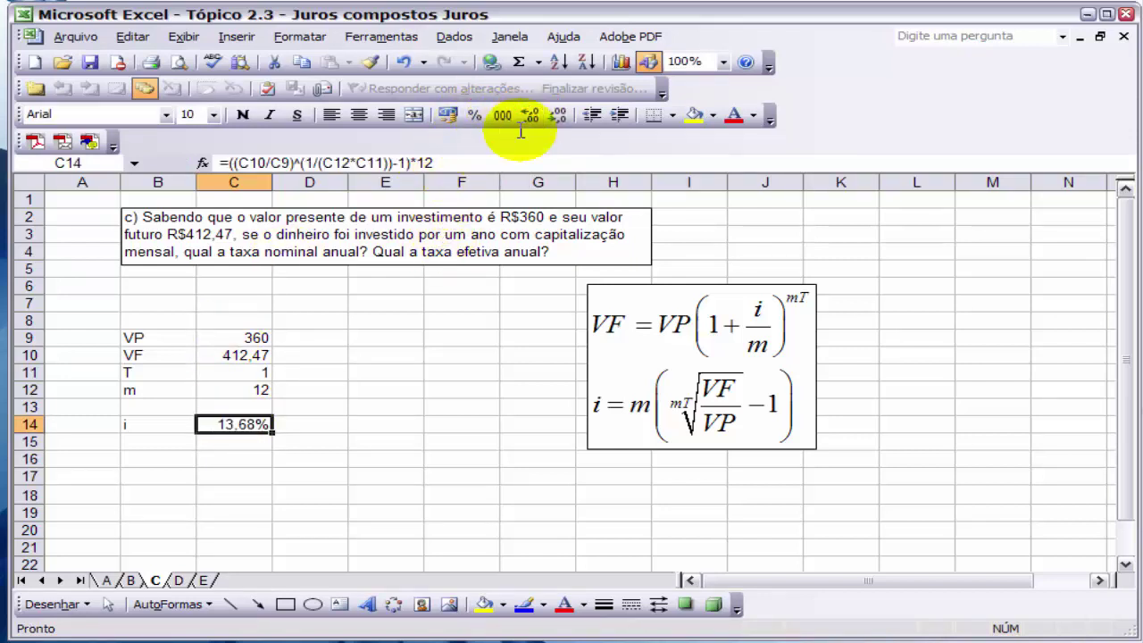
Label B15 as i* for the effective annual rate
click(148, 442)
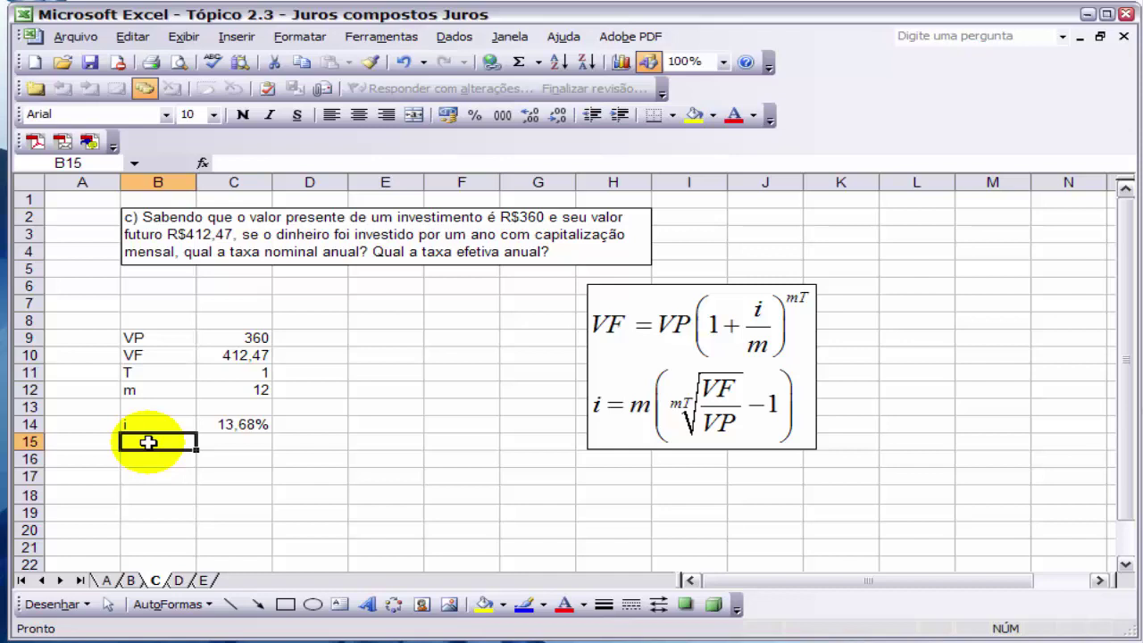
text(i*)
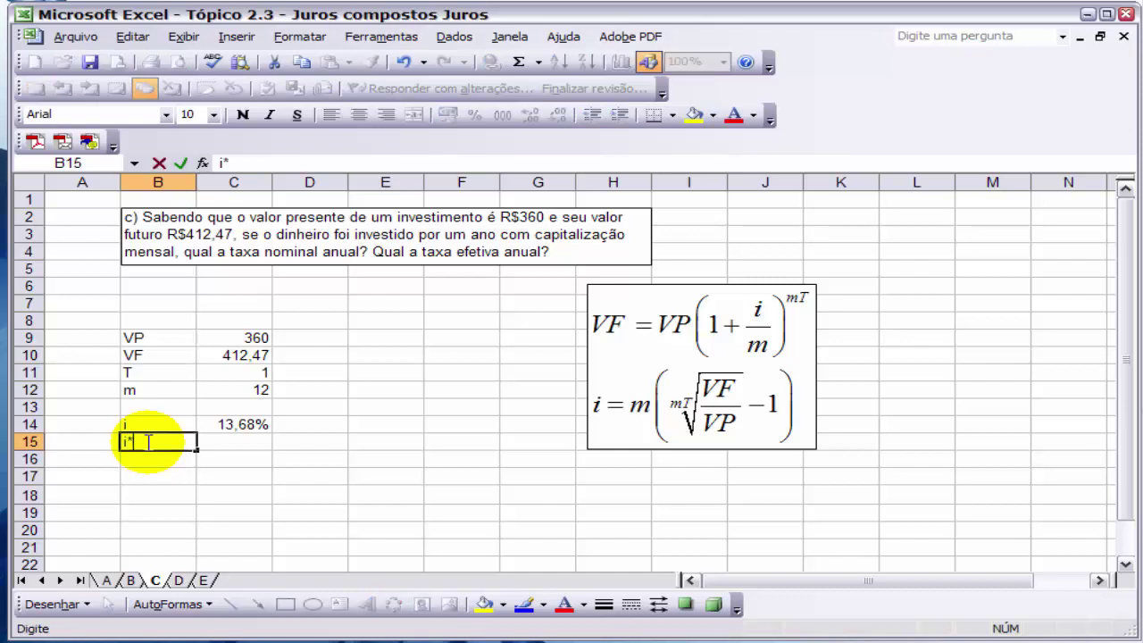
key(Tab)
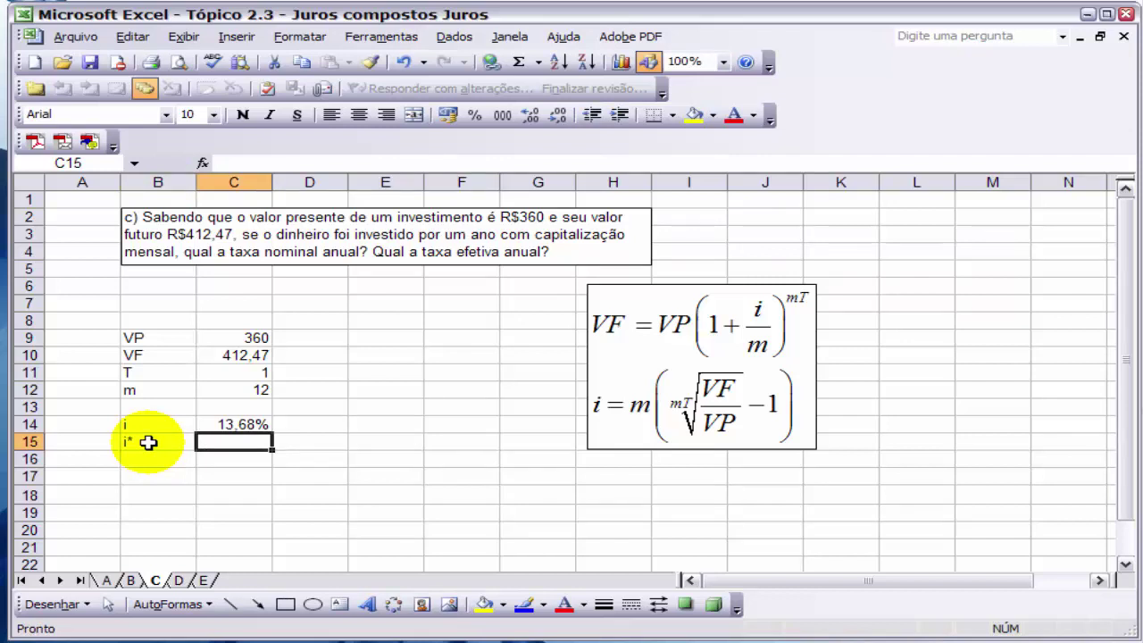
Move the formula box to the right of the exercise text and place a copy of it beside the data table
click(651, 286)
drag(651, 285, 746, 228)
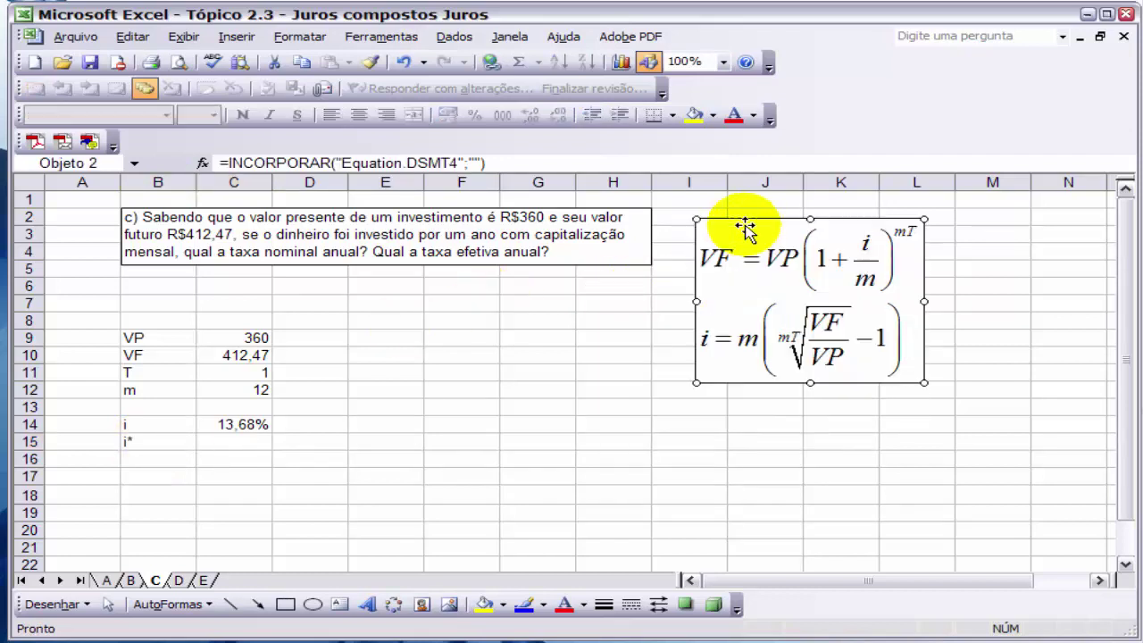
key(ctrl+c)
click(567, 332)
key(ctrl+v)
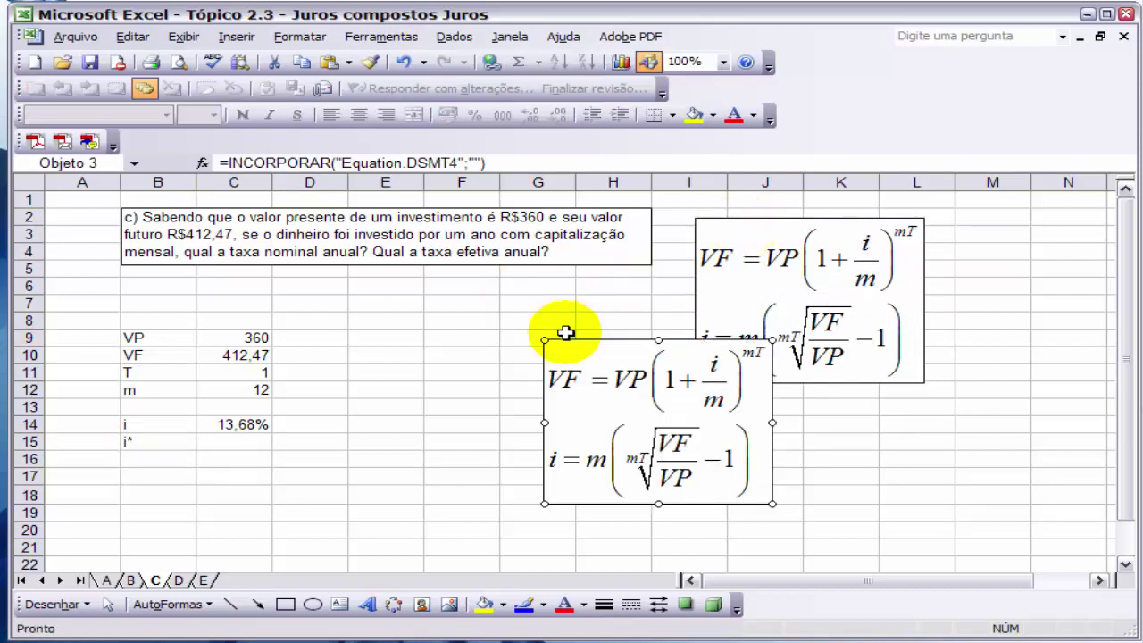
drag(576, 349, 69, 362)
In the copied equation, remove the VF line and the factor m before the parentheses, and change i to i*
double_click(454, 333)
key(Delete)
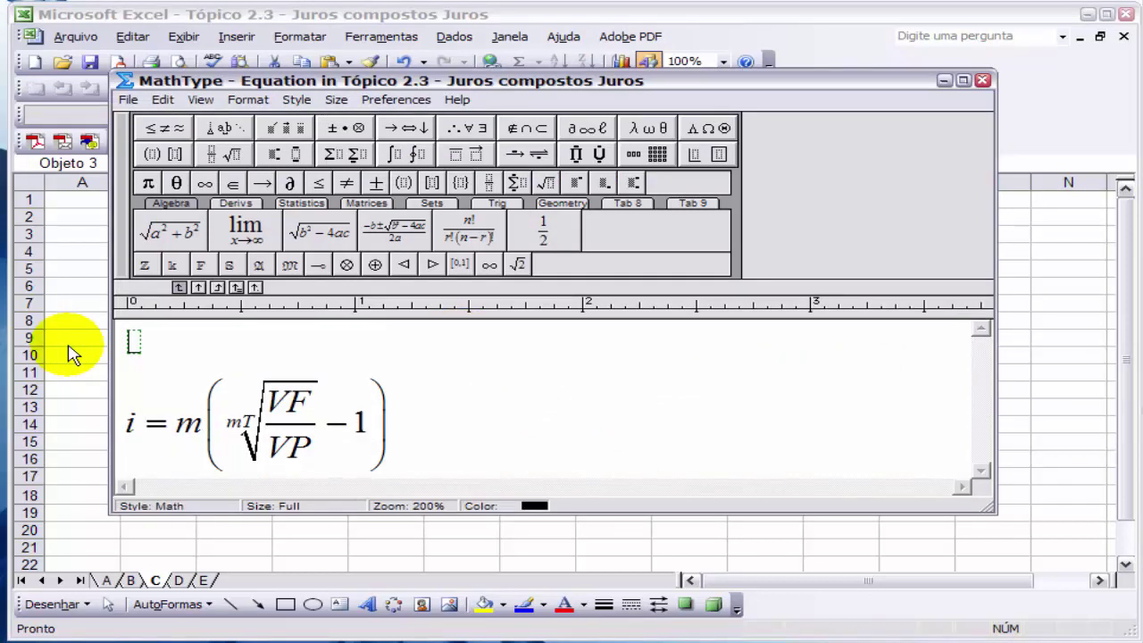
key(Delete)
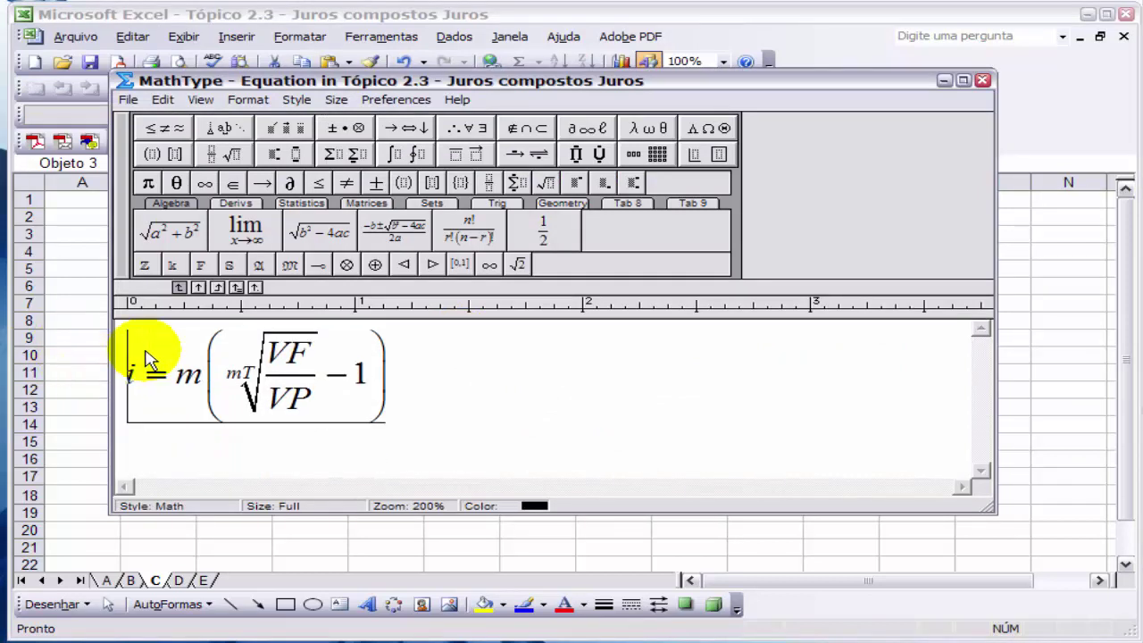
double_click(194, 387)
key(Delete)
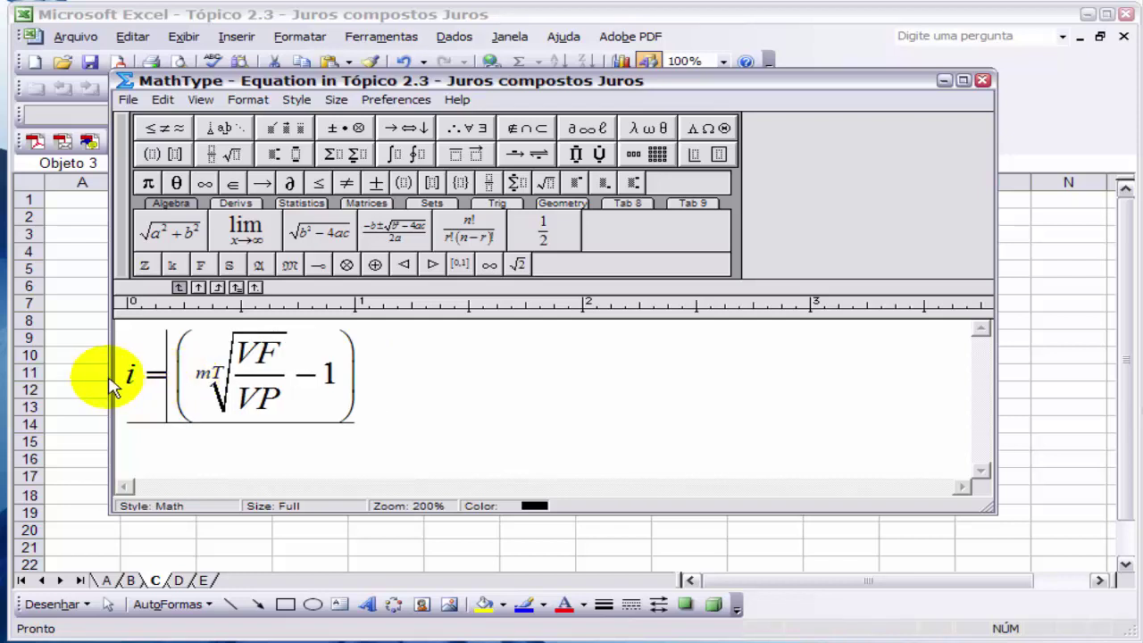
click(150, 377)
text(*)
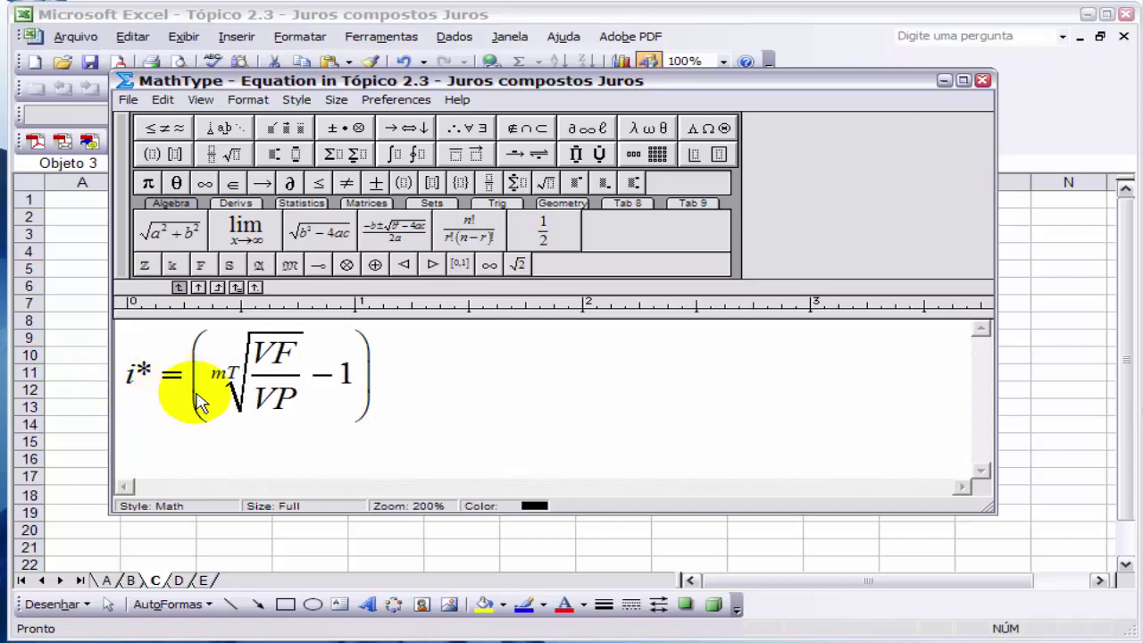
Replace the expression after the equals sign with parentheses containing 1 plus the fraction i over m
drag(191, 384, 303, 404)
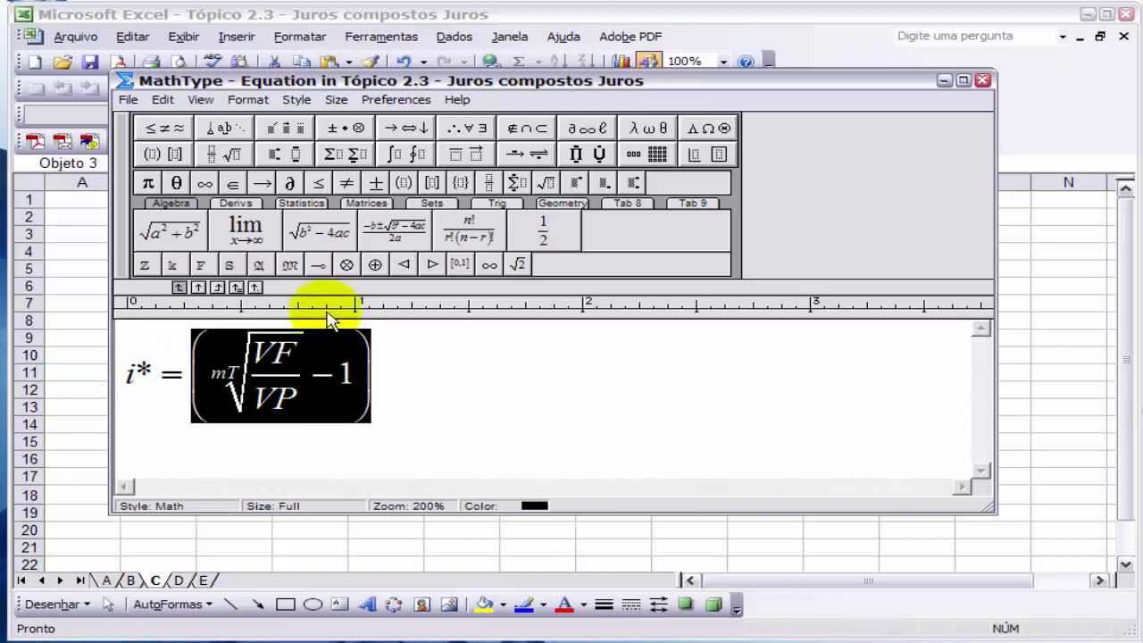
key(Delete)
click(183, 161)
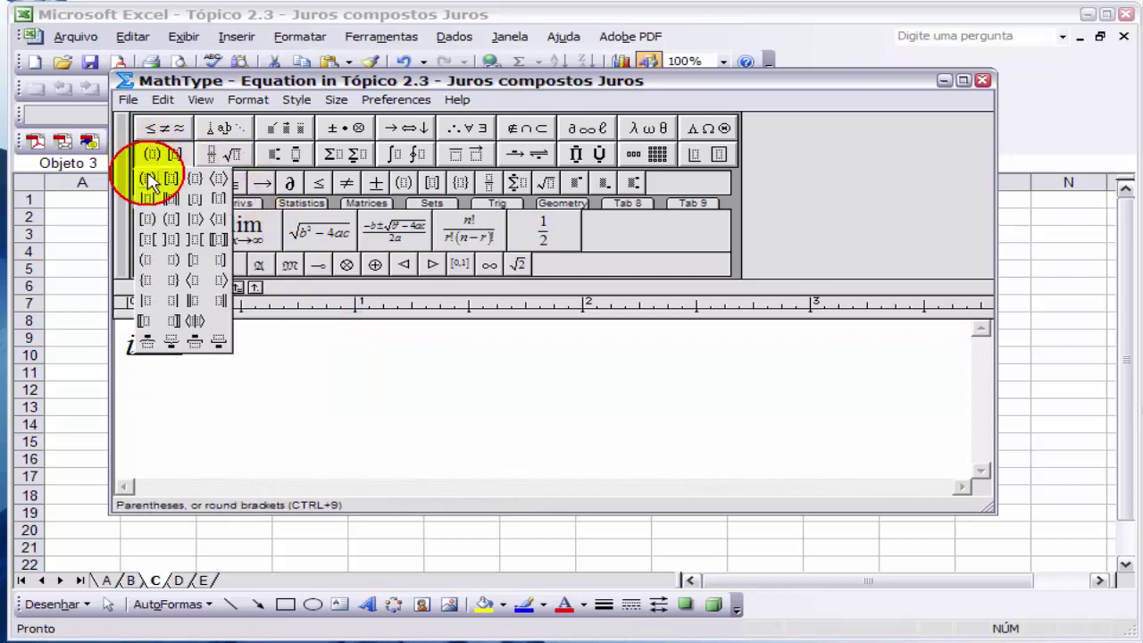
click(134, 175)
text(1+)
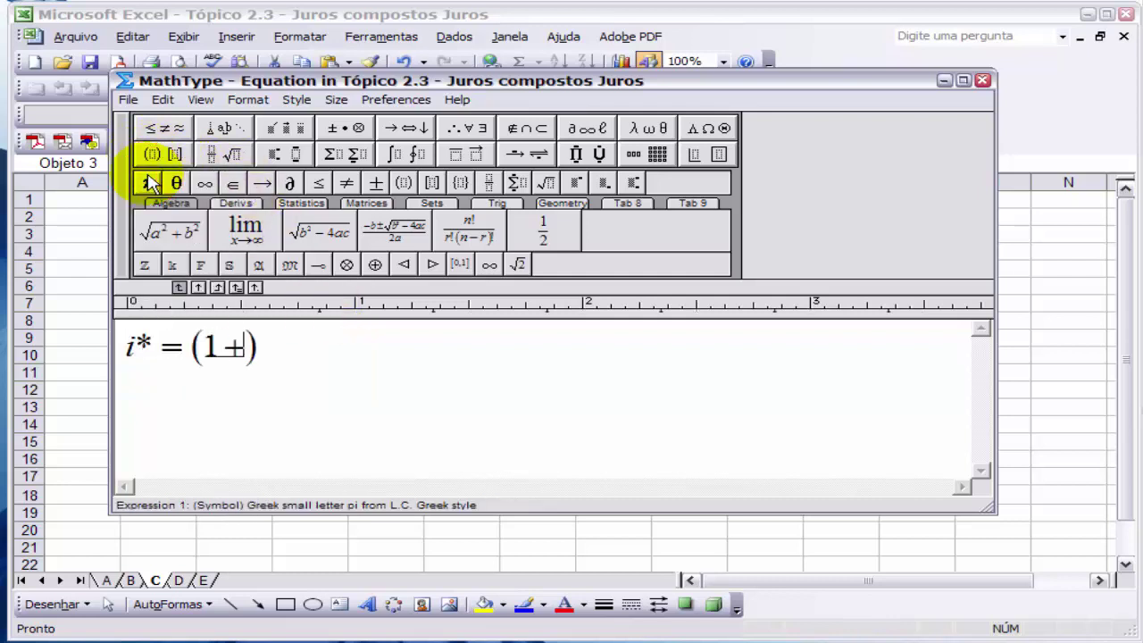
click(207, 154)
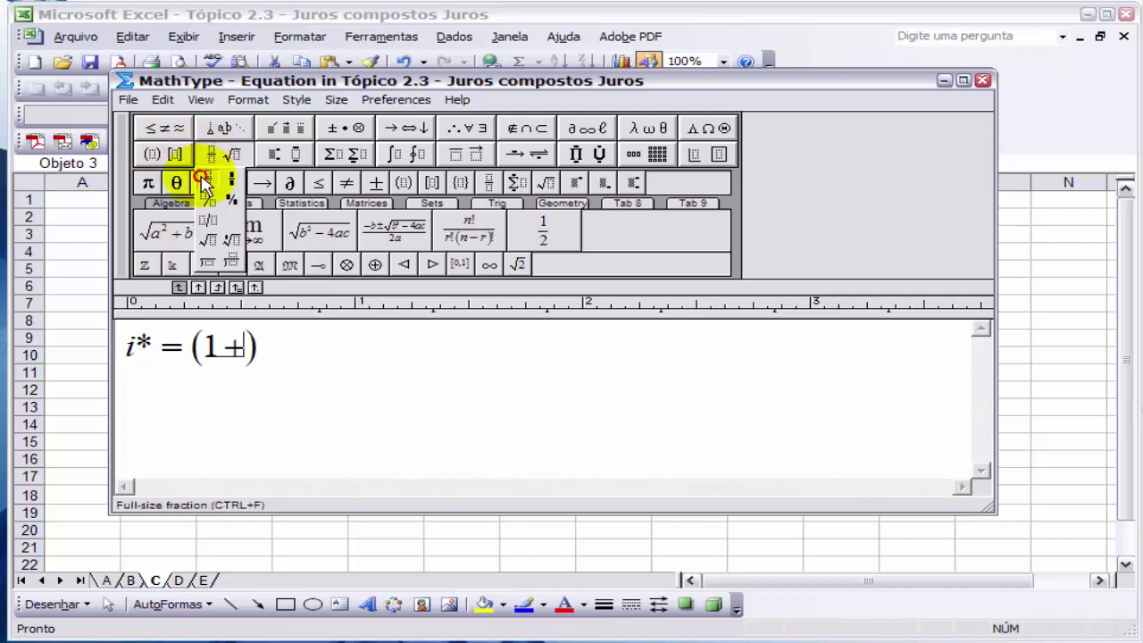
click(203, 179)
text(i/)
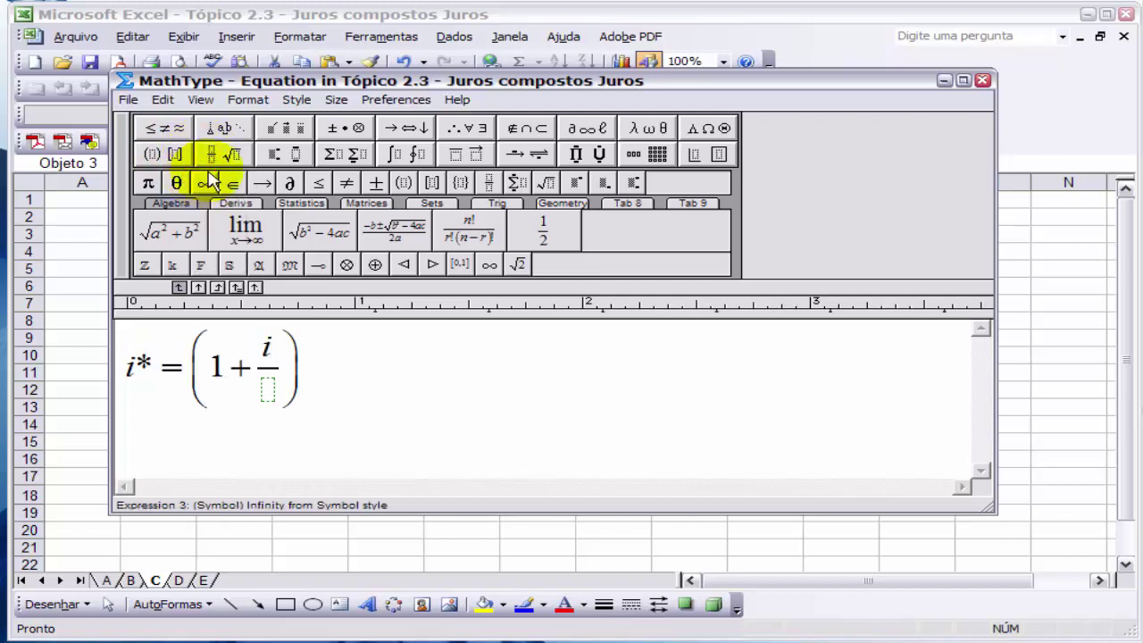
text(m)
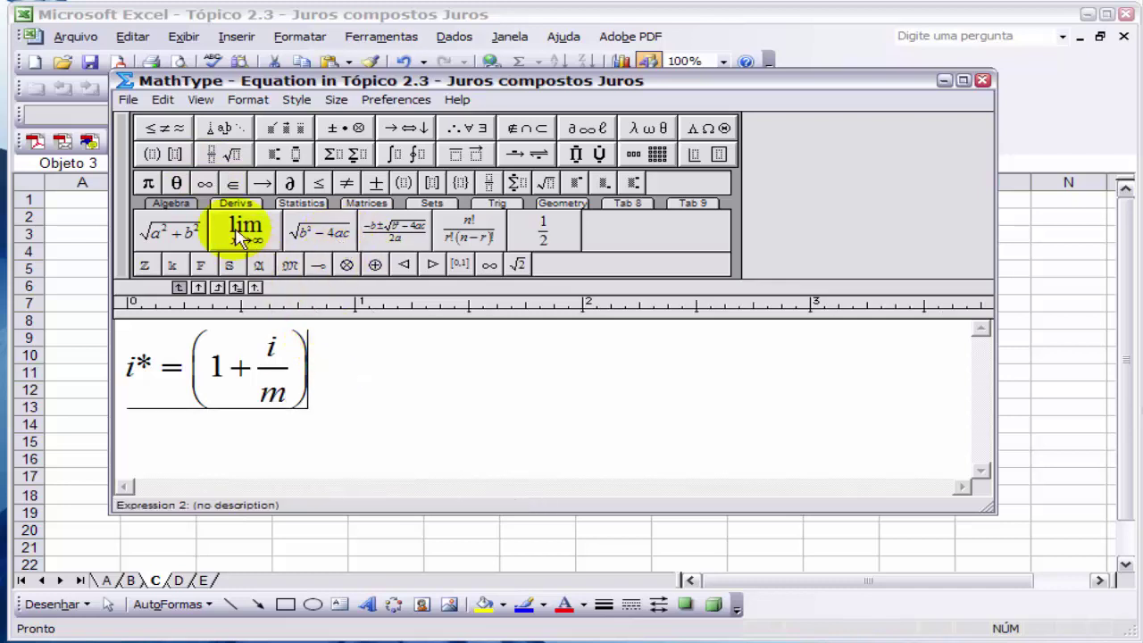
Raise the parentheses to the exponent m and place the finished equation, reduced in size, below the first formula box
click(268, 154)
click(268, 170)
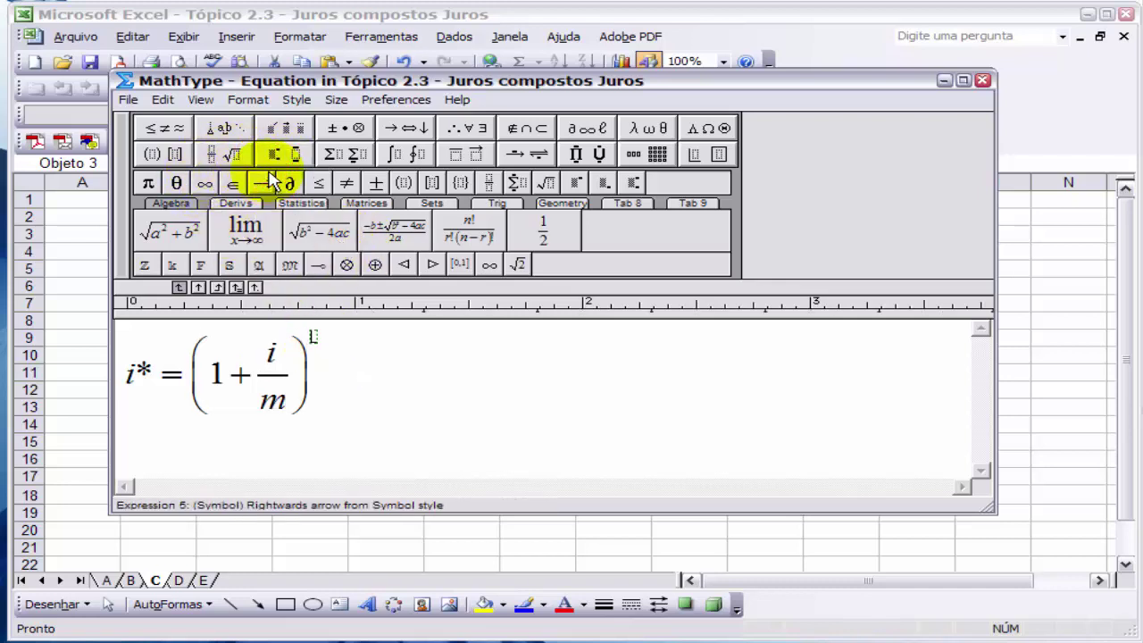
text(m)
click(982, 80)
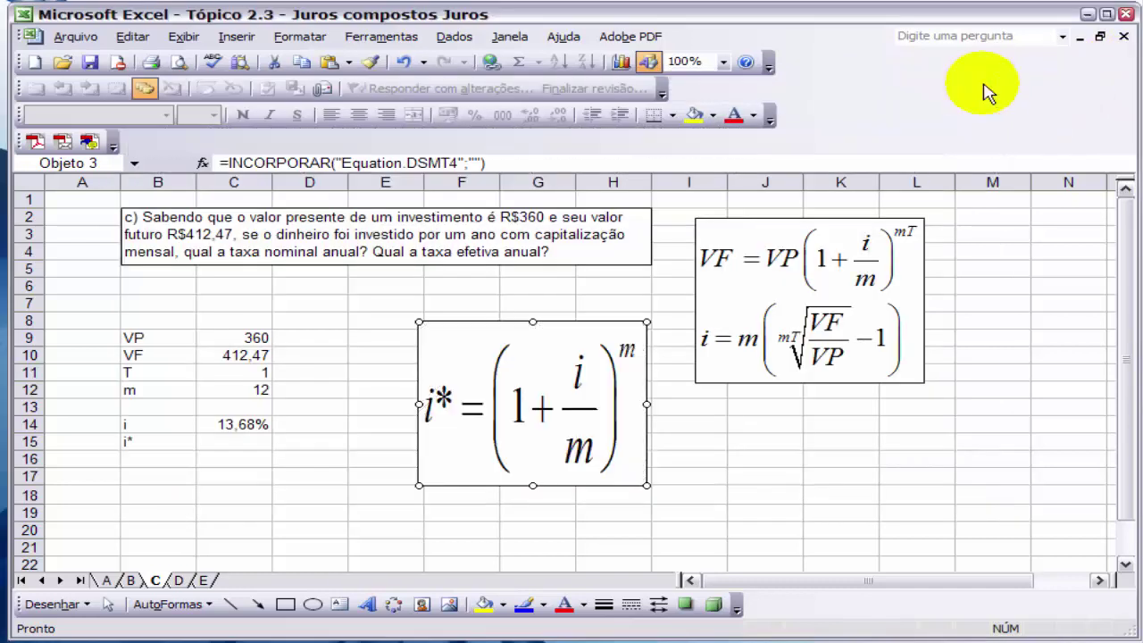
drag(648, 482, 874, 460)
Enter the formula =(1+C14/C12)^C12 in C15
click(230, 441)
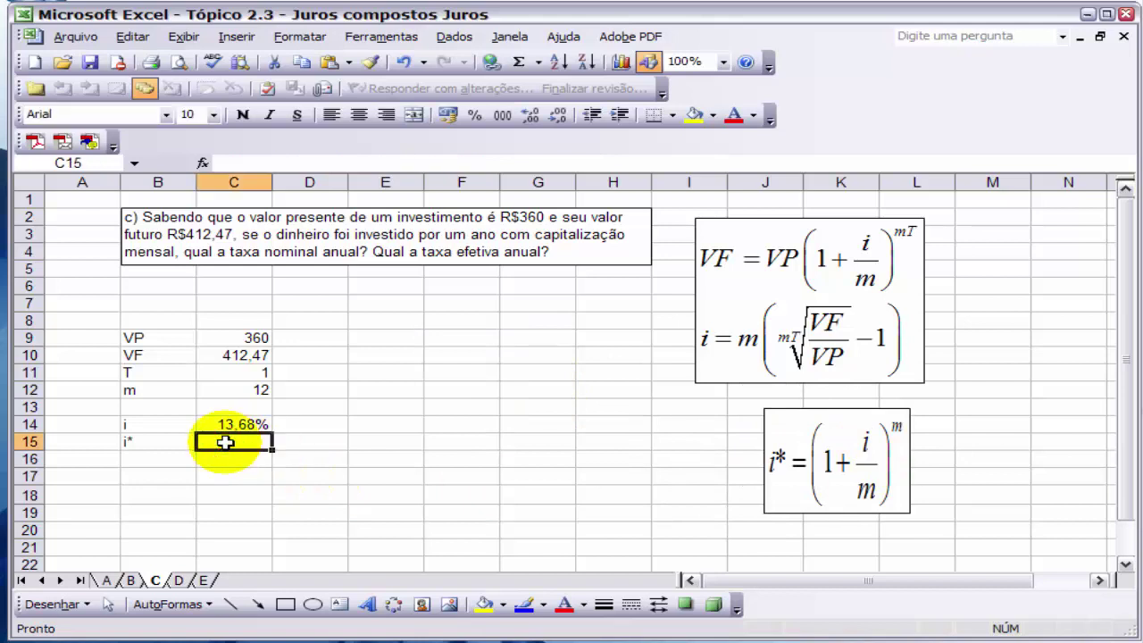
text(=)
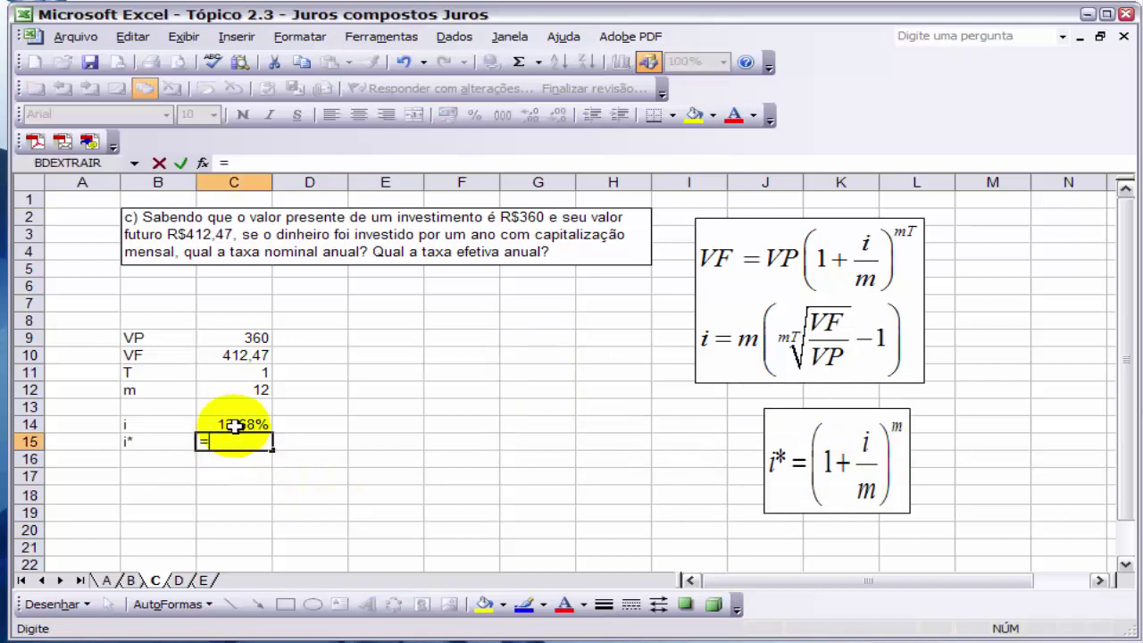
text((1+)
click(234, 426)
text(/)
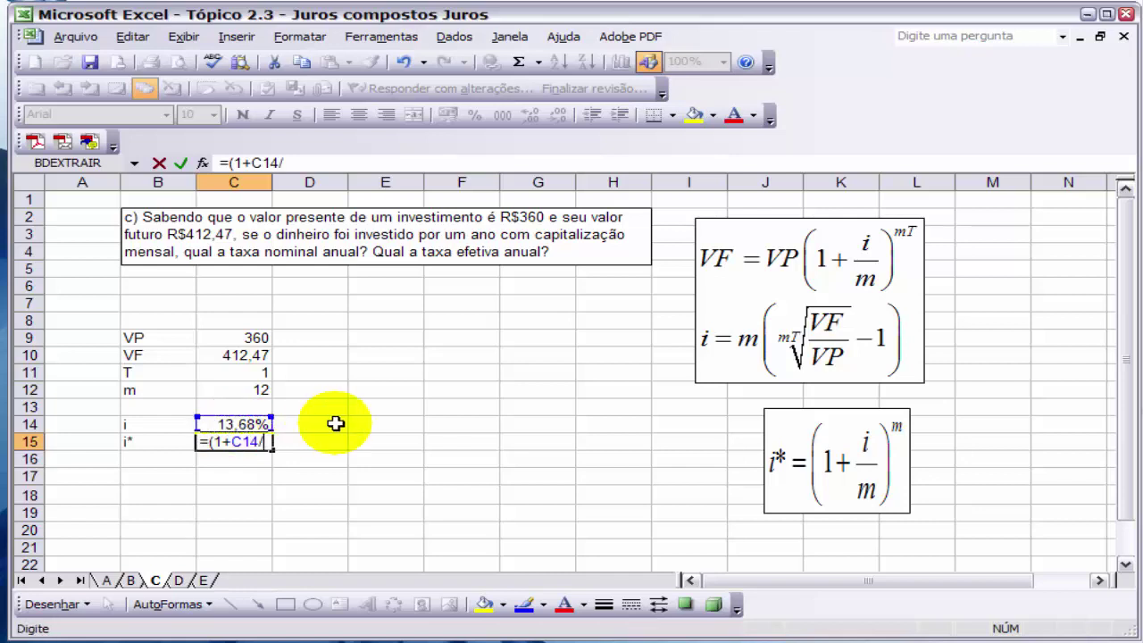
click(243, 390)
text()^)
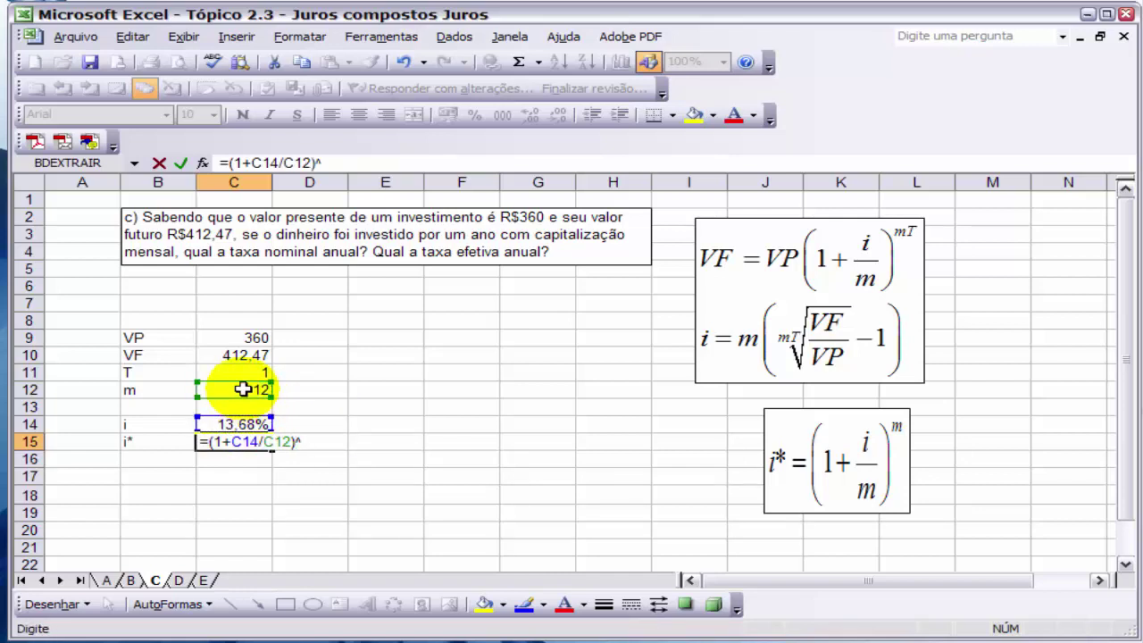
click(245, 391)
key(Return)
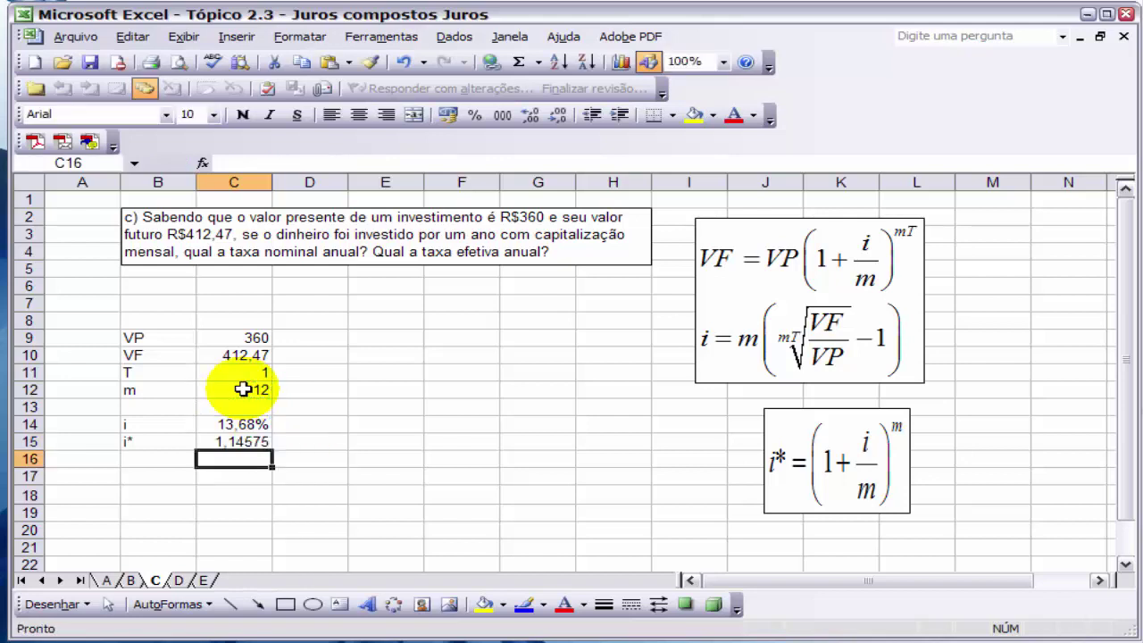
Append -1 to the formula in C15 so it reads =(1+C14/C12)^C12-1
click(241, 440)
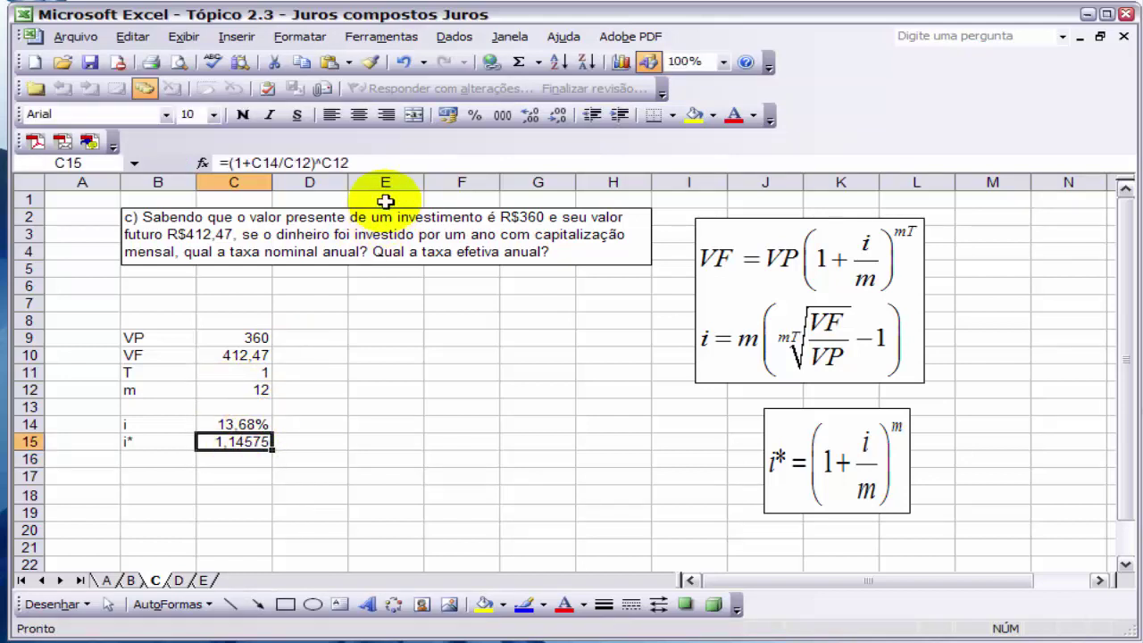
click(370, 164)
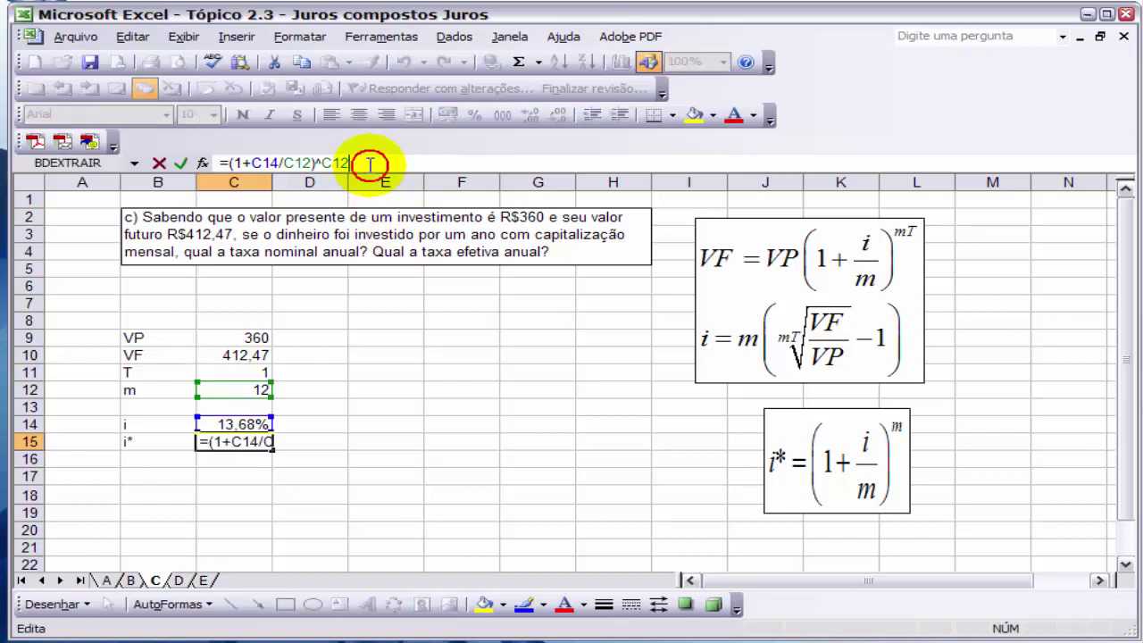
text(-1)
key(Return)
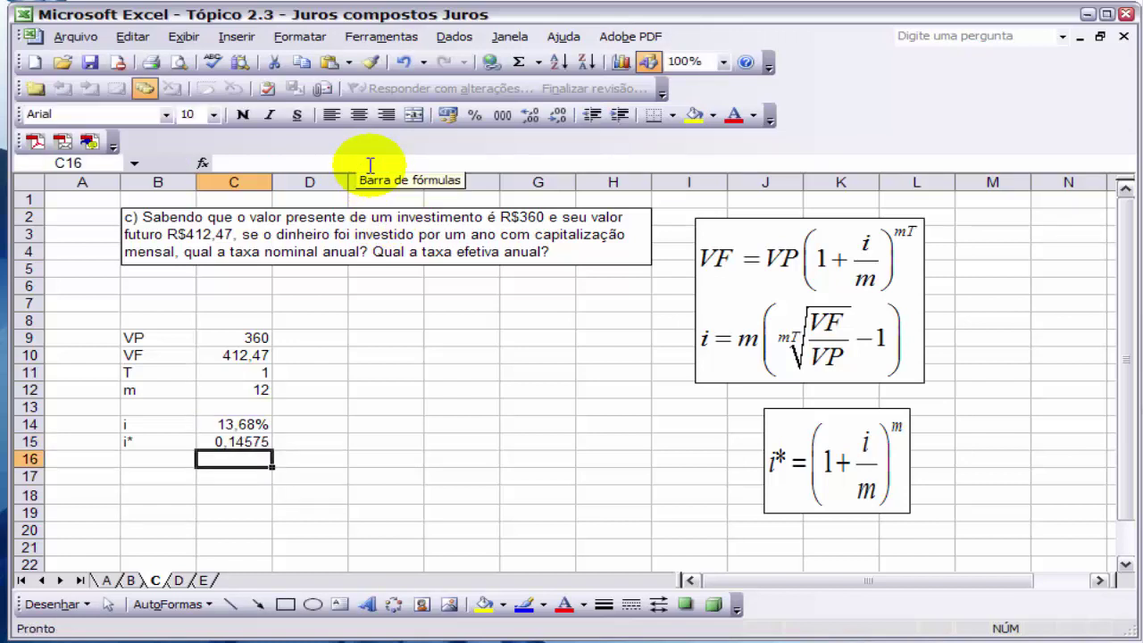
Copy the percentage format of C14 to the effective rate in C15
click(238, 424)
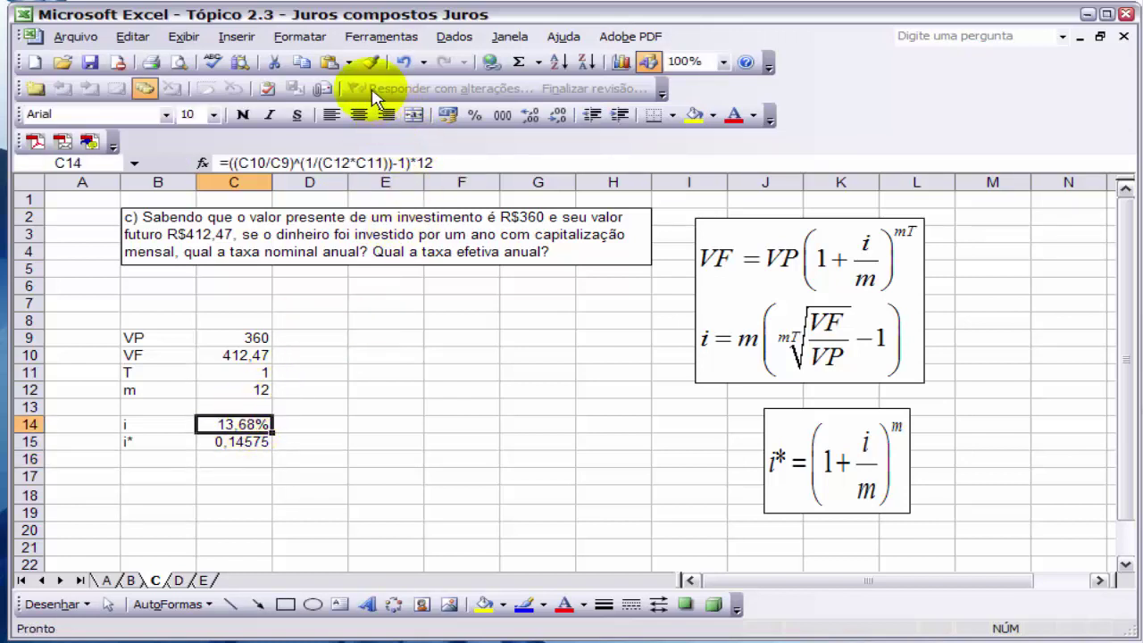
click(371, 63)
click(243, 443)
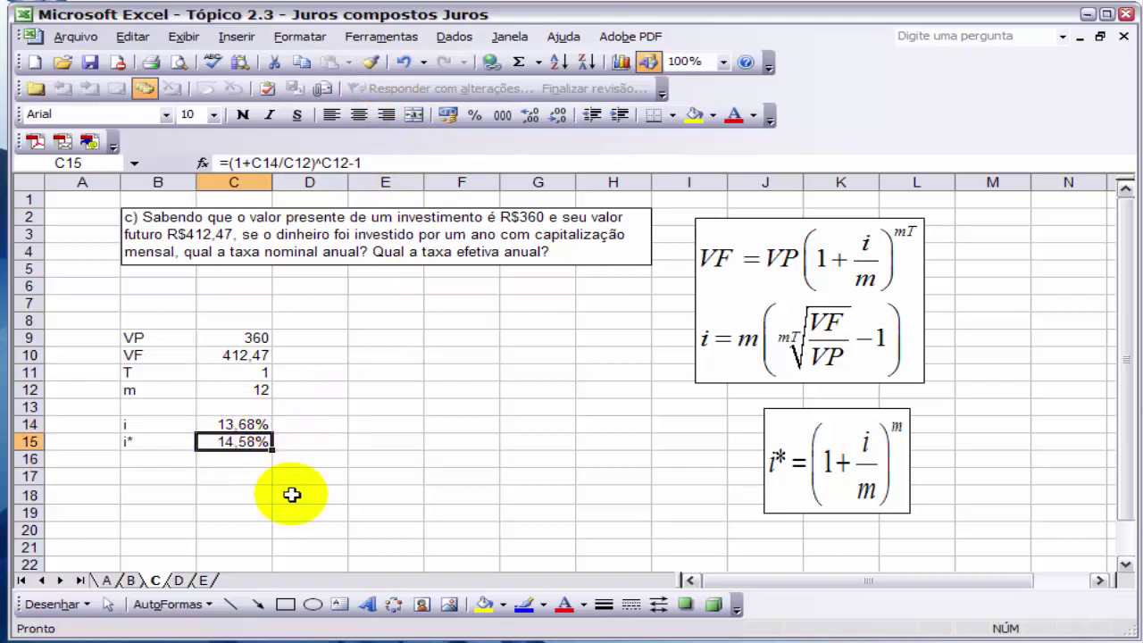
Append -1 after the exponent m in the i* equation object
double_click(848, 469)
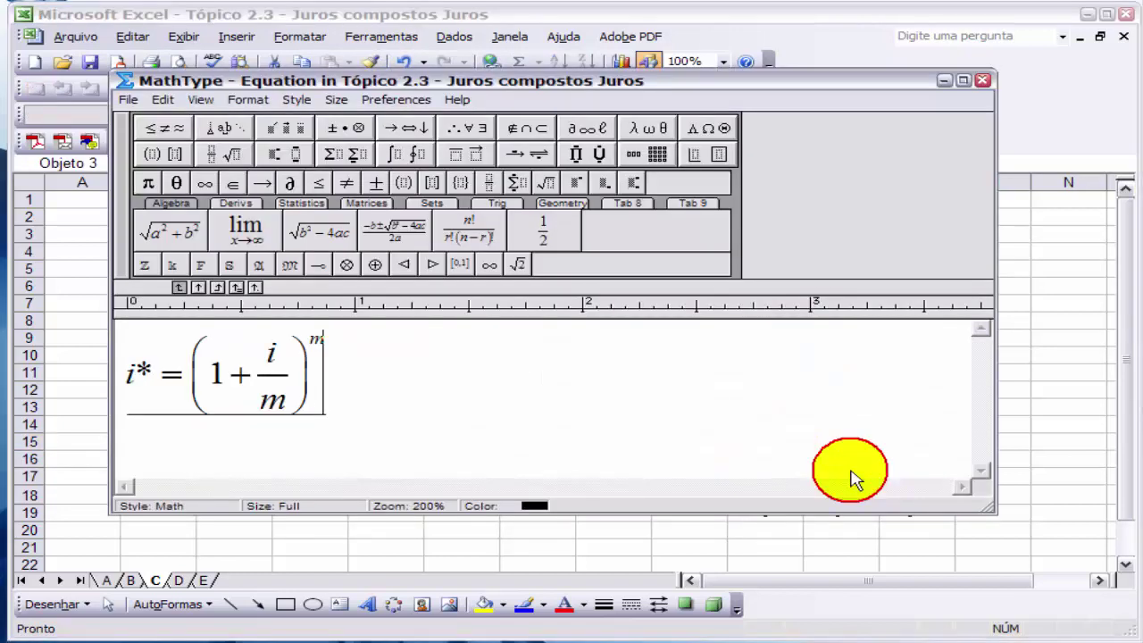
click(378, 382)
text(-1)
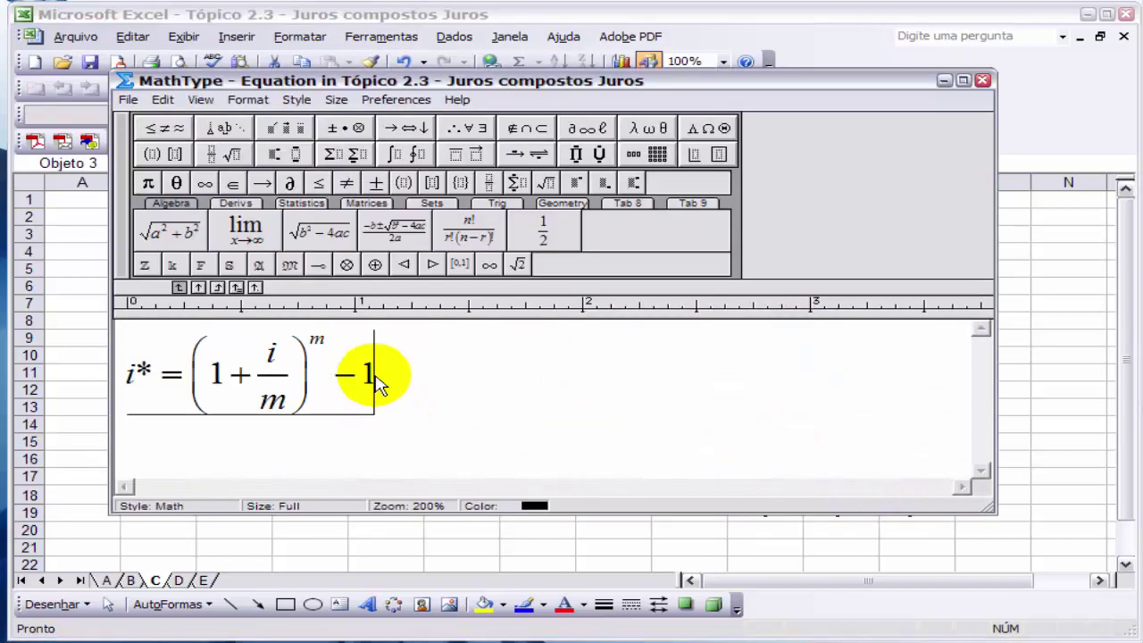
Close the equation editor and widen the i* equation object so its characters are no longer squeezed
click(984, 81)
click(554, 424)
click(881, 454)
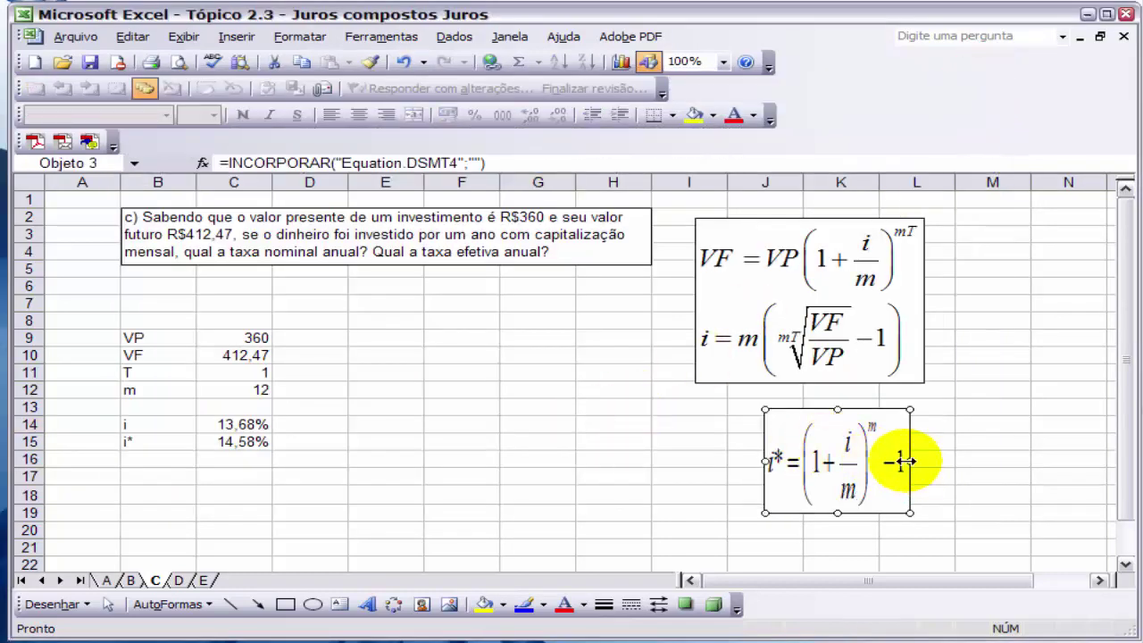
drag(911, 461, 946, 460)
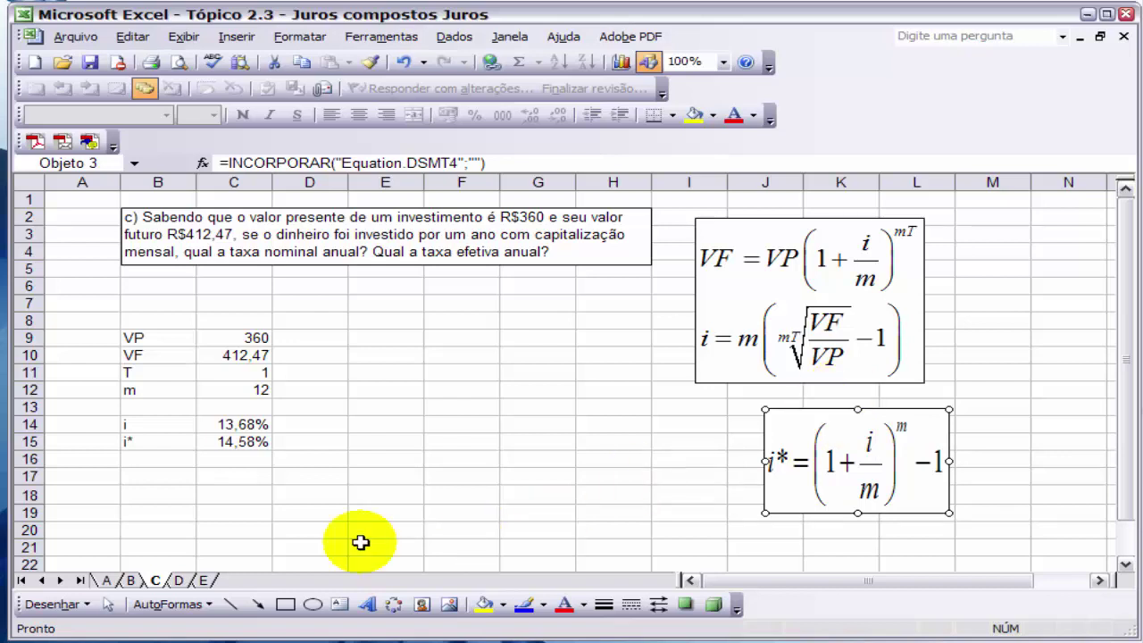
Enter the label VF in B17
click(253, 480)
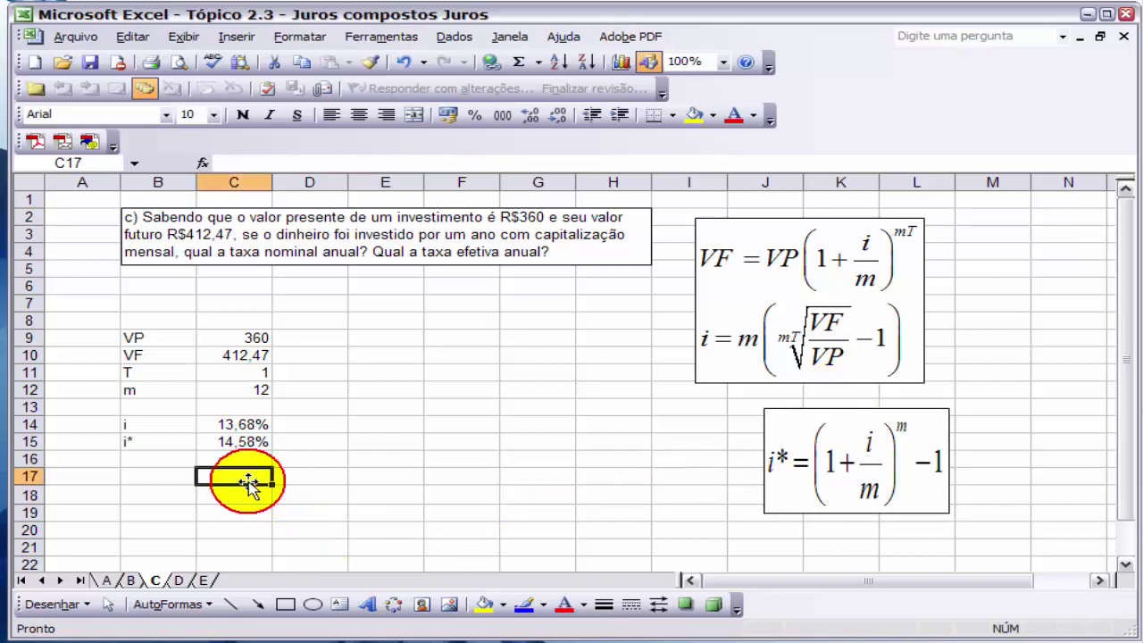
click(168, 475)
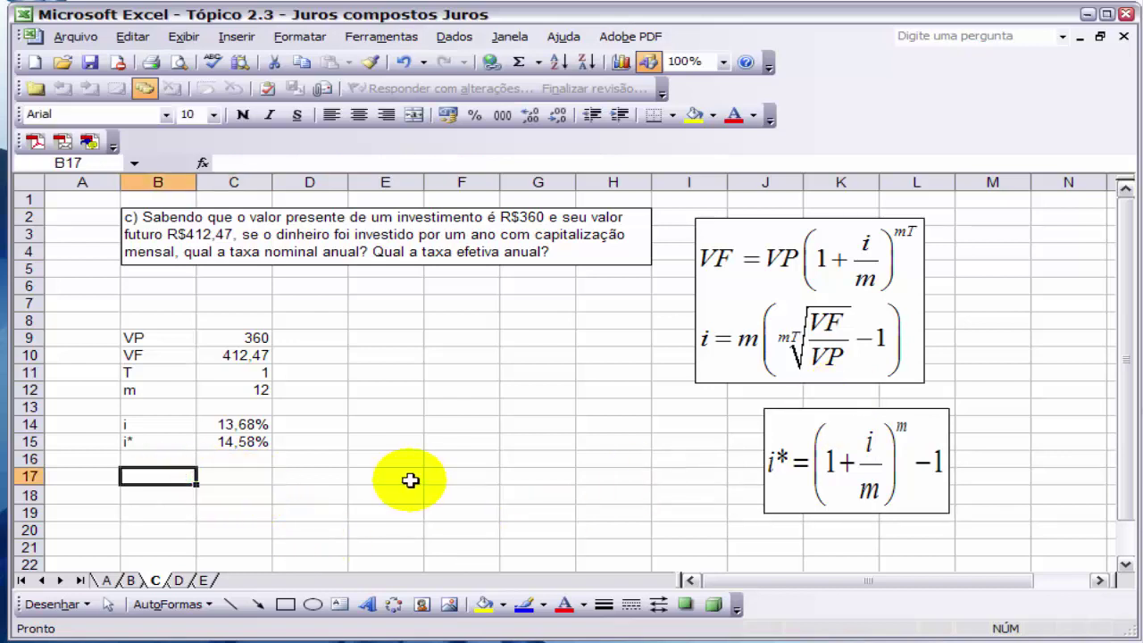
text(VF)
key(Tab)
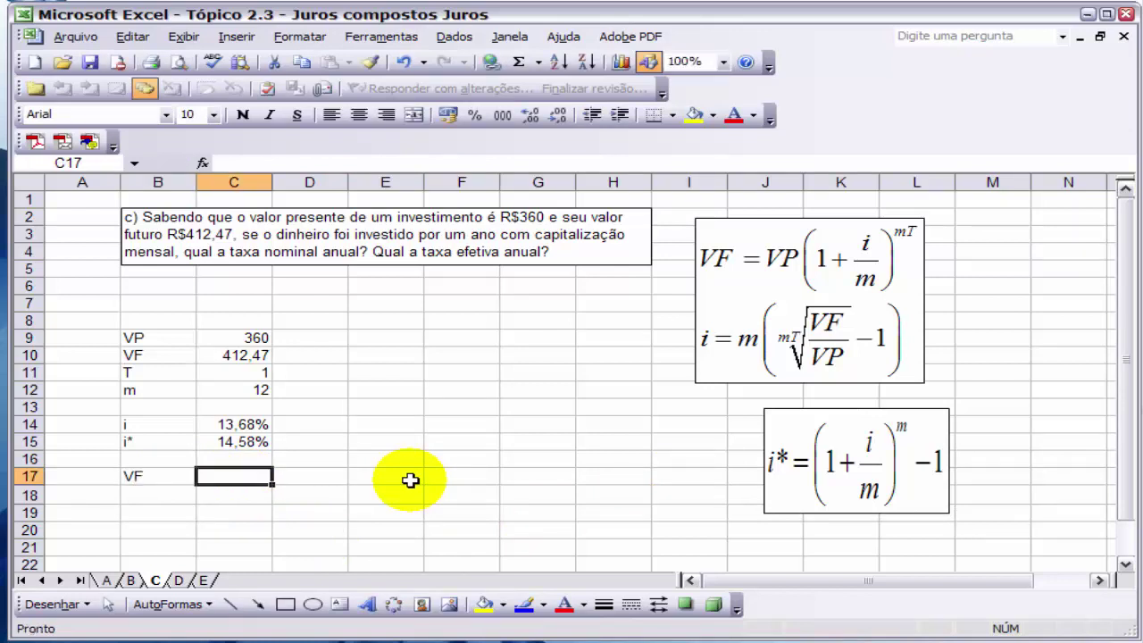
Enter the future value formula =VF(C14/C12;C11*C12;;-C9) in C17
text(=vf()
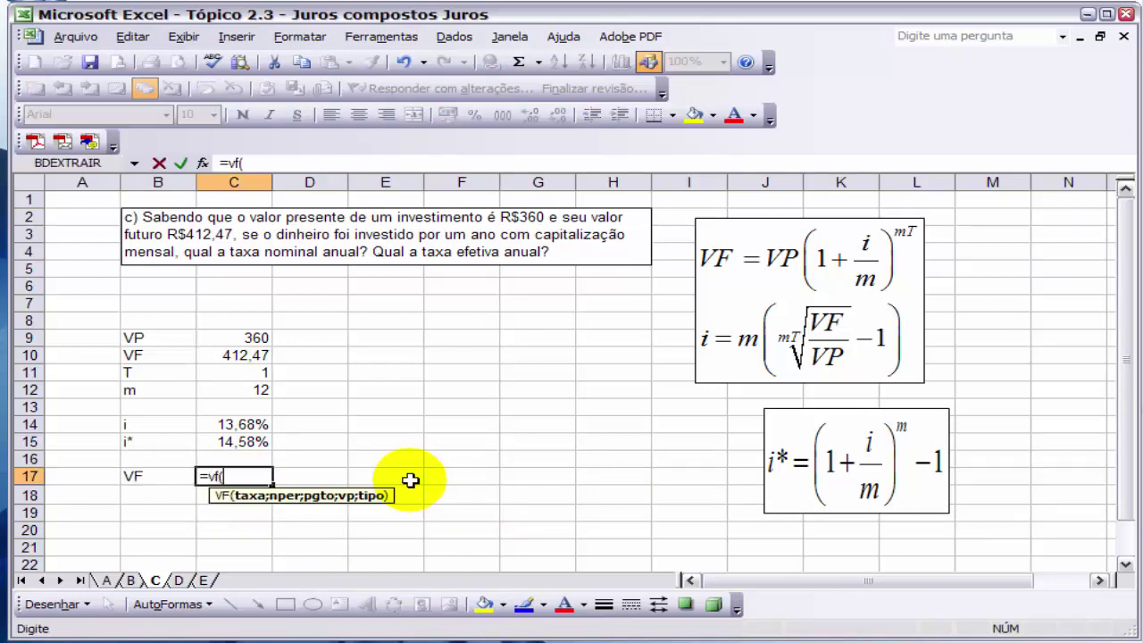
click(252, 424)
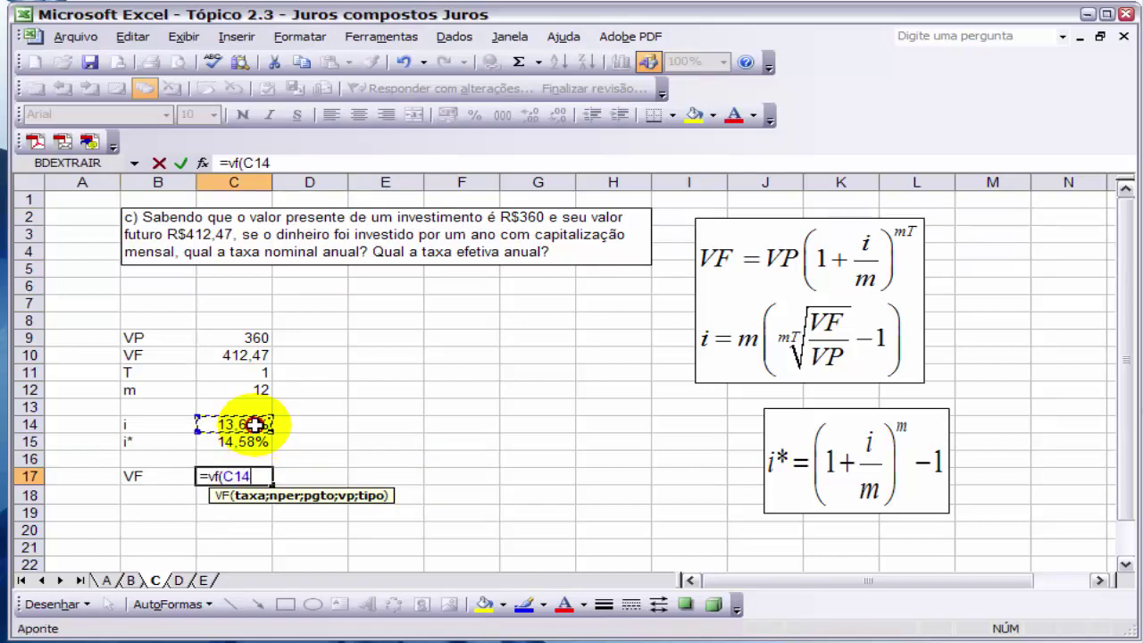
text(/)
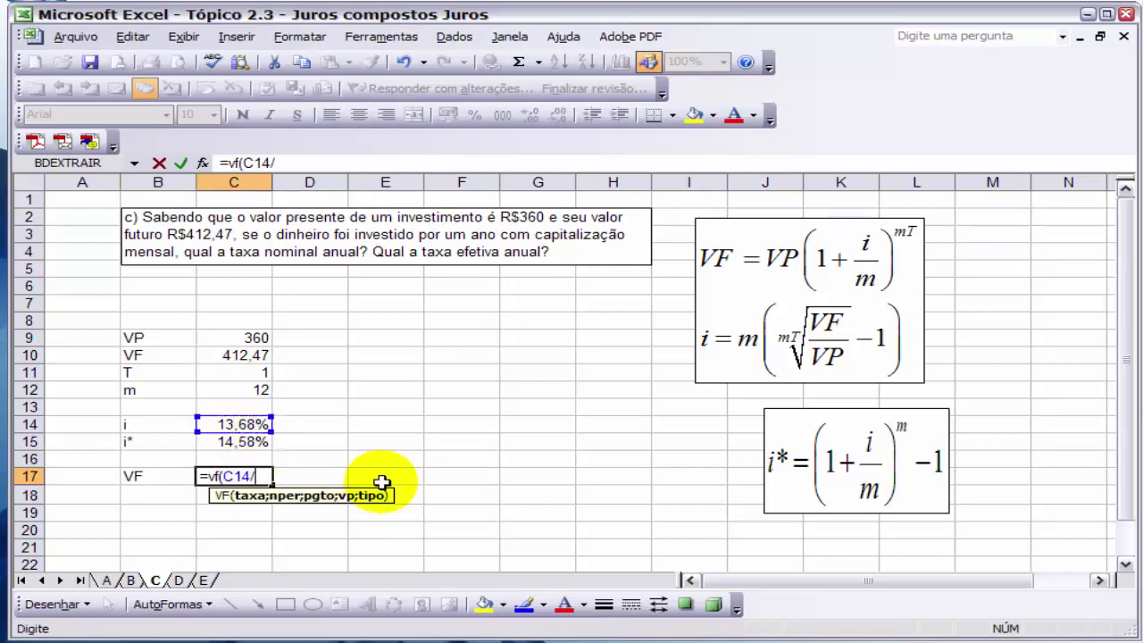
click(246, 390)
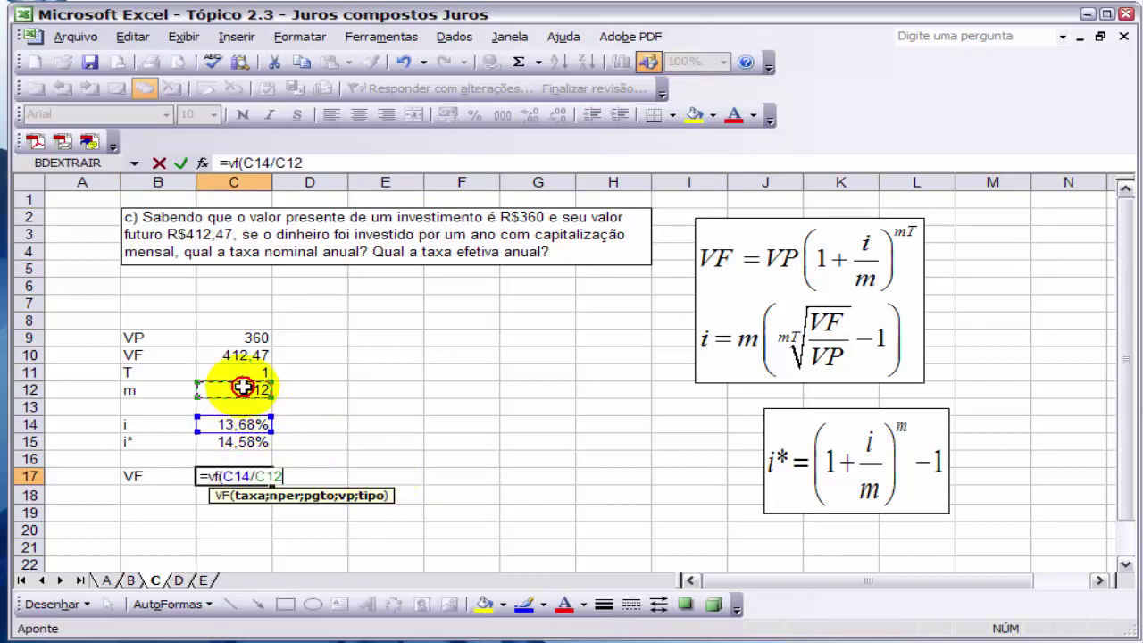
text(;)
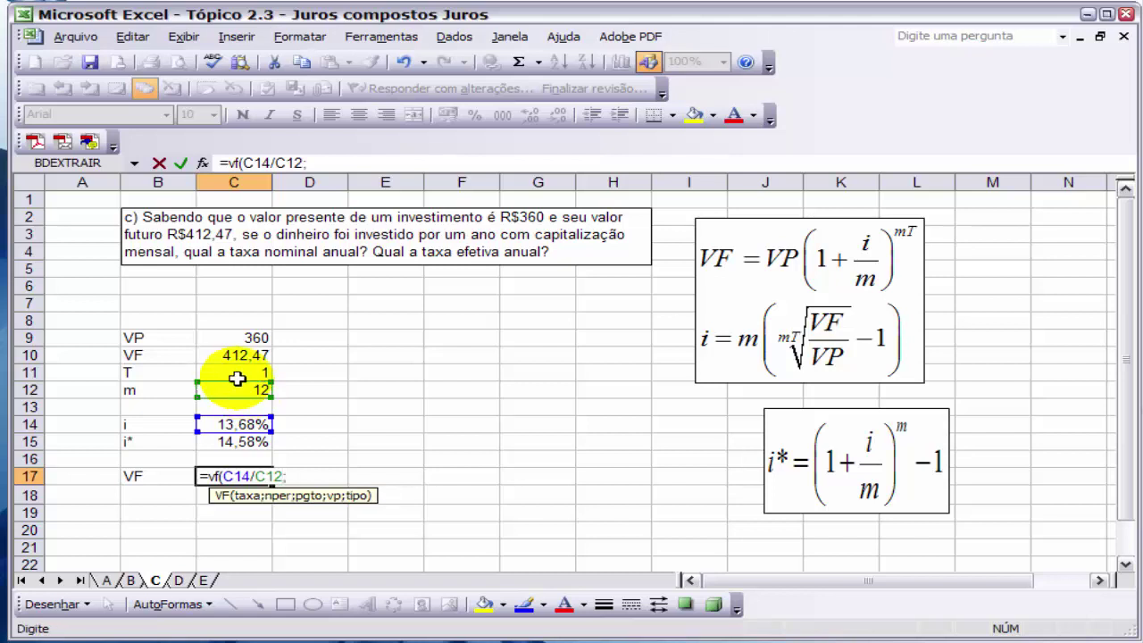
click(235, 374)
text(*)
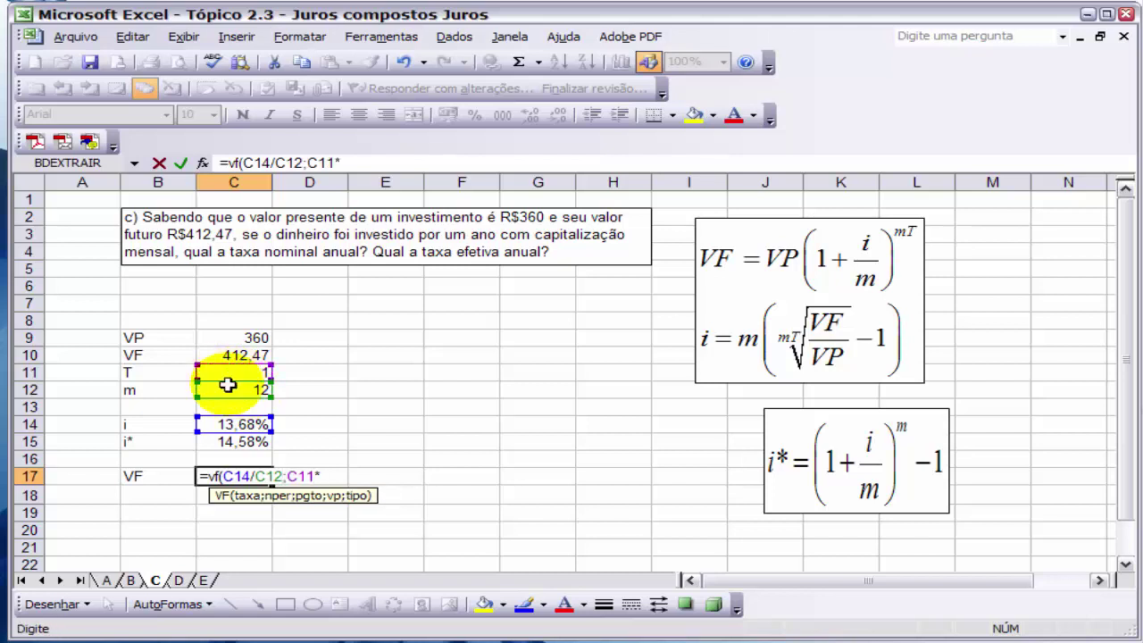
click(228, 390)
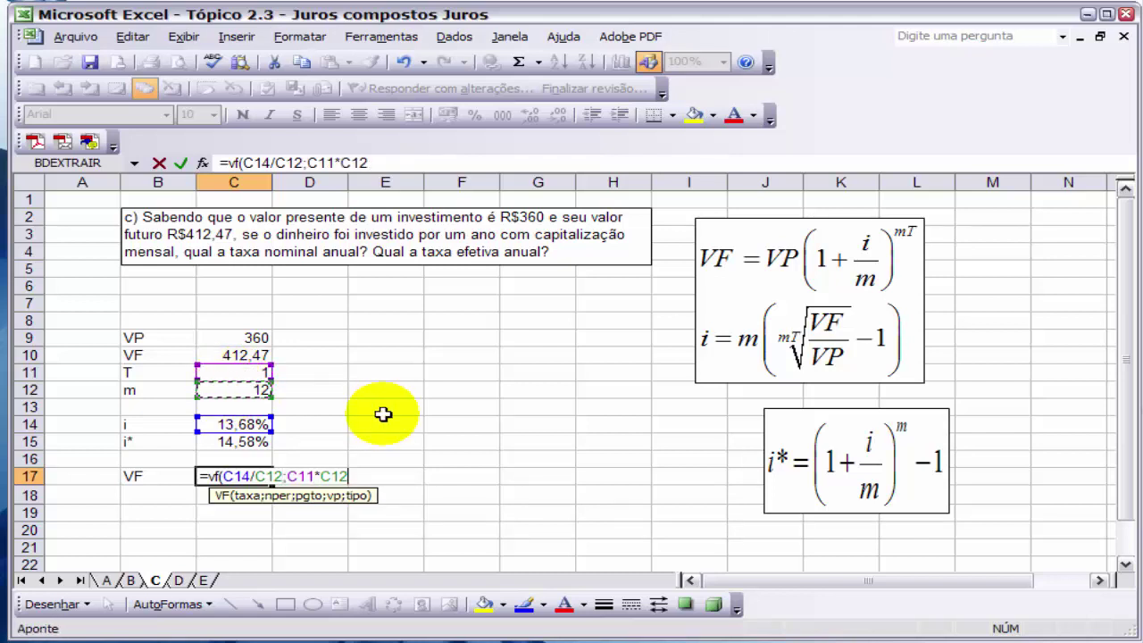
text(;;-)
click(239, 339)
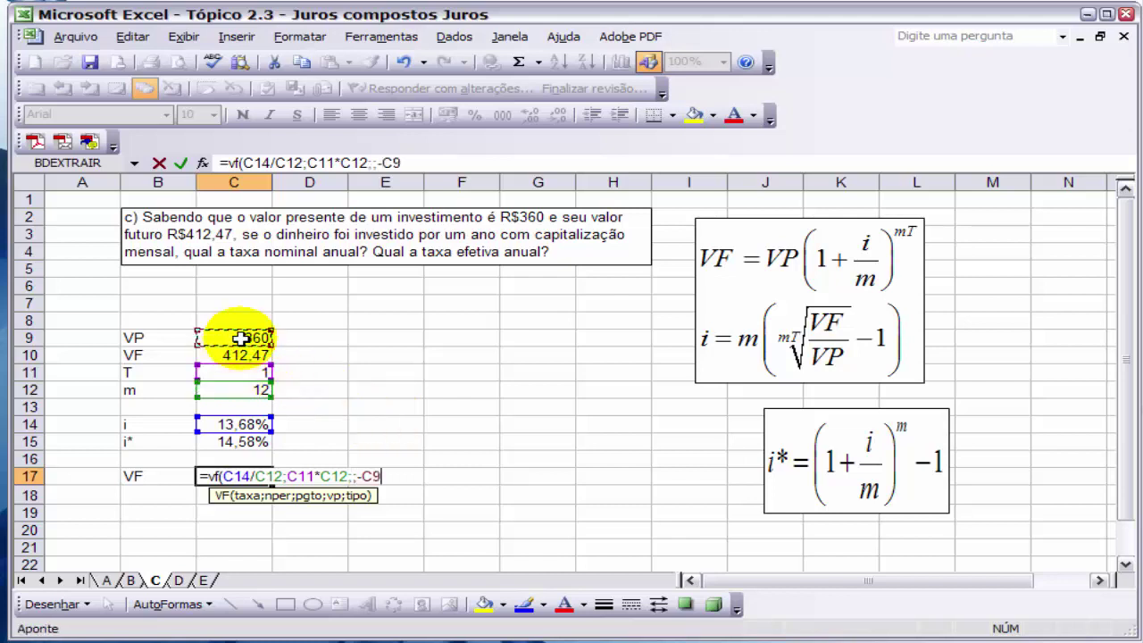
text())
key(Return)
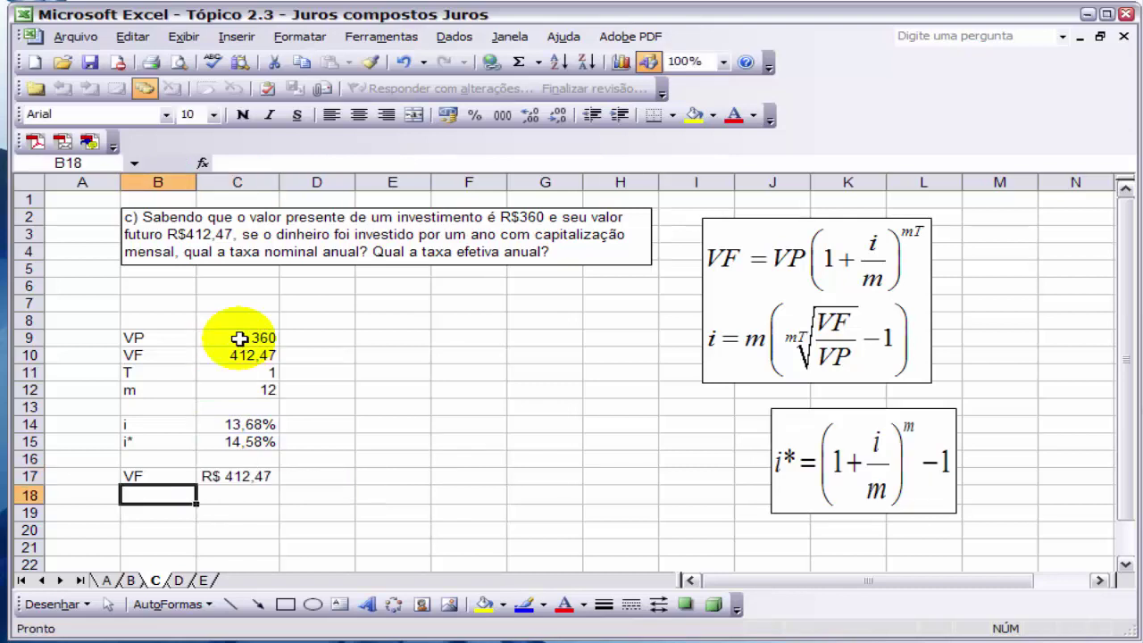
Copy the currency format of C17 to the VP and VF values in C9:C10 and widen column C slightly
click(234, 476)
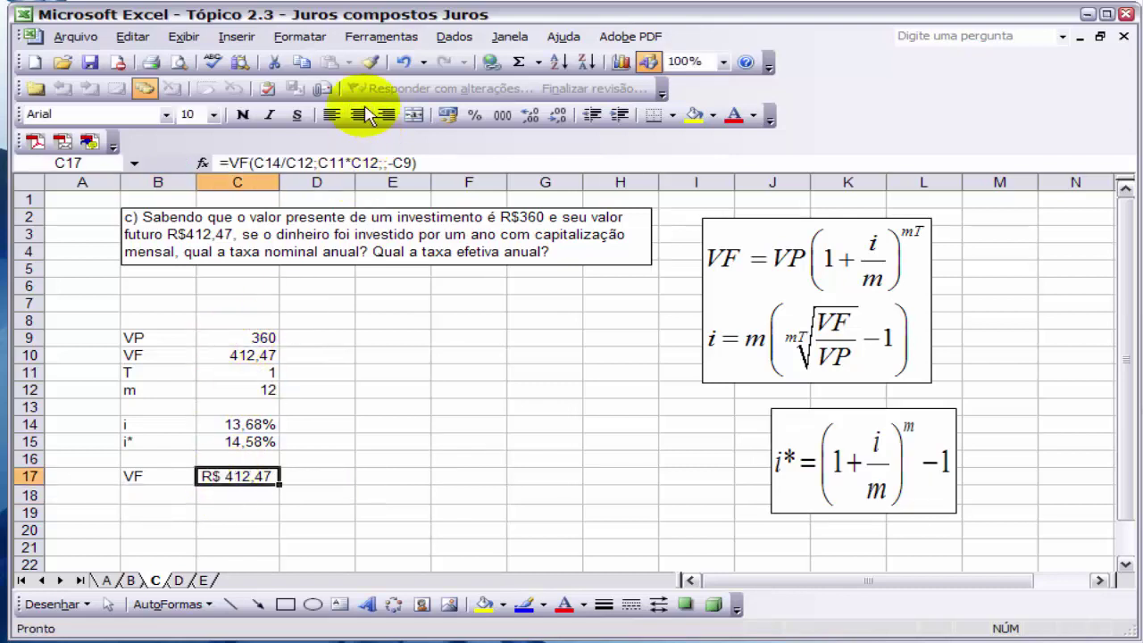
click(367, 61)
drag(240, 354, 243, 340)
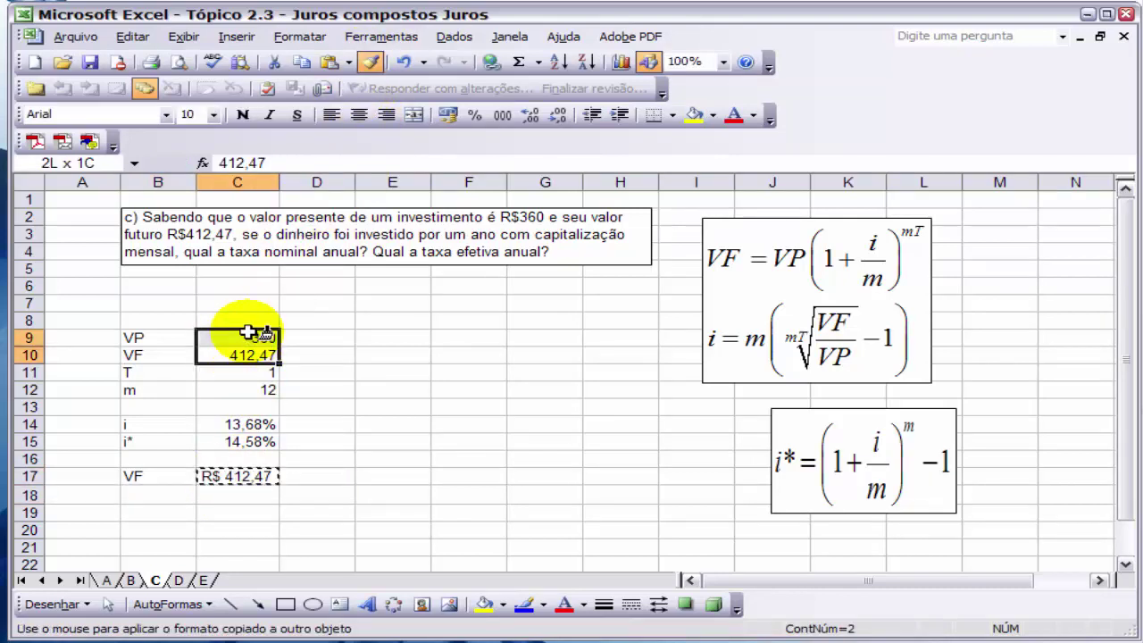
drag(279, 182, 286, 181)
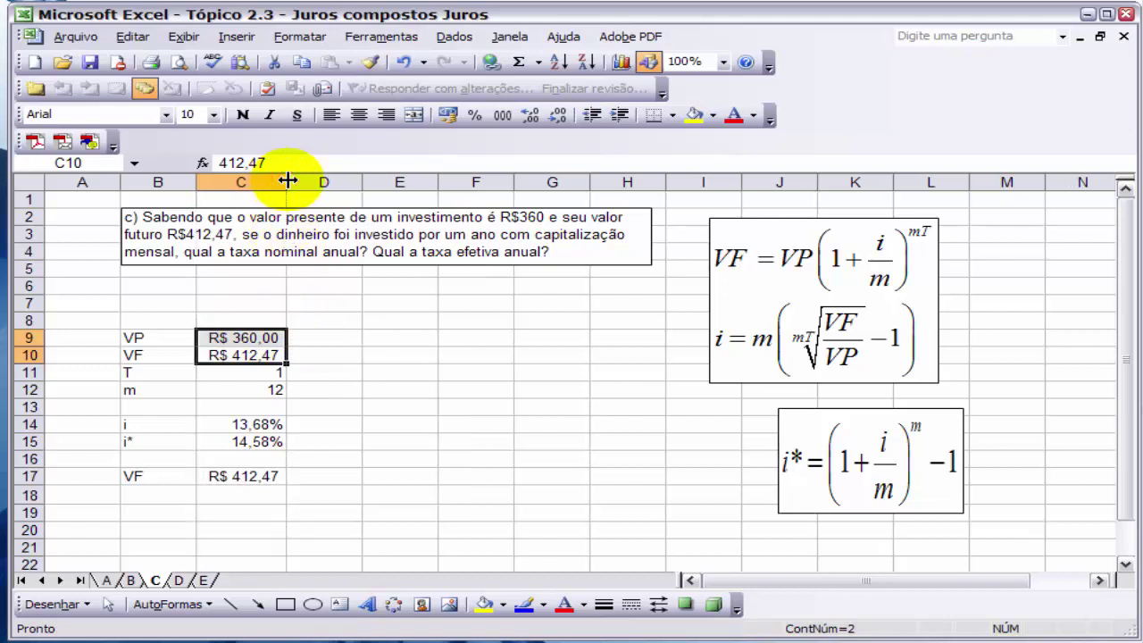
Enter the label VP in B18
click(175, 492)
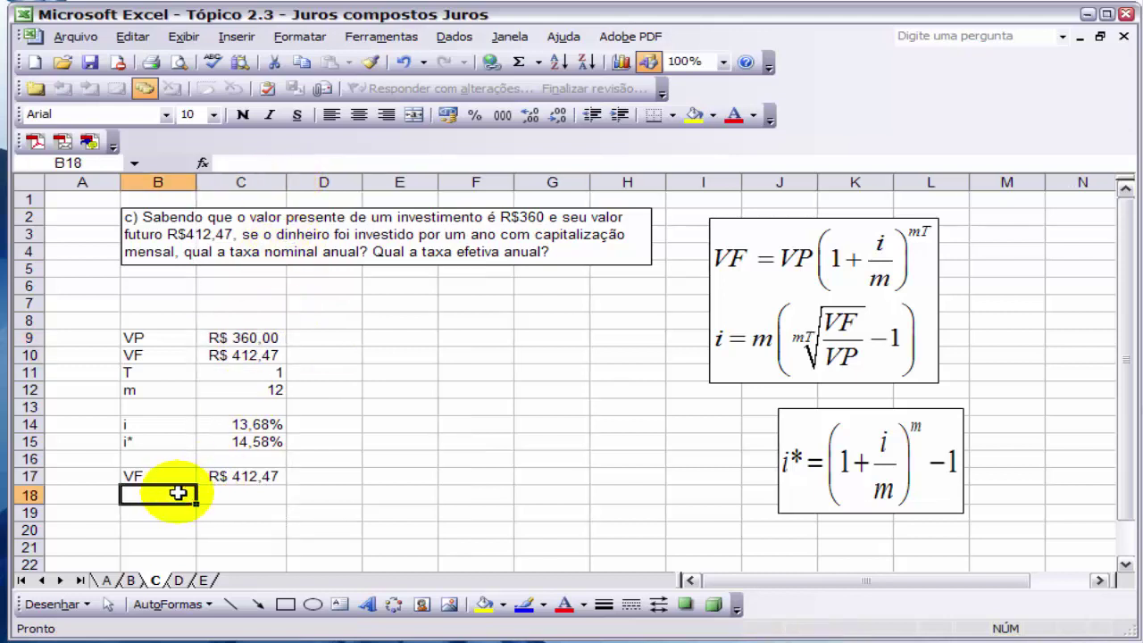
text(VP)
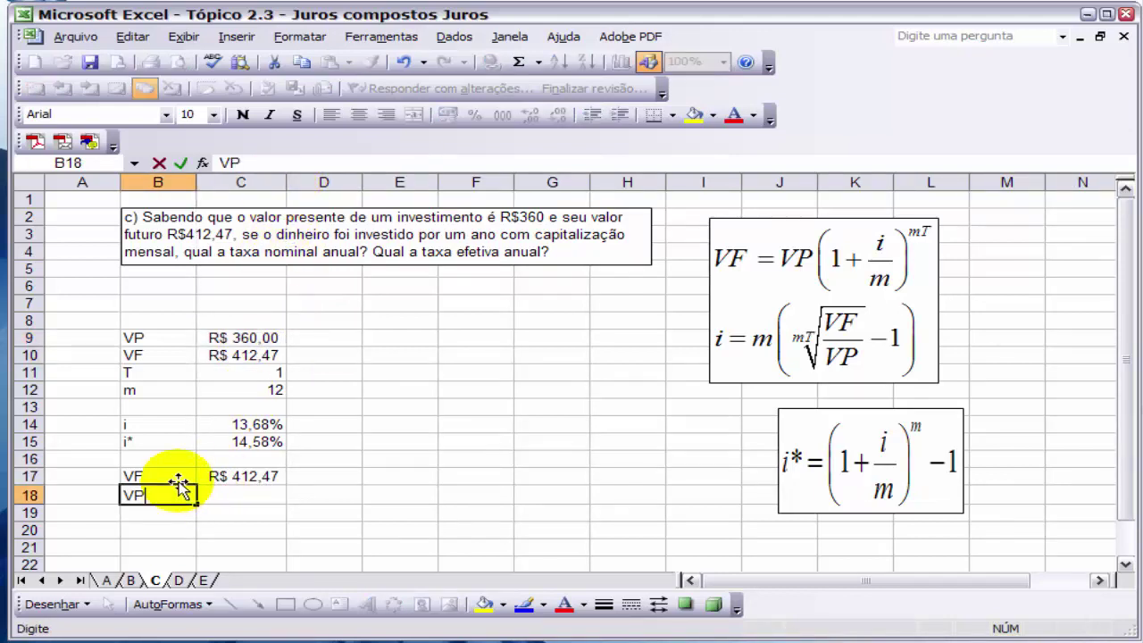
key(Tab)
Enter the present value formula =VP(C14/C12;C12*C11;;-C10) in C18
text(=vp()
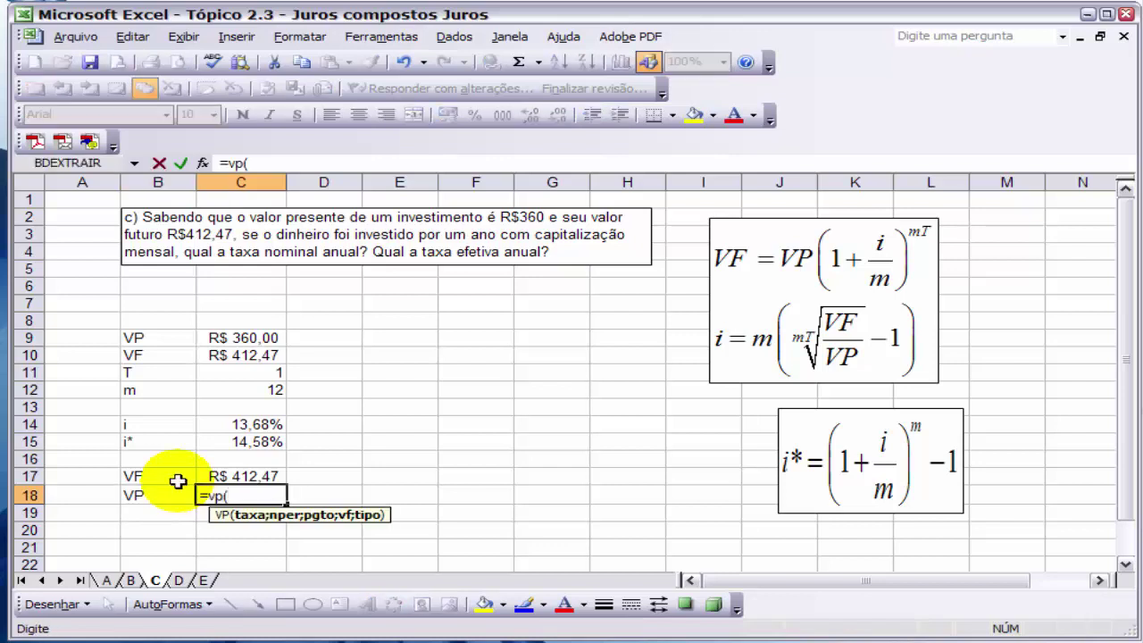
click(211, 420)
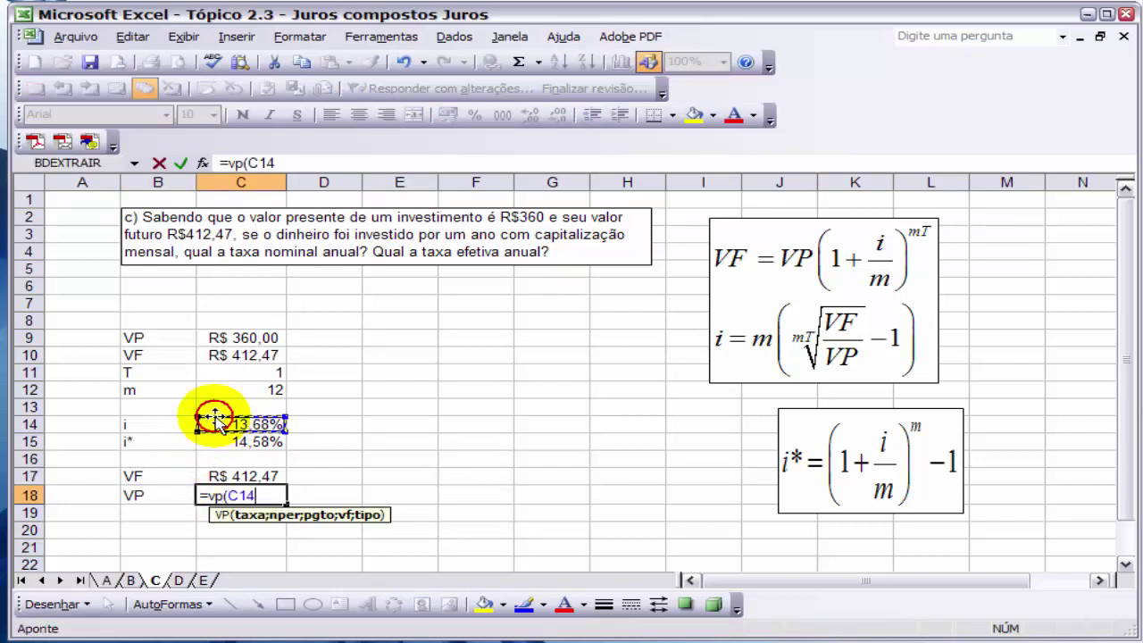
text(/)
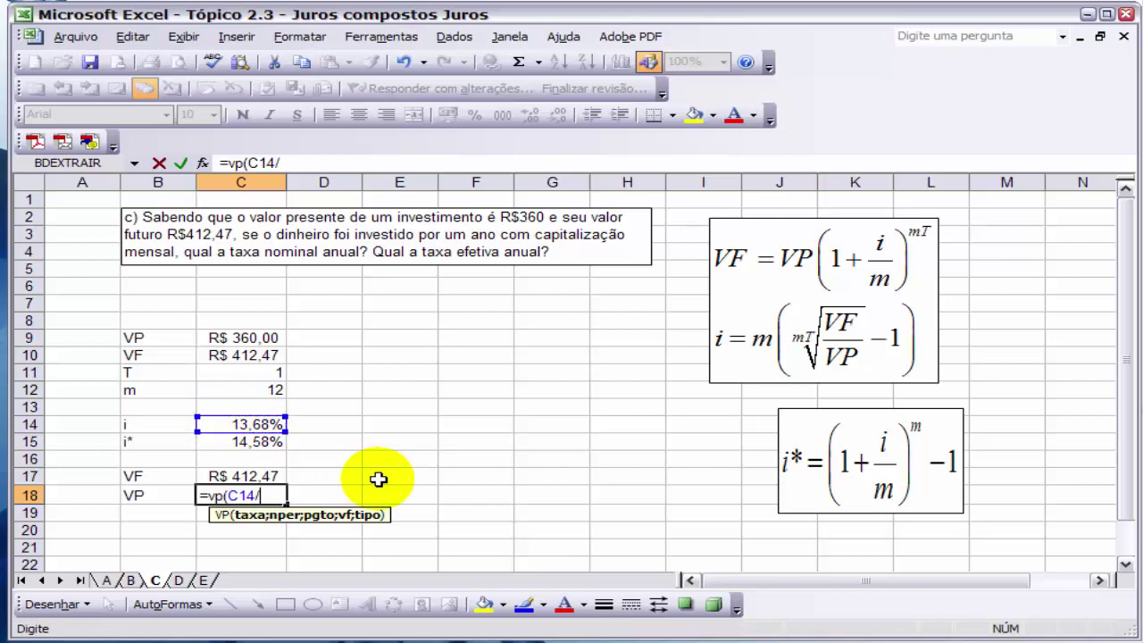
click(270, 389)
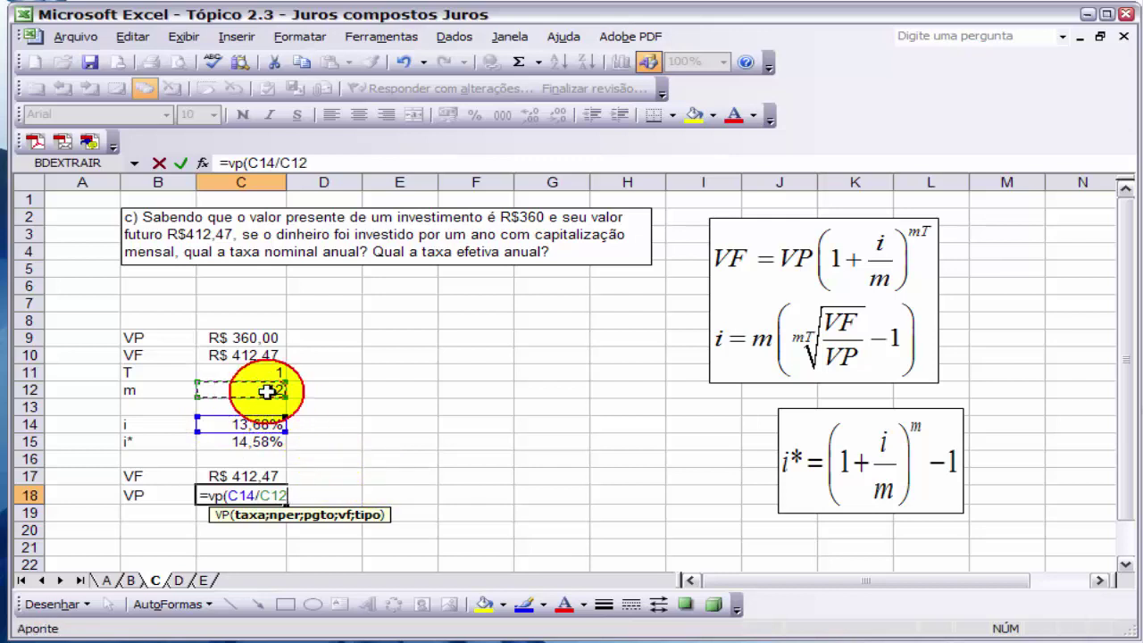
text(;)
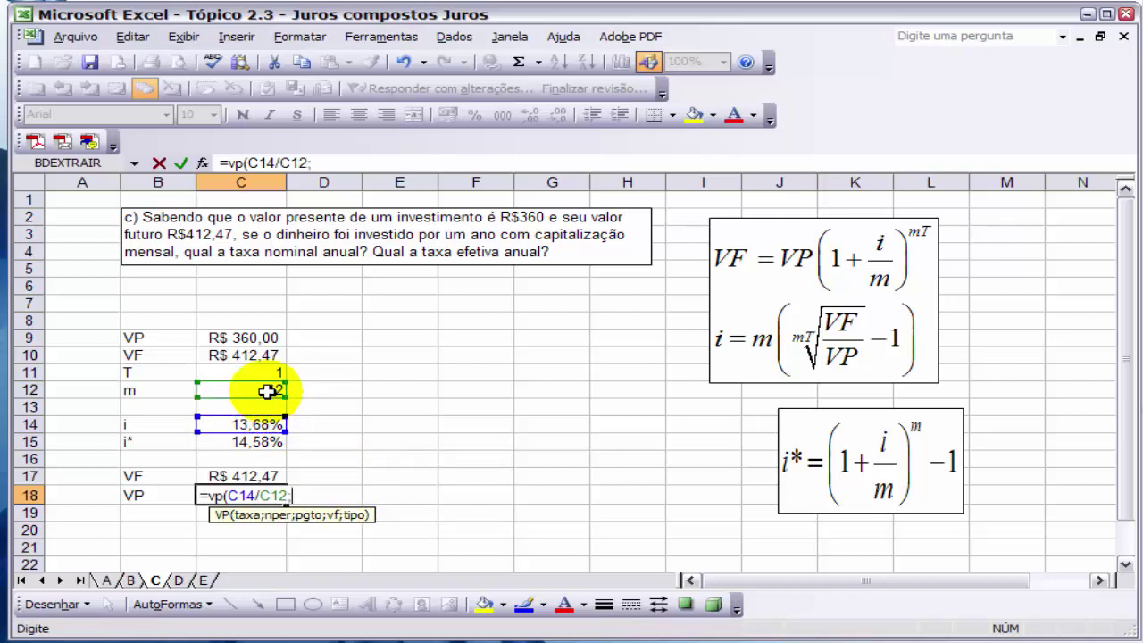
click(267, 391)
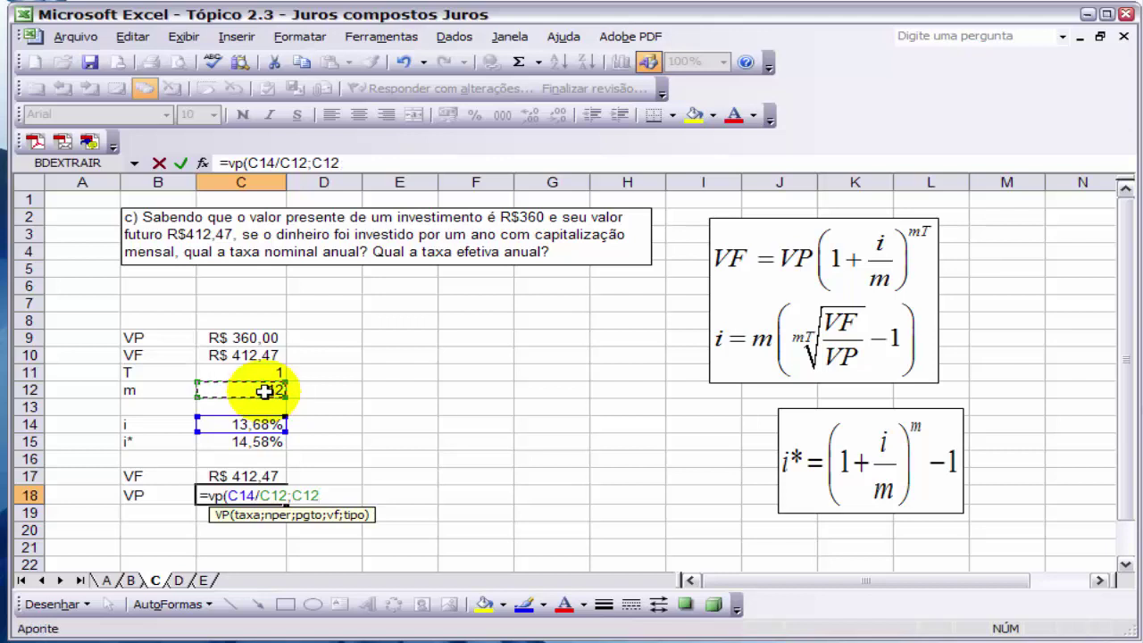
text(*)
click(259, 371)
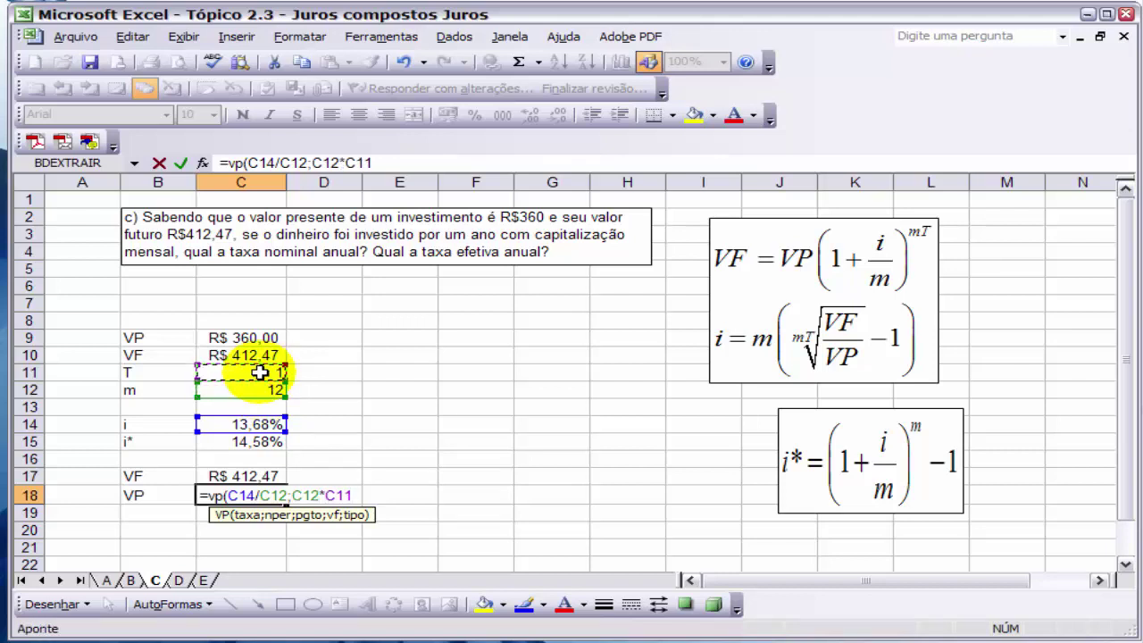
text(;;-)
click(257, 356)
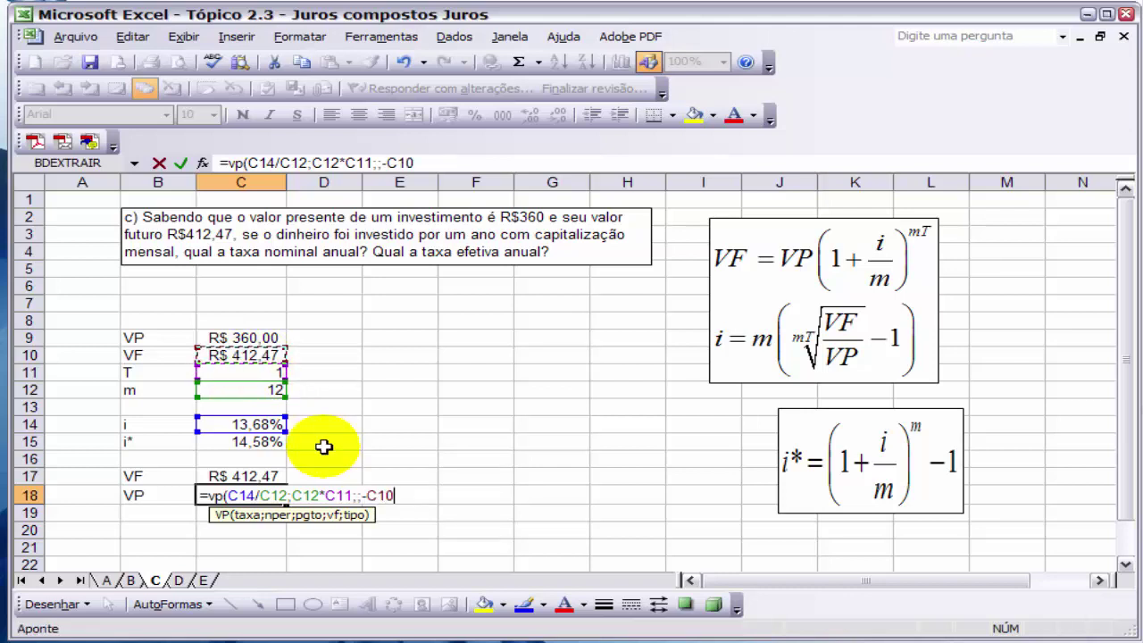
text())
key(Return)
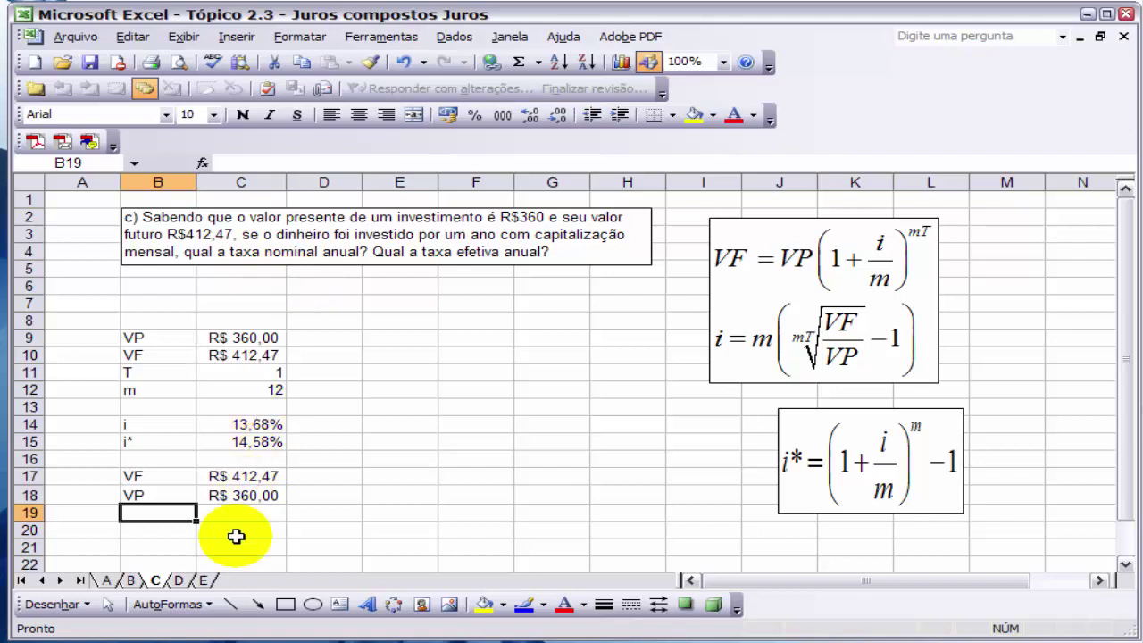
On sheet D, enter the label Taxa in B11 with the nominal rate 13,69% in C11
click(176, 581)
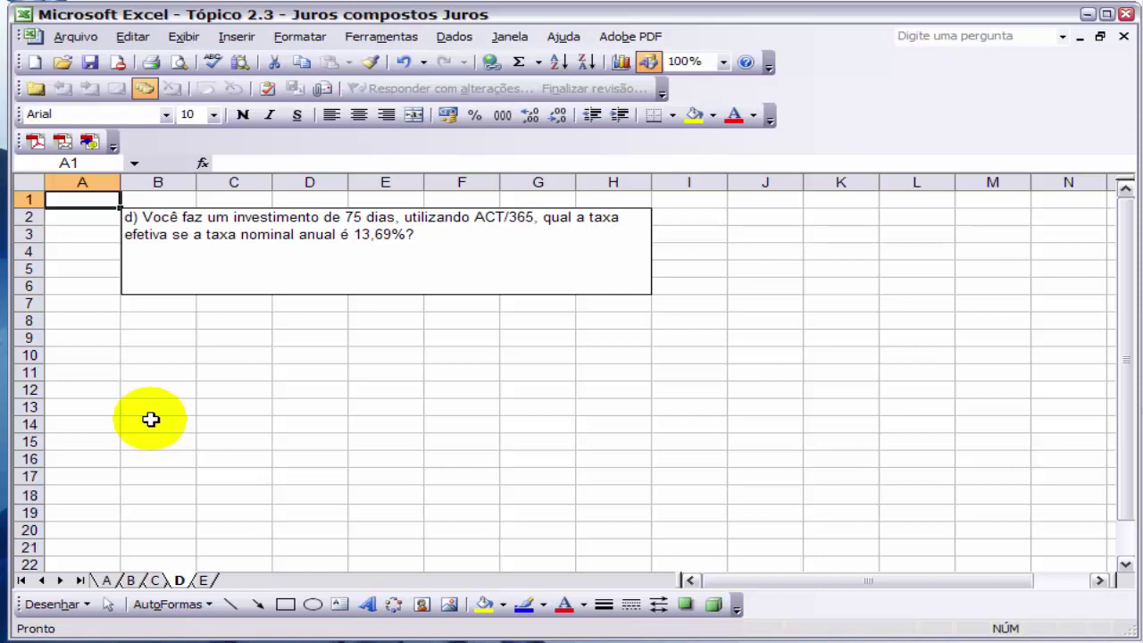
click(154, 369)
text(Taxa)
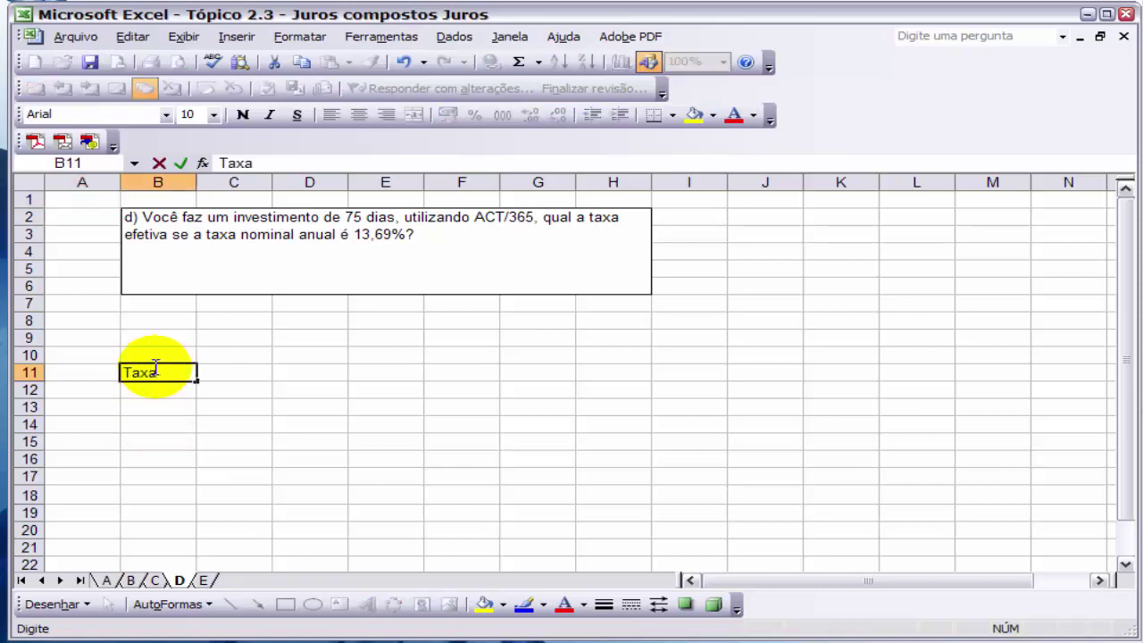
key(Tab)
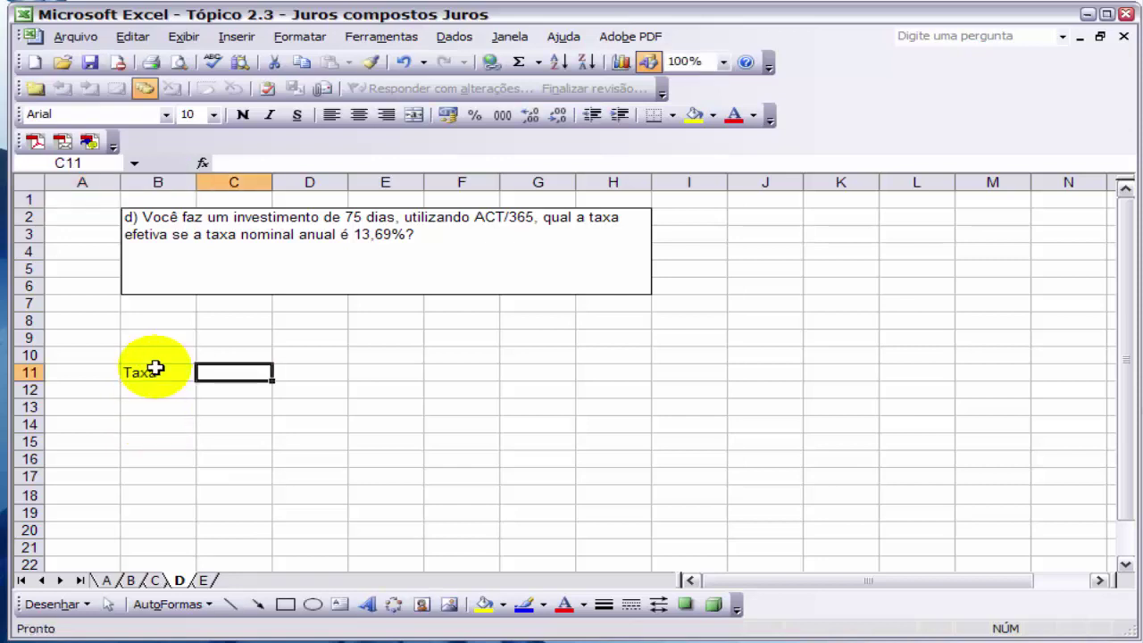
text(13,69%)
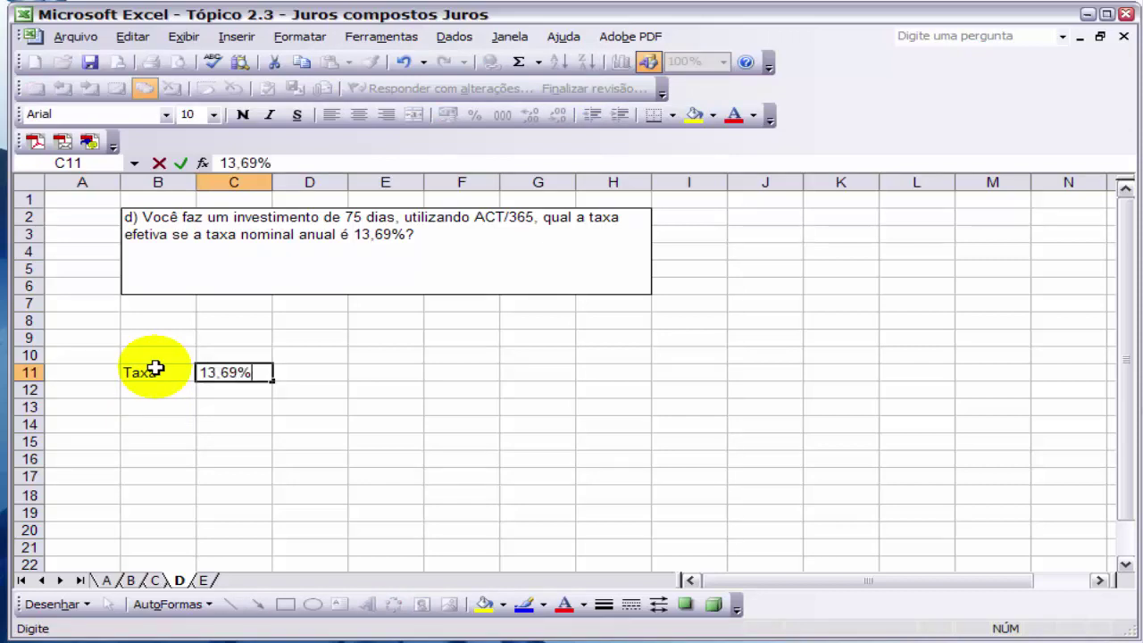
key(Return)
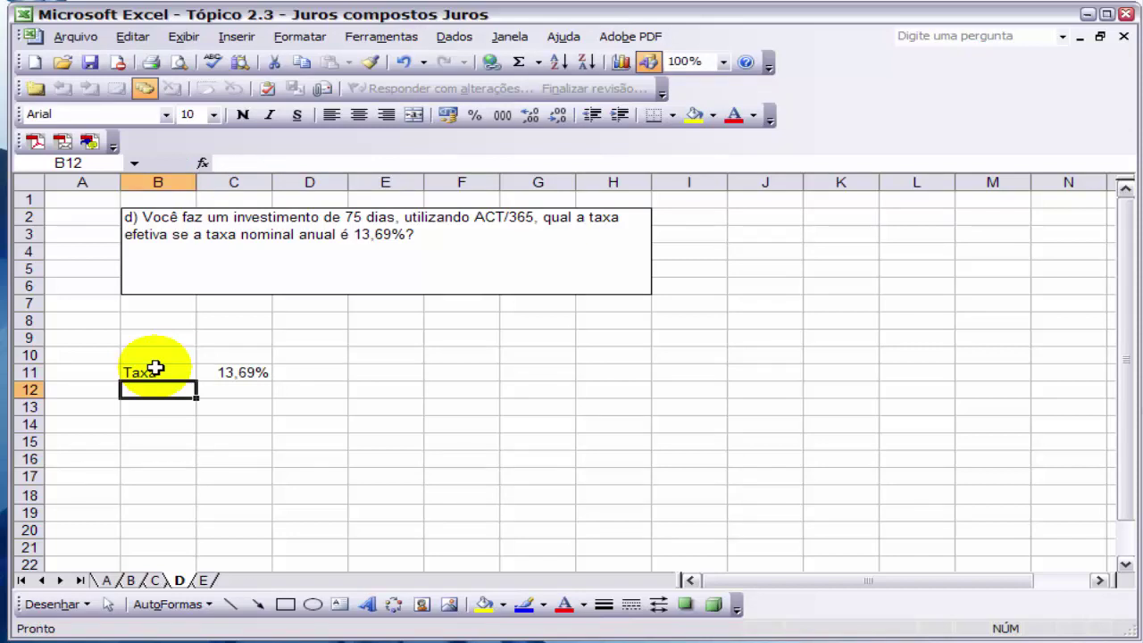
Enter the label Taxa in B12 with the value 75 in C12
text(Taxa)
key(Tab)
text(75)
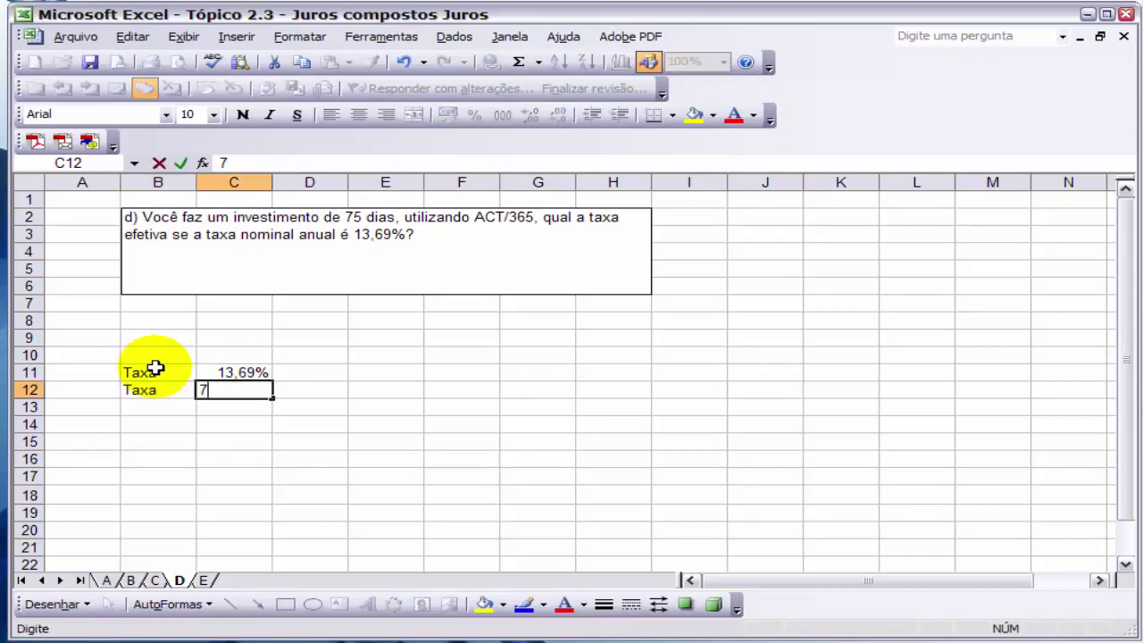
key(Return)
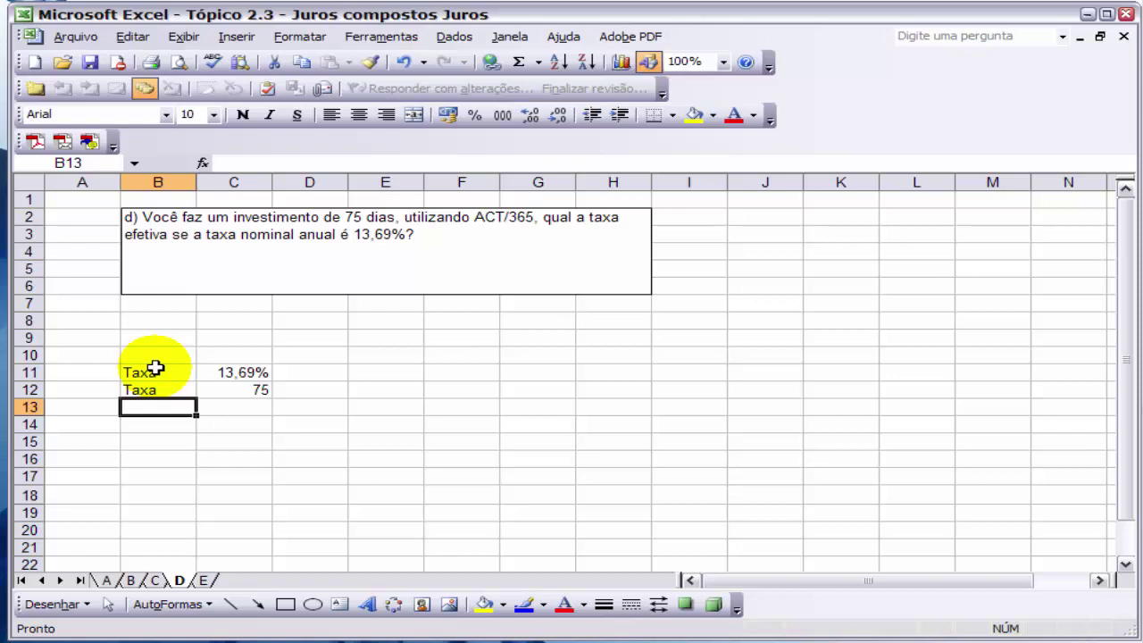
Enter the label ACT in B13 with the day-count base 365 in C13
text(Act)
key(BackSpace)
key(BackSpace)
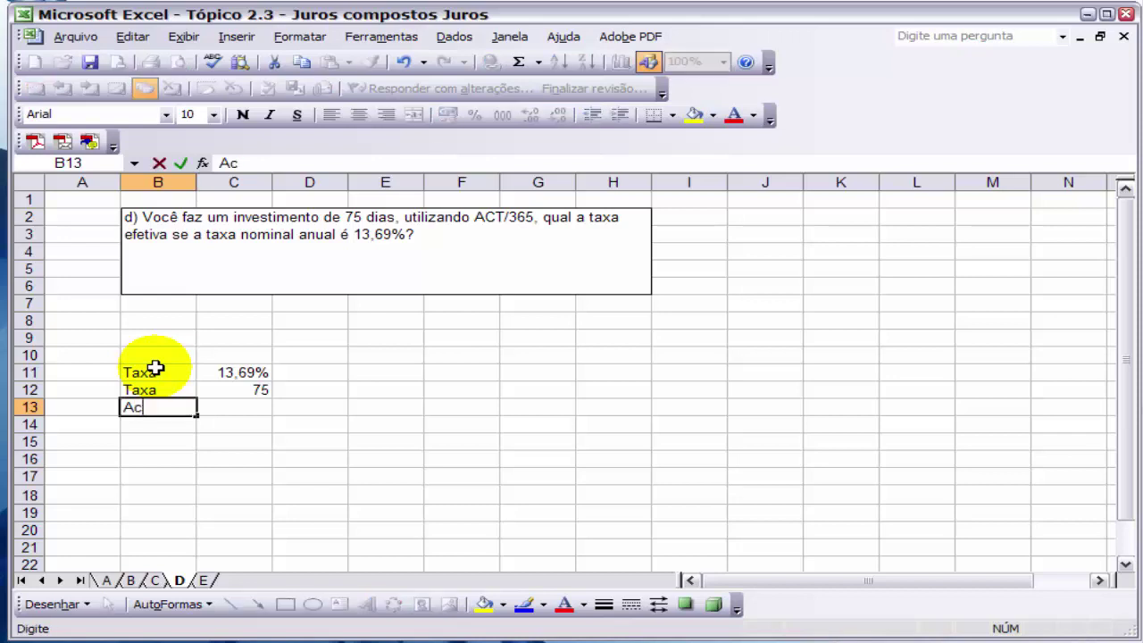
text(CT)
key(Tab)
text(365)
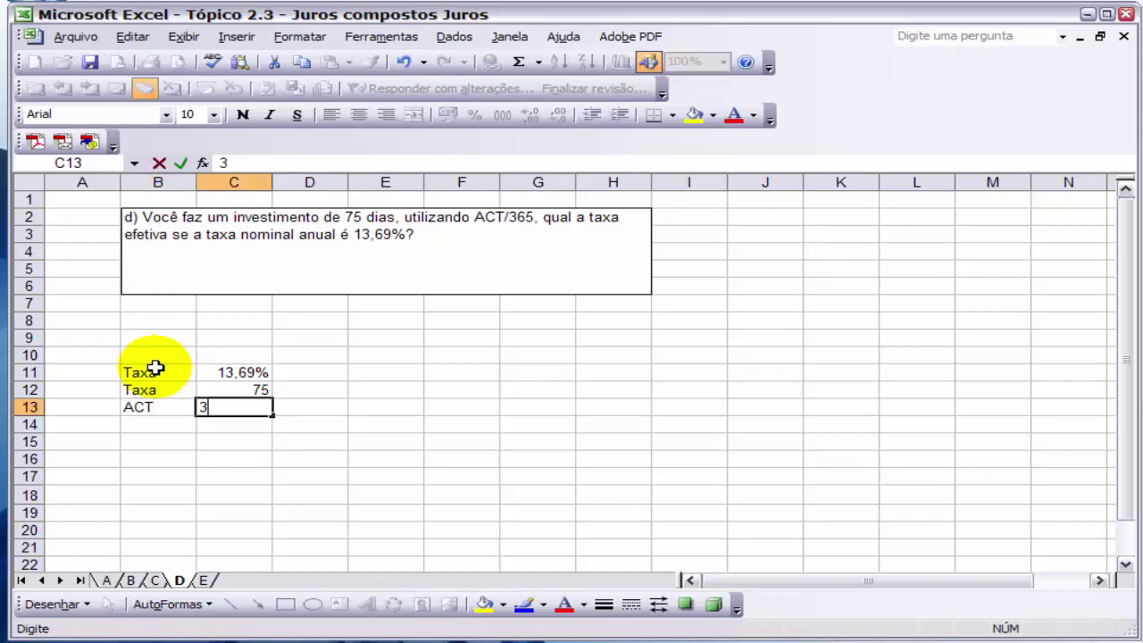
key(Return)
key(Return)
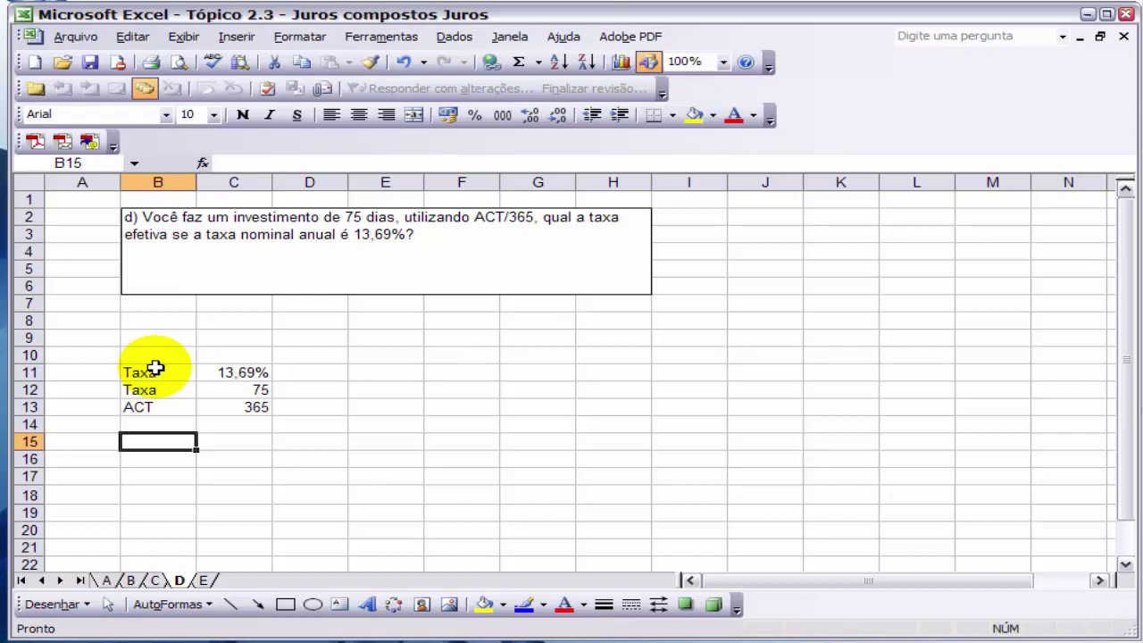
Enter the label Tx.Efetiva in B15 for the effective rate
text(Tx.)
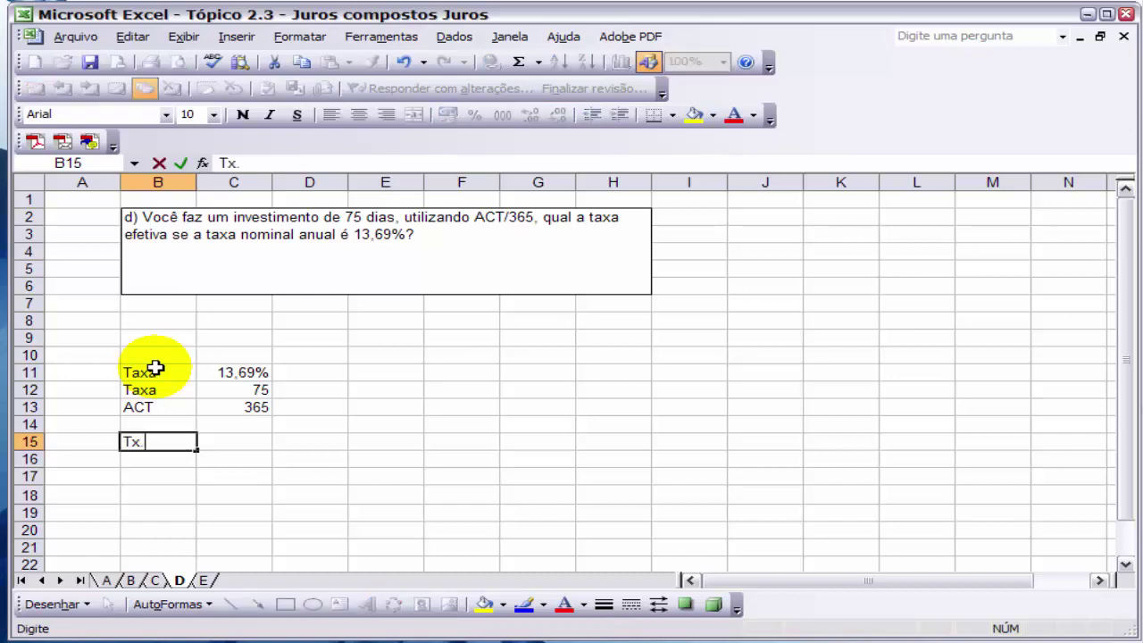
text(Efetiva)
key(Tab)
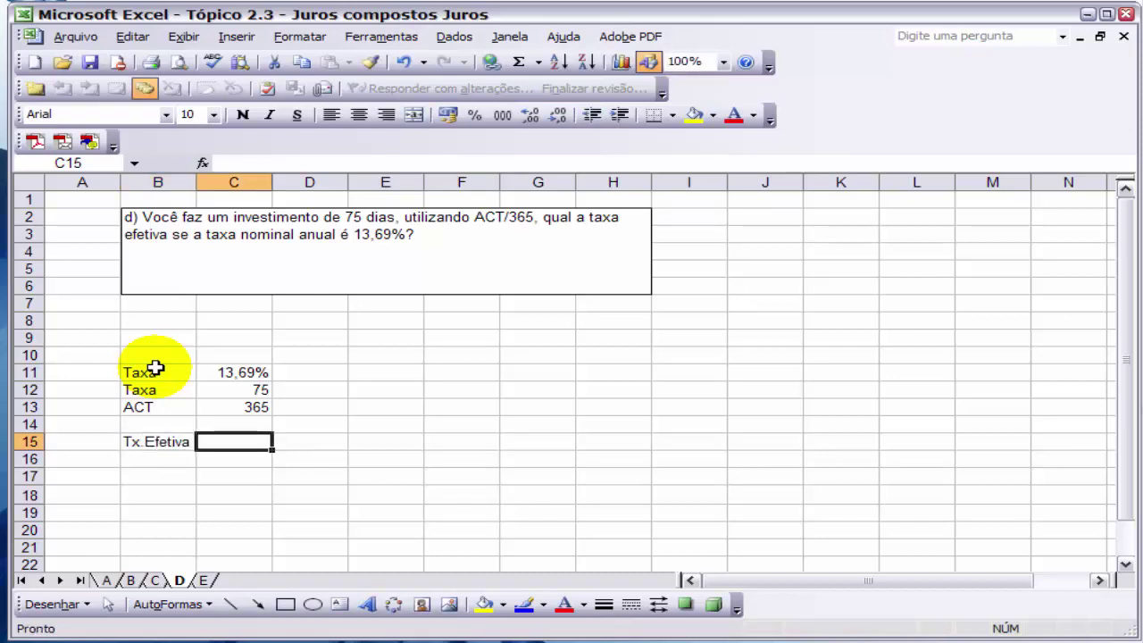
Enter the effective rate formula =(1+C11*C12/C13)^(C13/C12)-1 in C15
text(=)
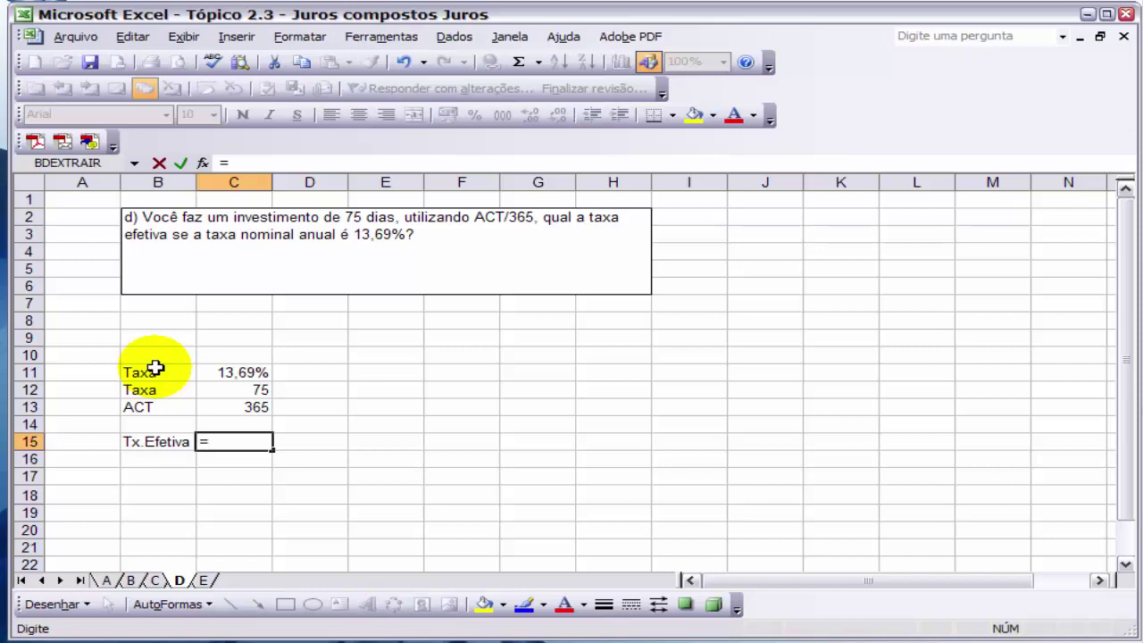
text((1+)
click(227, 375)
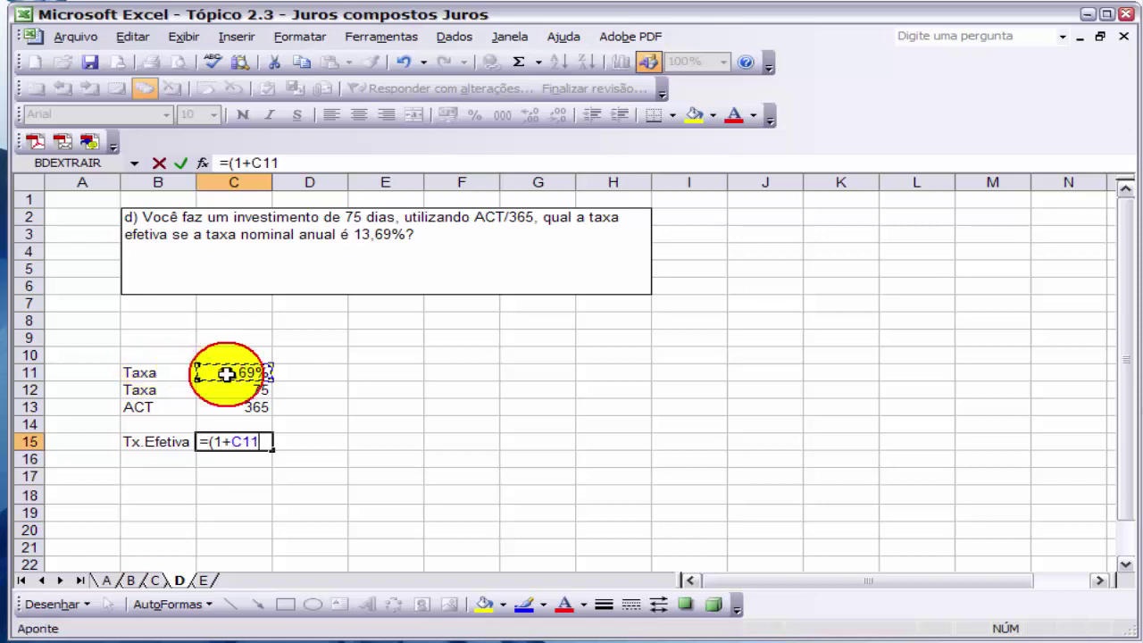
text(*)
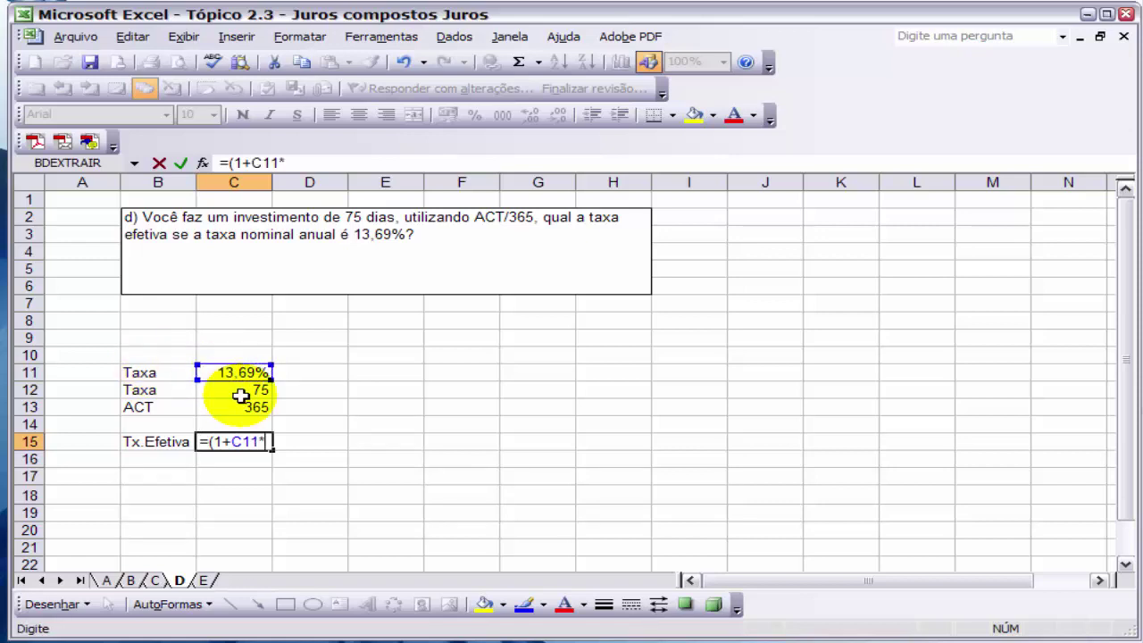
click(236, 390)
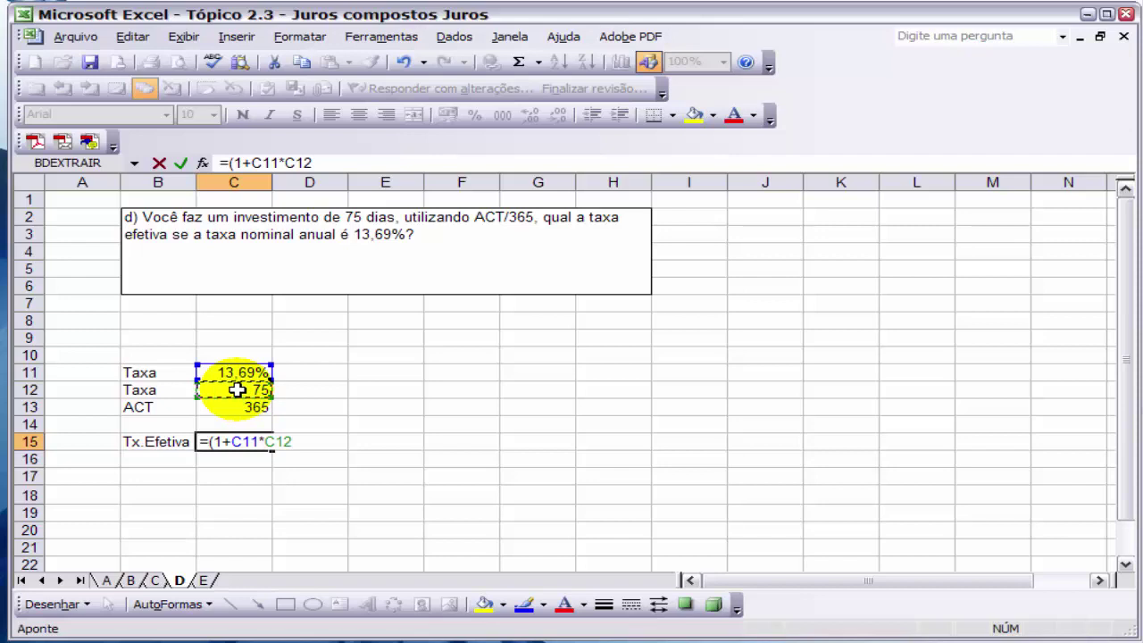
text(/)
click(234, 407)
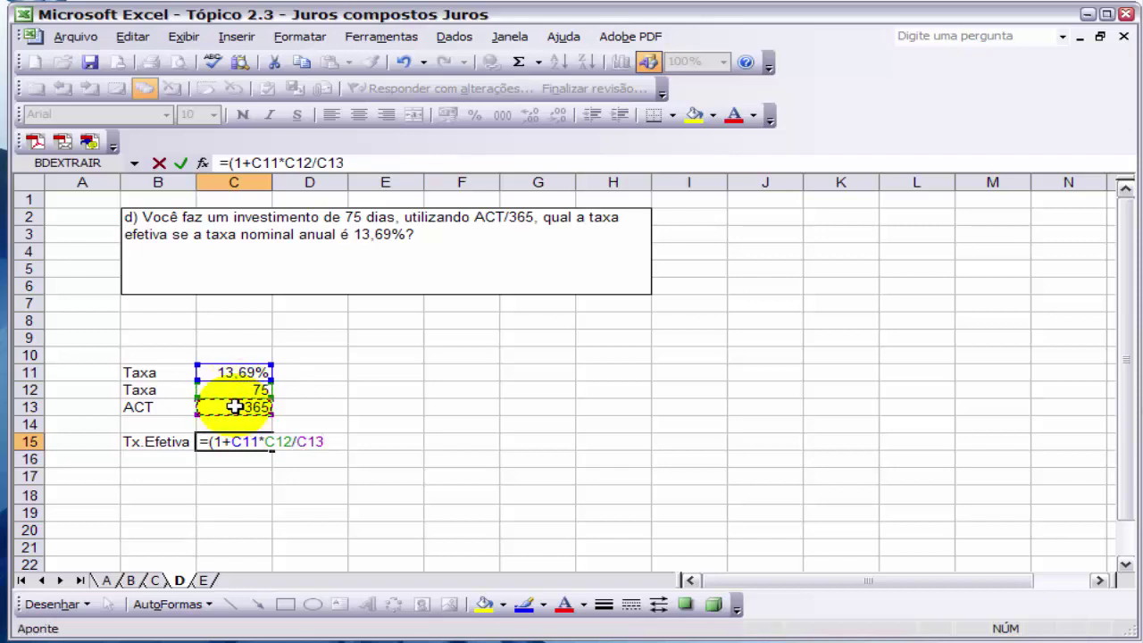
text()^()
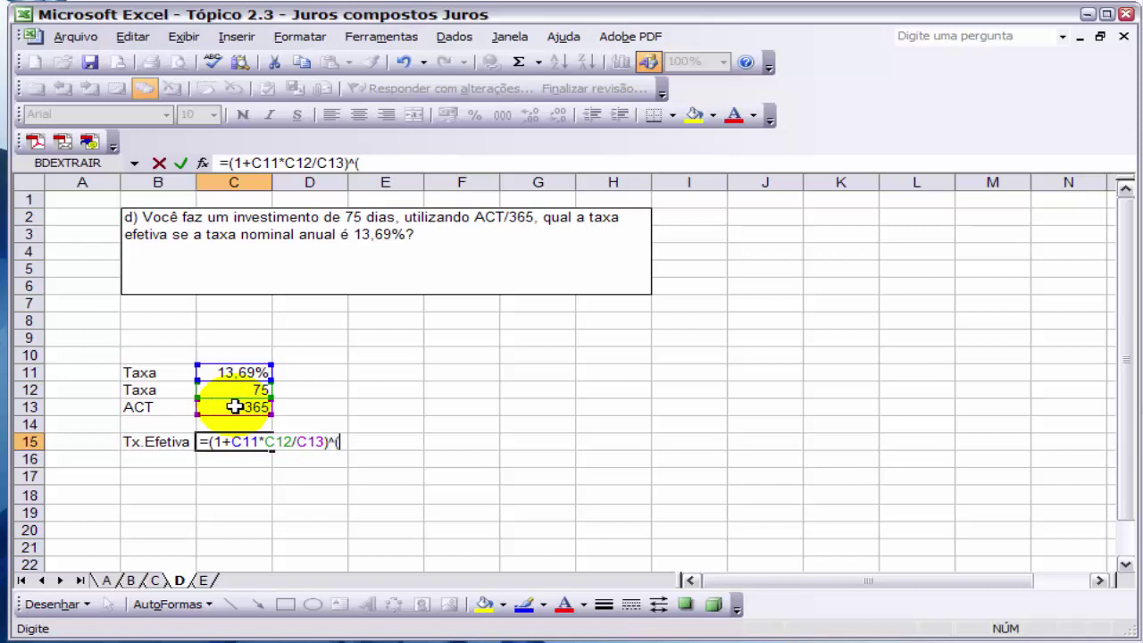
click(234, 407)
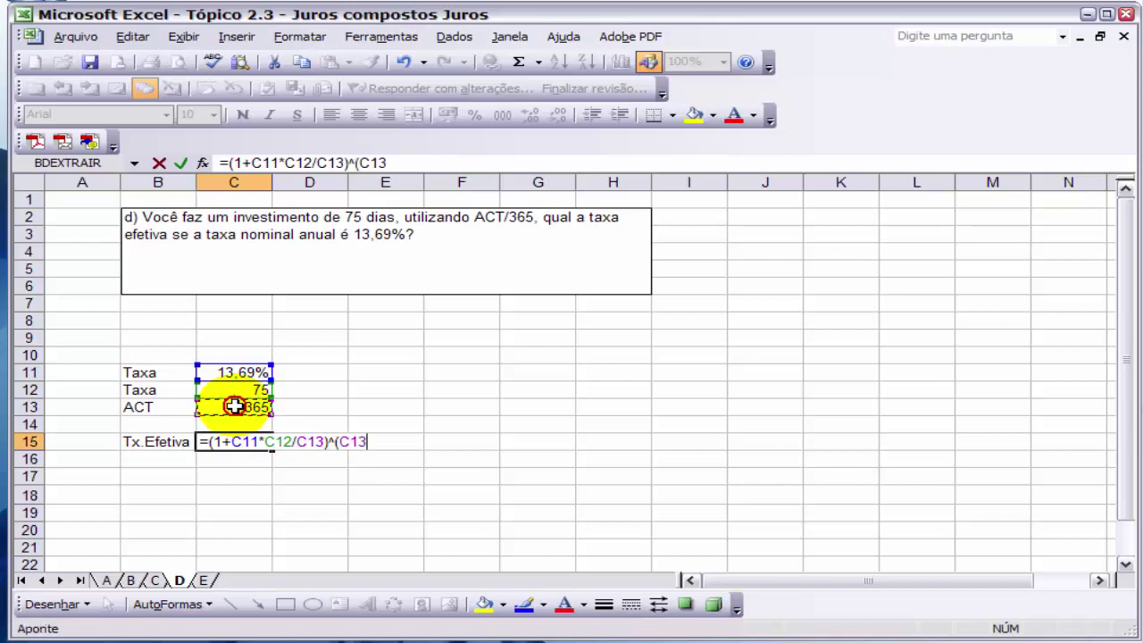
text(/)
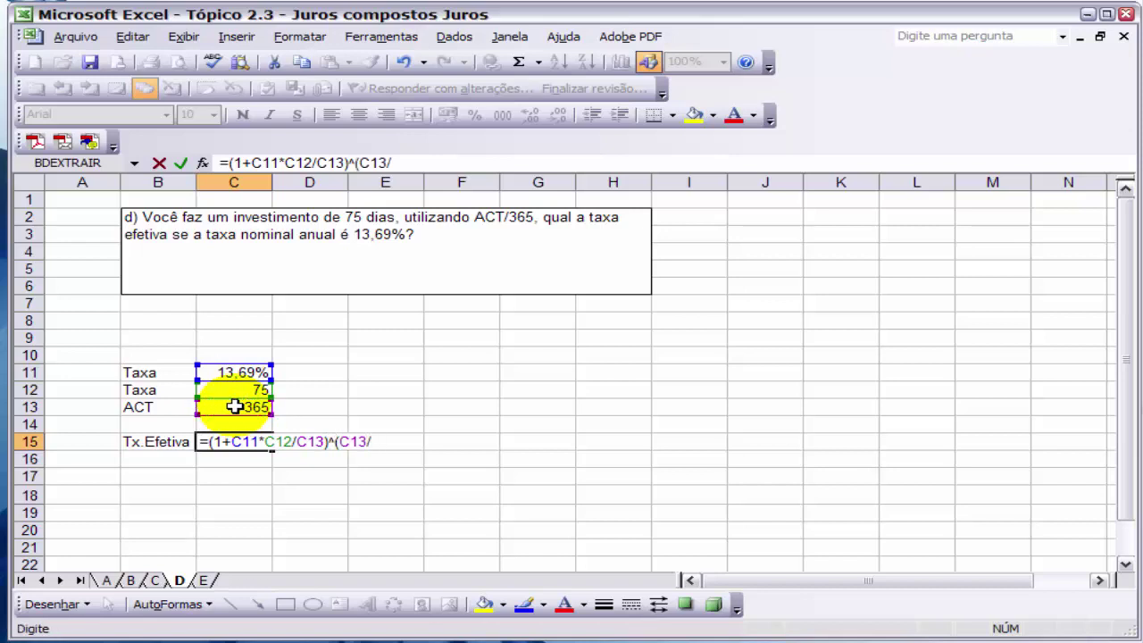
click(232, 390)
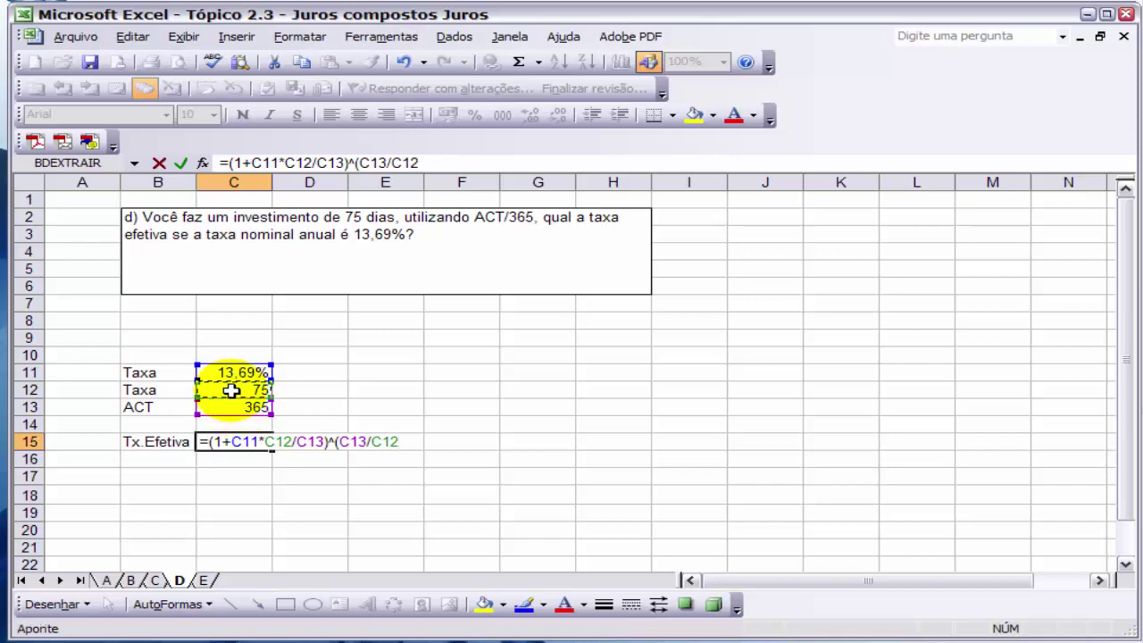
text()-)
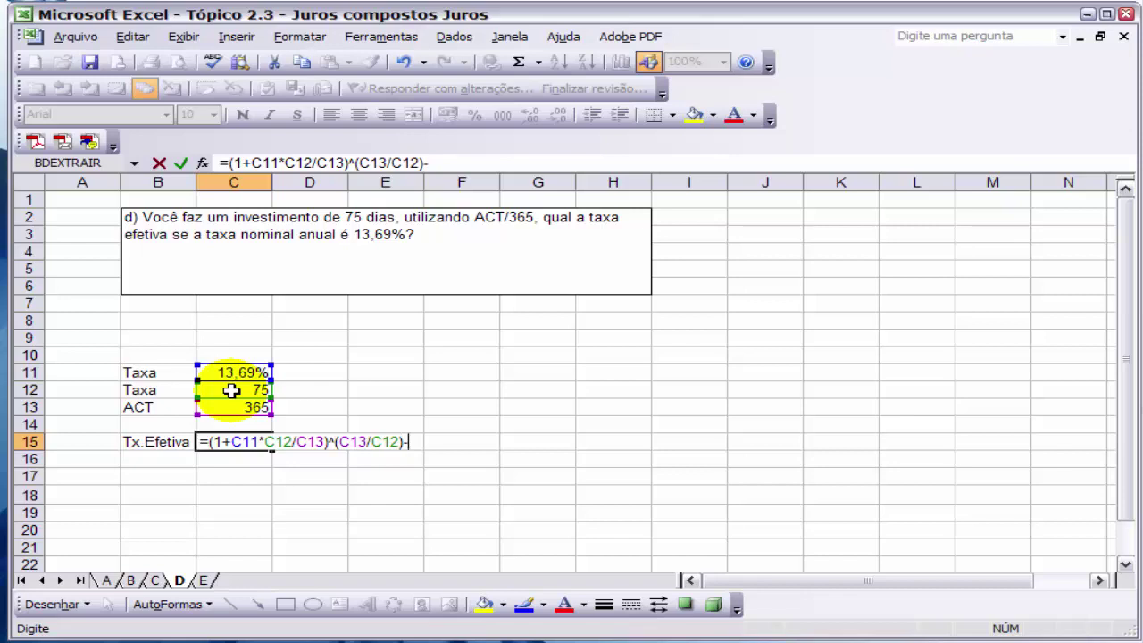
text(1)
key(Return)
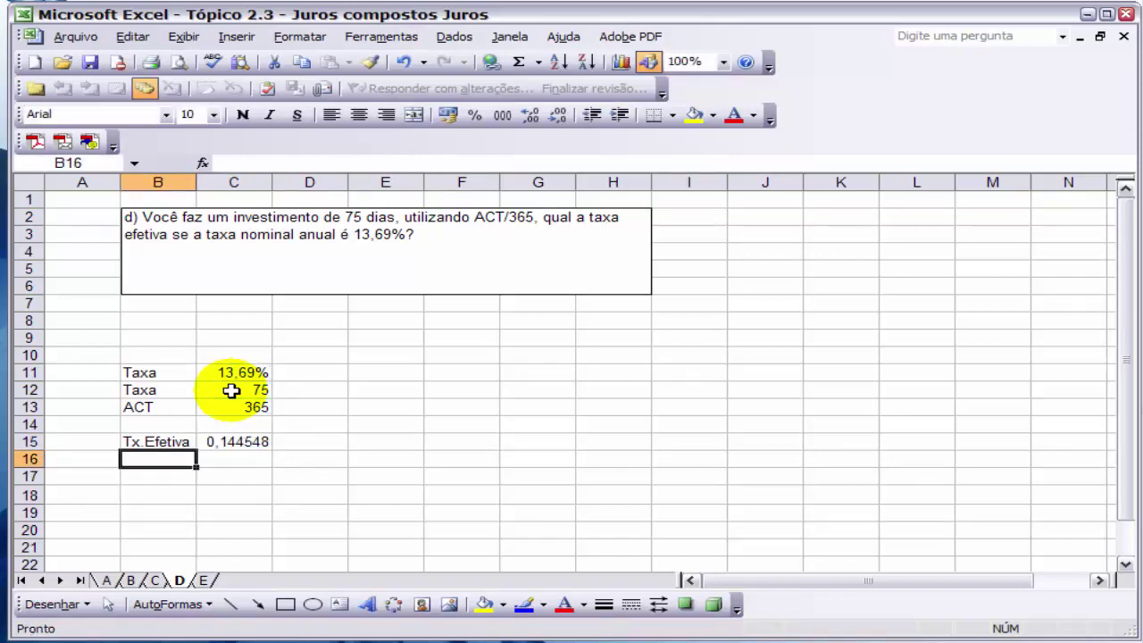
Format the effective rate in C15 as a percentage with two decimal places
click(232, 444)
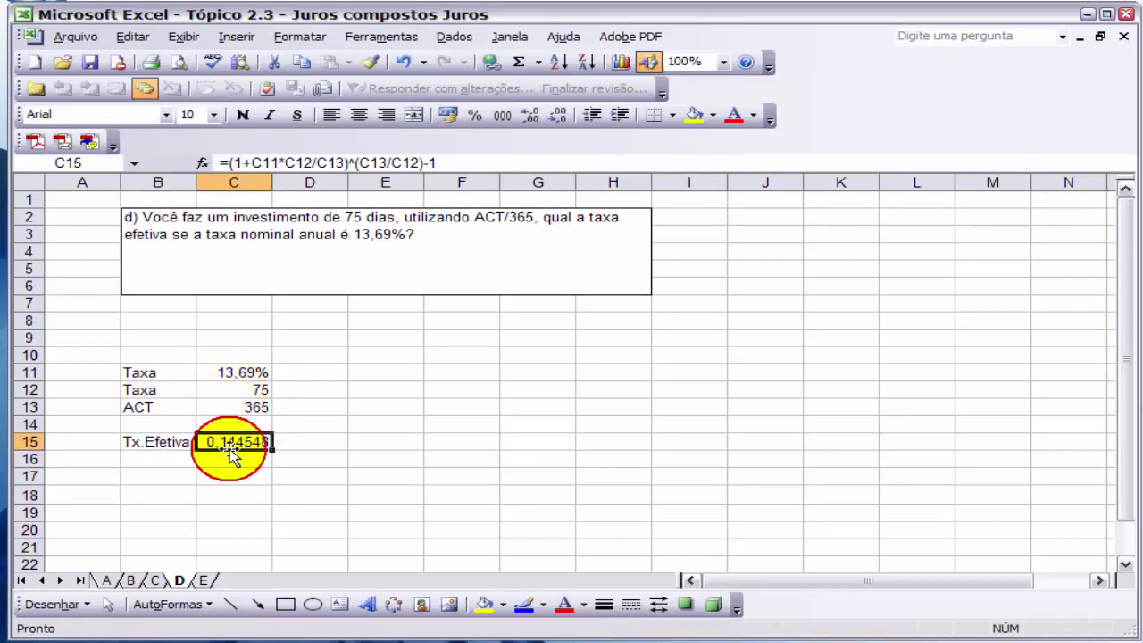
click(480, 124)
click(529, 118)
click(529, 118)
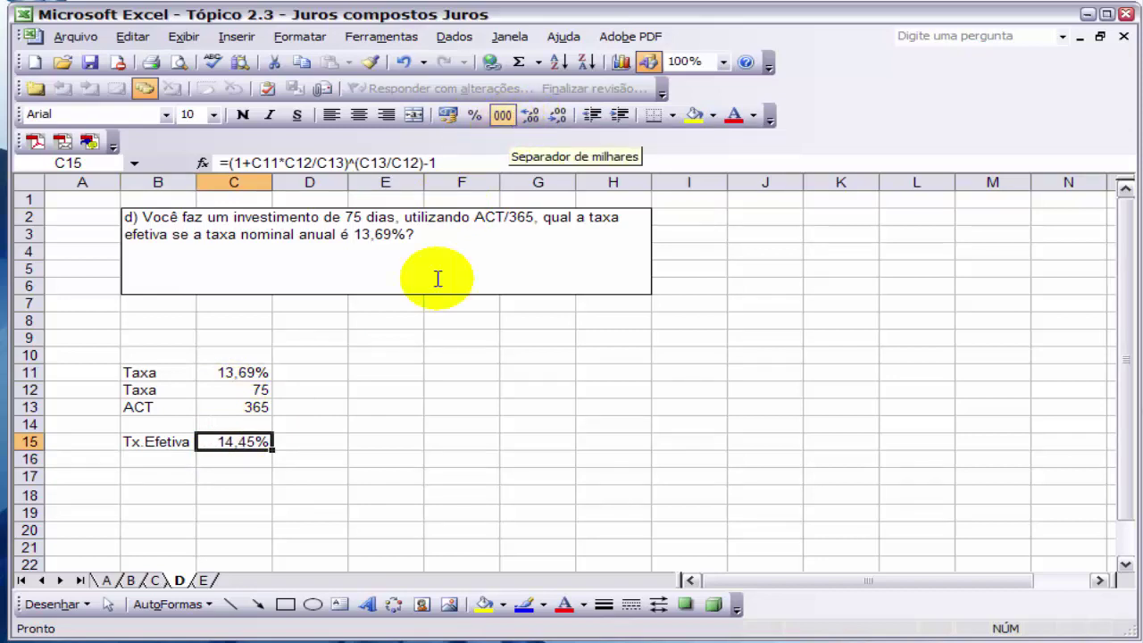
click(157, 459)
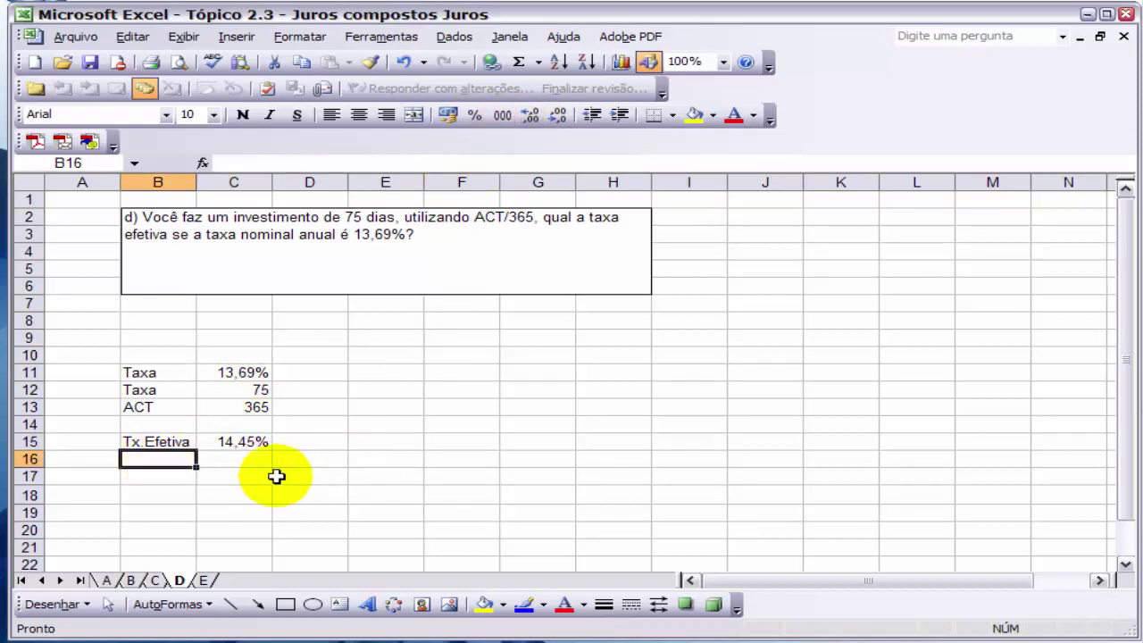
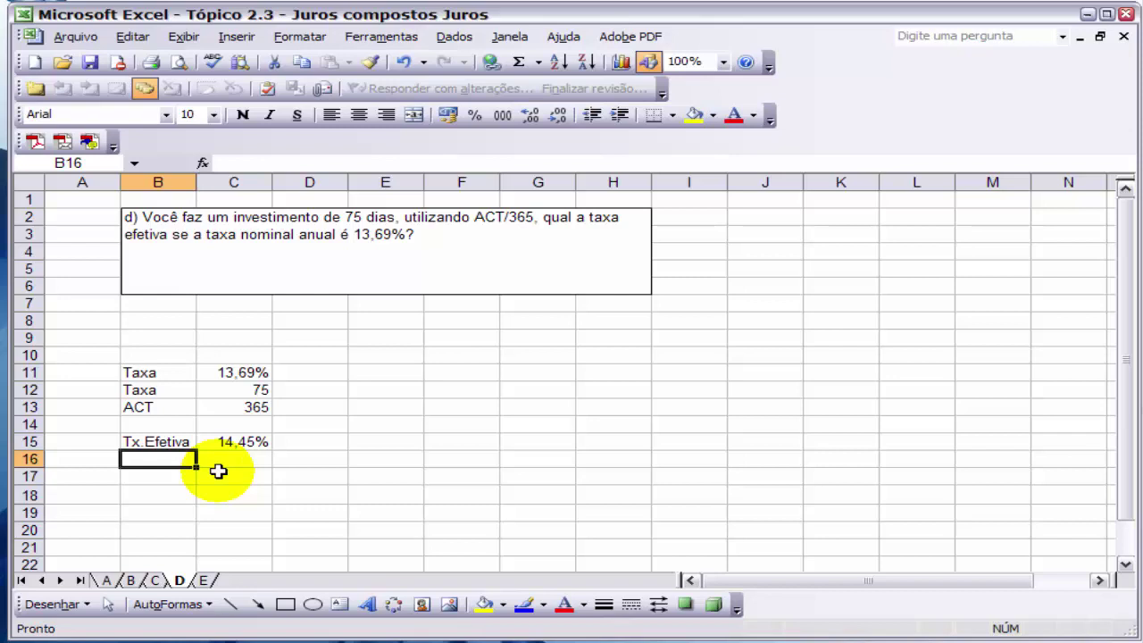
Enter the comparison formula =EFETIVA(C11;12) in D15, beside the manually calculated effective rate
click(298, 439)
text(=efe)
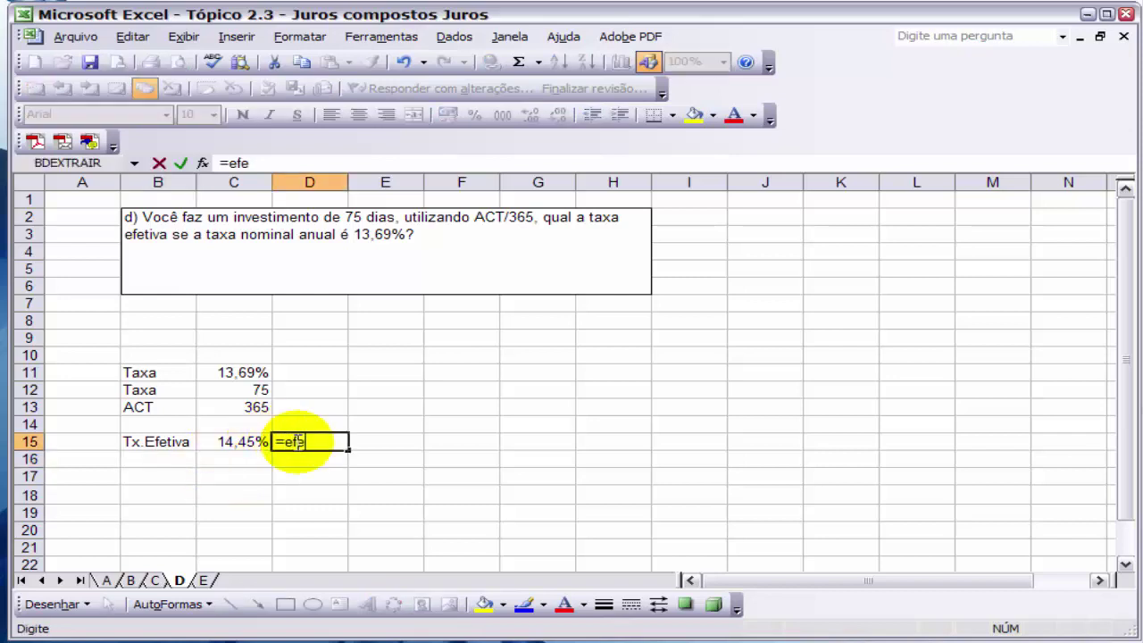
text(tiva()
click(206, 373)
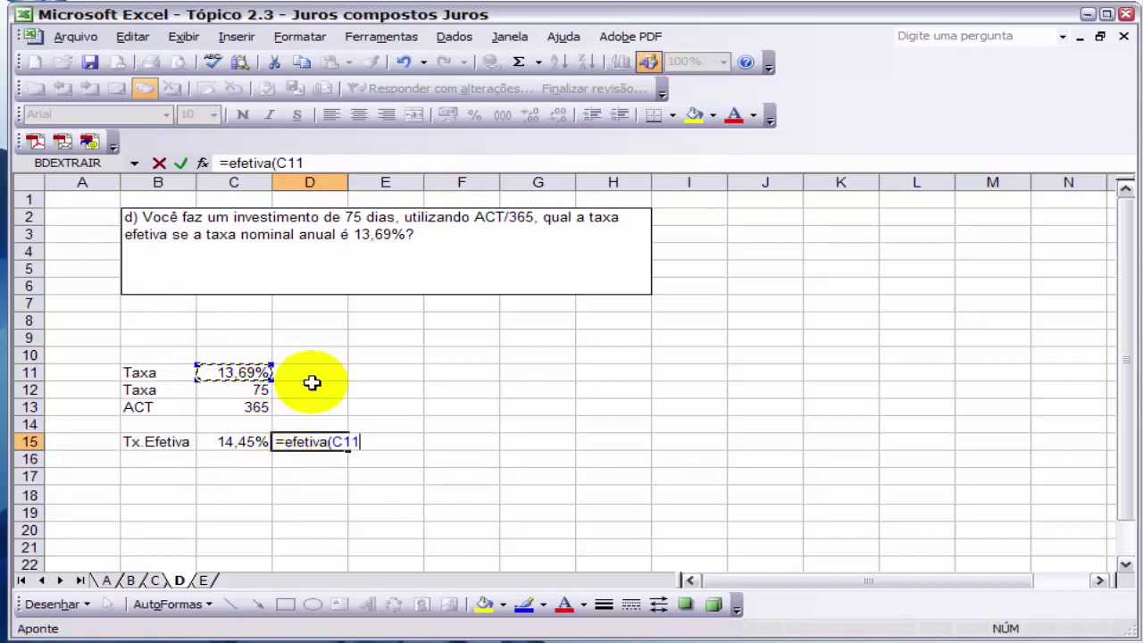
text(;12)
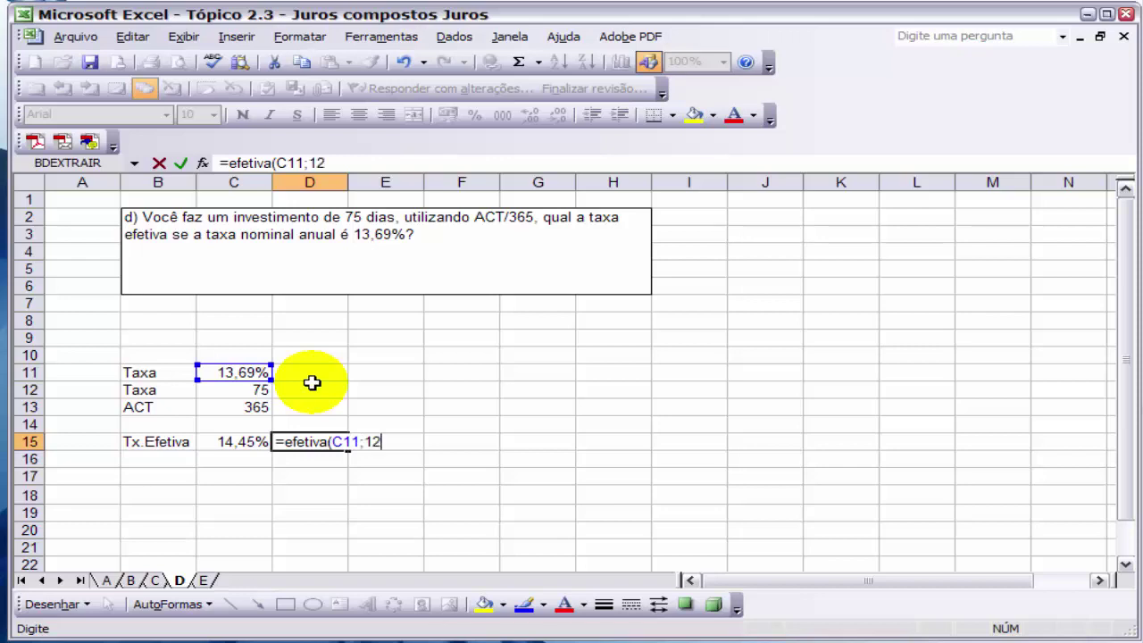
text())
key(Return)
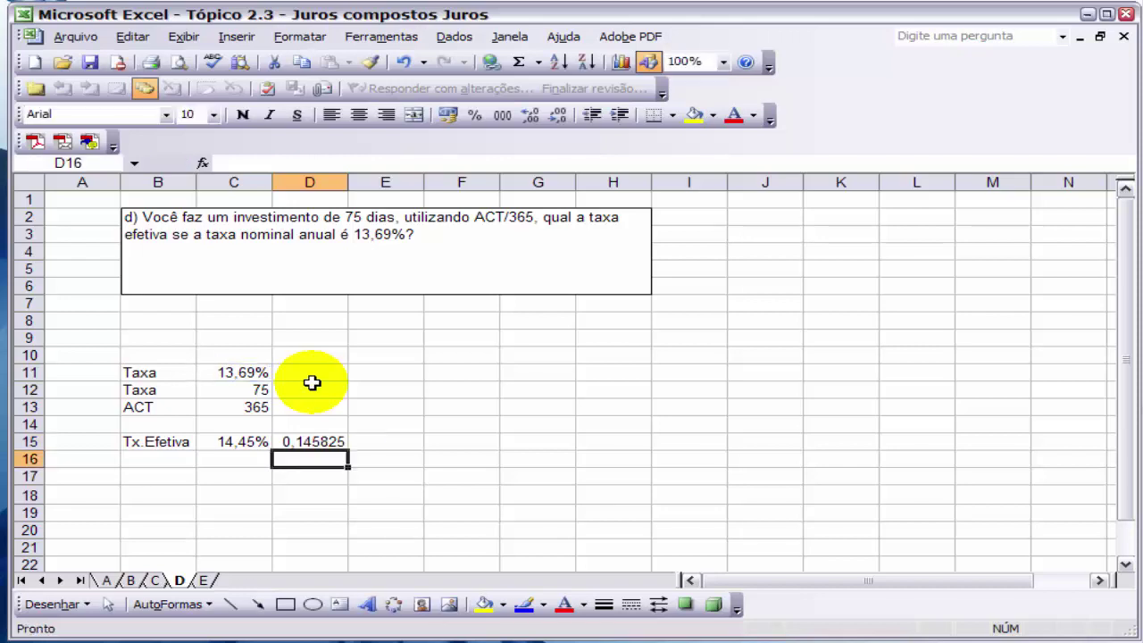
Format the EFETIVA result in D15 as a percentage with two decimal places
key(Up)
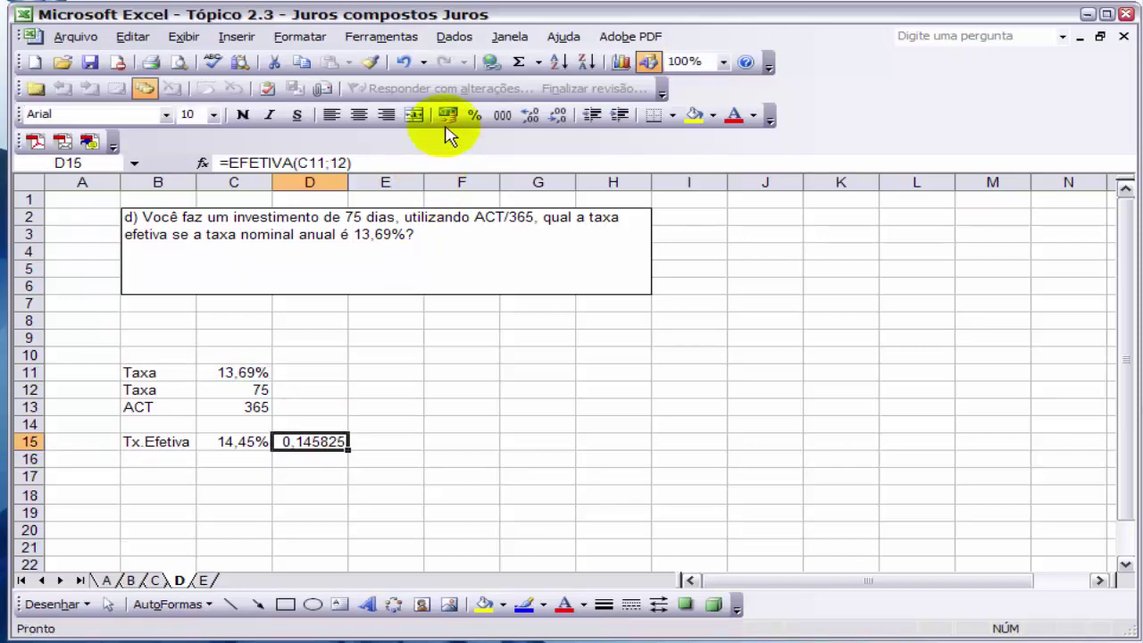
click(474, 115)
click(530, 116)
click(529, 116)
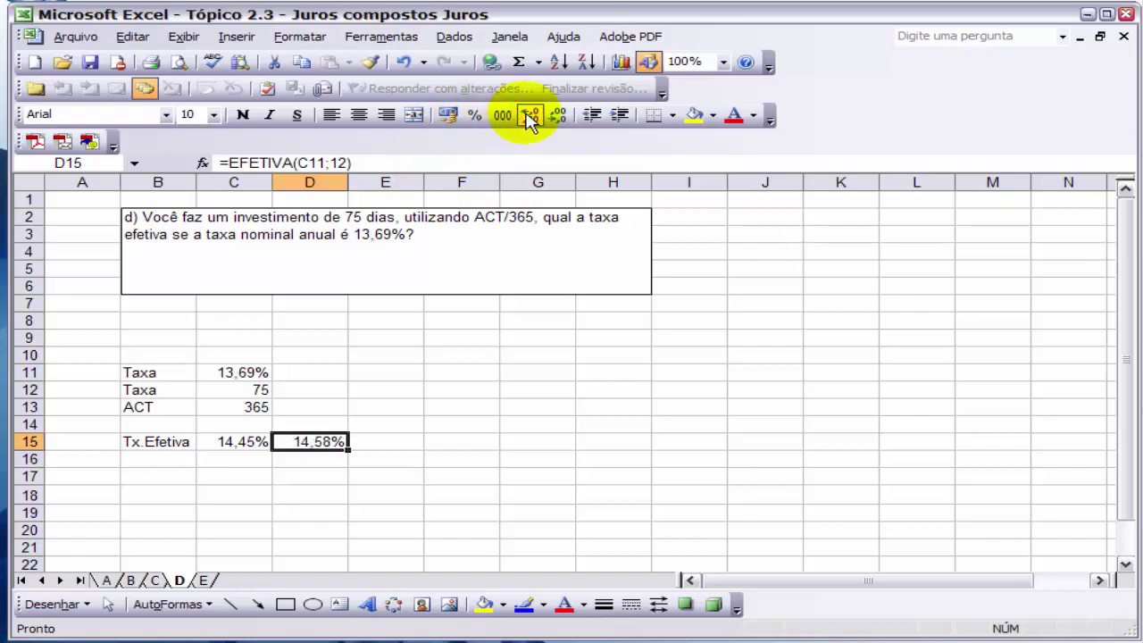
click(308, 482)
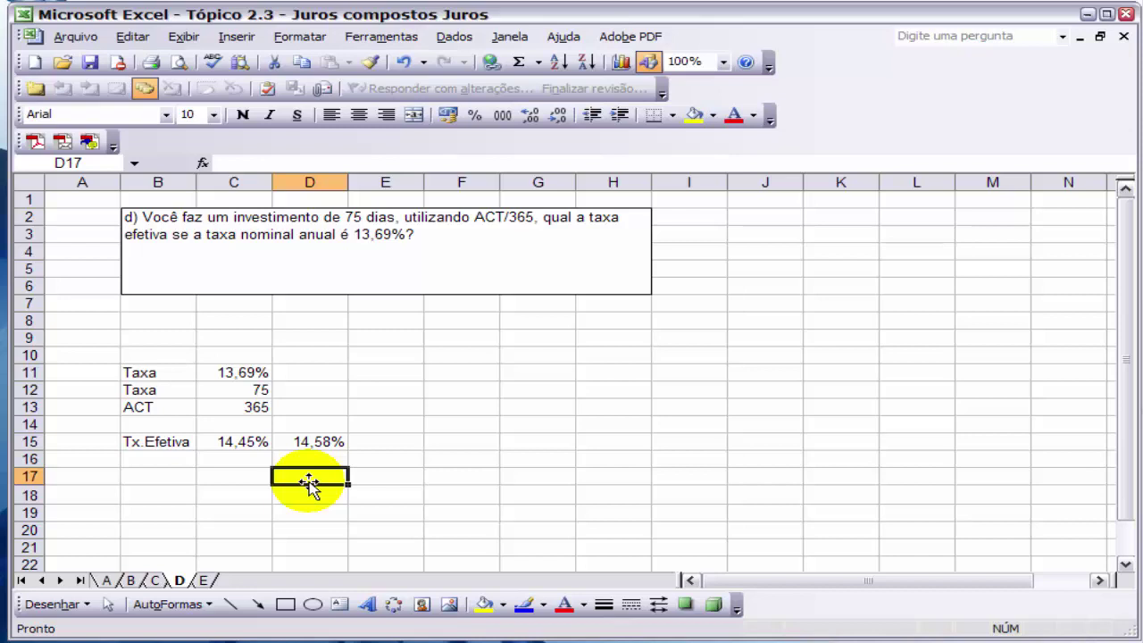
click(240, 441)
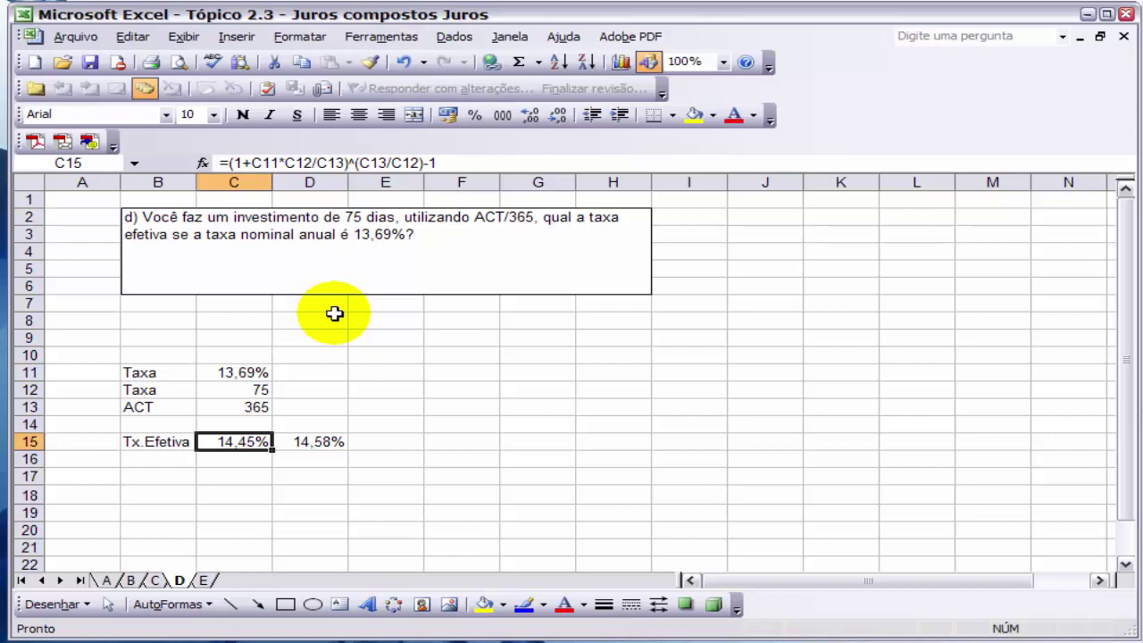
Enter the label Tx.Nominal in B16 for the nominal rate
click(158, 455)
text(Tx.)
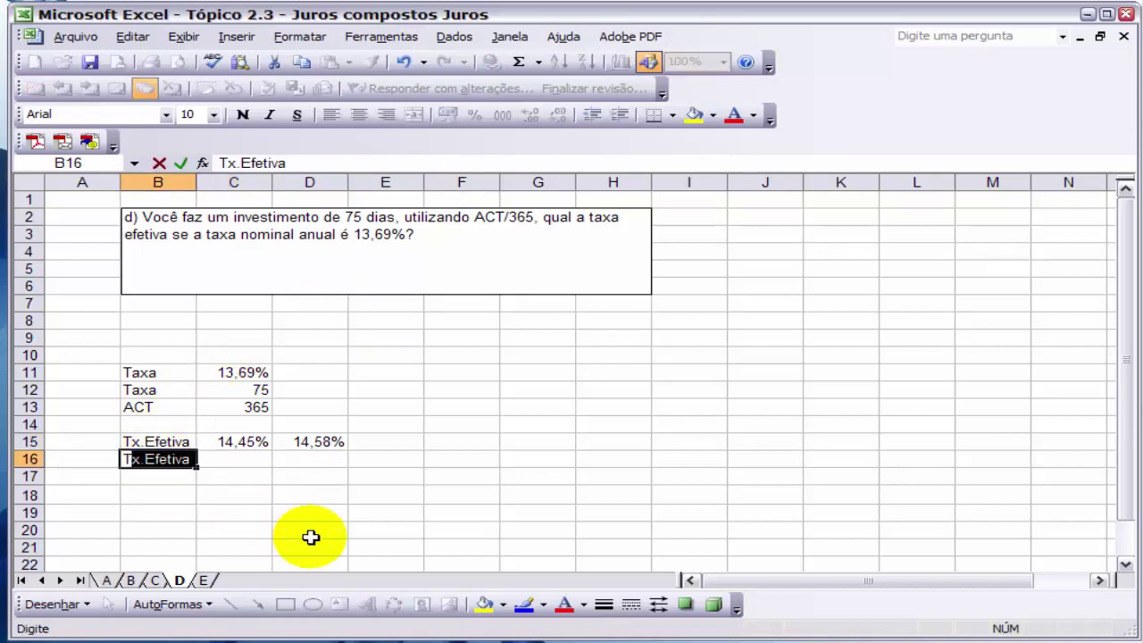
text(N)
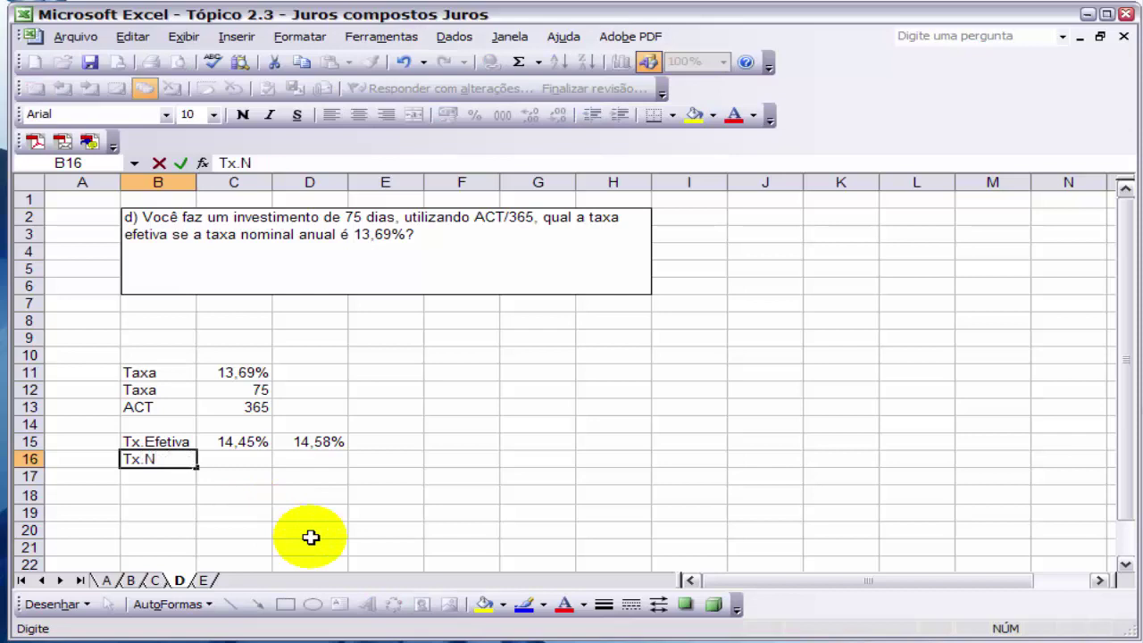
text(ominal)
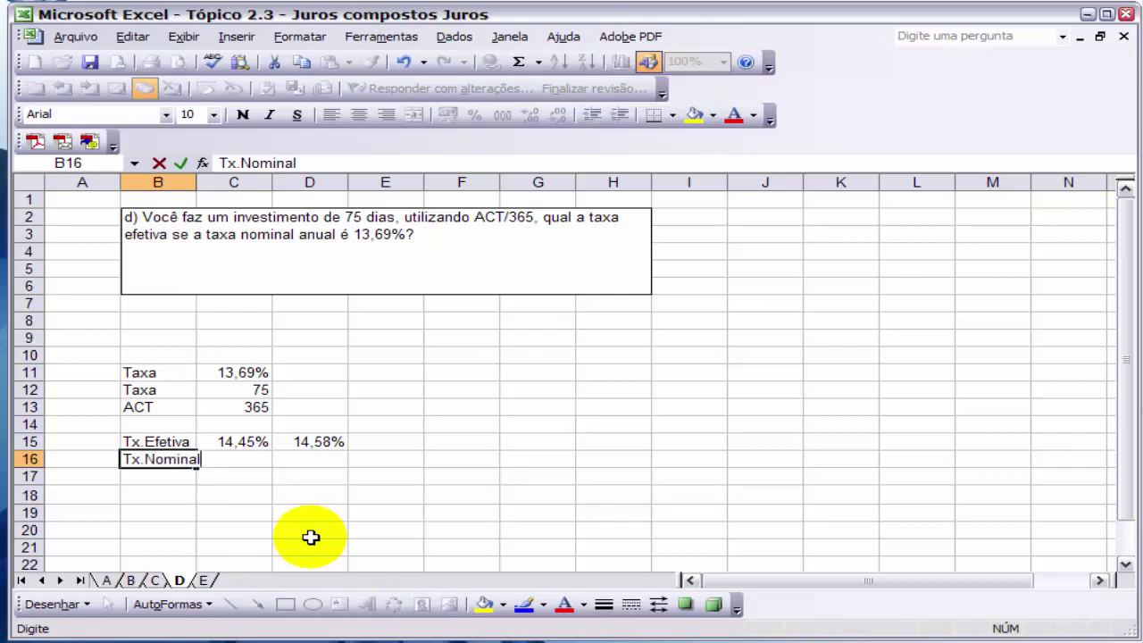
key(Tab)
Enter the formula =NOMINAL(C15;C12) in C16 to get the nominal rate from the effective rate
text(=no)
key(BackSpace)
key(BackSpace)
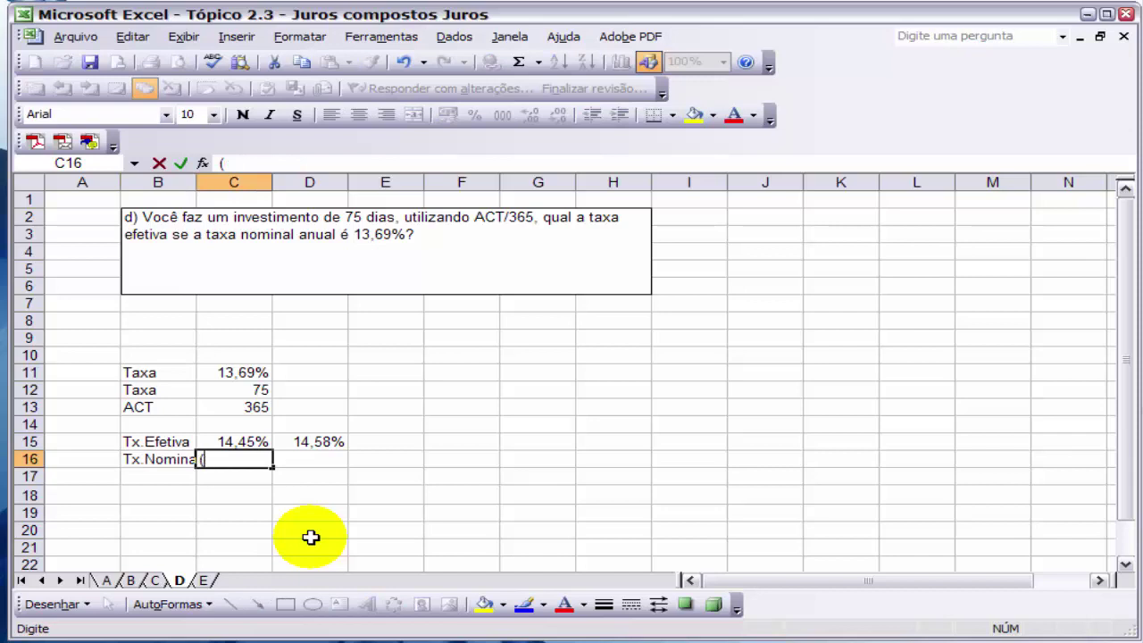
key(BackSpace)
text(=nominal()
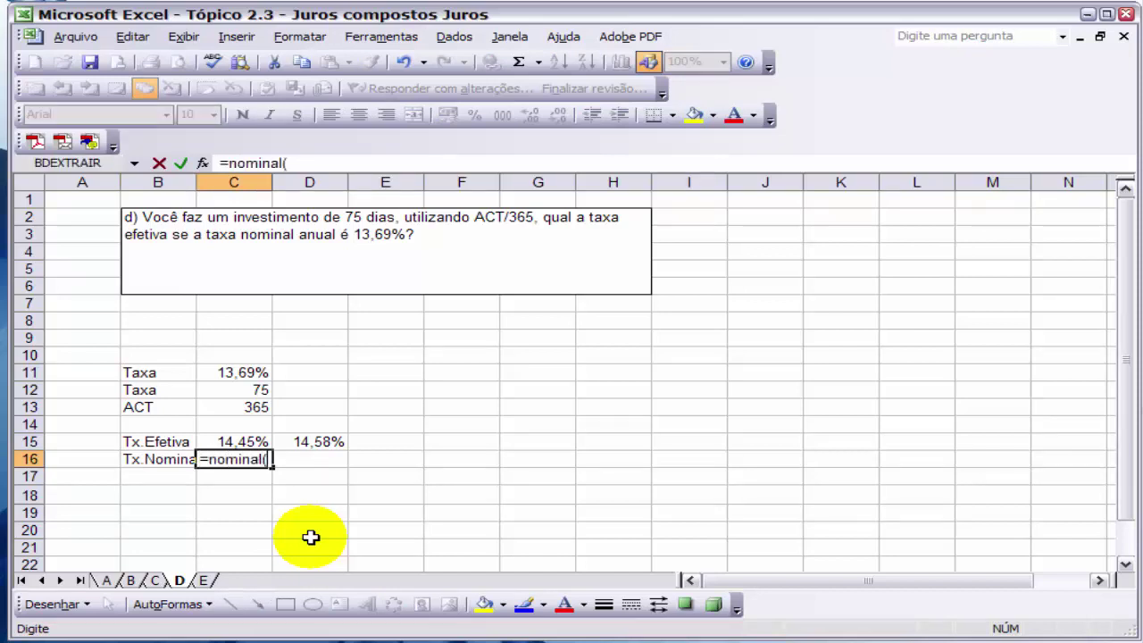
key(Up)
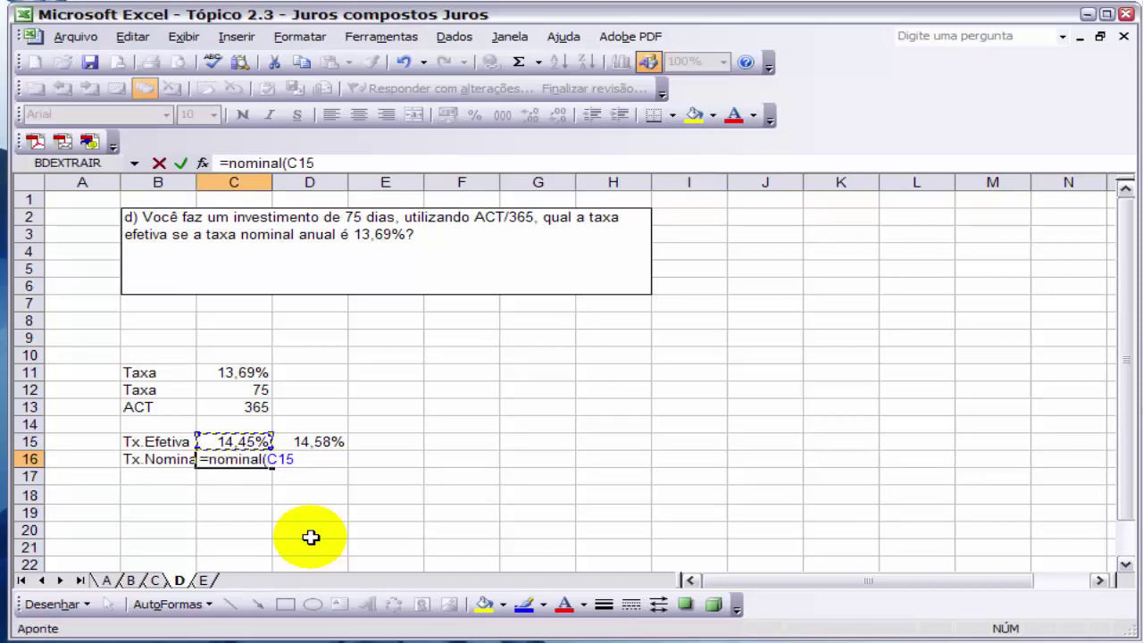
text(;)
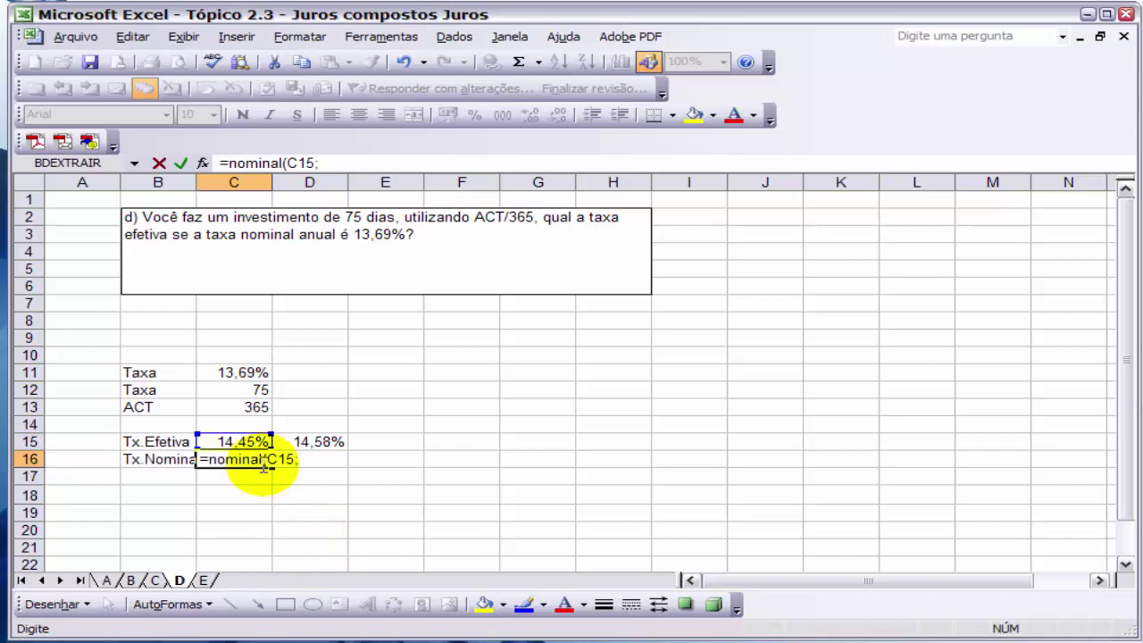
click(239, 390)
text())
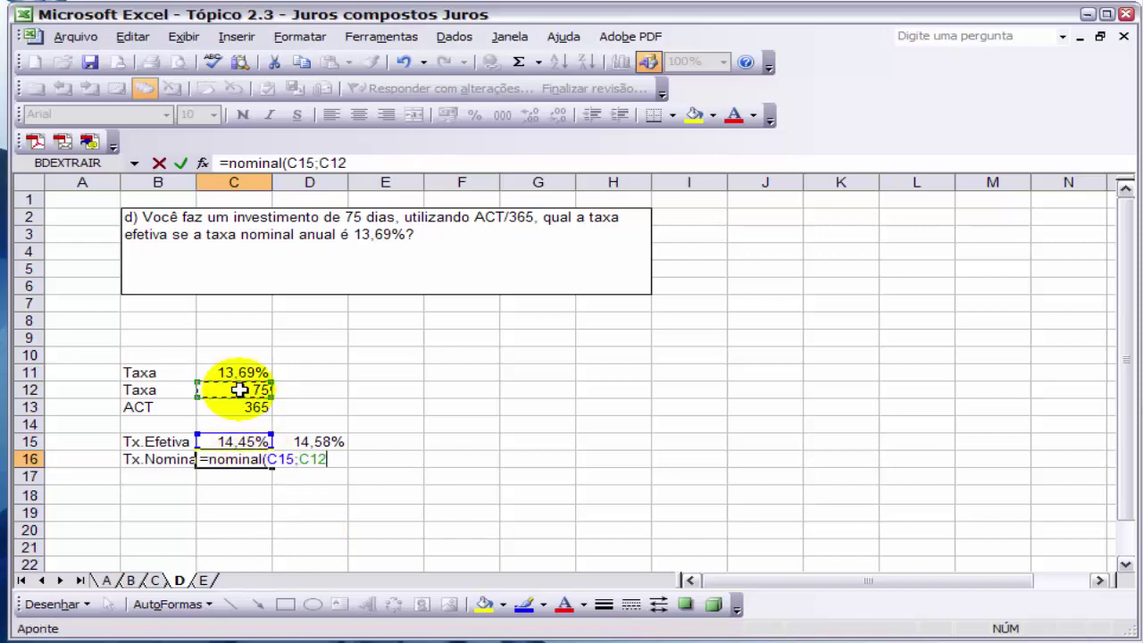
key(Return)
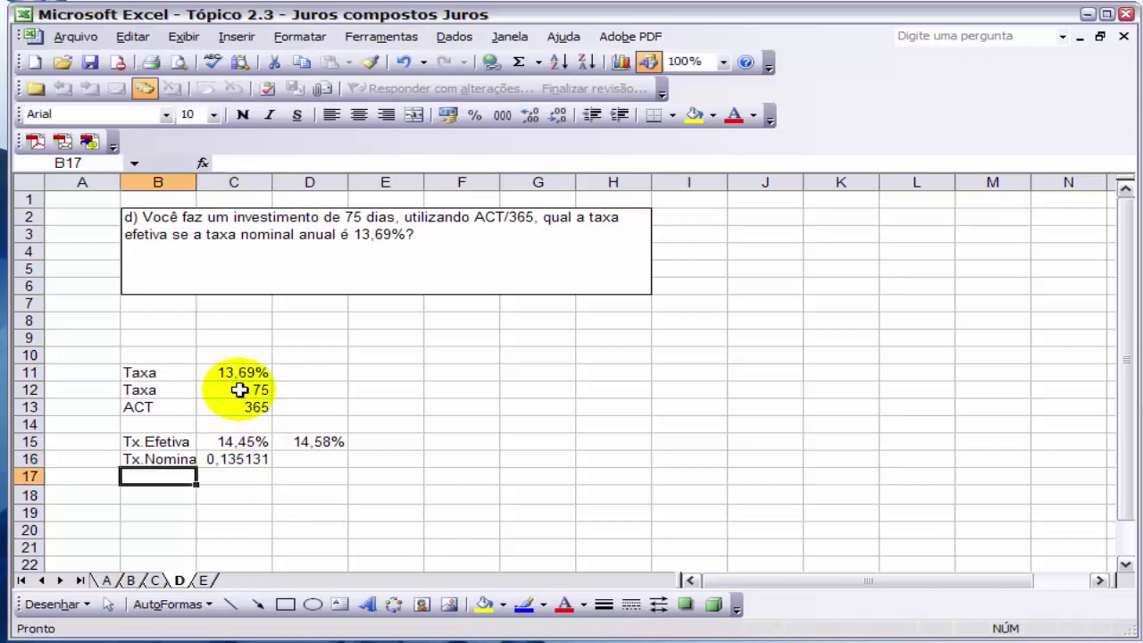
Format the nominal rate in C16 as a percentage with two decimal places and fit column B's width to its labels
click(234, 440)
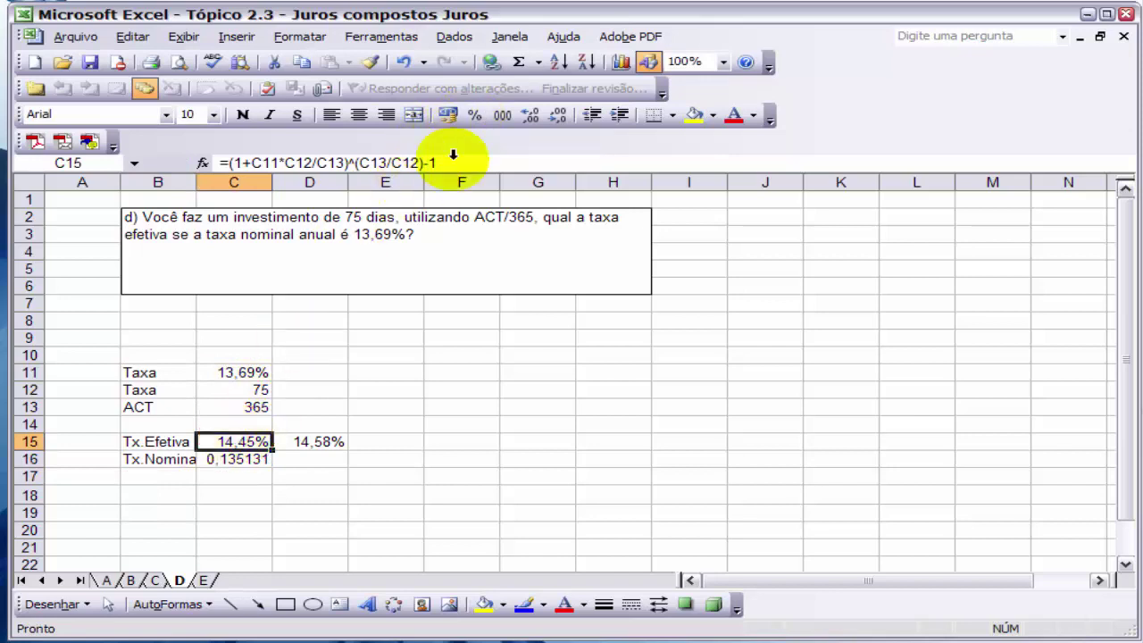
click(263, 457)
click(474, 116)
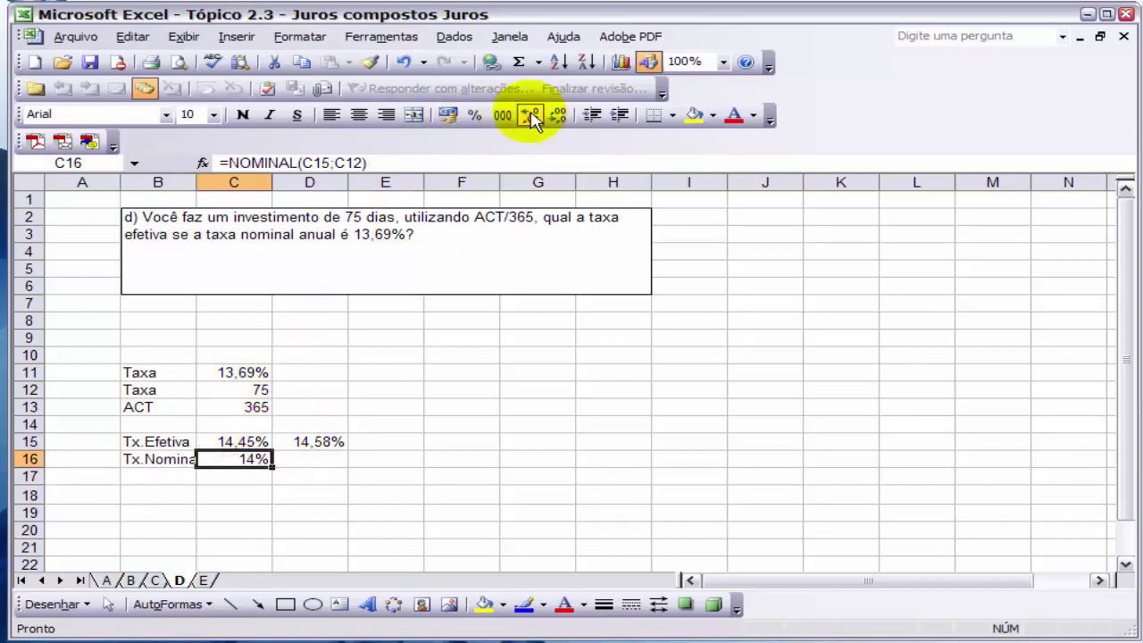
double_click(529, 114)
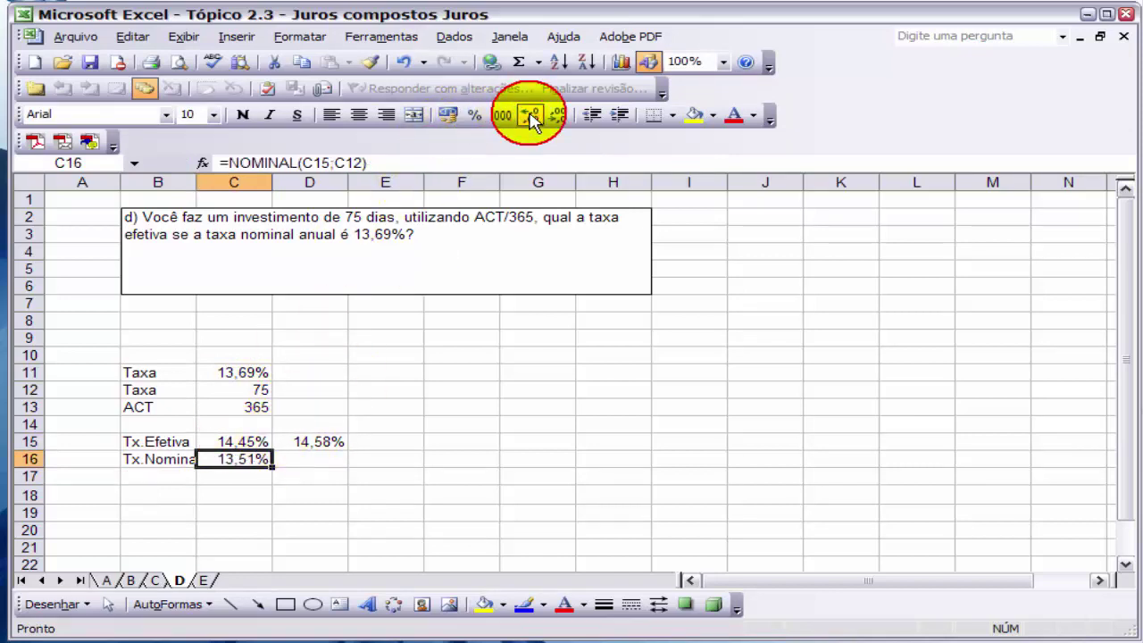
double_click(197, 182)
click(165, 480)
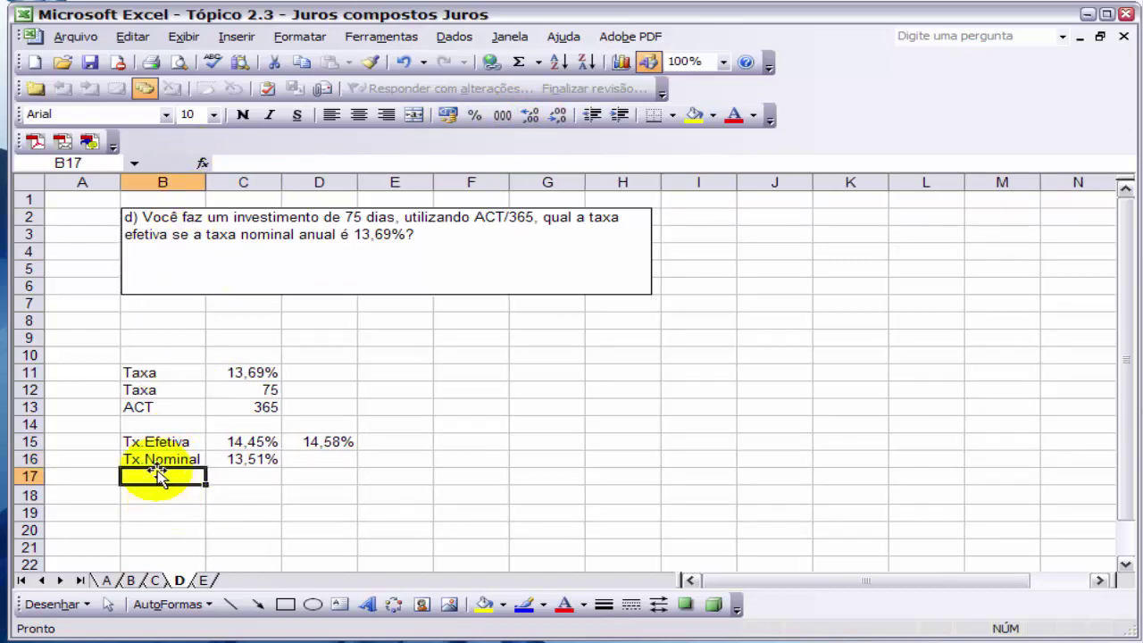
Copy the Tx.Efetiva label from B15 to B18
click(156, 441)
key(ctrl+c)
click(155, 494)
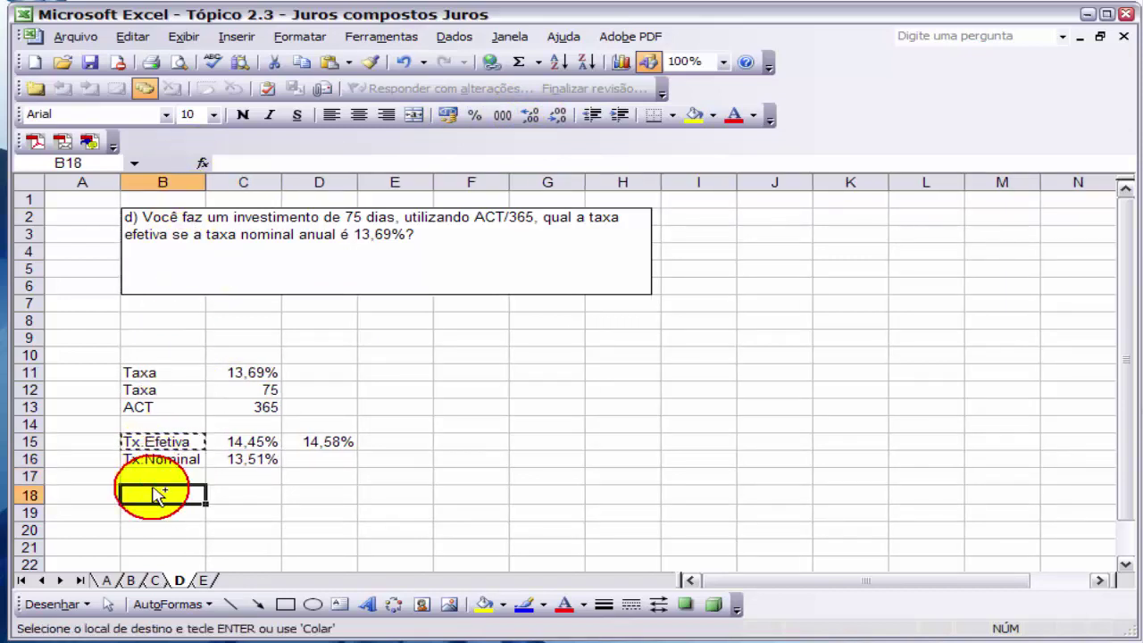
key(ctrl+v)
Enter the check formula =EFETIVA(C16;C12) in C18 to convert the nominal rate back to an effective rate
click(229, 494)
text(=efetiva)
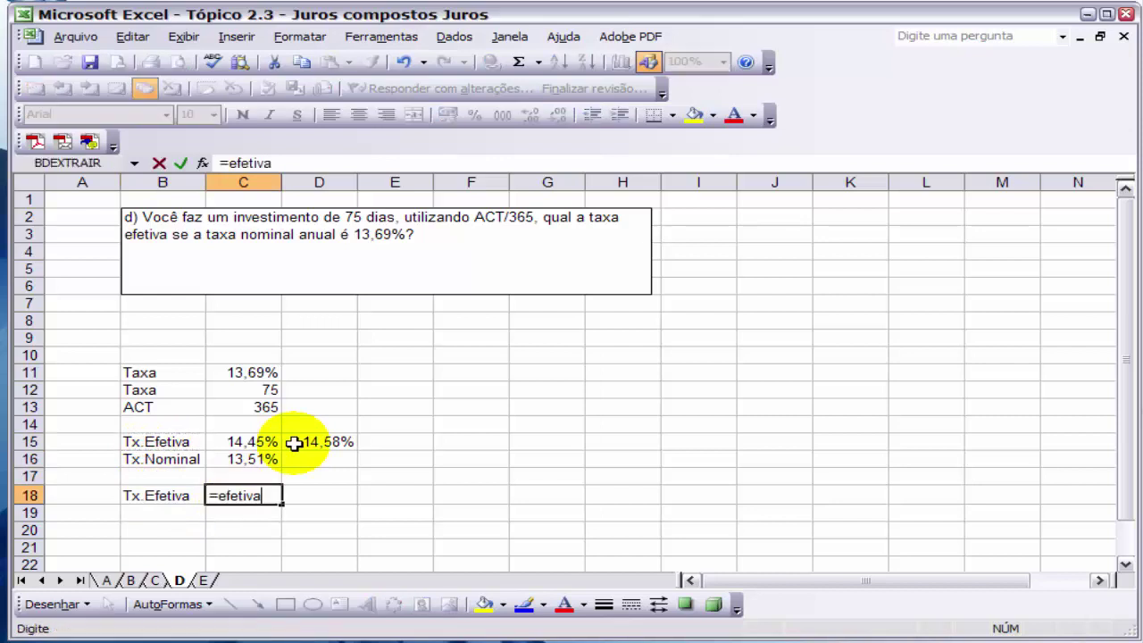
text(()
key(Up)
key(Up)
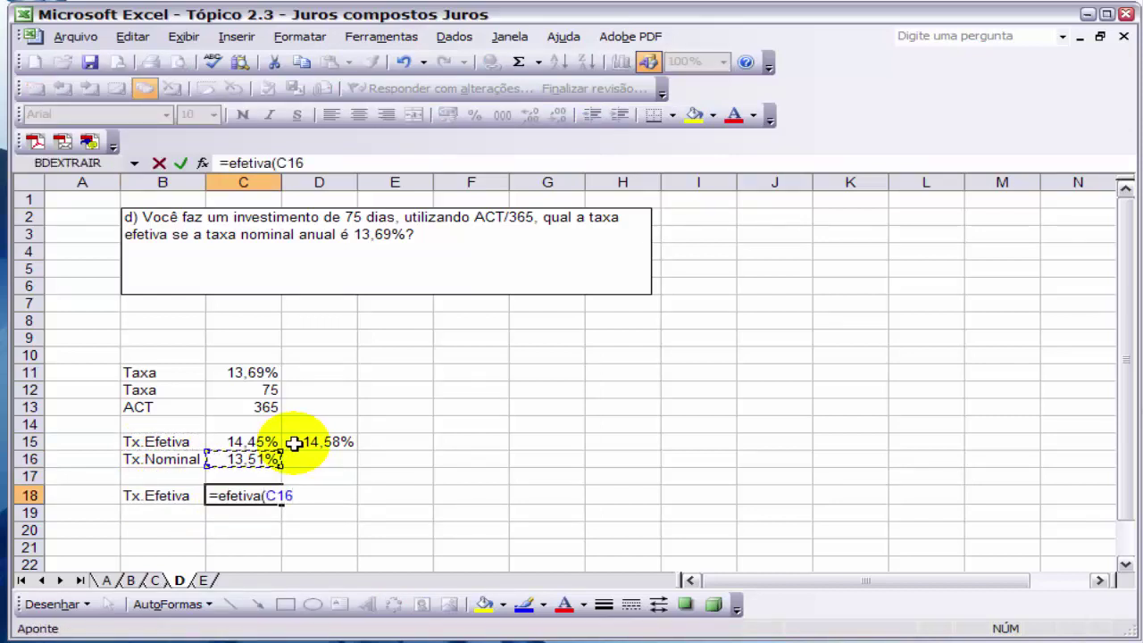
text(;)
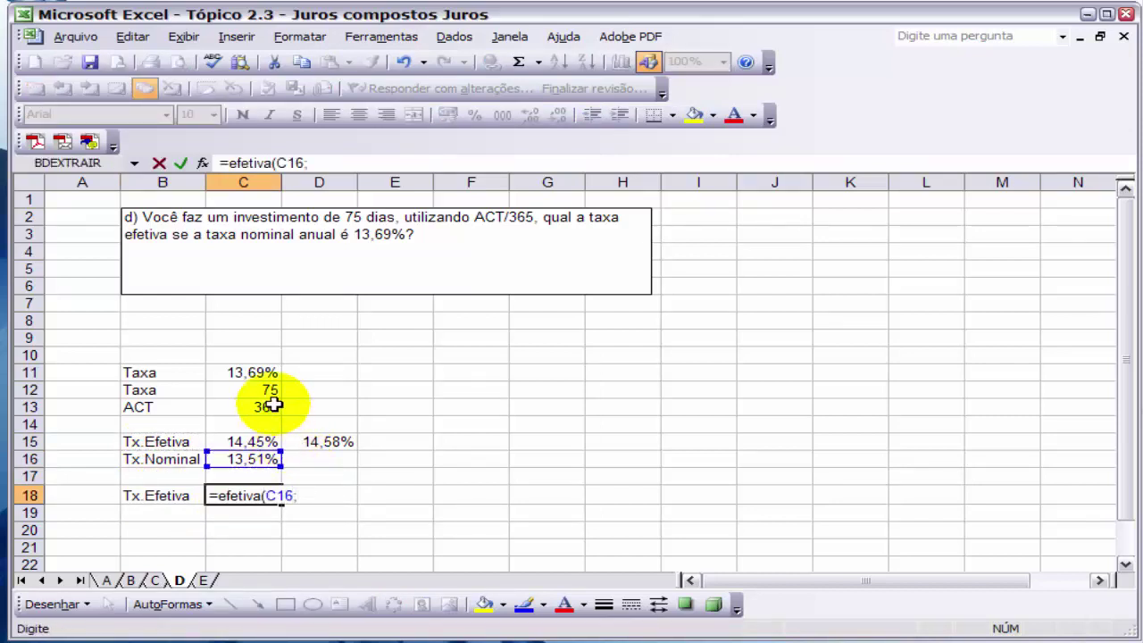
click(268, 390)
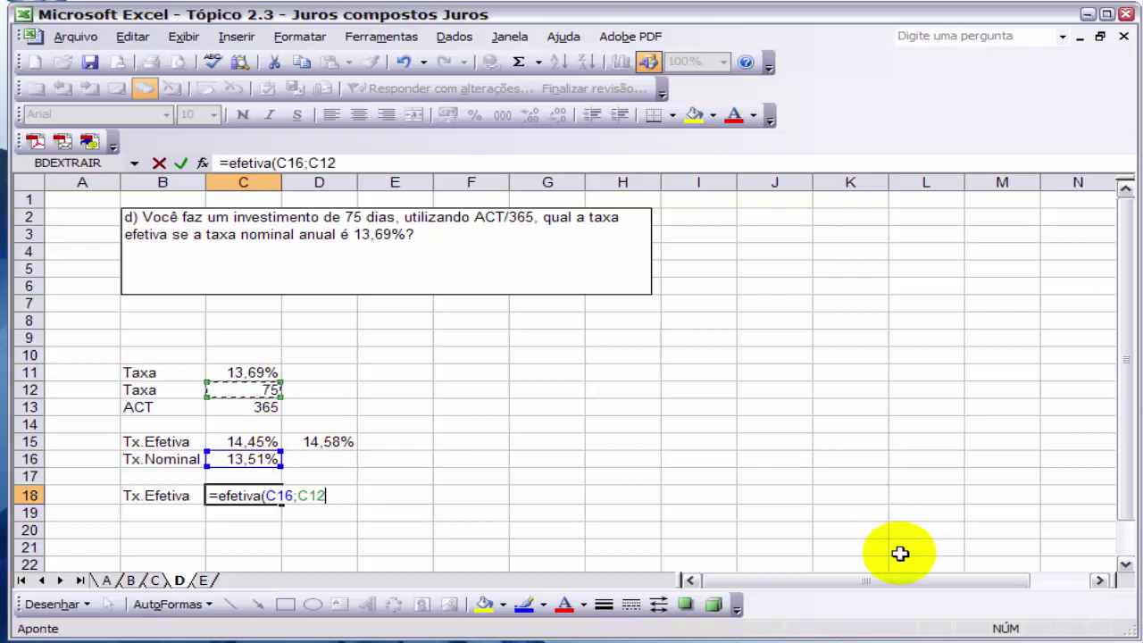
text())
key(Return)
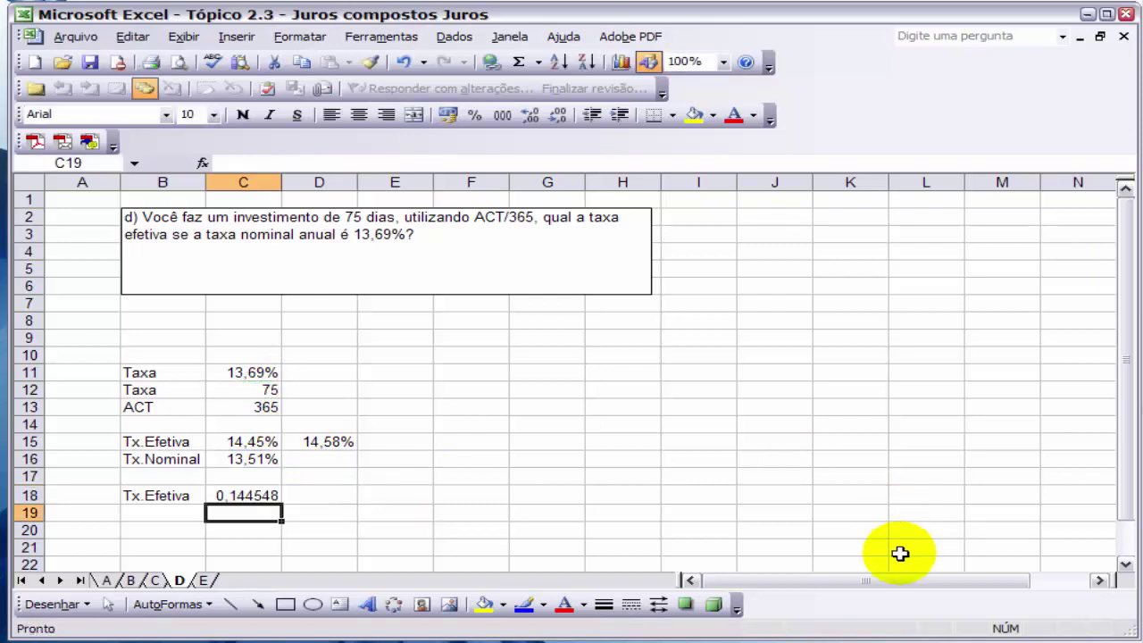
Copy the percentage format of C15 onto the EFETIVA result in C18
click(260, 441)
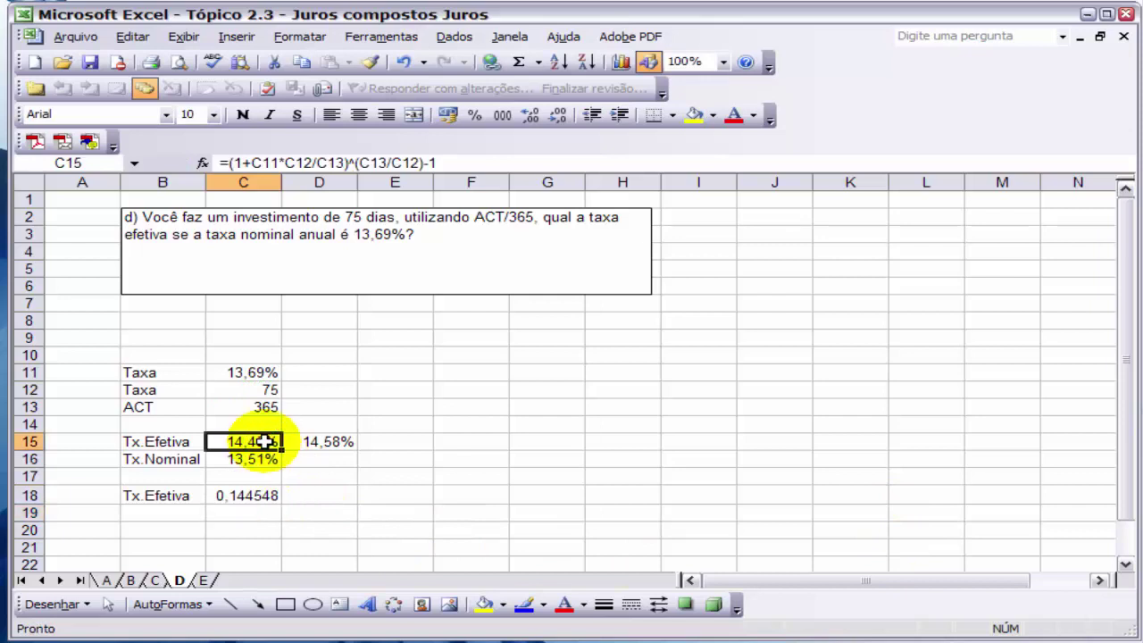
click(371, 61)
click(247, 495)
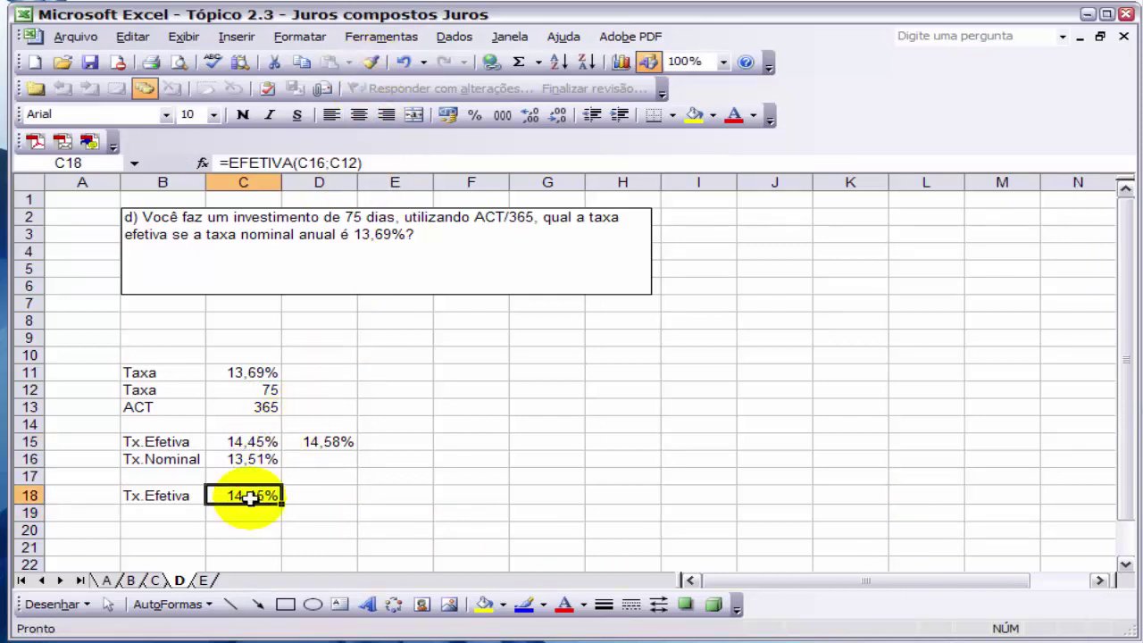
click(314, 459)
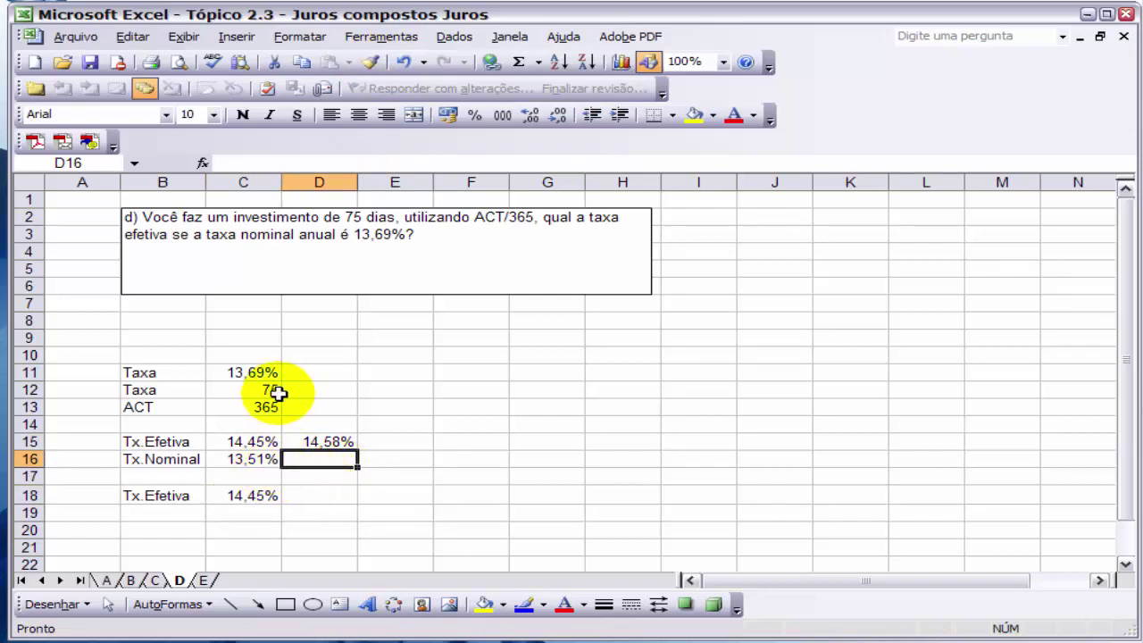
click(243, 390)
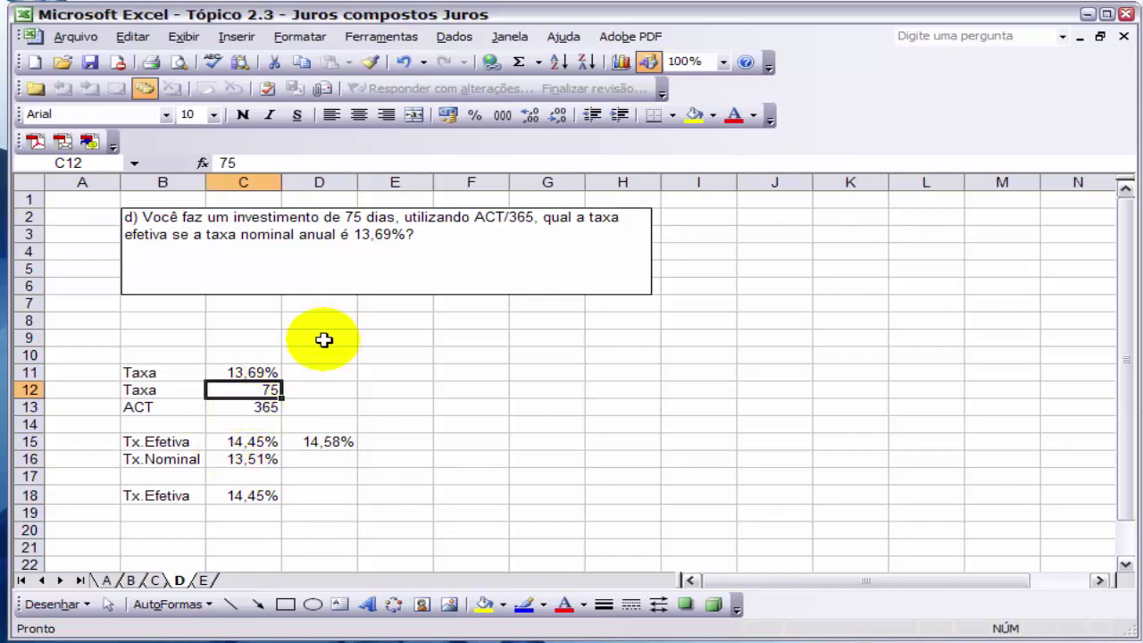
click(247, 372)
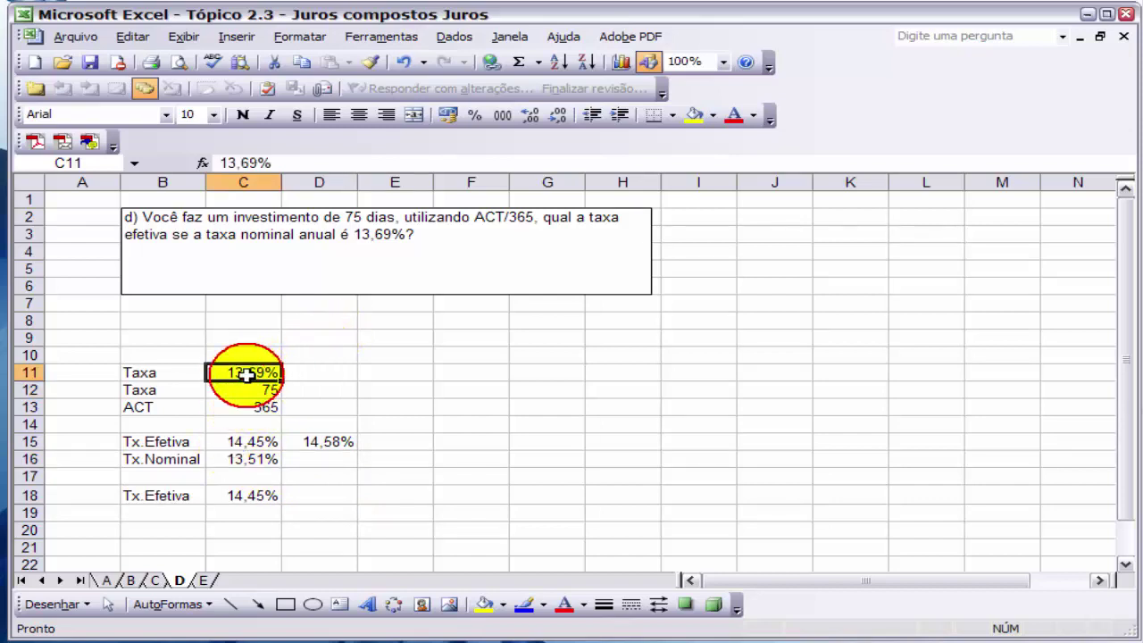
click(292, 444)
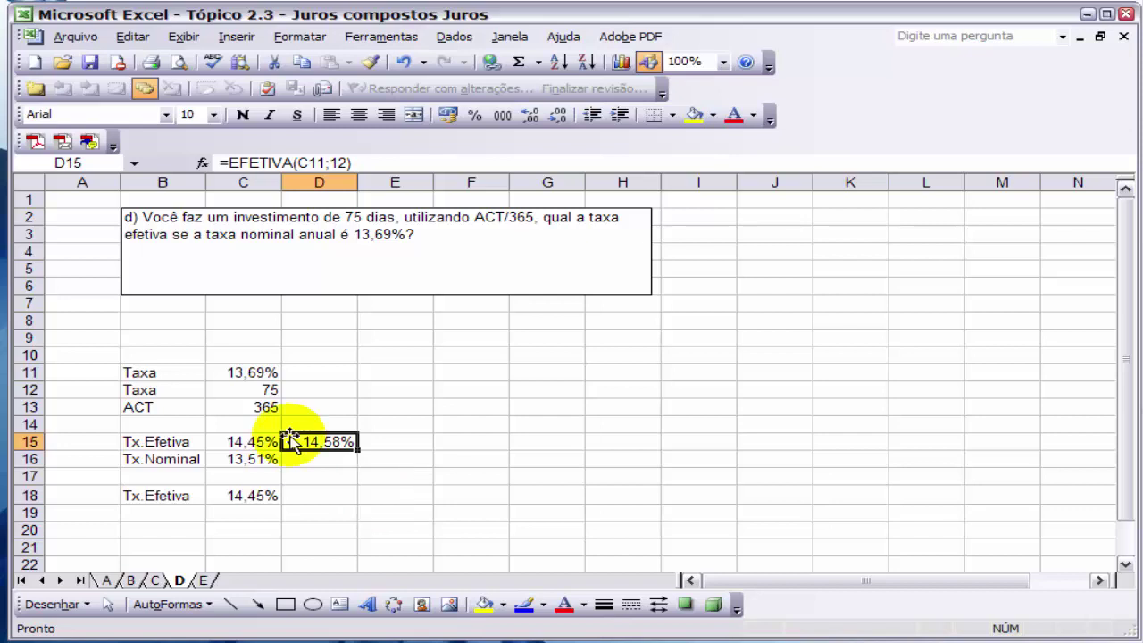
On sheet E, enter the label TaxaMensal in B10 and 3,63% in C10, fitting column B's width to the label
click(205, 581)
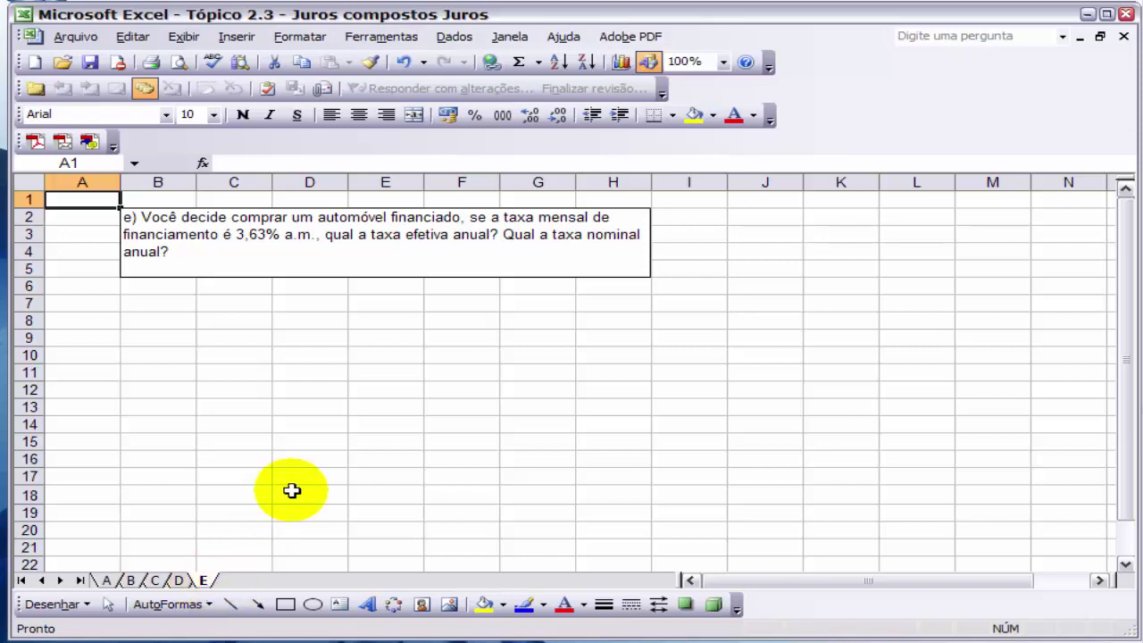
click(154, 350)
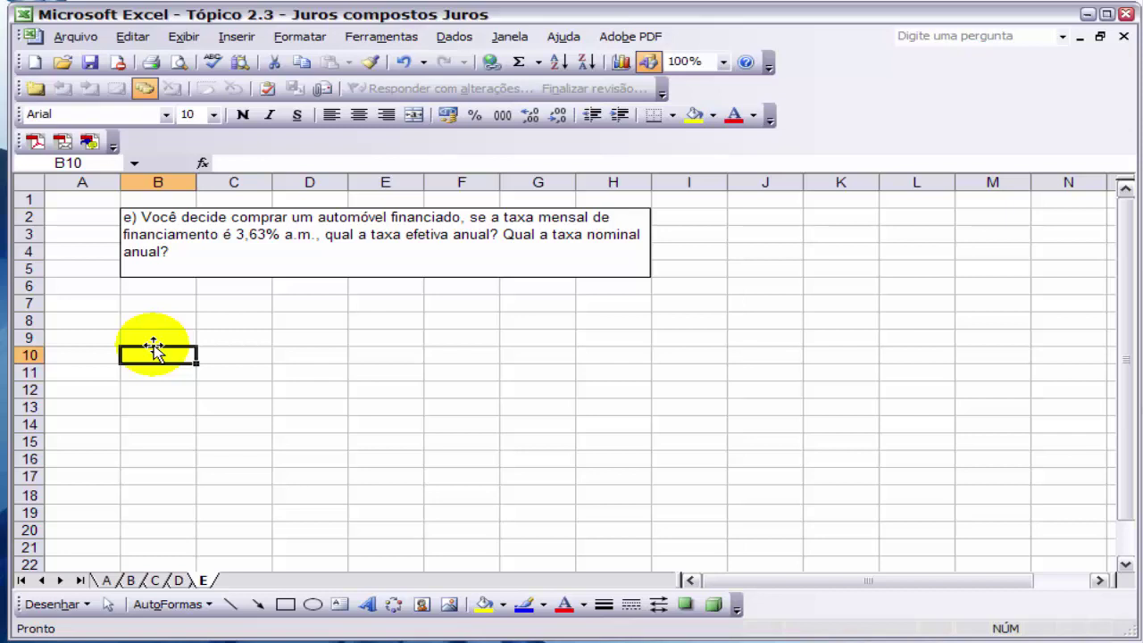
double_click(153, 351)
text(Ta)
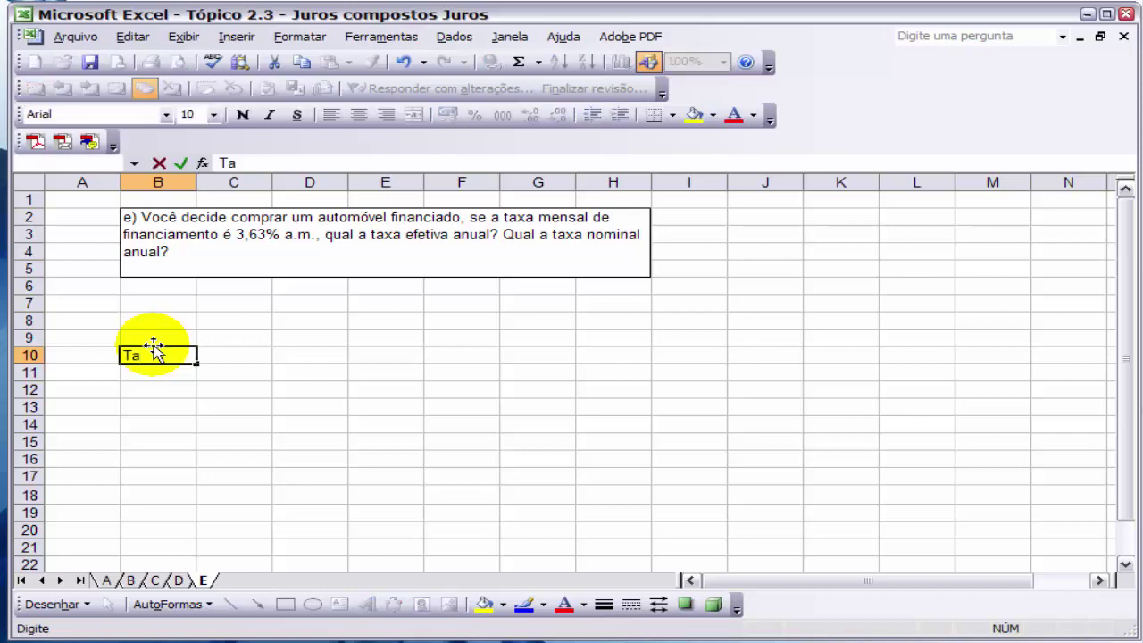
text(xaMensal)
key(Tab)
text(3,)
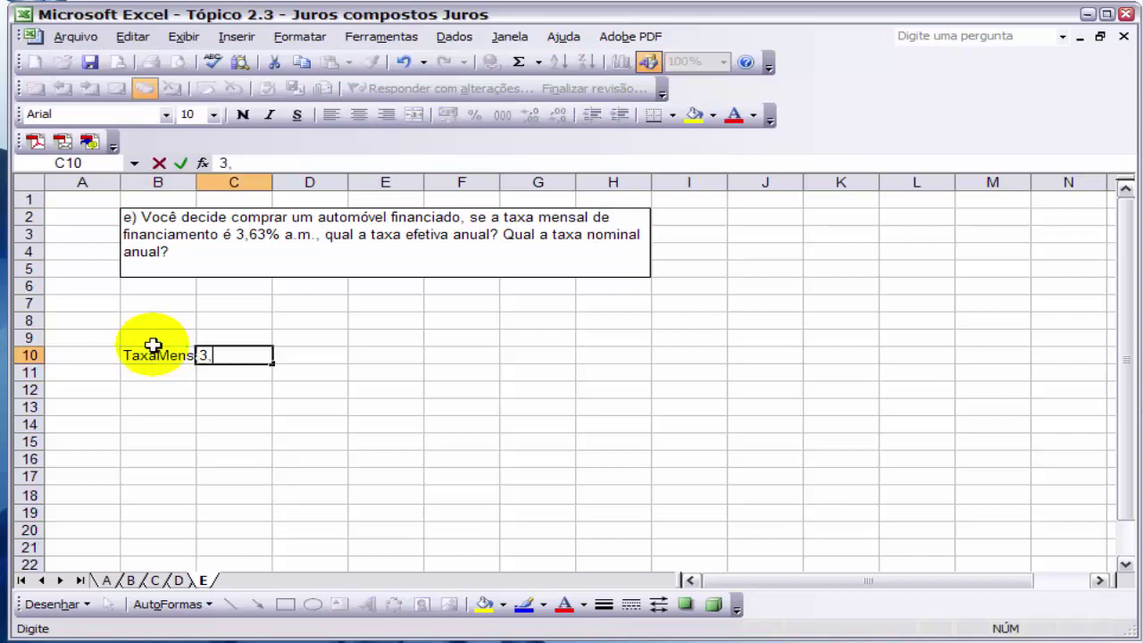
text(63%)
key(Return)
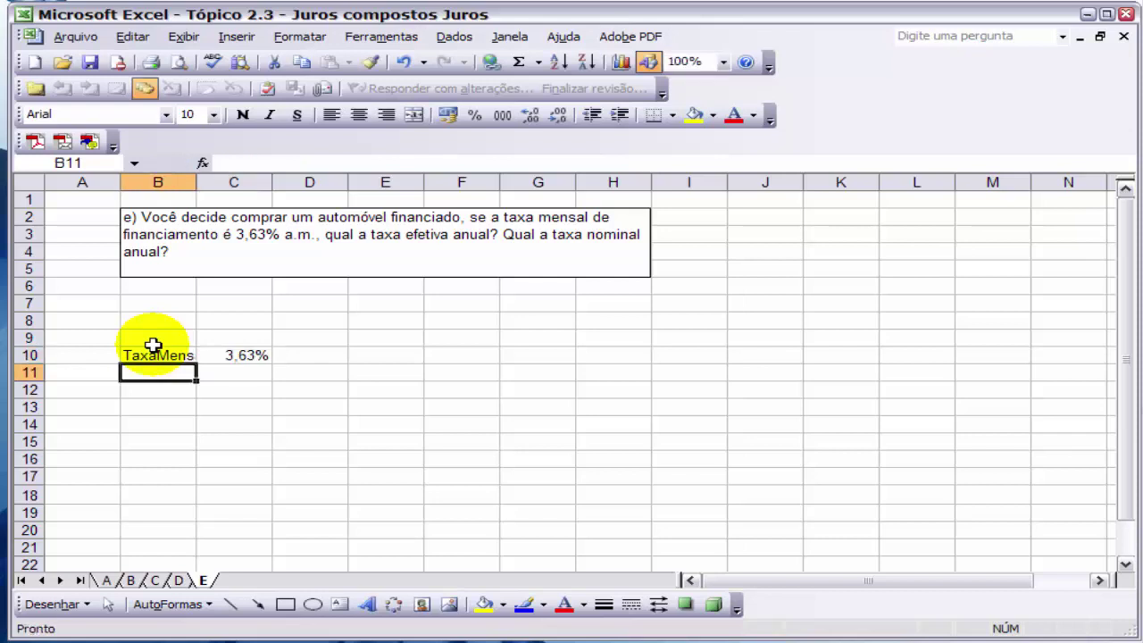
double_click(196, 182)
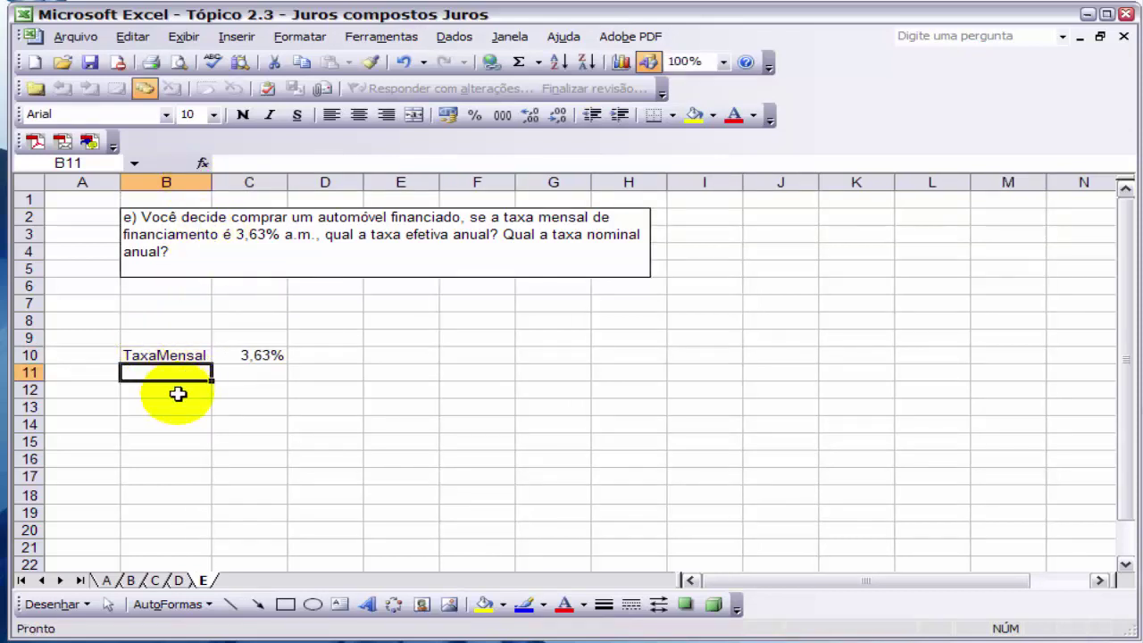
Enter the label Tx. in B12 and the annual compounding formula =(1+C10)^12 in C12
click(176, 390)
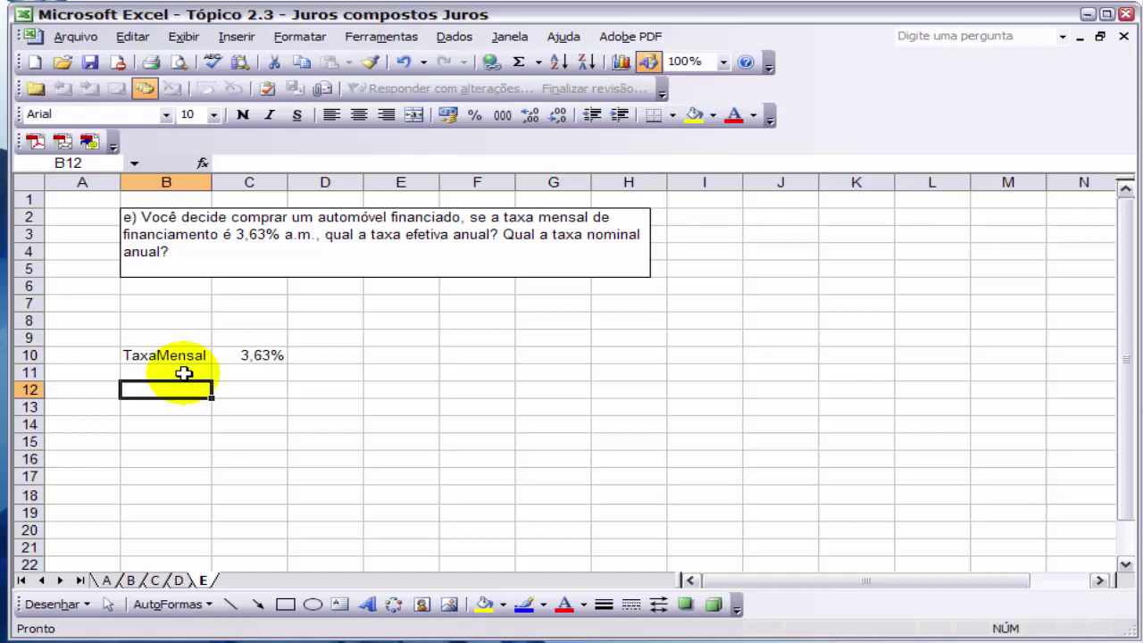
text(Tx.)
key(Tab)
text(=)
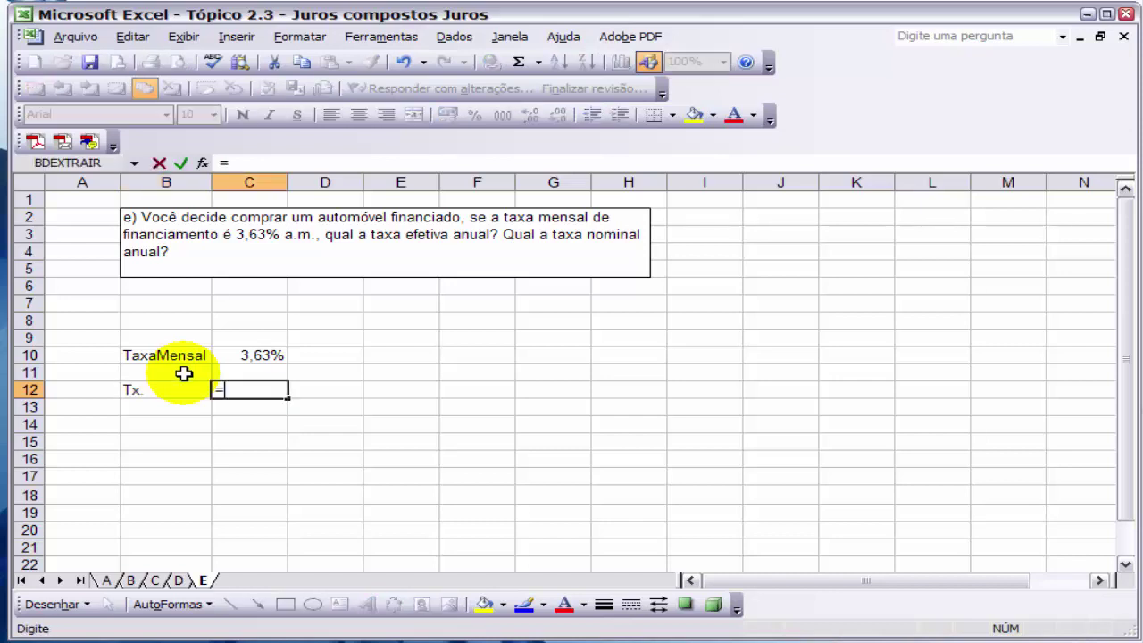
text((1+)
key(Up)
key(Up)
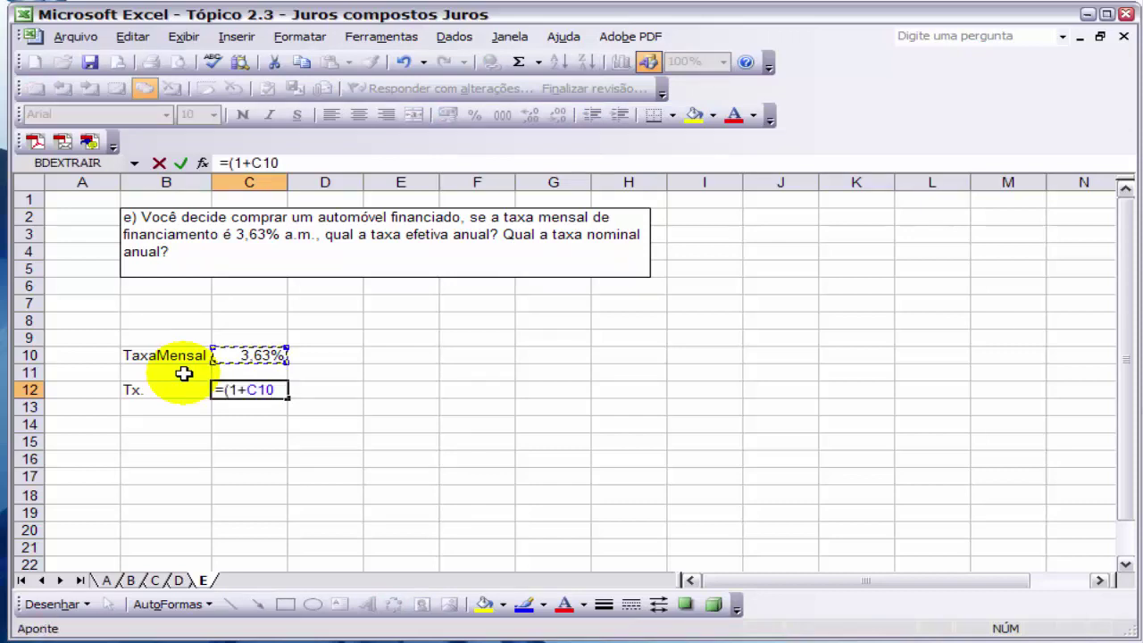
text()^12)
key(Return)
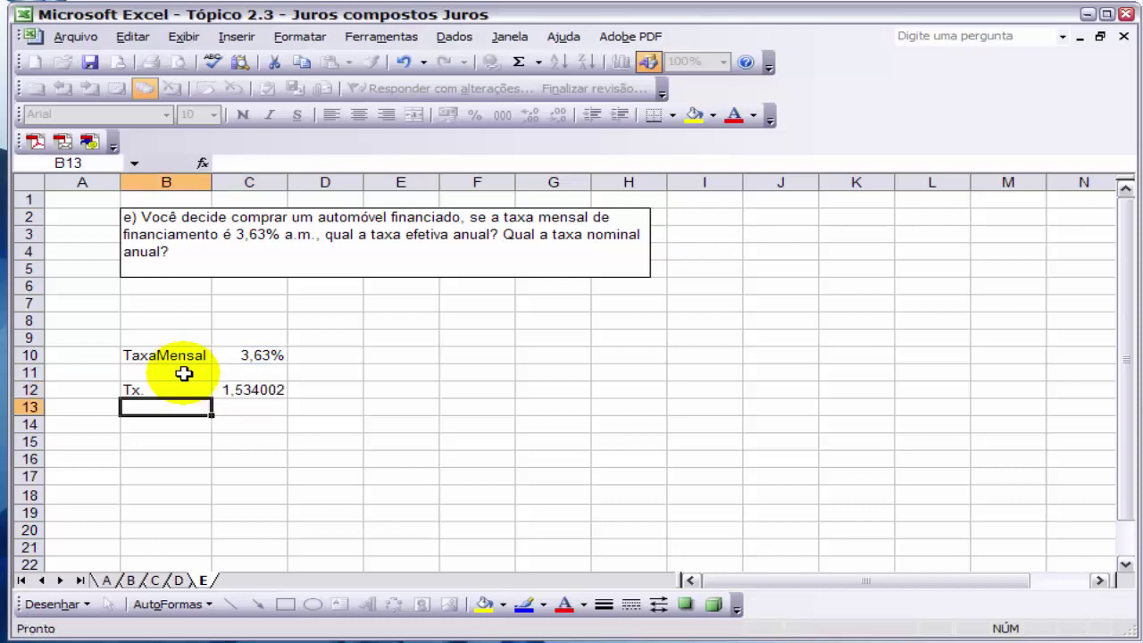
Copy the percentage format of the monthly rate in C10 onto the formula result in C12
click(265, 388)
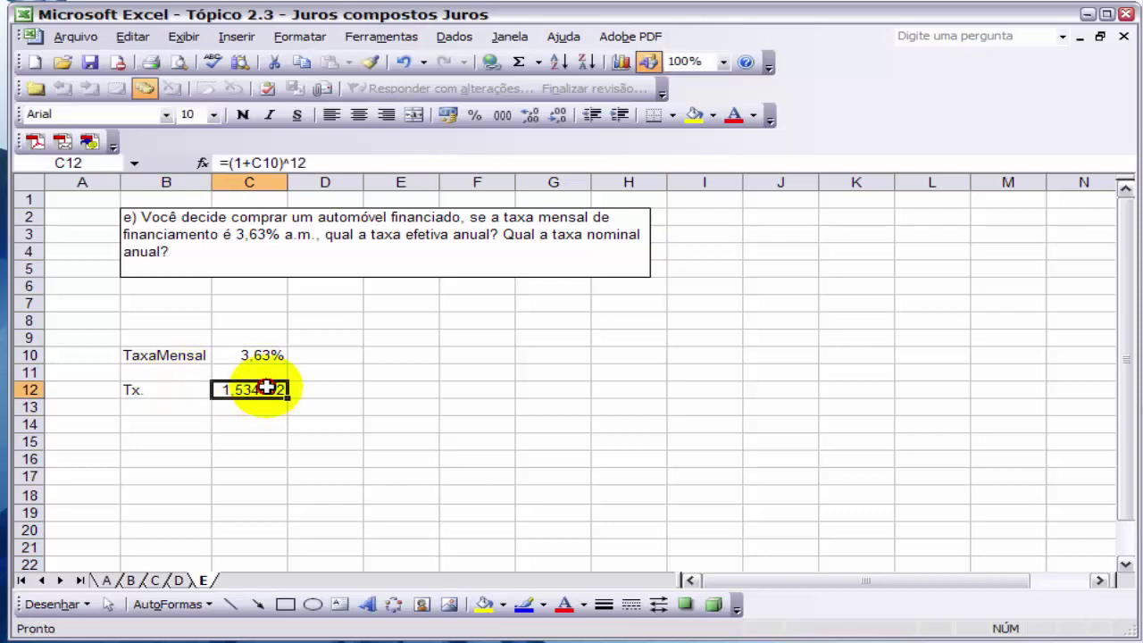
click(266, 355)
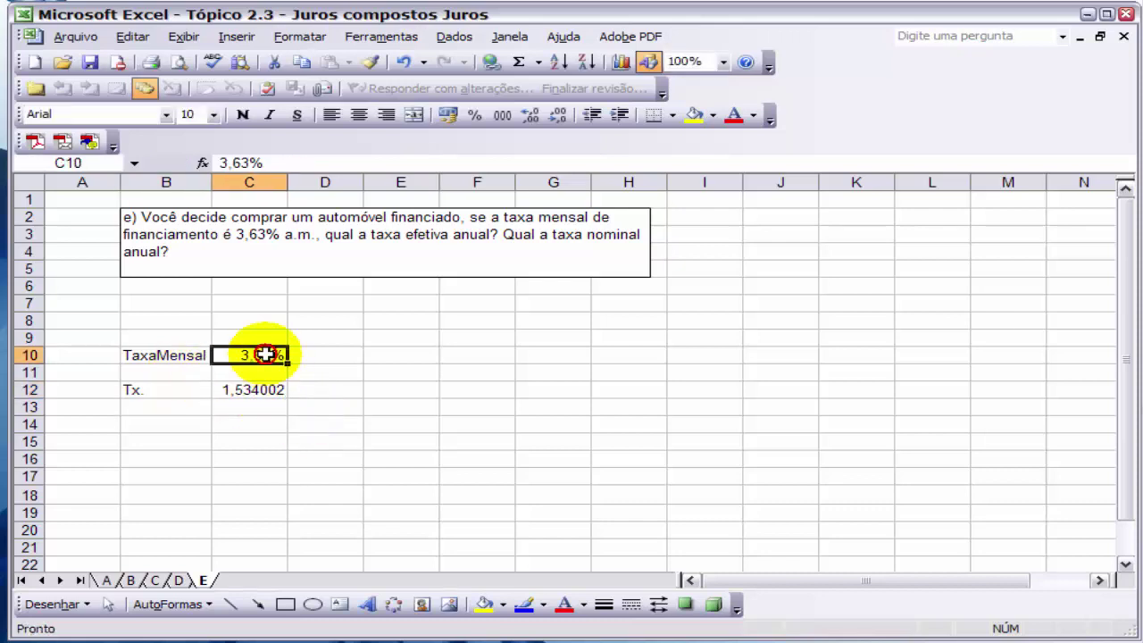
click(371, 61)
click(252, 390)
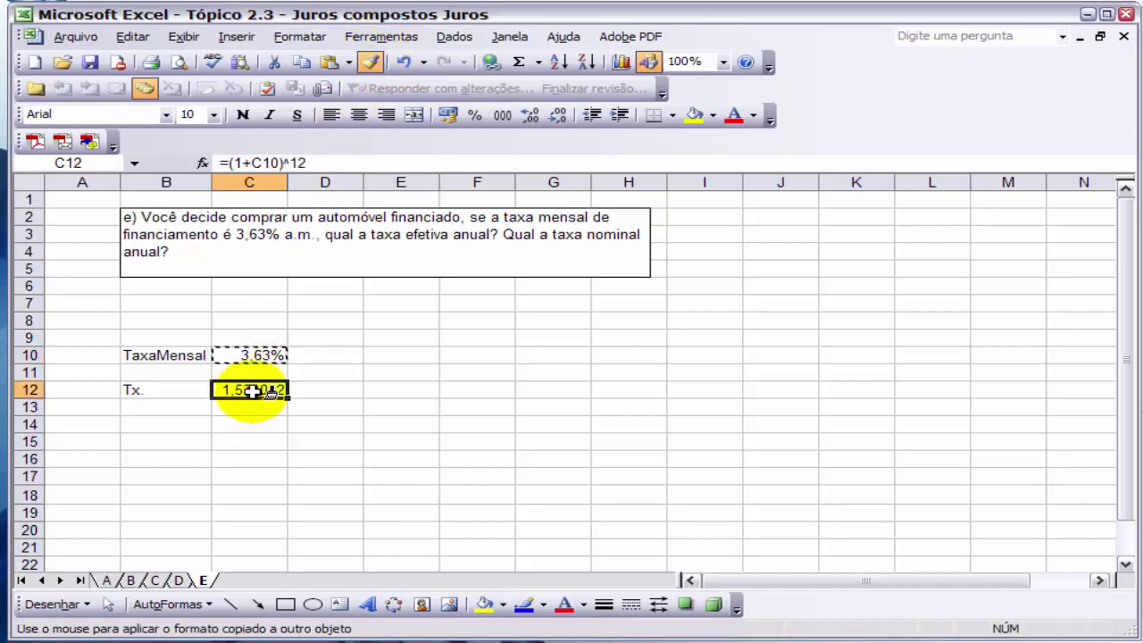
Subtract 1 at the end of the C12 formula, making it =(1+C10)^12-1
click(320, 161)
text(-1)
key(Return)
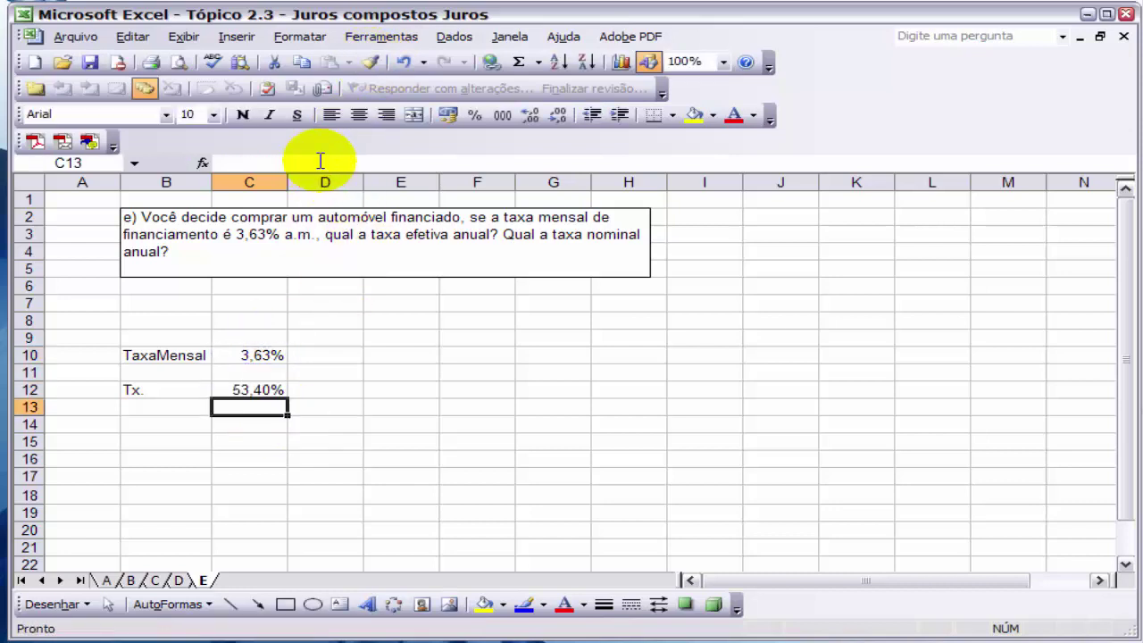
Enter the label Tx. Nominal in B13 and extend the label in B12 to Tx. Efetiva
click(166, 409)
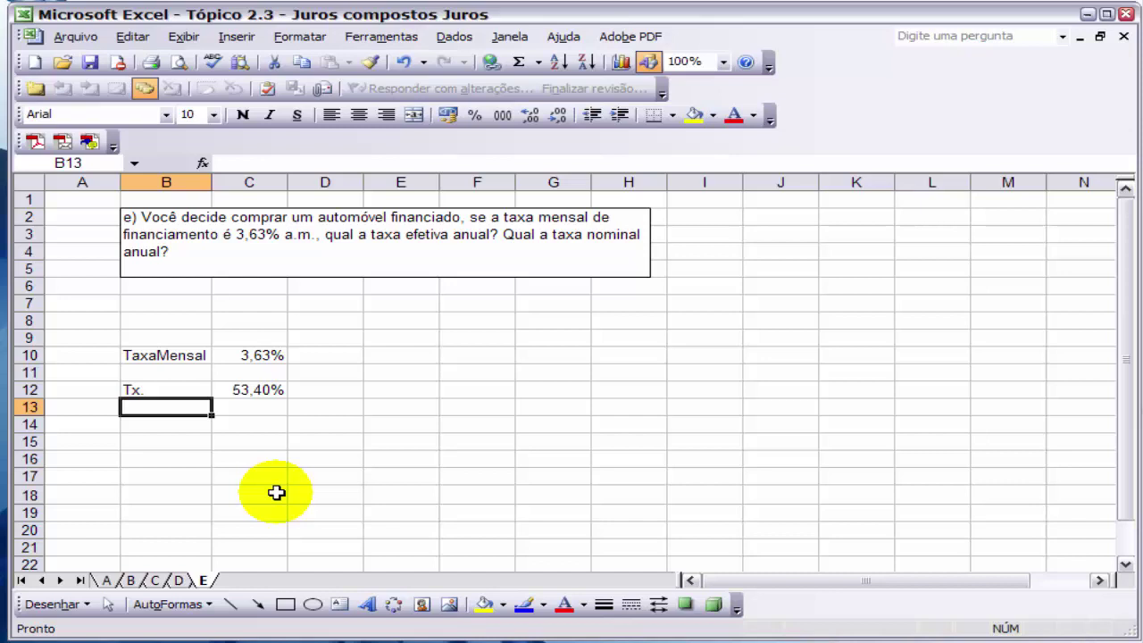
text(T)
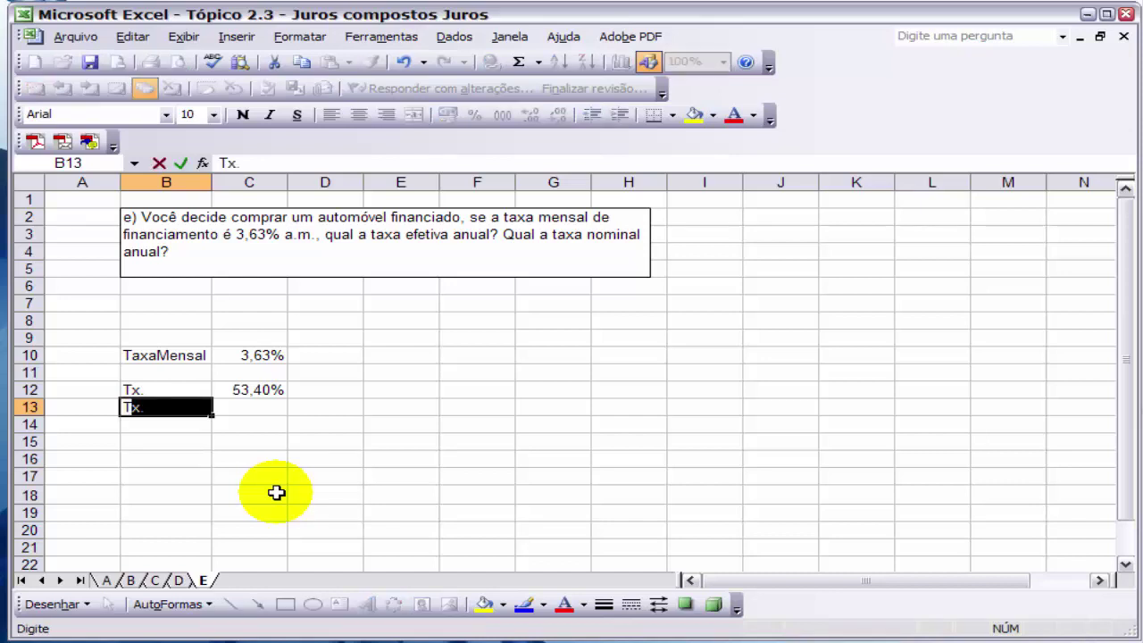
text(x. Nomin)
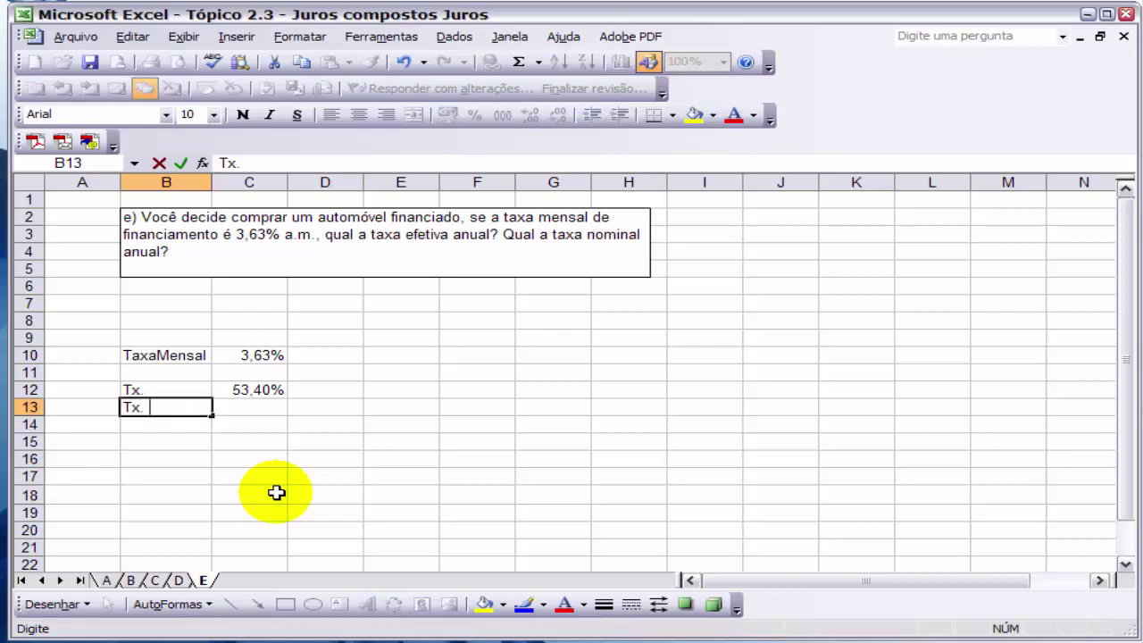
text(al)
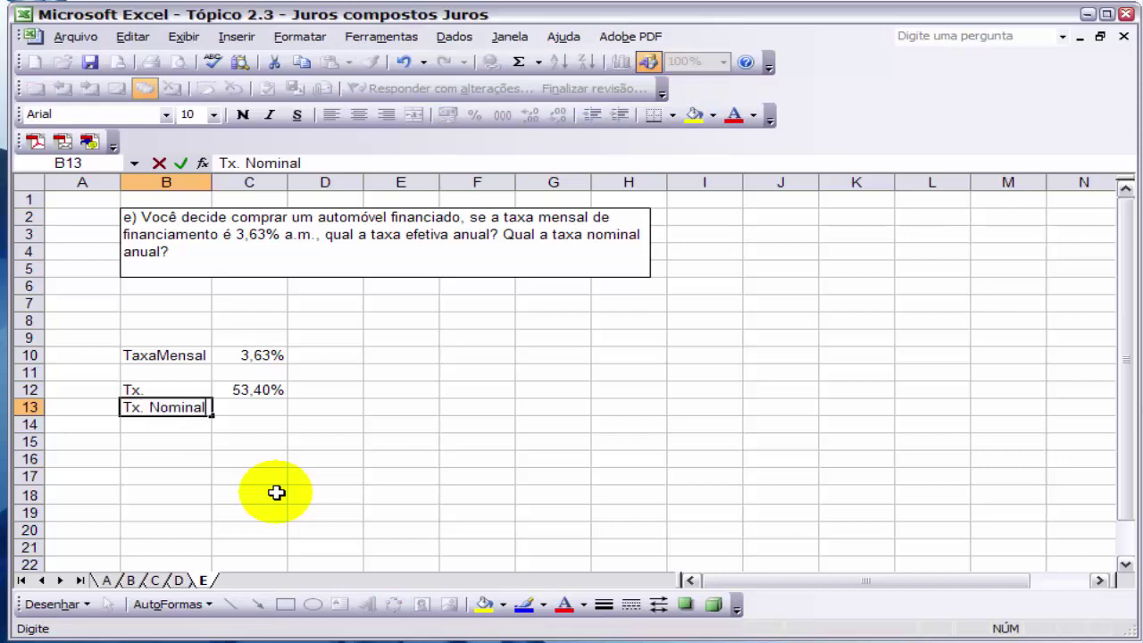
key(Tab)
click(173, 395)
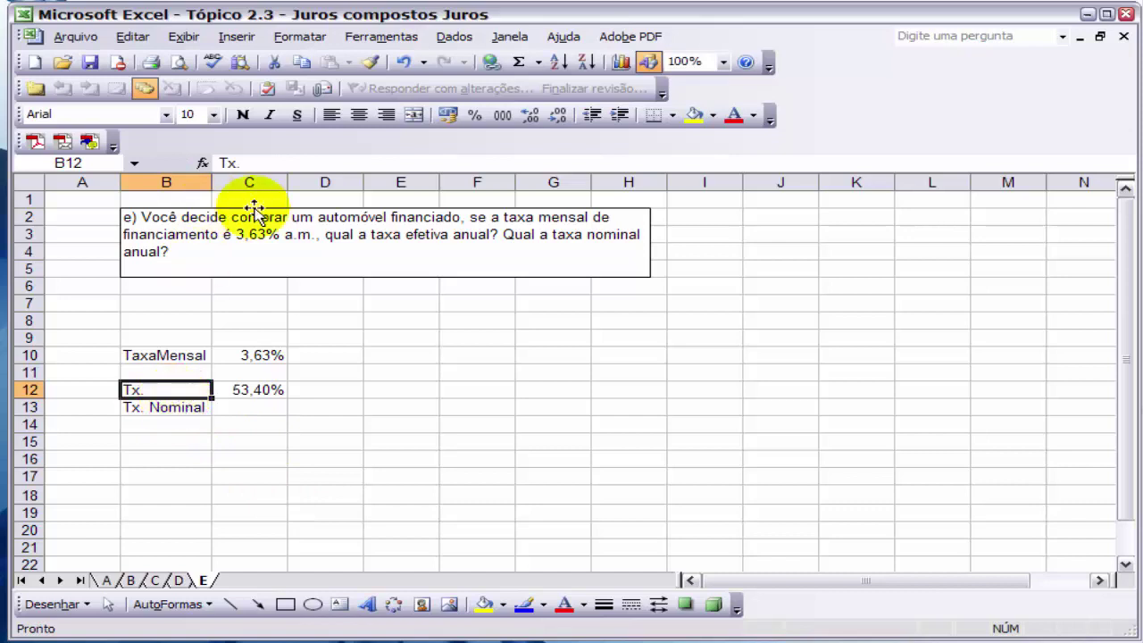
click(289, 164)
text(Efe)
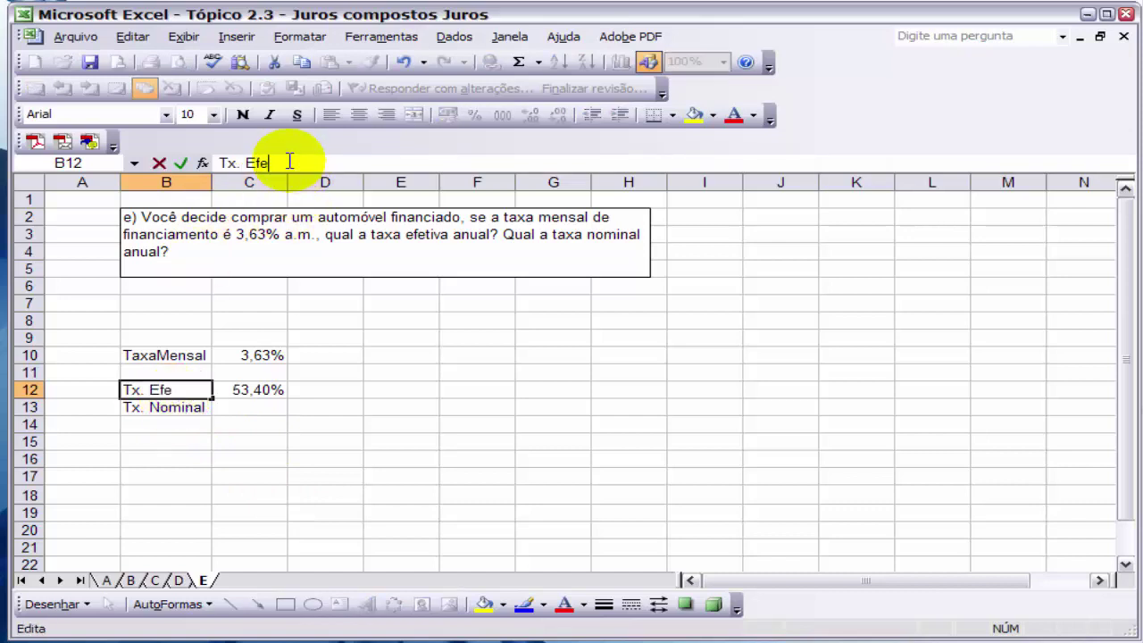
text(tiva)
key(Return)
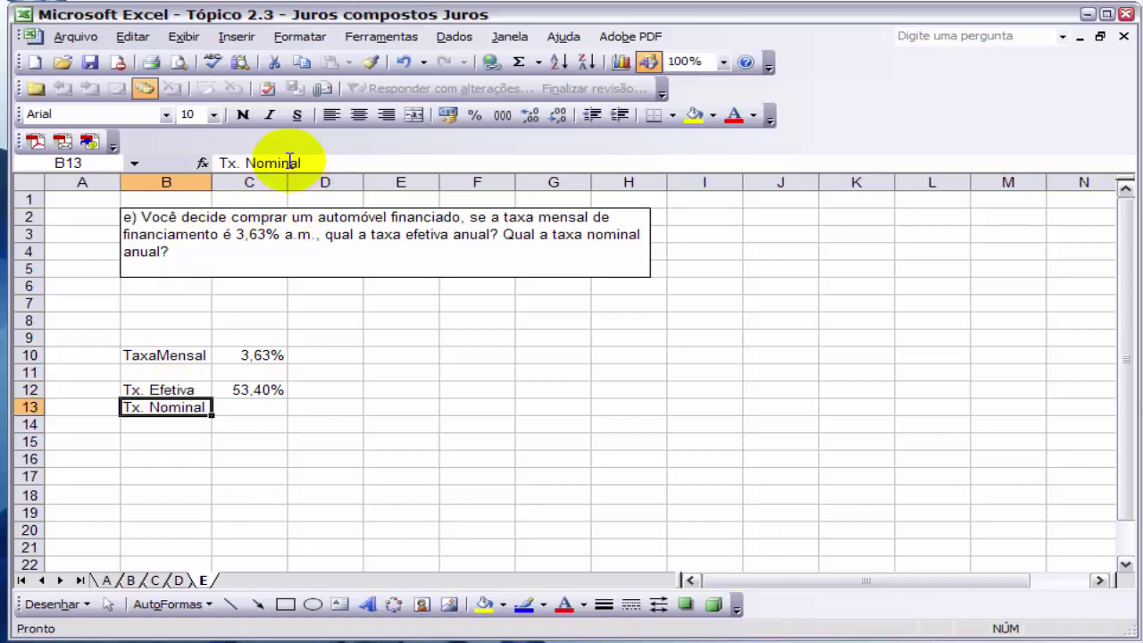
Calculate the nominal annual rate in C13 with the formula =((1+C12)^(1/12)-1)*12
click(236, 403)
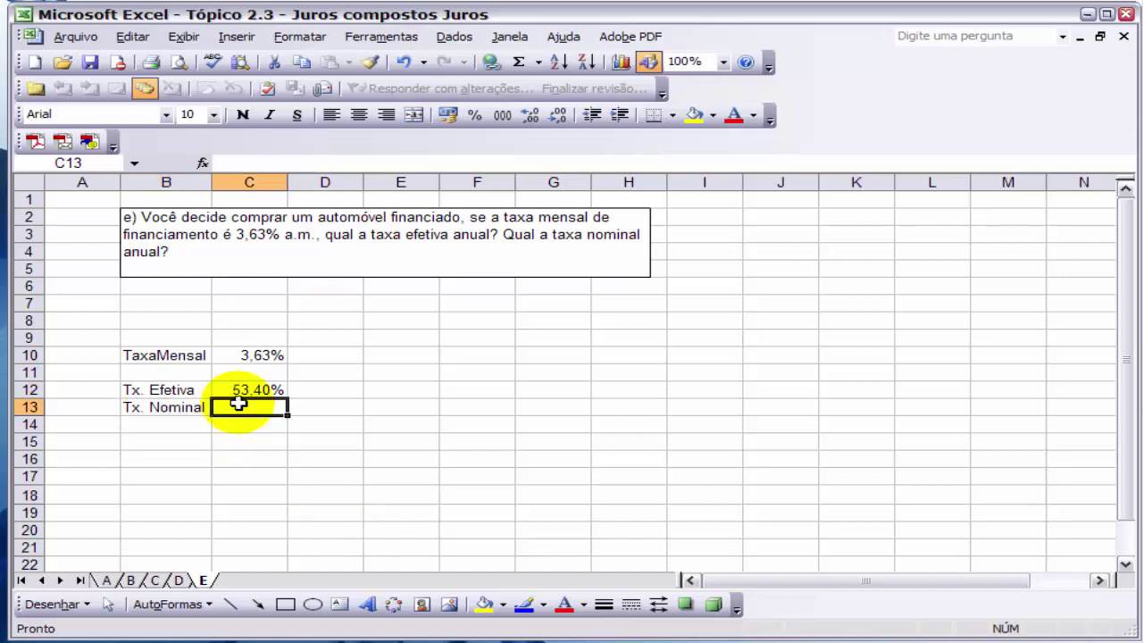
text(=()
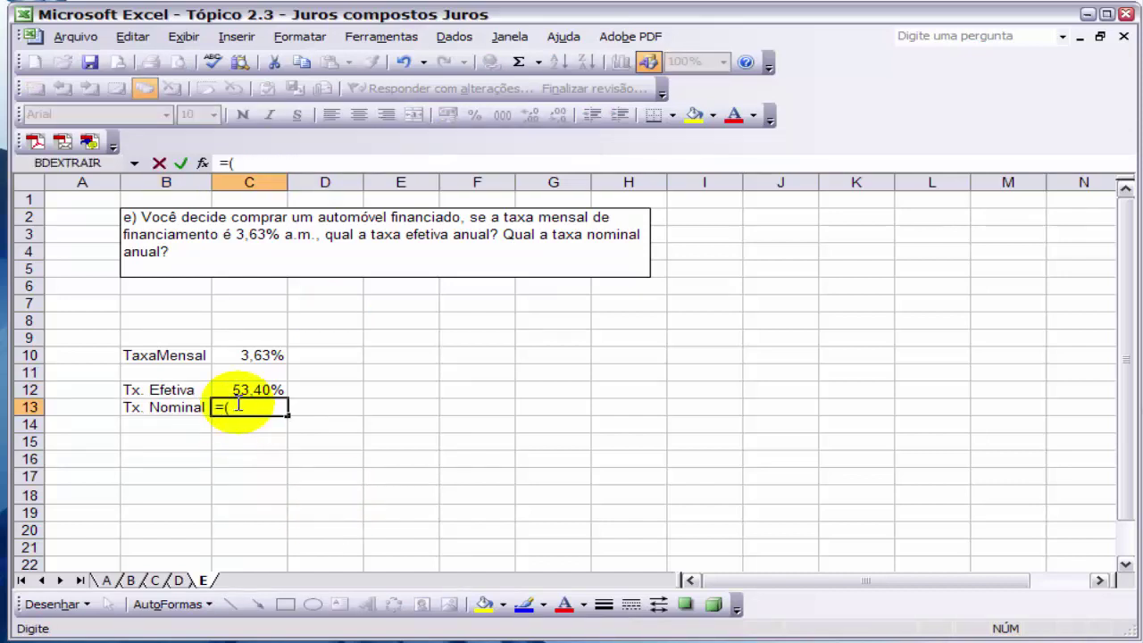
text(1+)
key(Up)
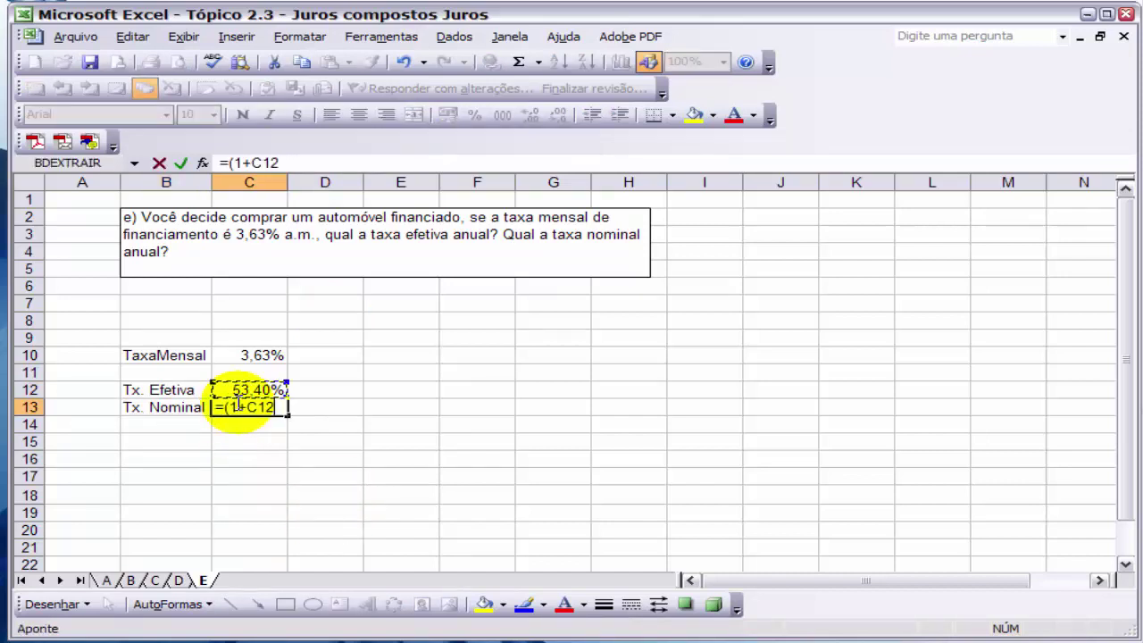
text()^)
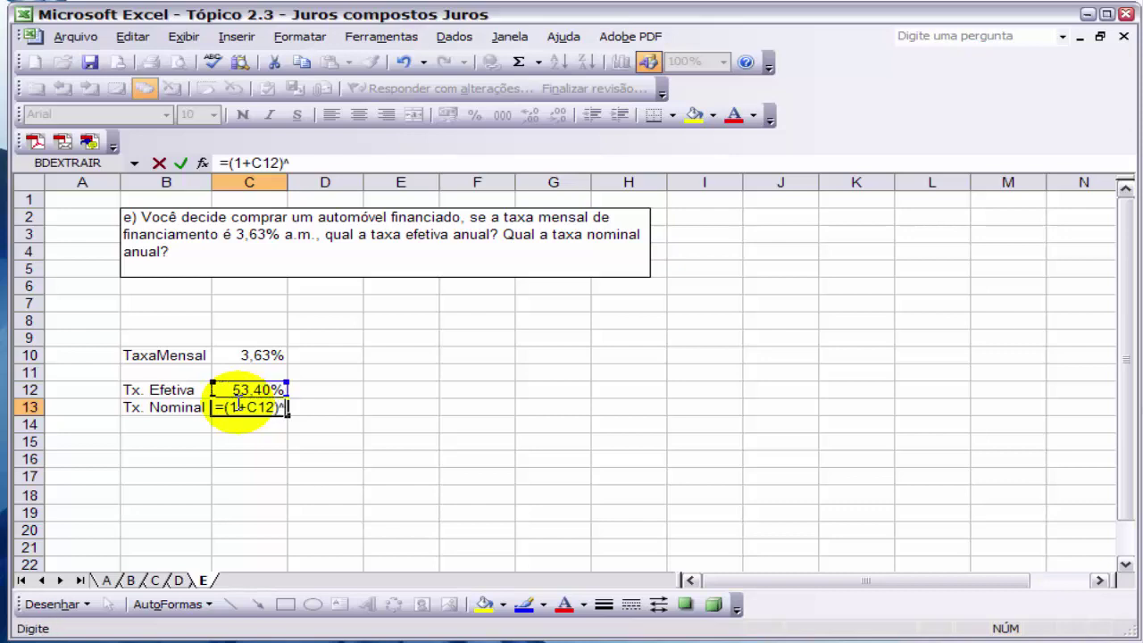
text(()
text(/12)
key(BackSpace)
key(BackSpace)
key(BackSpace)
text(1/12))
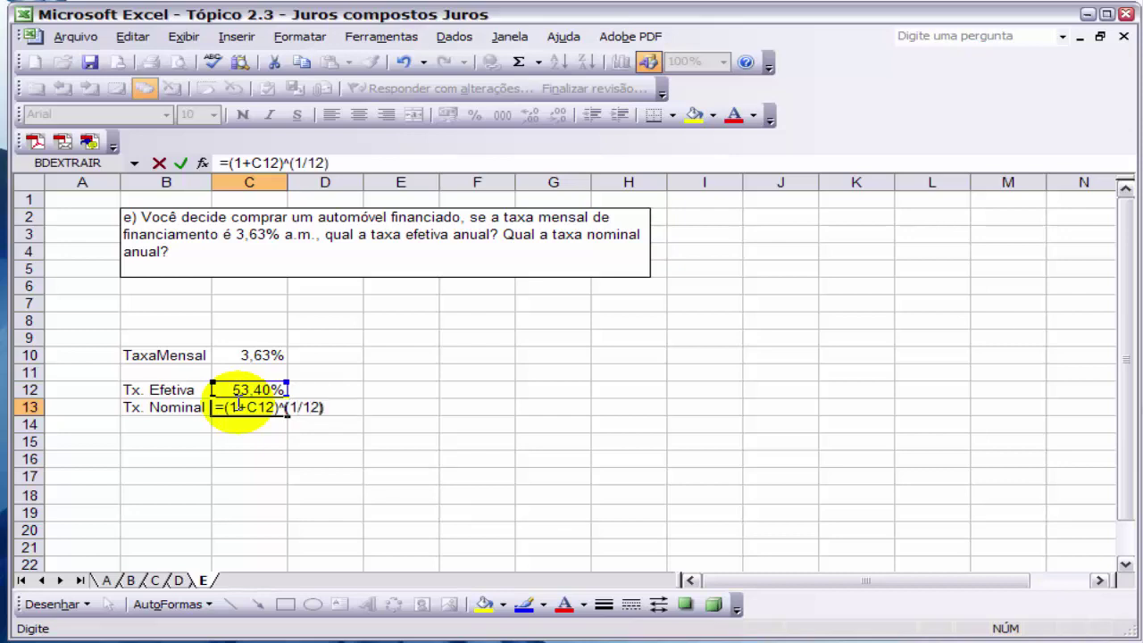
text(-1)
click(229, 163)
text(()
key(End)
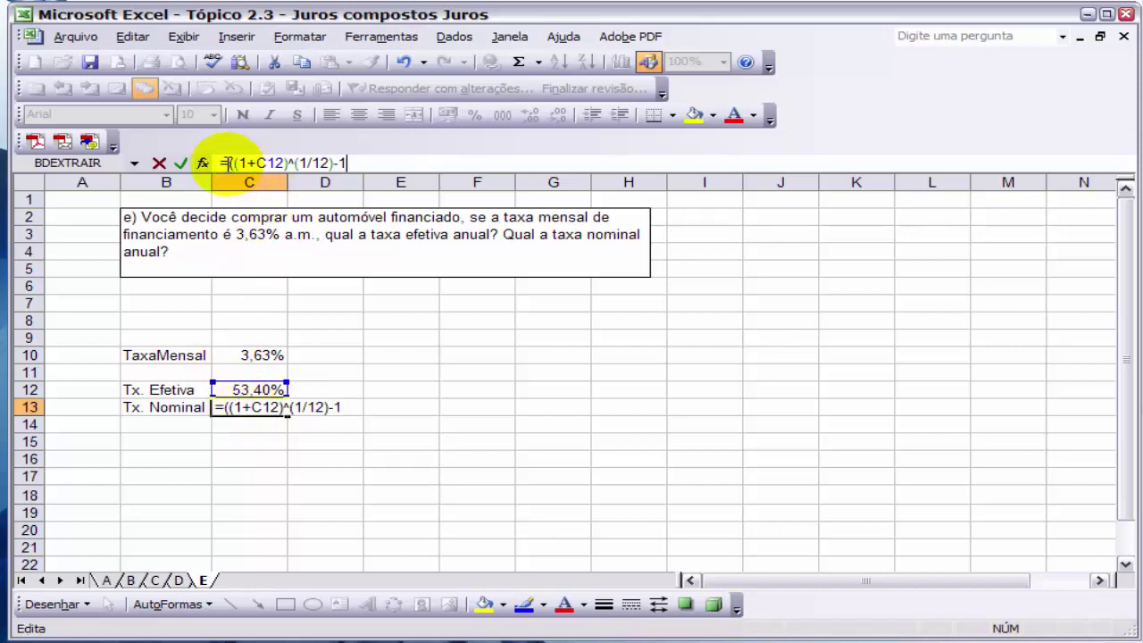
text()*12)
key(Return)
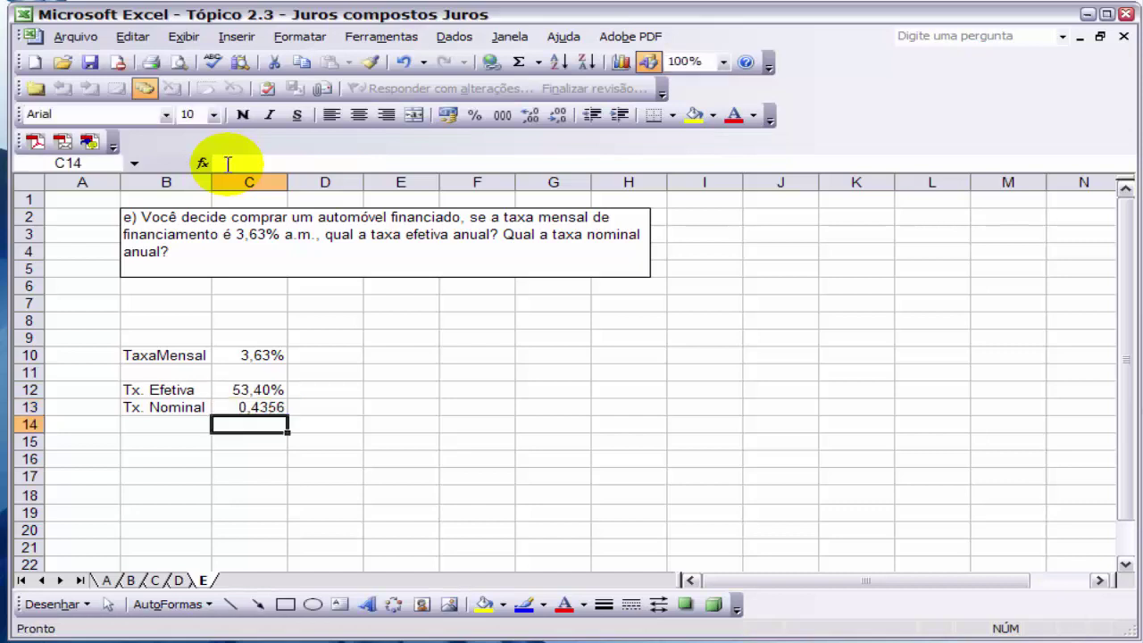
Copy the percentage format of the effective rate in C12 onto the nominal rate in C13
click(255, 391)
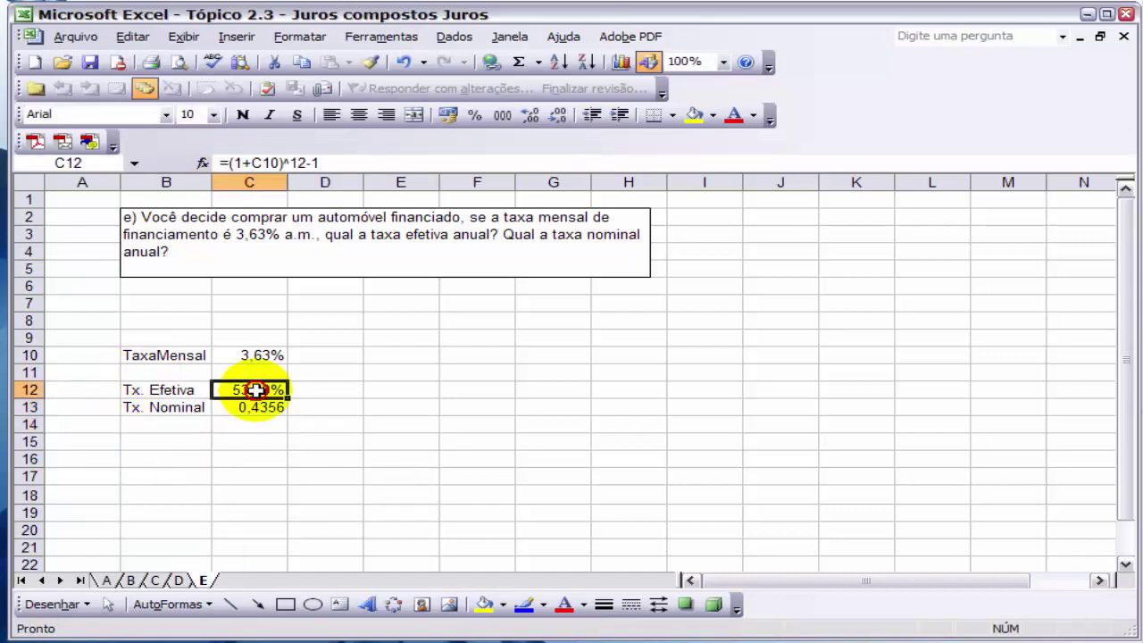
click(370, 62)
click(268, 407)
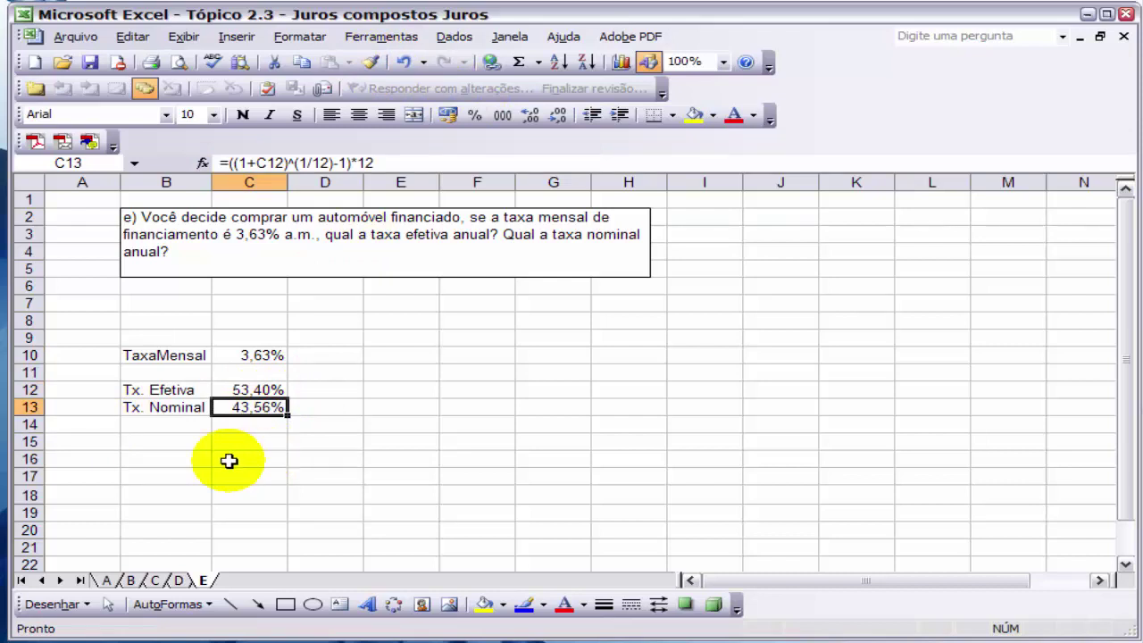
Copy the Tx. Efetiva and Tx. Nominal labels from B12:B13 to B15:B16
click(166, 440)
drag(163, 394, 165, 406)
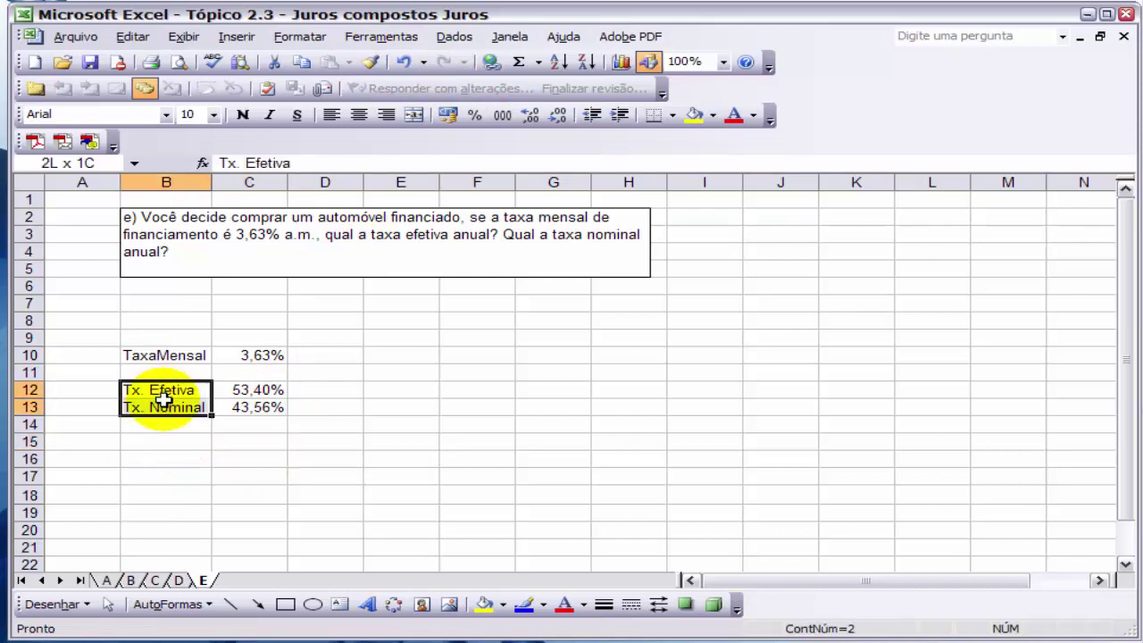
key(ctrl+c)
click(175, 442)
key(ctrl+v)
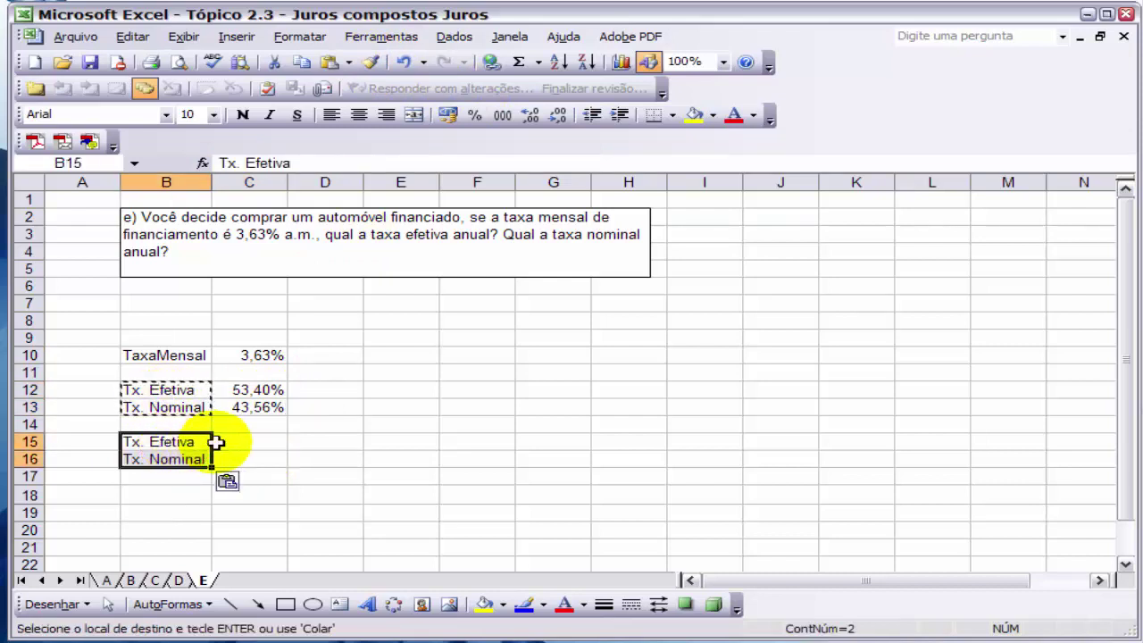
Calculate the effective annual rate in C15 with the function =EFETIVA(C13;12)
click(228, 441)
text(=)
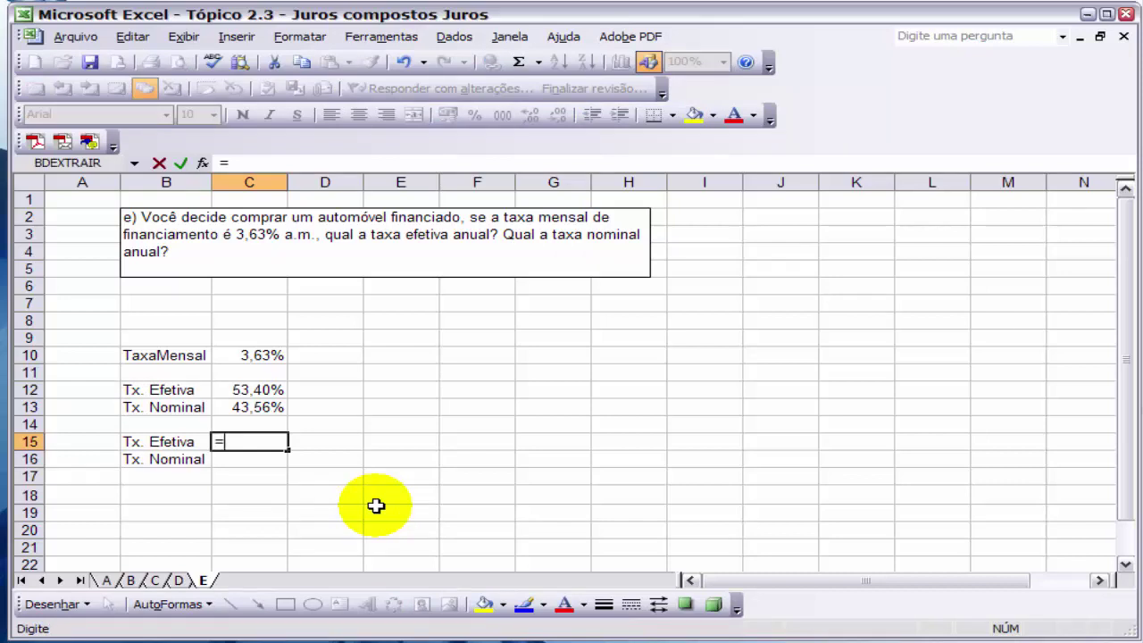
text(efetiva)
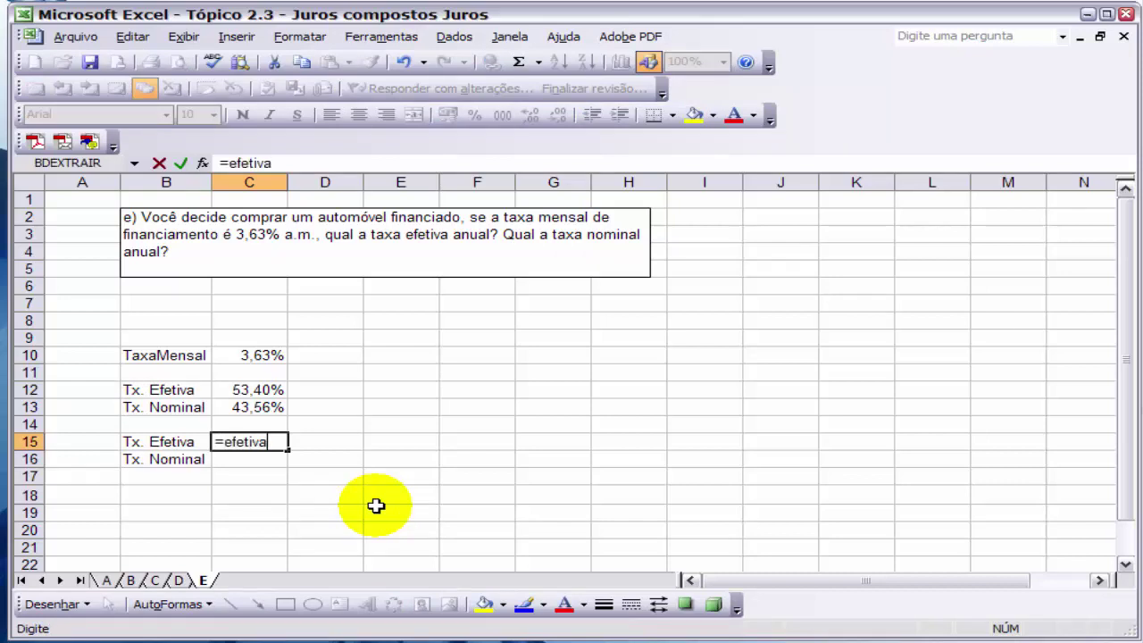
text(()
key(Up)
key(Up)
text(;12))
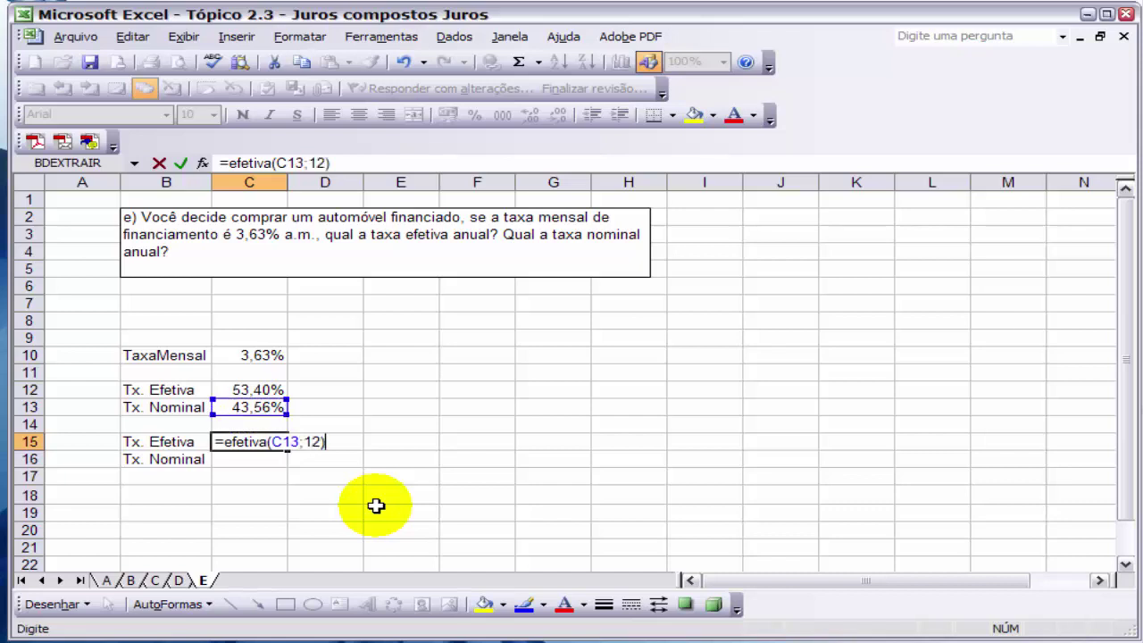
key(Return)
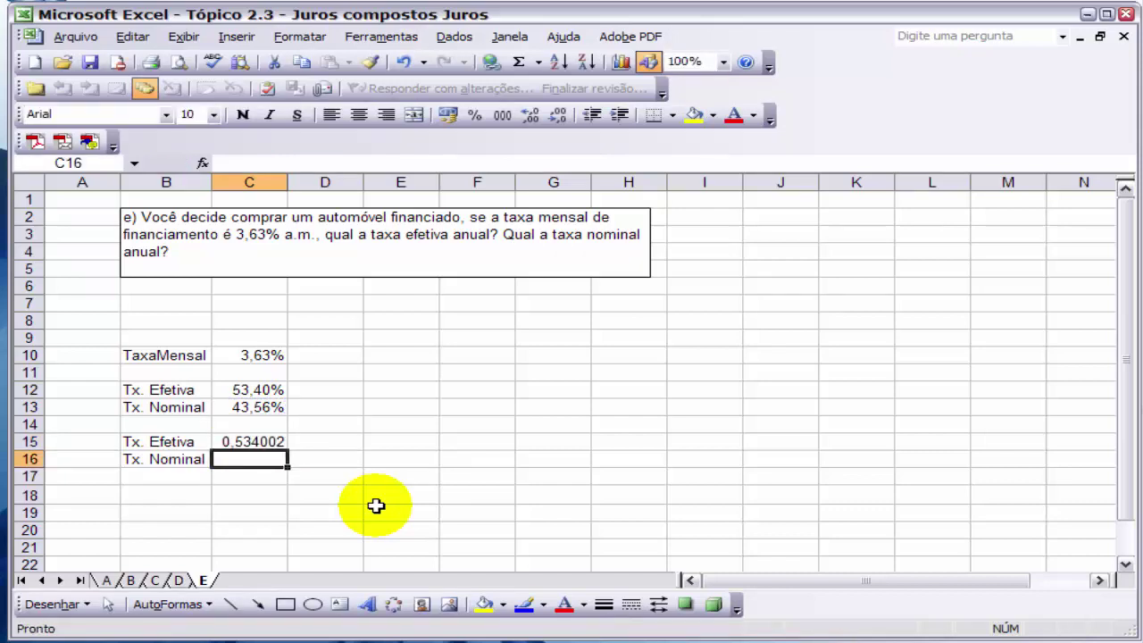
Calculate the nominal annual rate in C16 with the function =NOMINAL(C12;12)
text(=nominal()
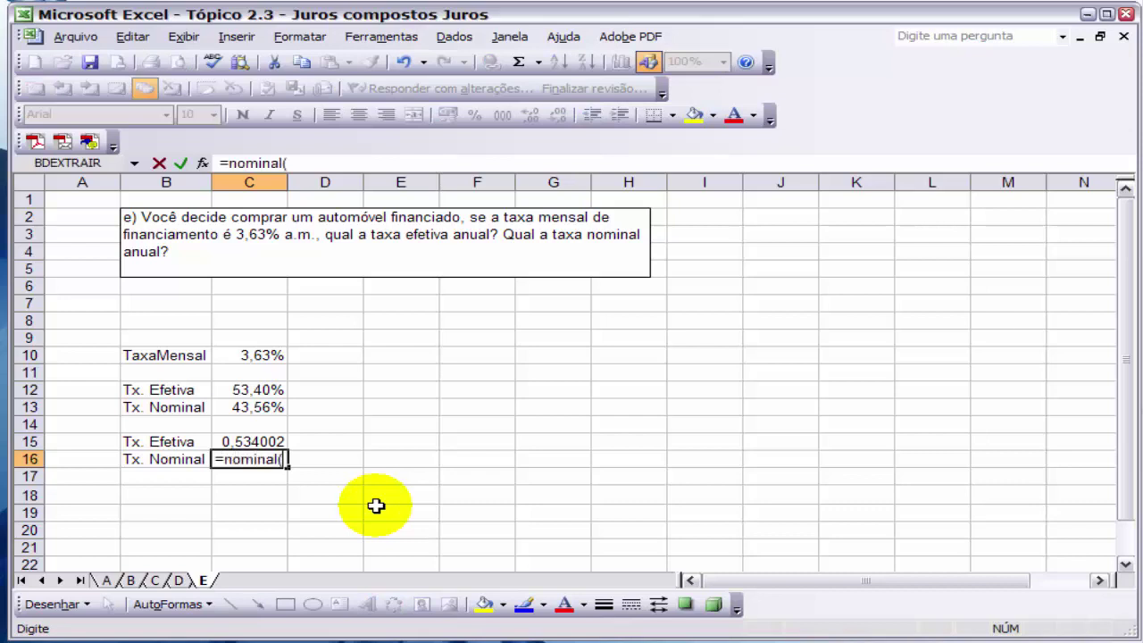
key(Up)
key(Up)
key(Up)
key(Up)
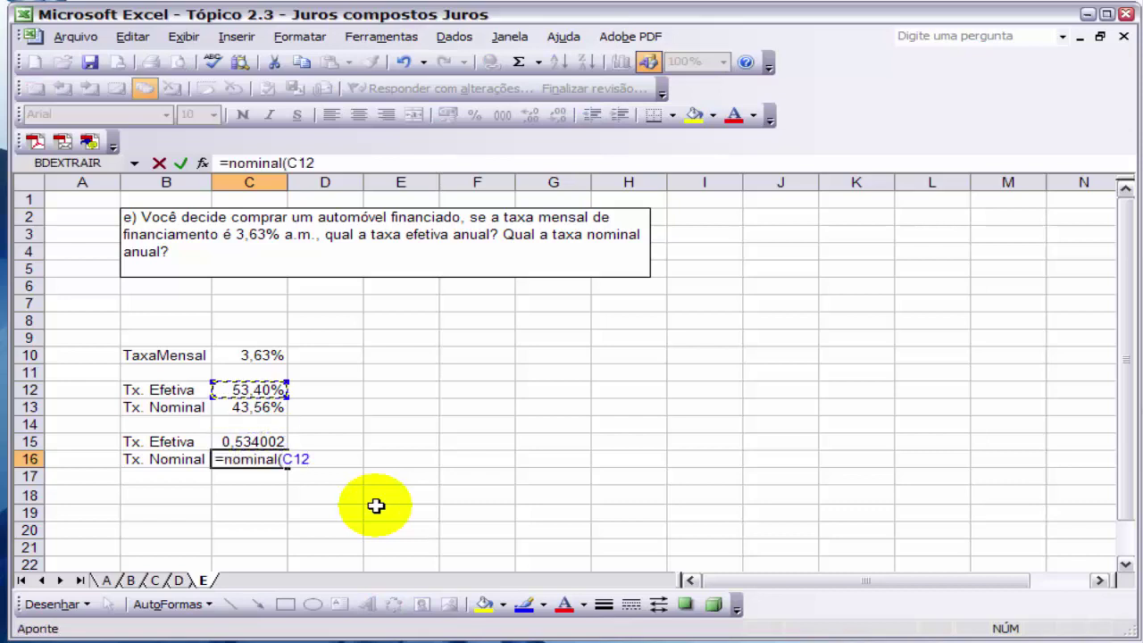
text(;12)
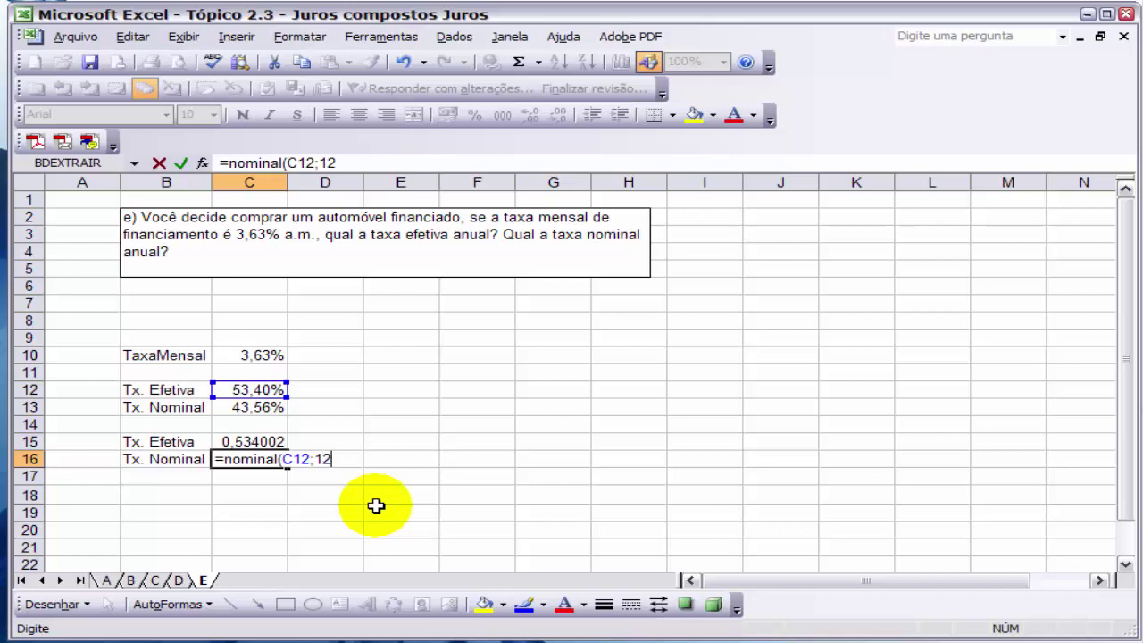
text())
key(Return)
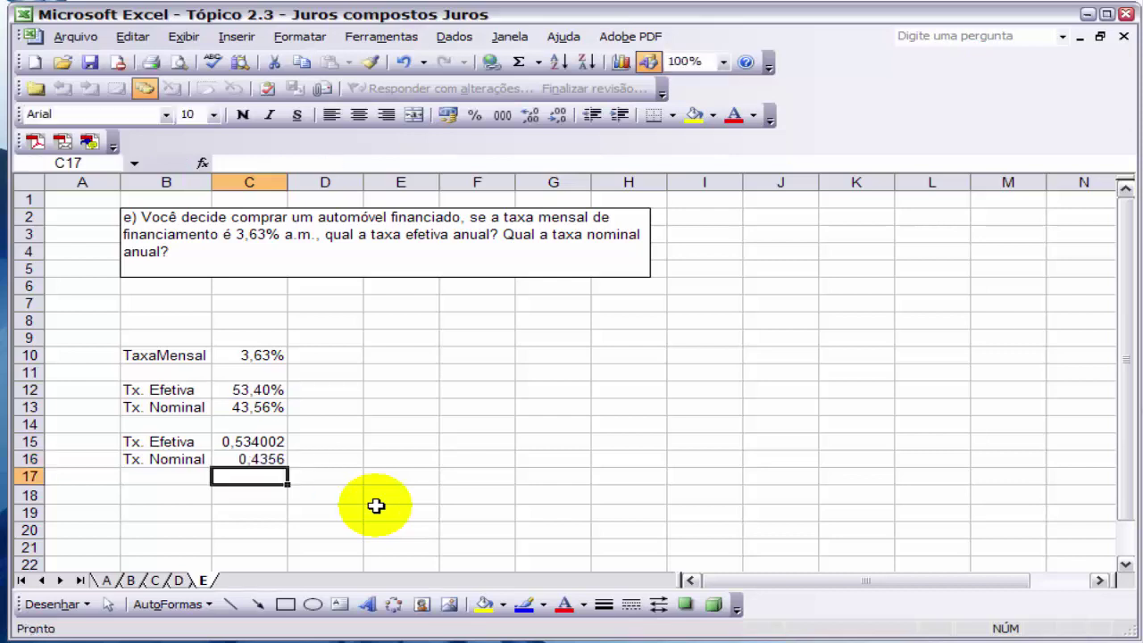
Format the function results in C15:C16 as percentages with two decimal places
drag(254, 441, 281, 460)
click(475, 116)
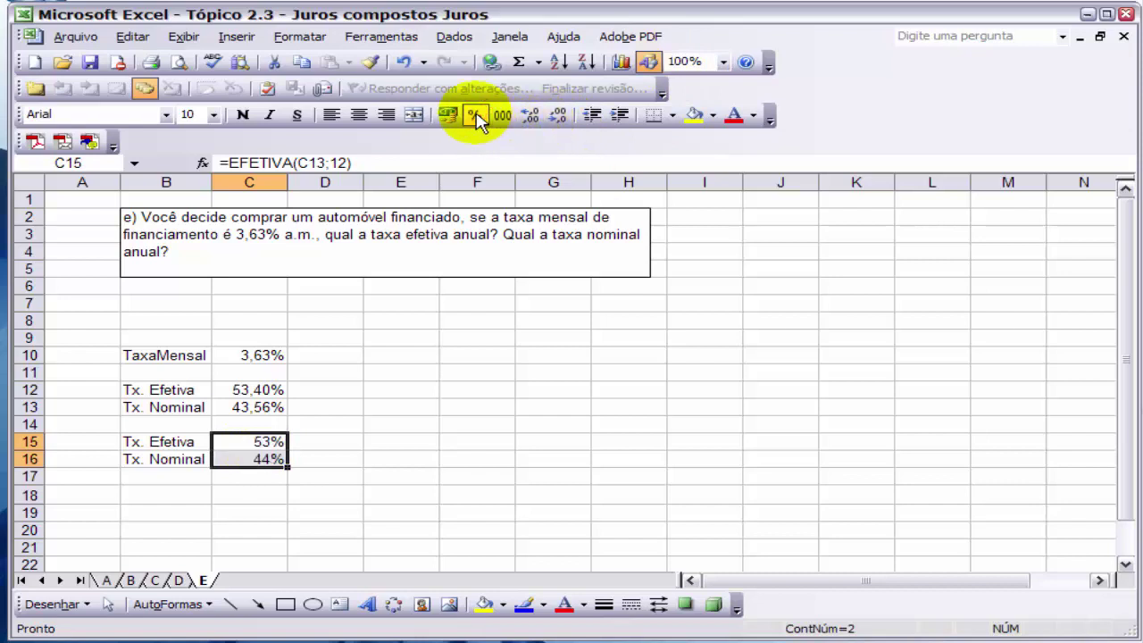
click(529, 116)
click(530, 116)
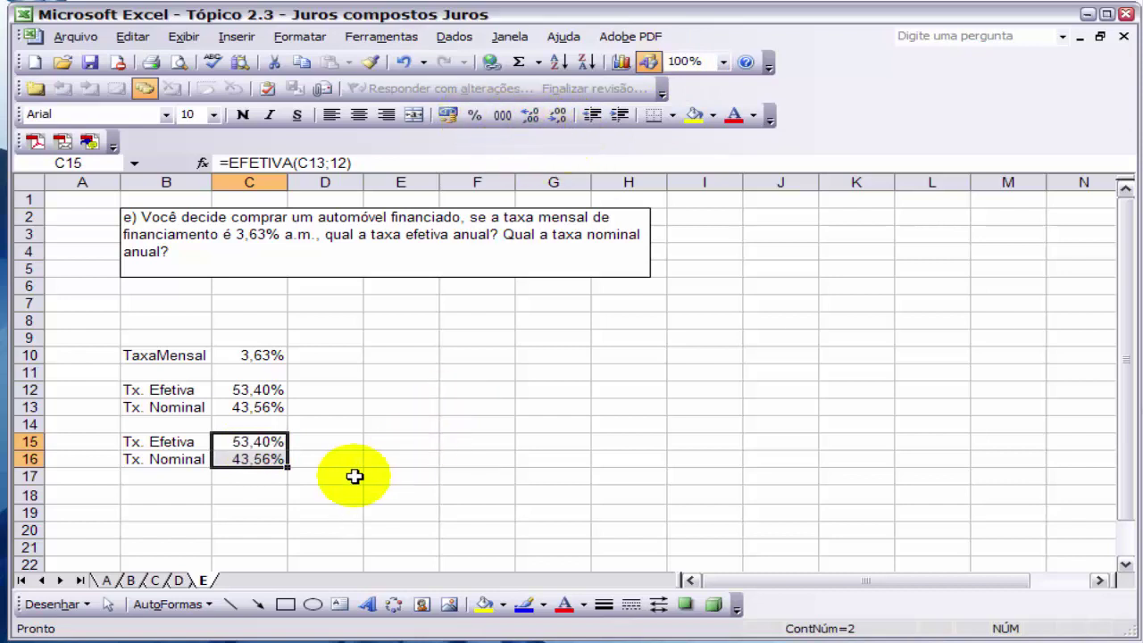
click(320, 496)
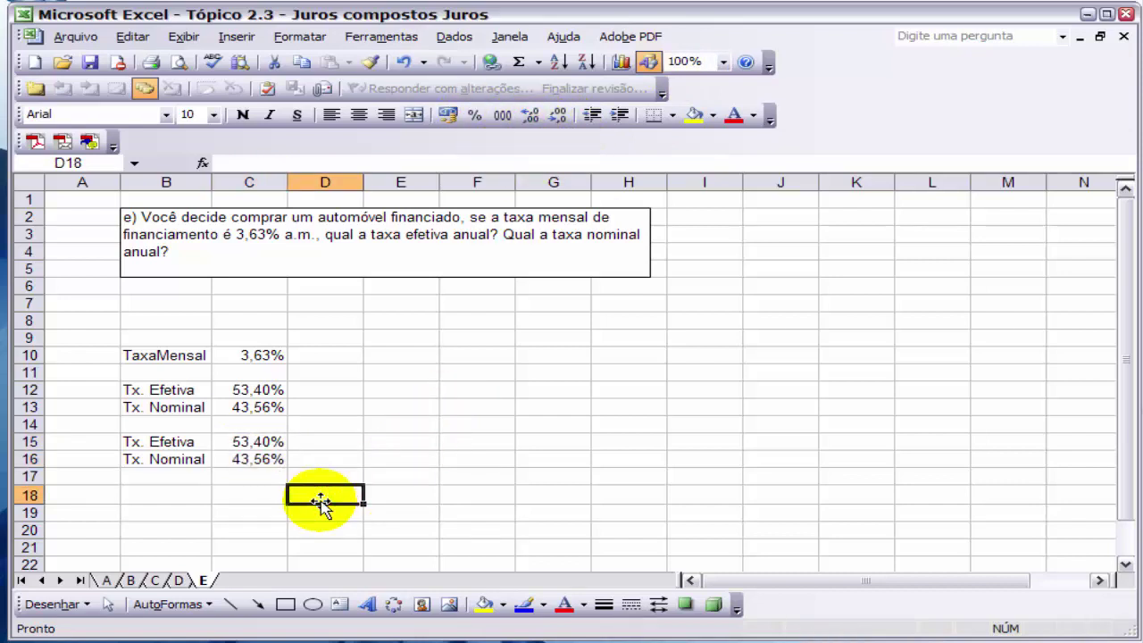